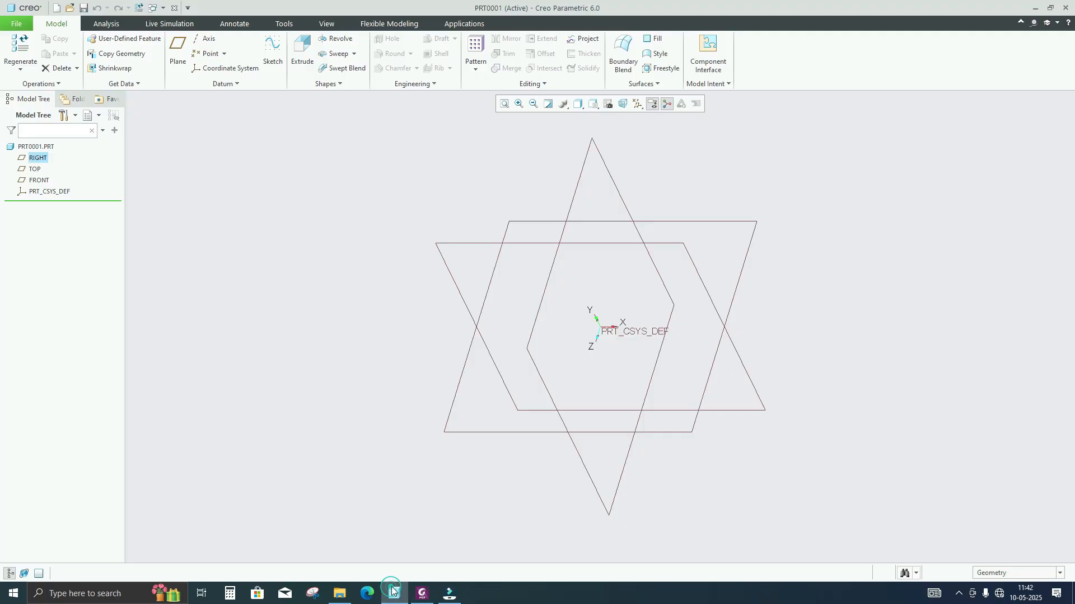
- Start a sketch on the FRONT plane and turn off the display of all datum features
{"action": "left_click", "coordinate": [455, 243]}
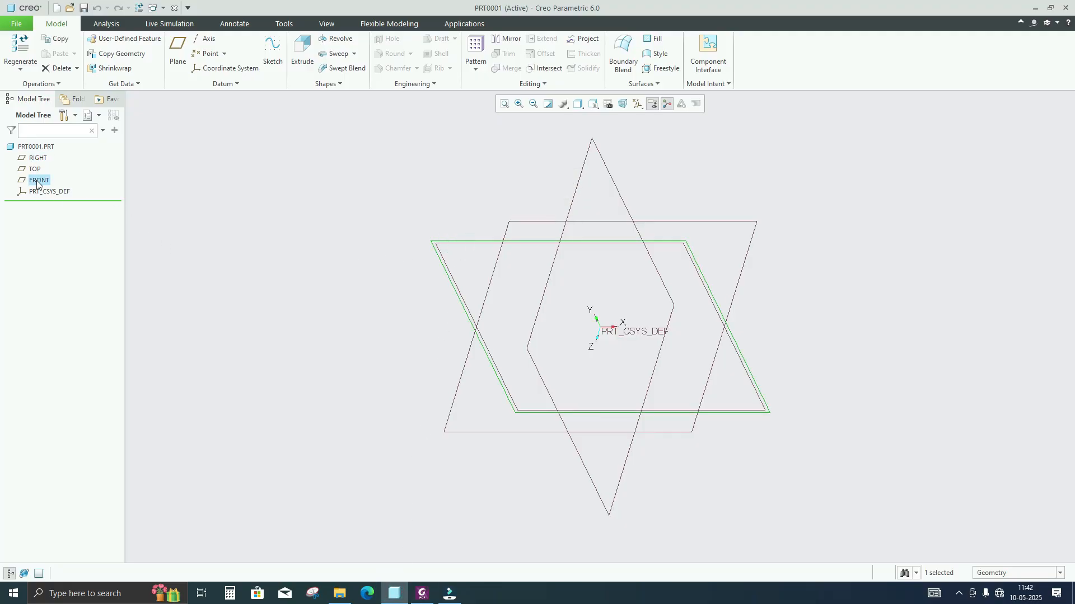
{"action": "left_click", "coordinate": [271, 53]}
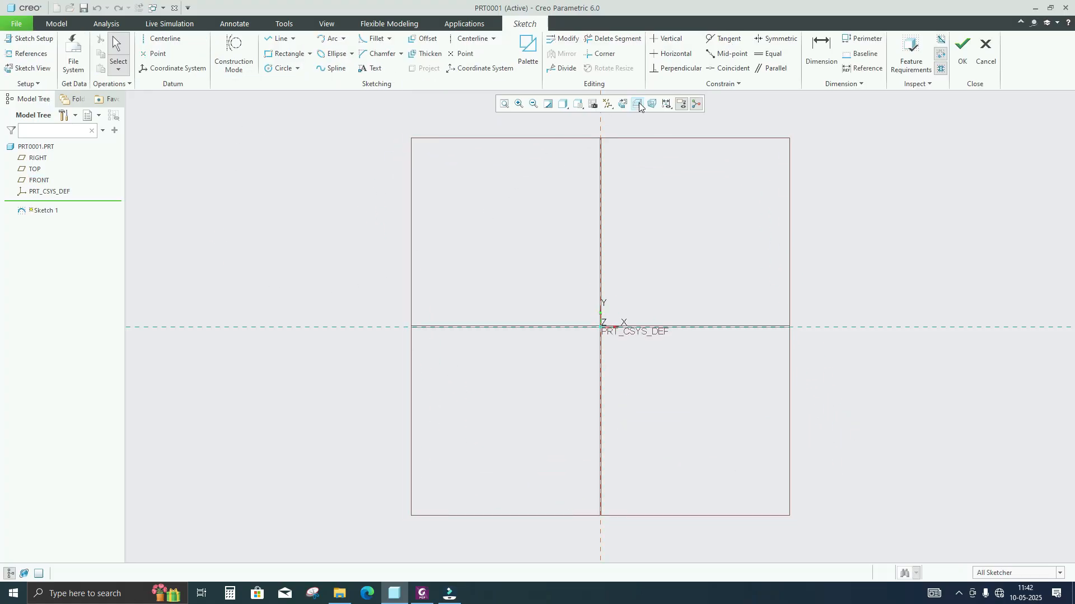
{"action": "left_click", "coordinate": [611, 105]}
{"action": "left_click", "coordinate": [620, 118]}
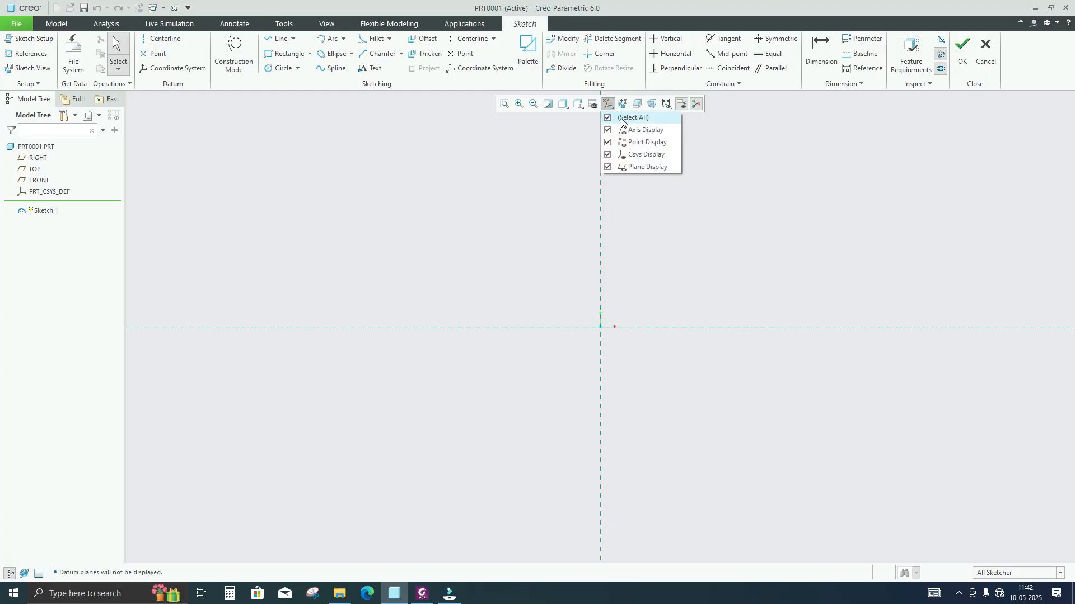
{"action": "left_click", "coordinate": [489, 230]}
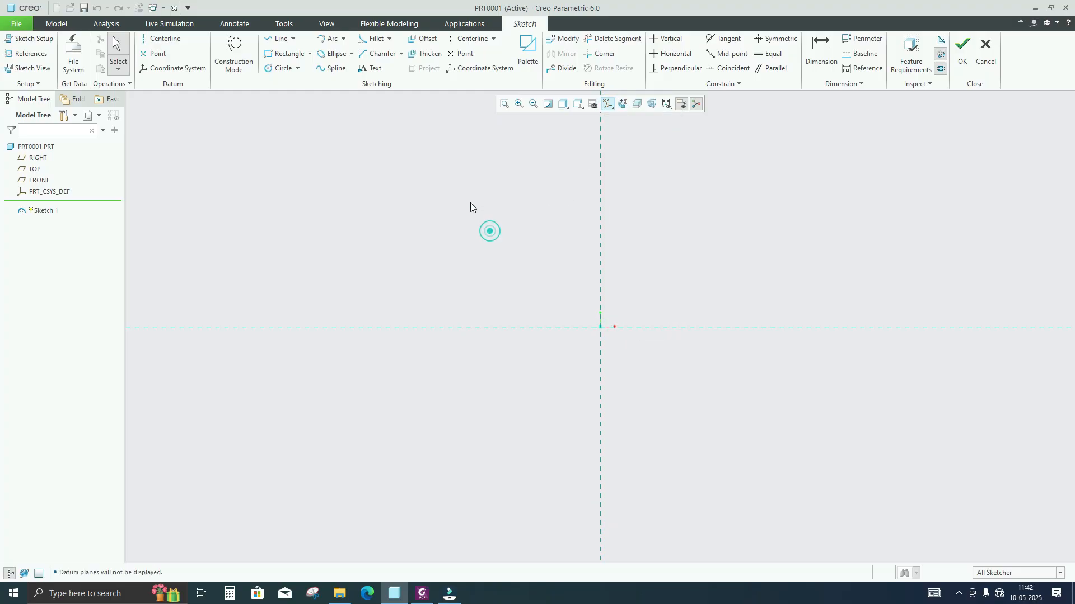
- Add a vertical and a horizontal centerline along the sketch references through the origin
{"action": "left_click", "coordinate": [467, 39]}
{"action": "left_click", "coordinate": [601, 250]}
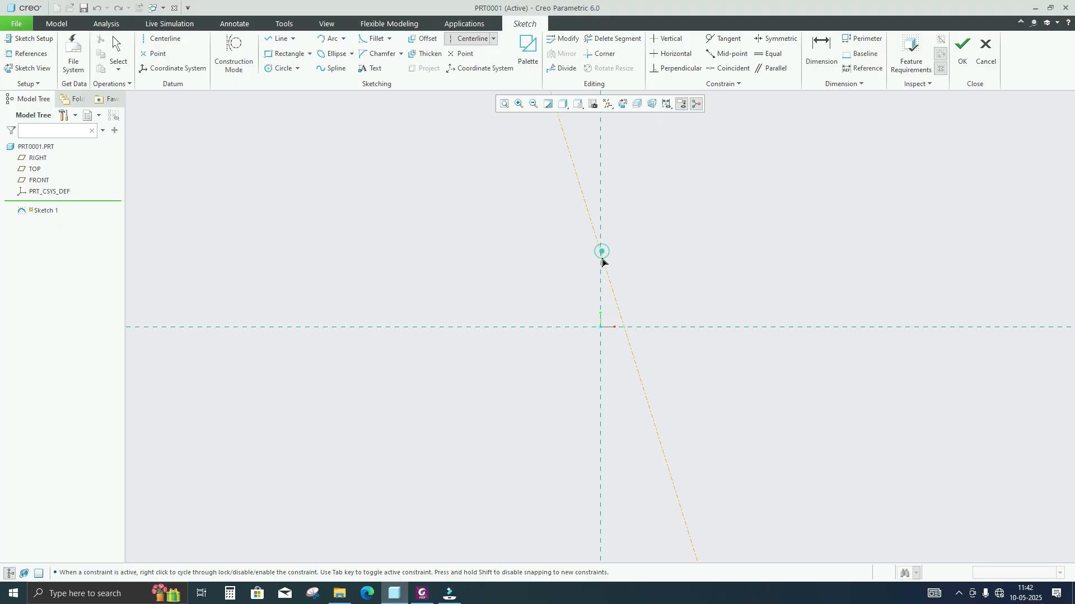
{"action": "left_click", "coordinate": [447, 327]}
{"action": "left_click", "coordinate": [447, 327]}
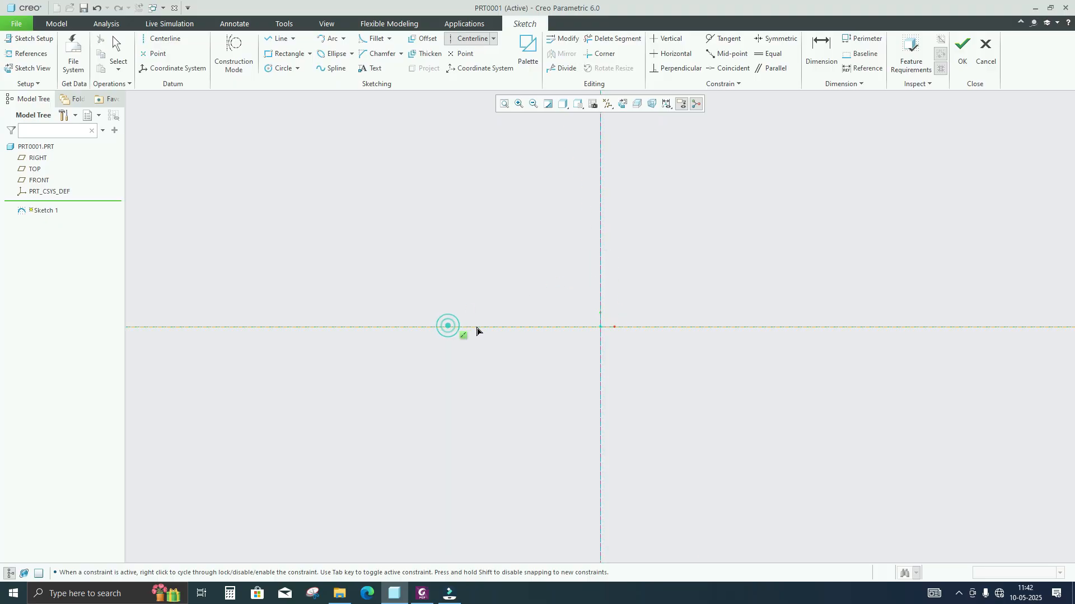
{"action": "middle_click", "coordinate": [479, 326]}
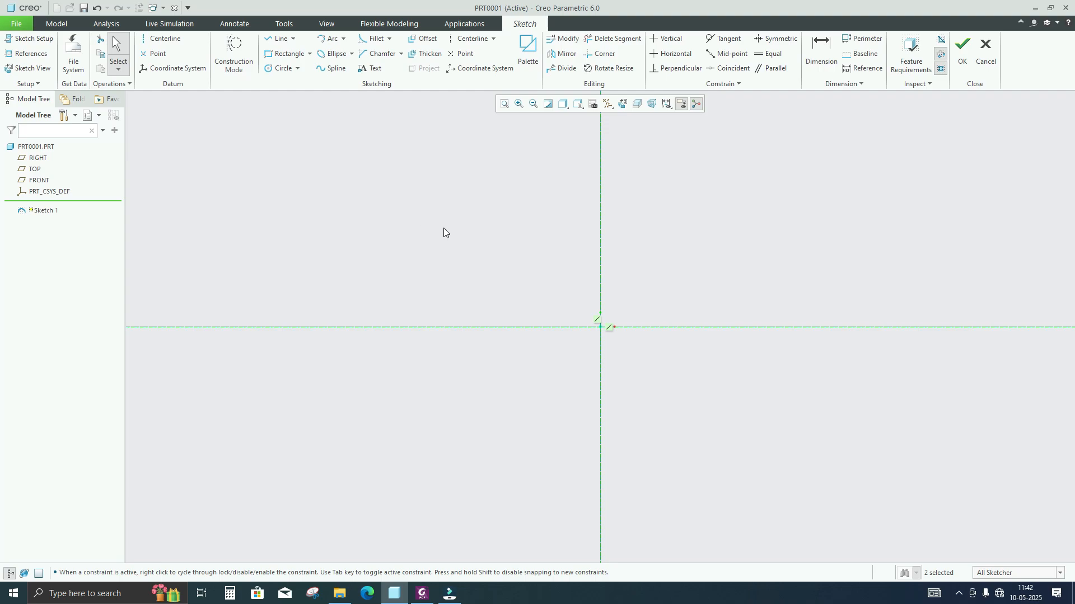
- Sketch a line from the origin about 161 straight up, continuing with a horizontal line about 241 to the left
{"action": "left_click", "coordinate": [278, 38]}
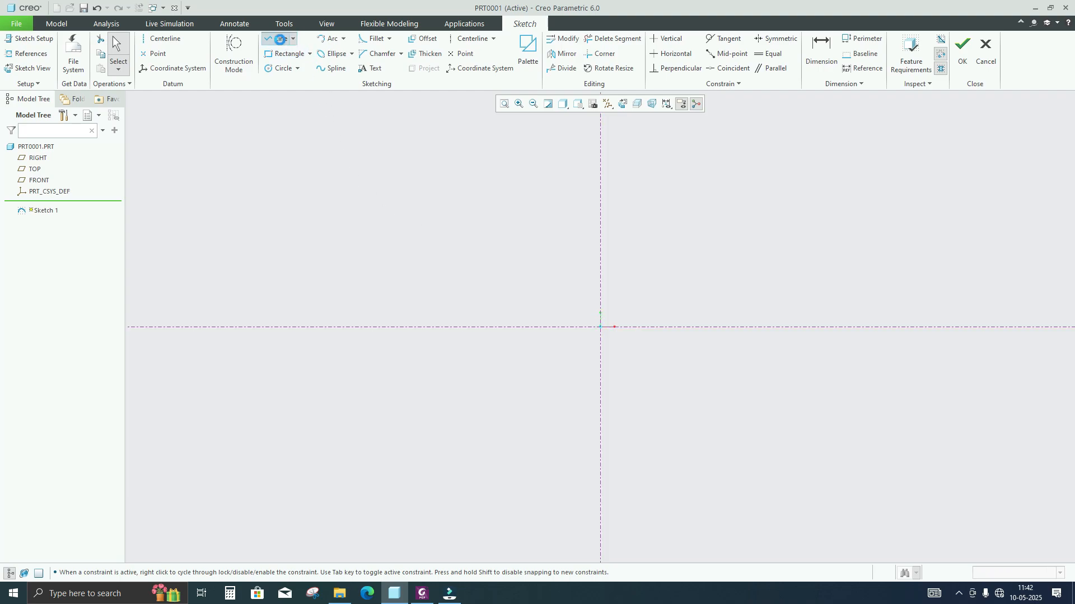
{"action": "left_click", "coordinate": [600, 327]}
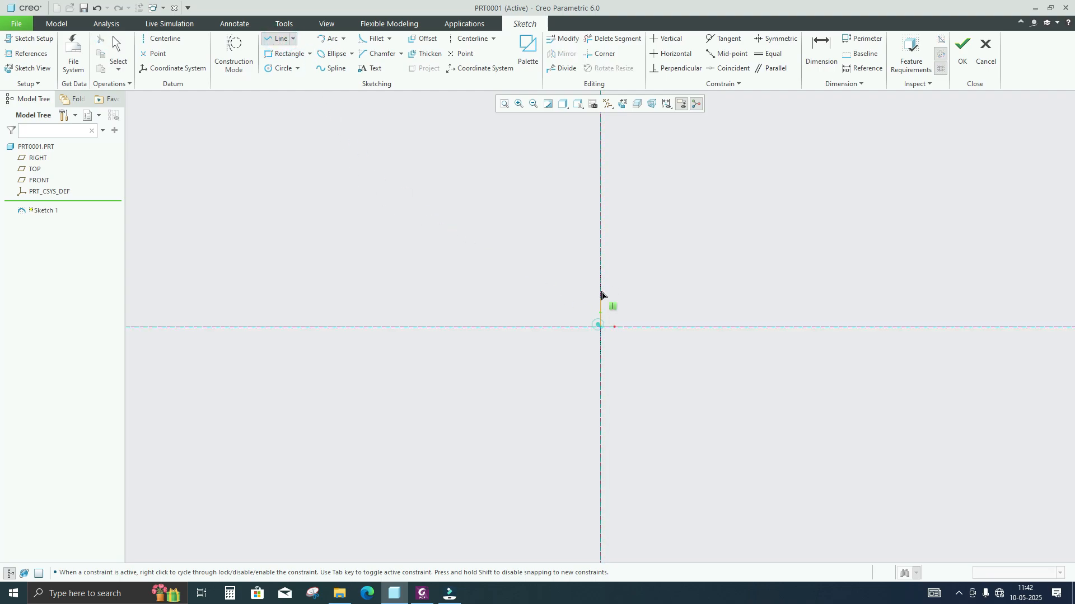
{"action": "left_click", "coordinate": [599, 207]}
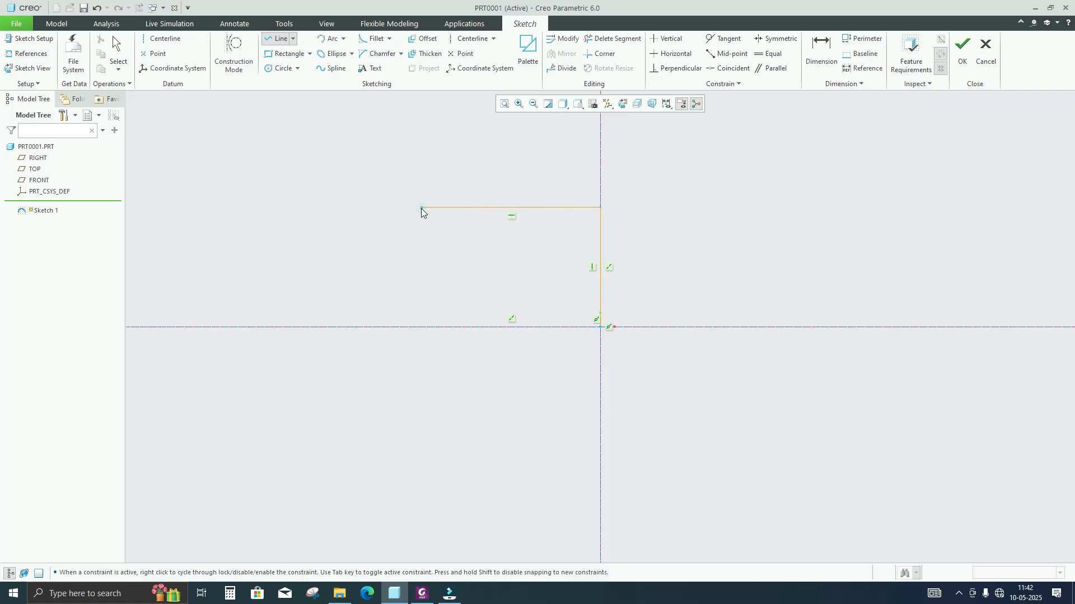
{"action": "left_click", "coordinate": [422, 207]}
{"action": "middle_click", "coordinate": [424, 206]}
{"action": "middle_click", "coordinate": [666, 200]}
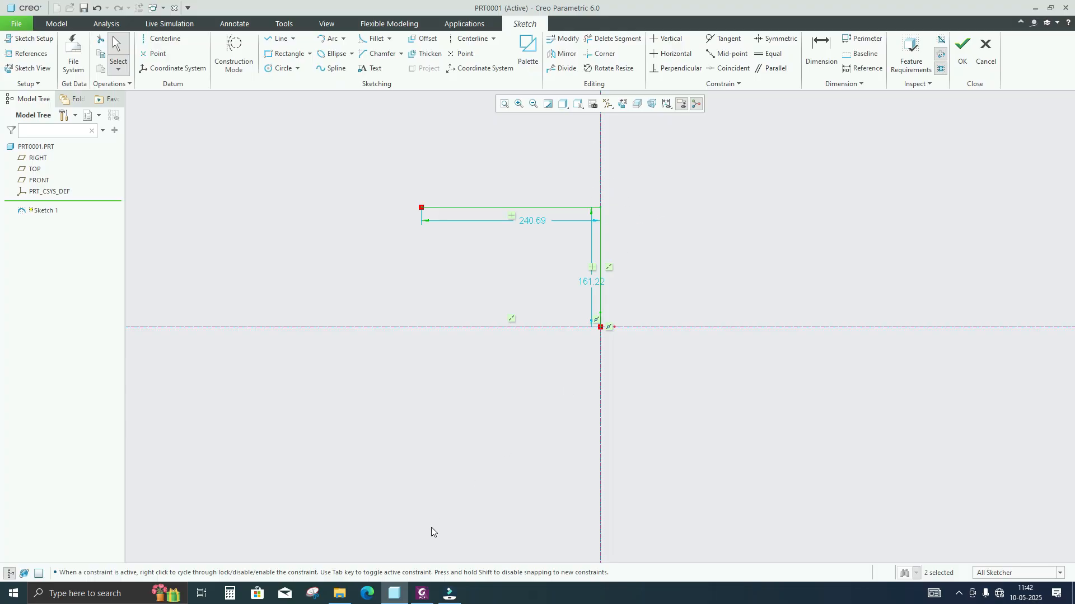
- Check the bend radius in the PDF drawing and round the corner between both lines with a 60 Circular Trim fillet
{"action": "left_click", "coordinate": [421, 593]}
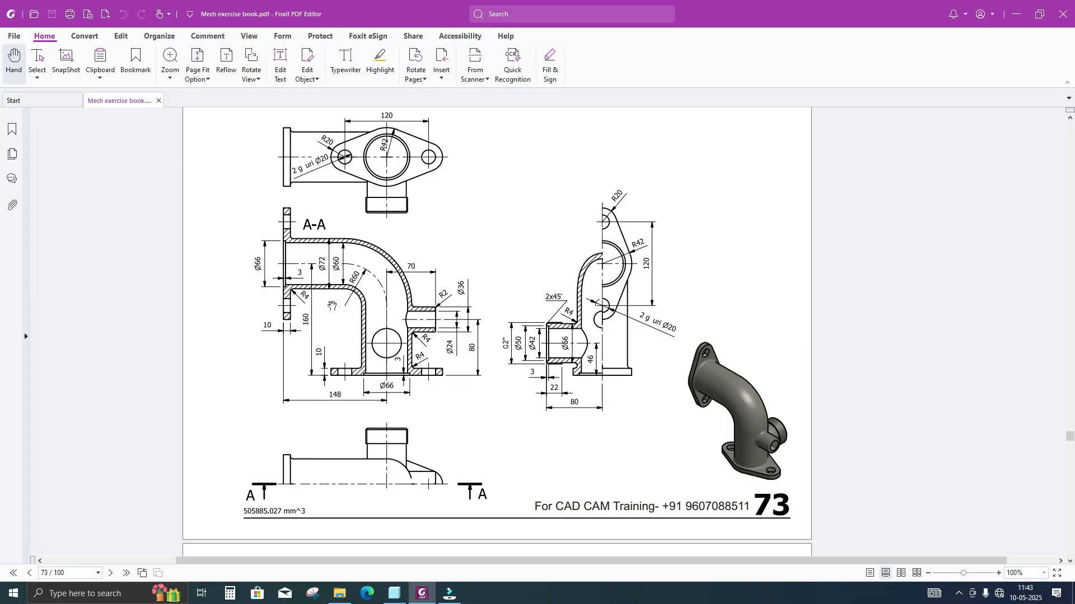
{"action": "left_click", "coordinate": [395, 593]}
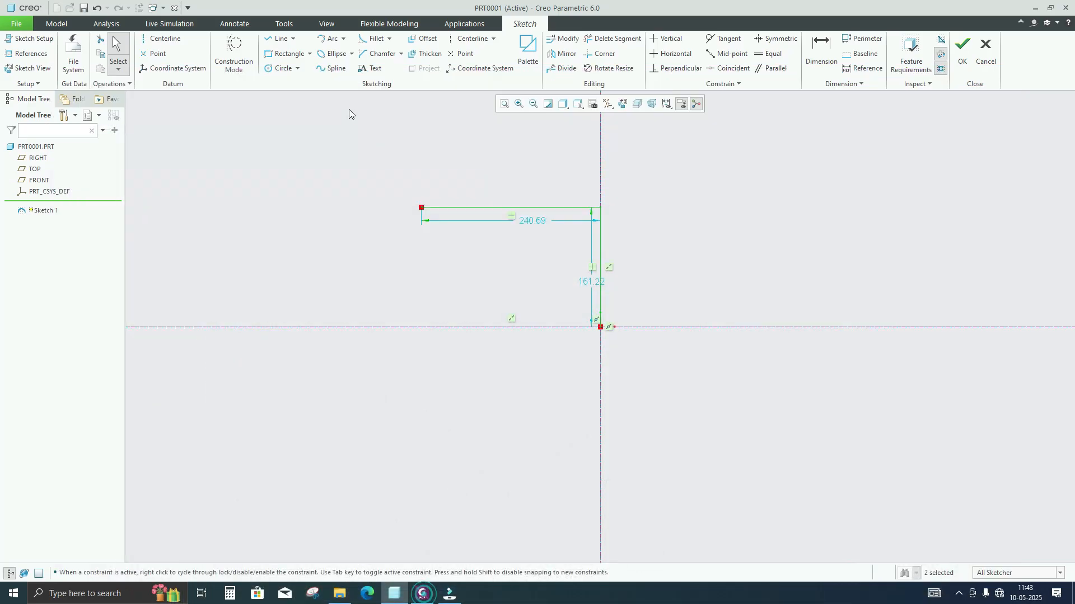
{"action": "left_click", "coordinate": [389, 38]}
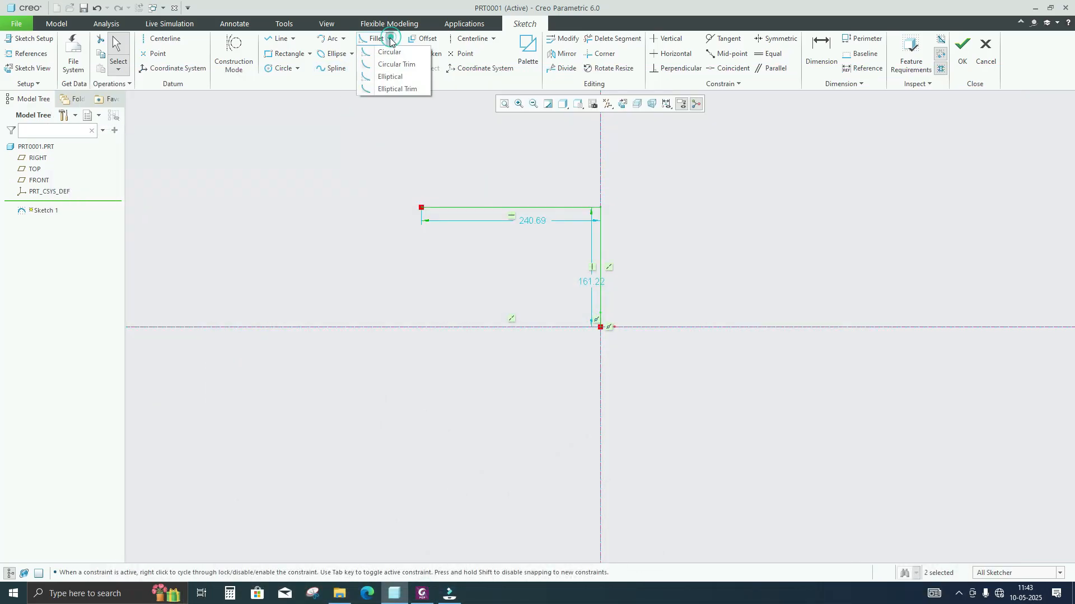
{"action": "left_click", "coordinate": [390, 65]}
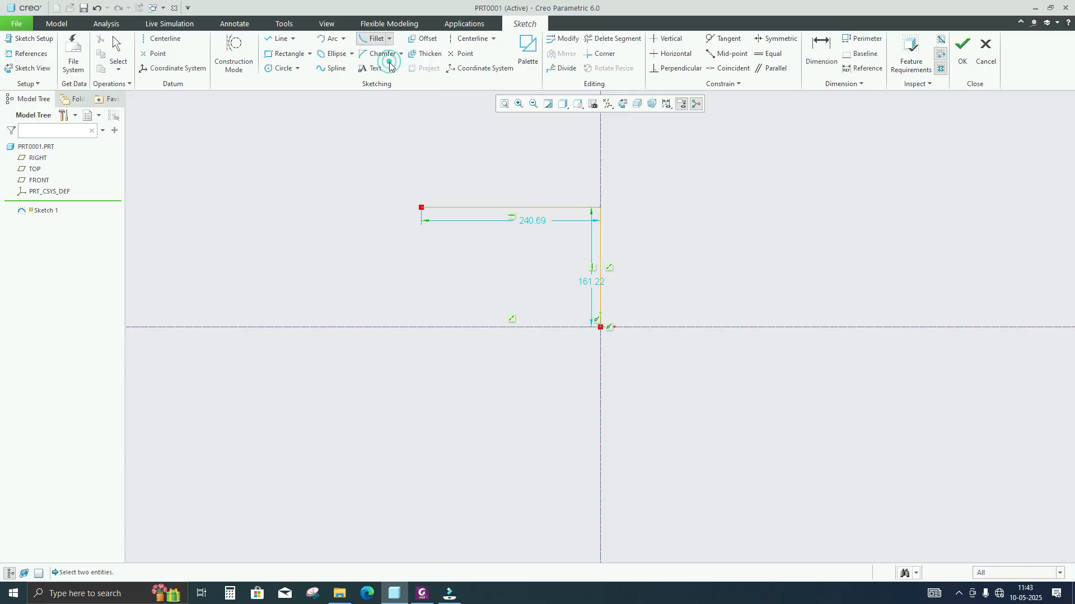
{"action": "left_click", "coordinate": [530, 209]}
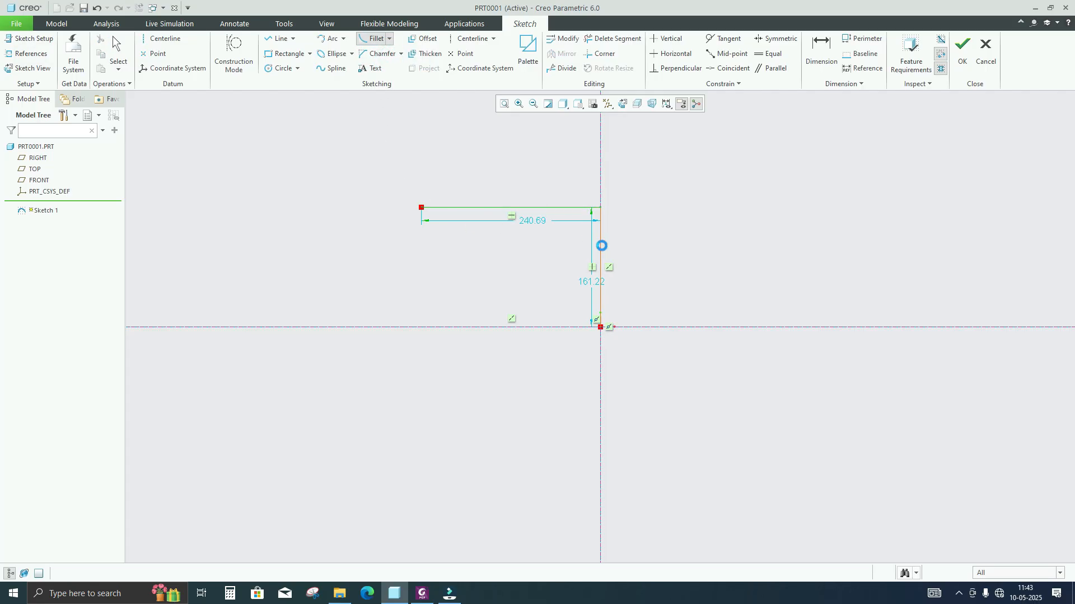
{"action": "left_click", "coordinate": [599, 245]}
{"action": "middle_click", "coordinate": [638, 222]}
{"action": "double_click", "coordinate": [623, 220]}
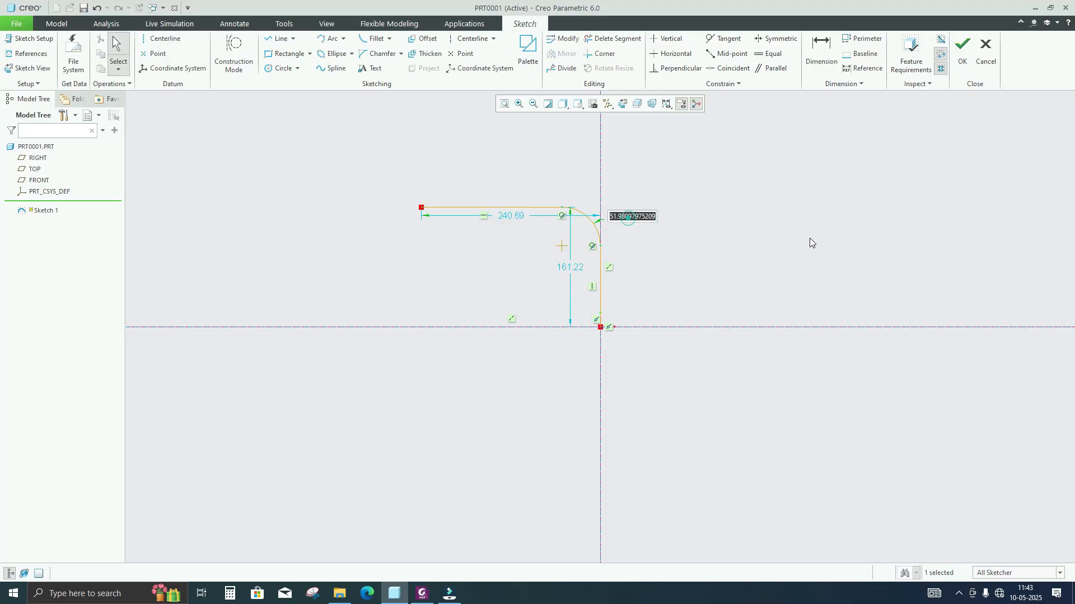
{"action": "type", "text": "60"}
{"action": "key", "text": "Return"}
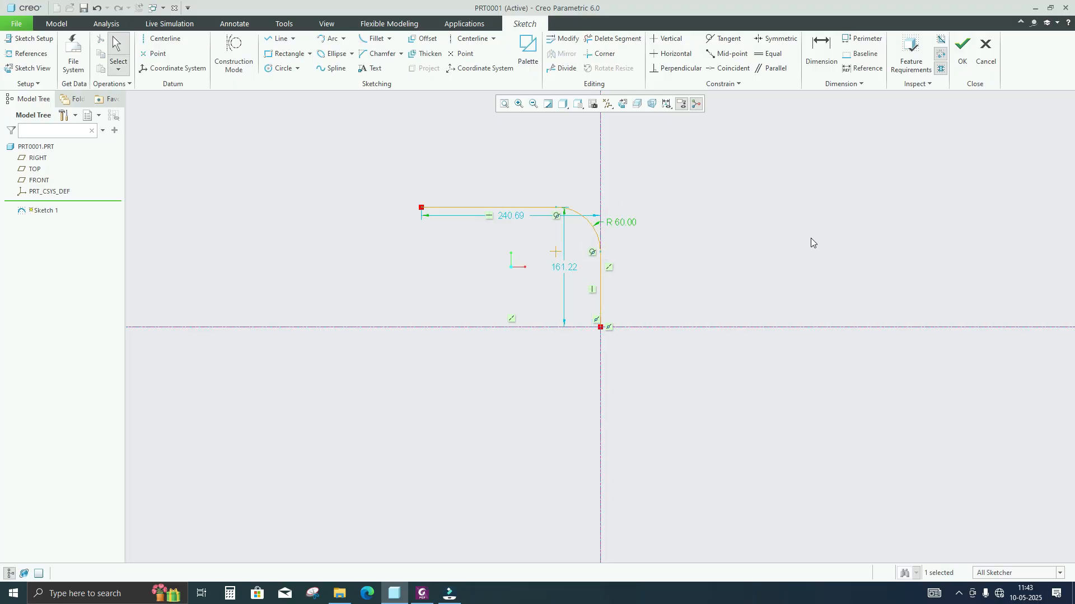
{"action": "left_click", "coordinate": [811, 237]}
- Move the two linear dimensions clear of the profile and set the horizontal one to 148 and the vertical one to 160
{"action": "left_click_drag", "start_coordinate": [562, 268], "coordinate": [727, 268]}
{"action": "left_click_drag", "start_coordinate": [506, 216], "coordinate": [505, 155]}
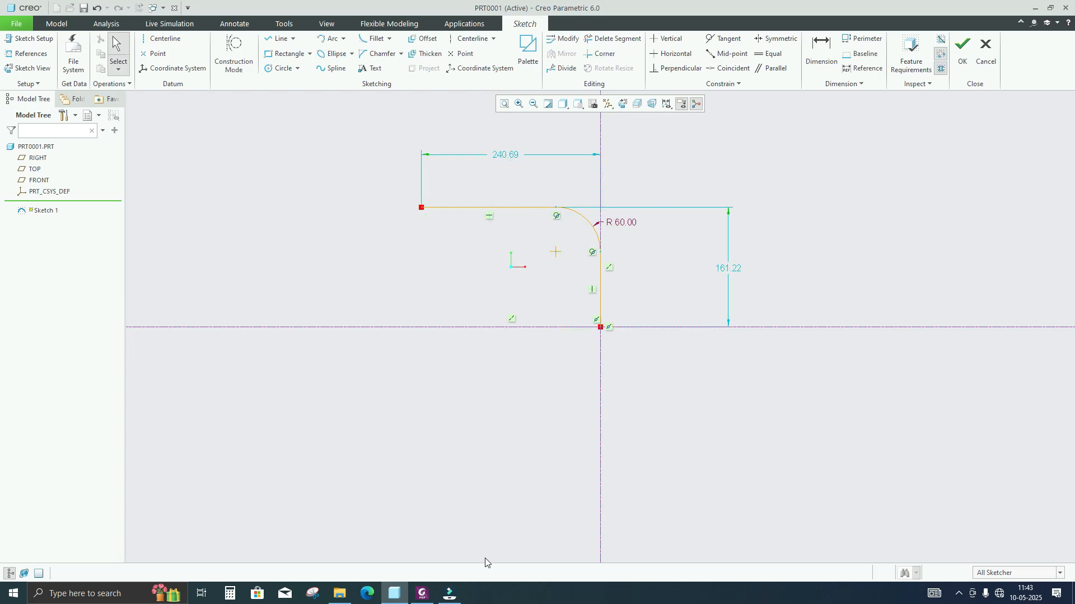
{"action": "left_click", "coordinate": [422, 594]}
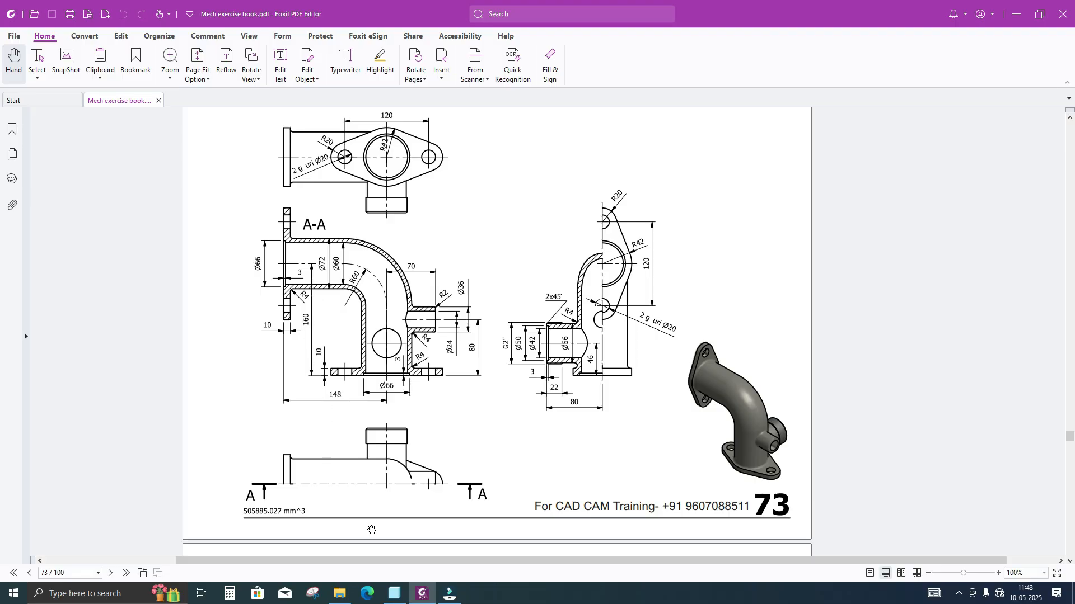
{"action": "left_click", "coordinate": [392, 592]}
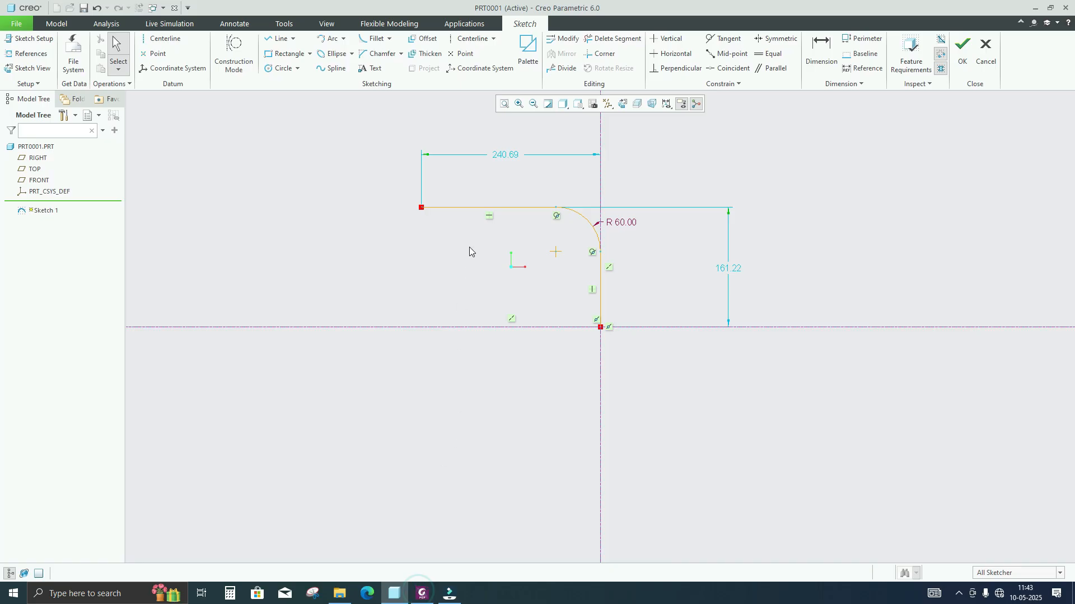
{"action": "double_click", "coordinate": [510, 161]}
{"action": "type", "text": "148"}
{"action": "key", "text": "Return"}
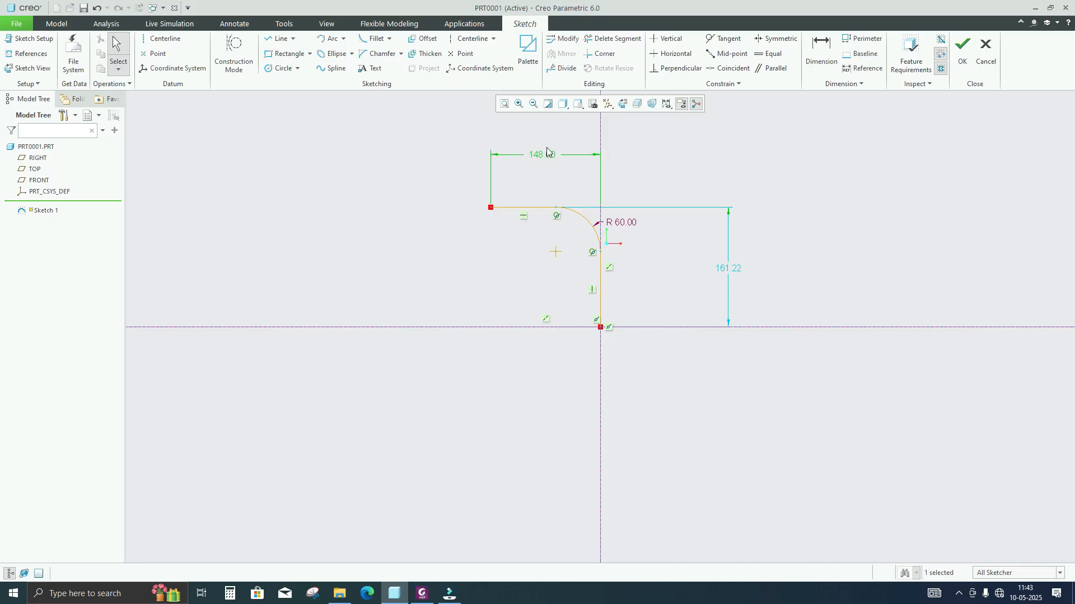
{"action": "double_click", "coordinate": [727, 269]}
{"action": "type", "text": "1"}
{"action": "key", "text": "Return"}
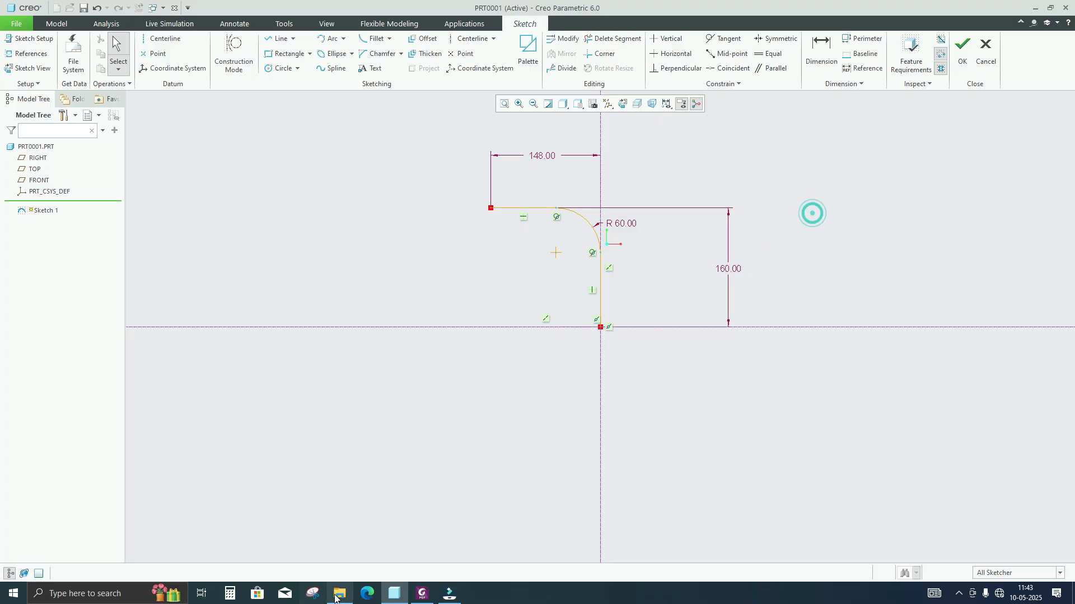
- Check the pipe diameters in section A-A of the PDF drawing and finish the path sketch
{"action": "left_click", "coordinate": [420, 594]}
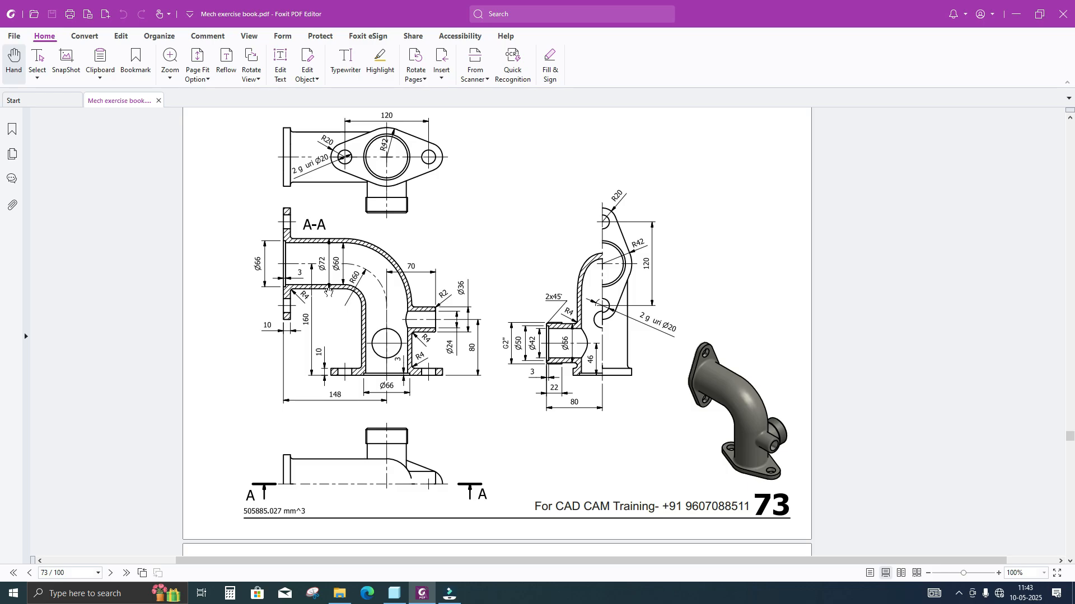
{"action": "scroll", "coordinate": [257, 255], "scroll_direction": "up", "scroll_amount": 4, "text": "ctrl"}
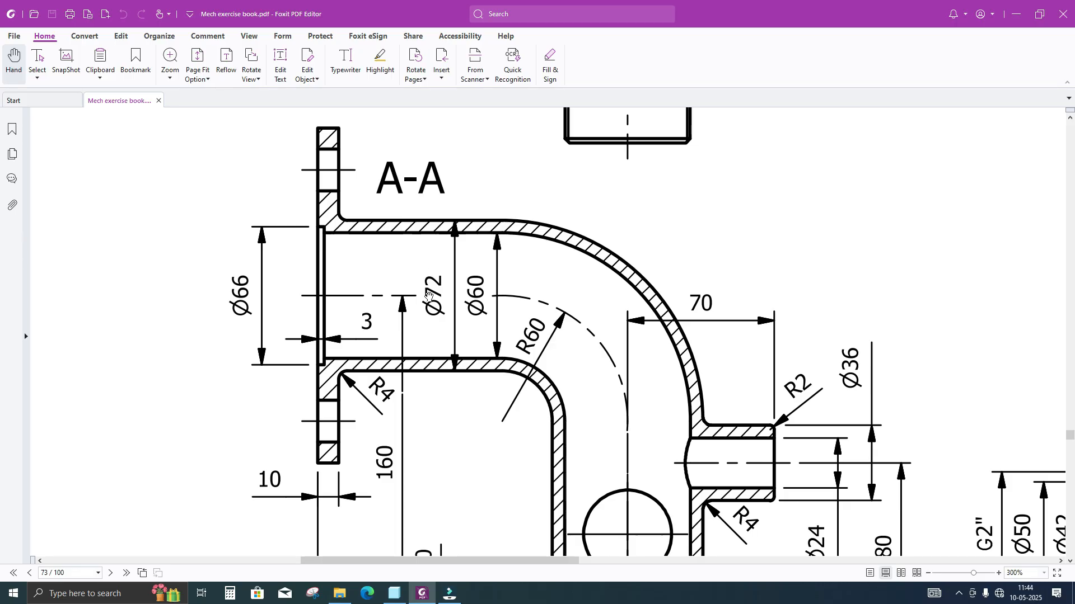
{"action": "left_click", "coordinate": [422, 593]}
{"action": "scroll", "coordinate": [592, 243], "scroll_direction": "up", "scroll_amount": 1}
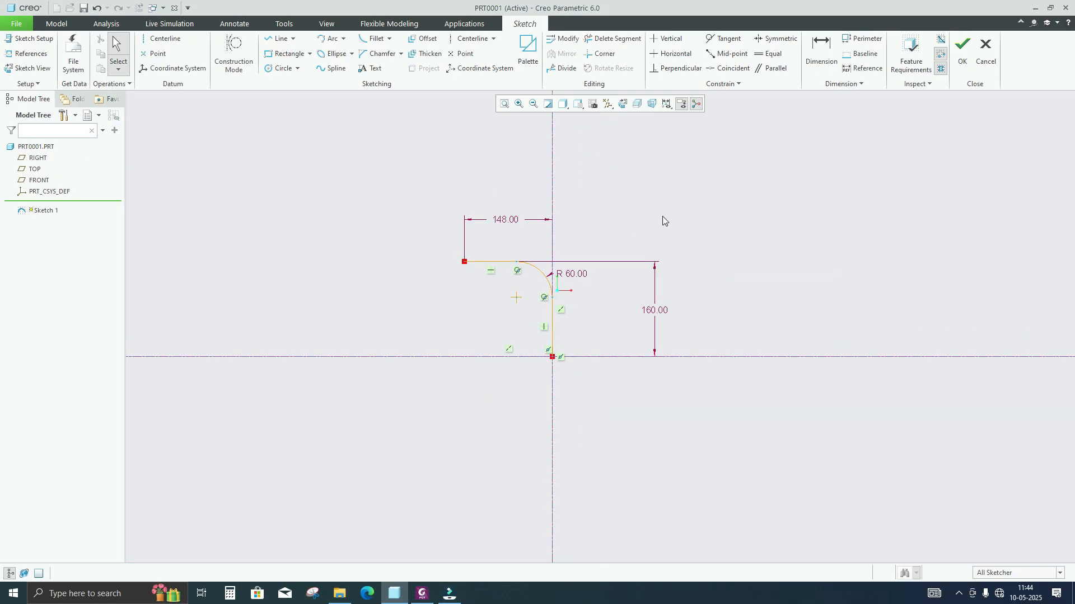
{"action": "left_click", "coordinate": [956, 68]}
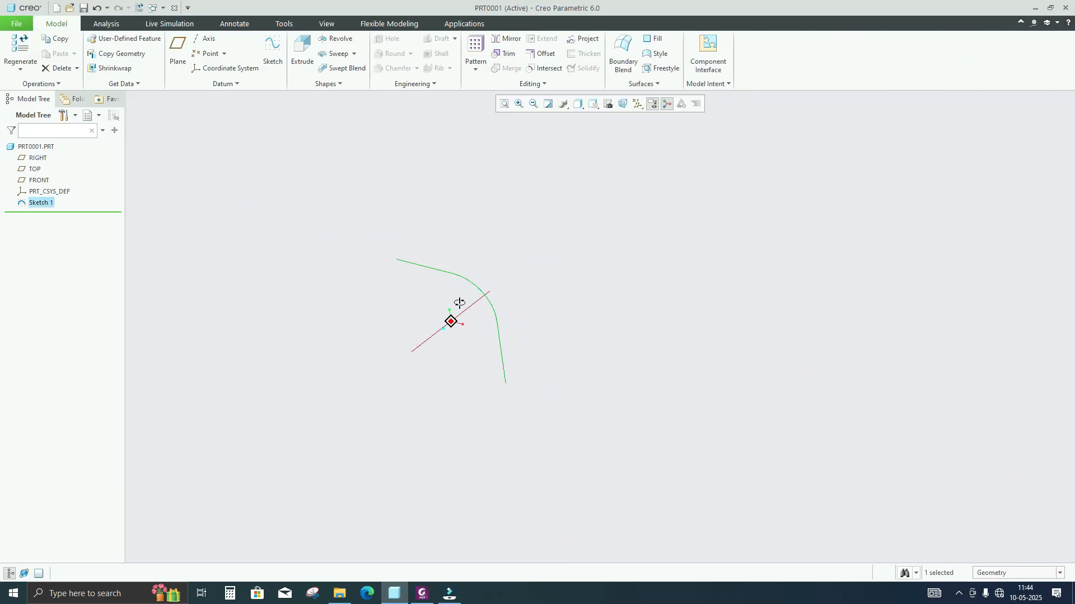
- Start a solid sweep along the sketched path and draw a section circle about 205 in diameter centred on the path's start point
{"action": "middle_click_drag", "start_coordinate": [460, 303], "coordinate": [456, 301]}
{"action": "left_click", "coordinate": [331, 54]}
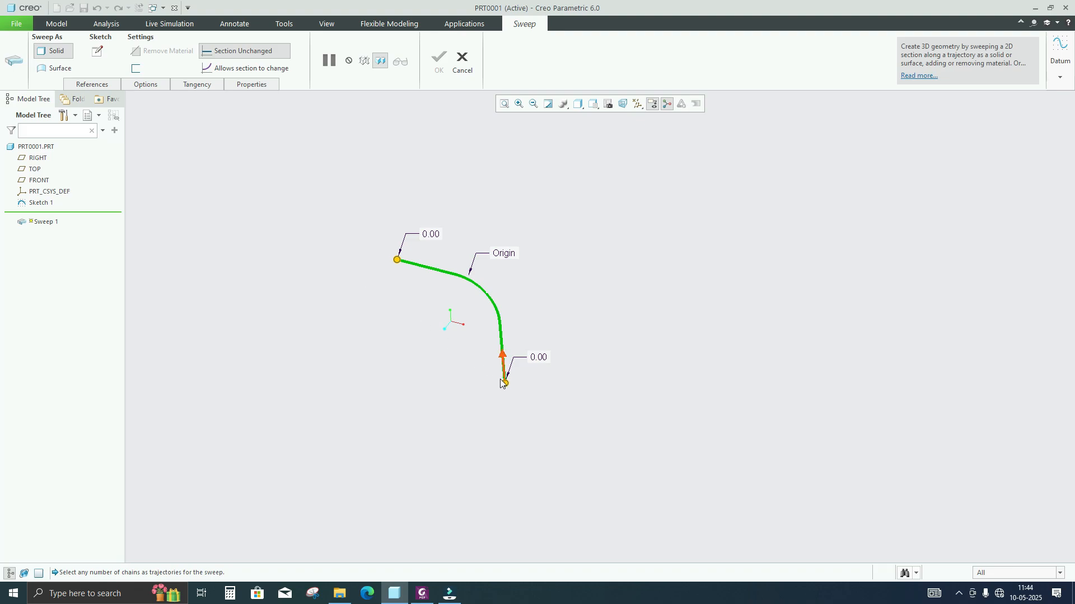
{"action": "left_click", "coordinate": [97, 56]}
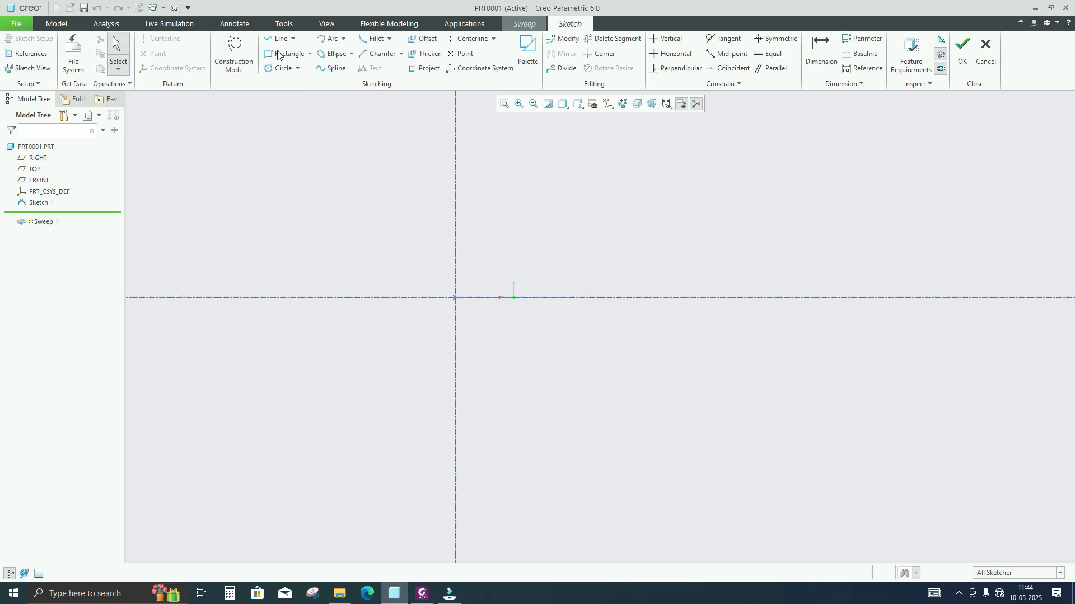
{"action": "left_click", "coordinate": [285, 67]}
{"action": "left_click", "coordinate": [455, 297]}
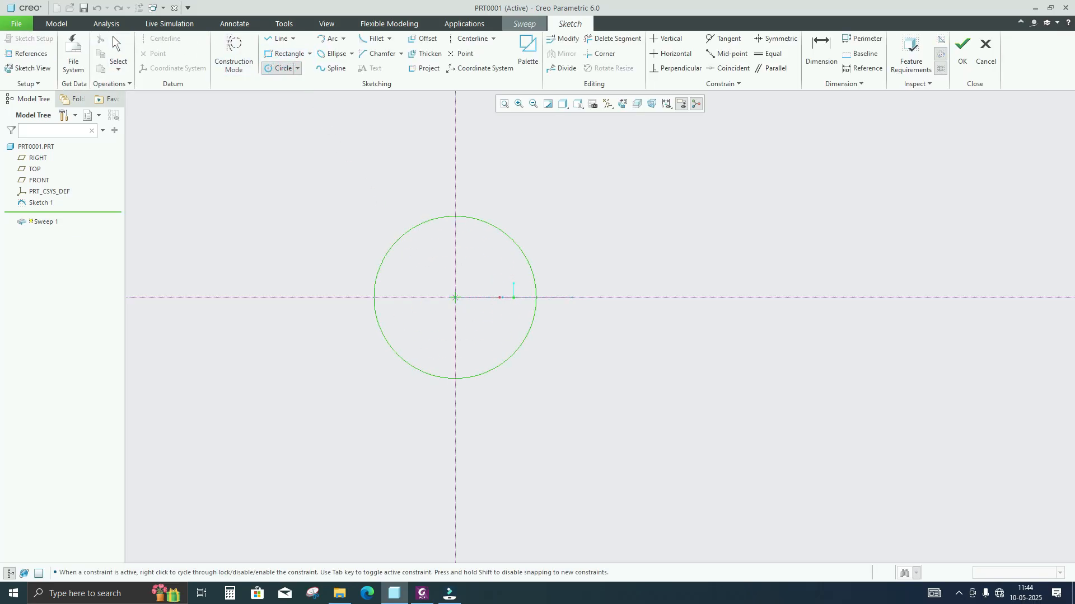
{"action": "left_click", "coordinate": [393, 245]}
{"action": "scroll", "coordinate": [381, 194], "scroll_direction": "up", "scroll_amount": 1}
{"action": "middle_click", "coordinate": [381, 196]}
- Check the outer pipe diameter in the PDF drawing and set the section circle's diameter to 72
{"action": "left_click", "coordinate": [422, 593]}
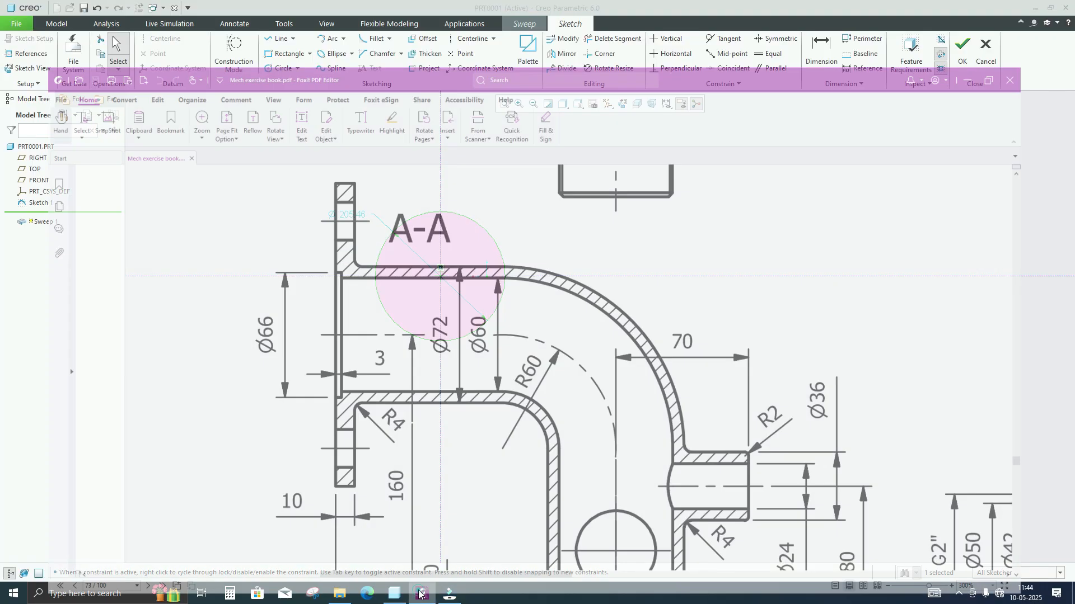
{"action": "left_click", "coordinate": [449, 595]}
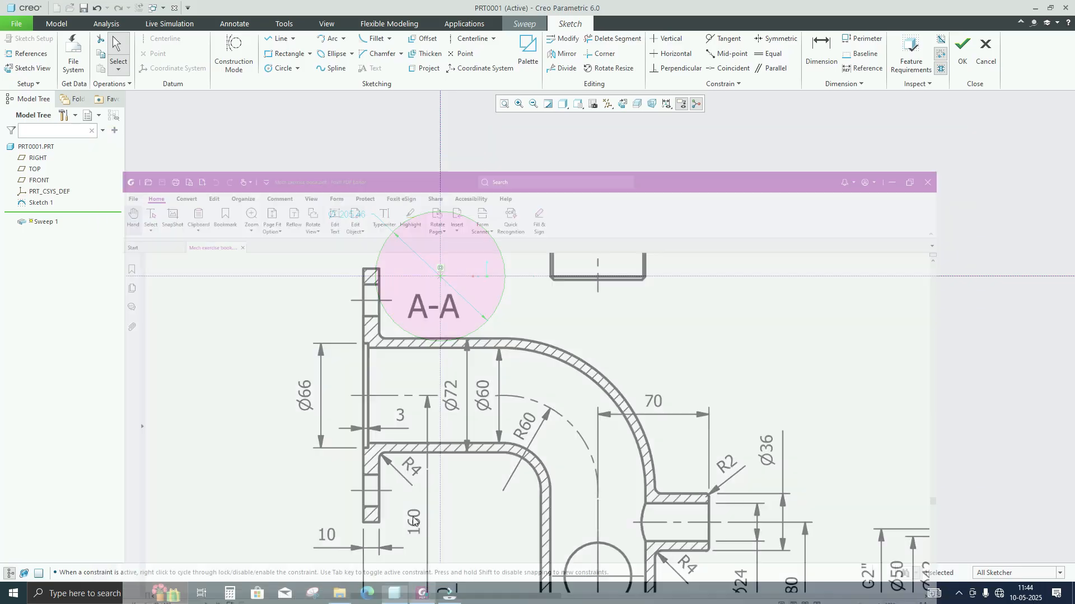
{"action": "double_click", "coordinate": [349, 212]}
{"action": "type", "text": "72"}
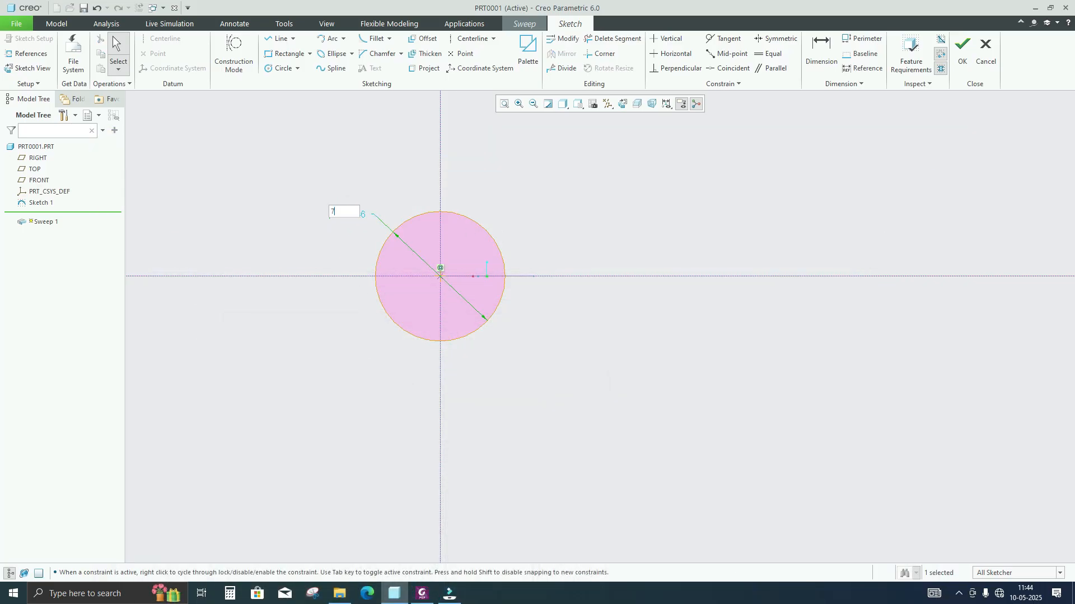
{"action": "key", "text": "Return"}
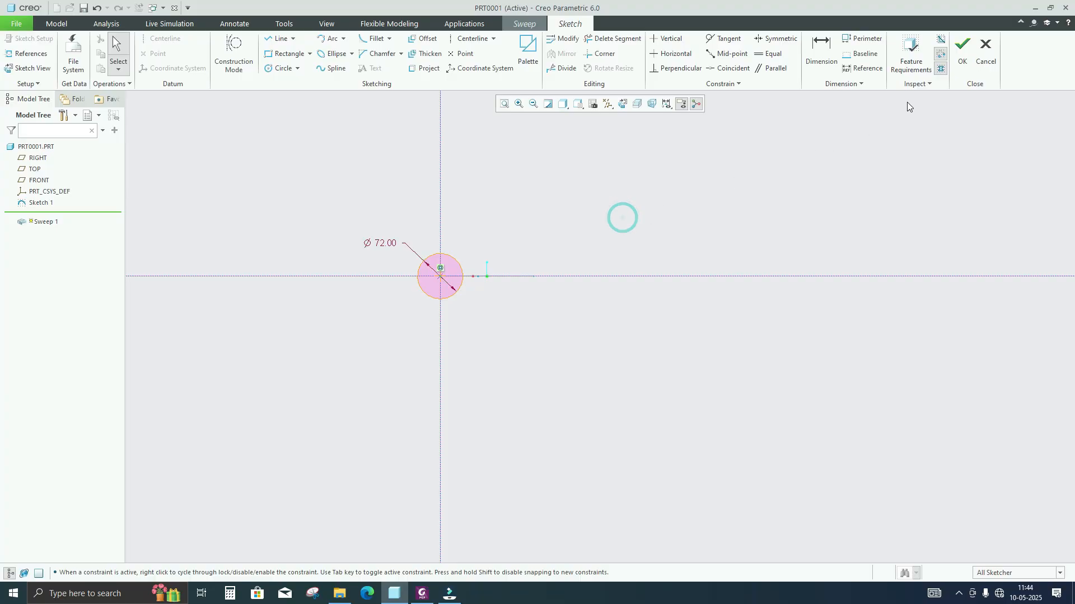
- Finish the section sketch and complete the solid sweep of the pipe bend
{"action": "left_click", "coordinate": [961, 50]}
{"action": "middle_click_drag", "start_coordinate": [404, 340], "coordinate": [395, 157]}
{"action": "left_click", "coordinate": [437, 58]}
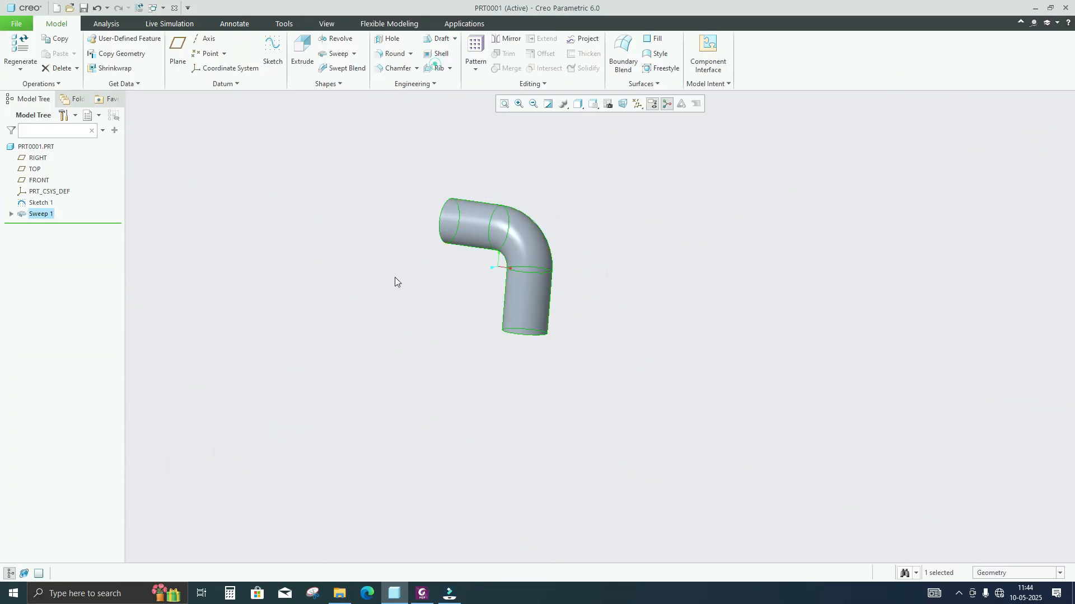
- Check the flange outline and its dimensions in section A-A and the side view of the PDF drawing
{"action": "middle_click_drag", "start_coordinate": [394, 277], "coordinate": [408, 314]}
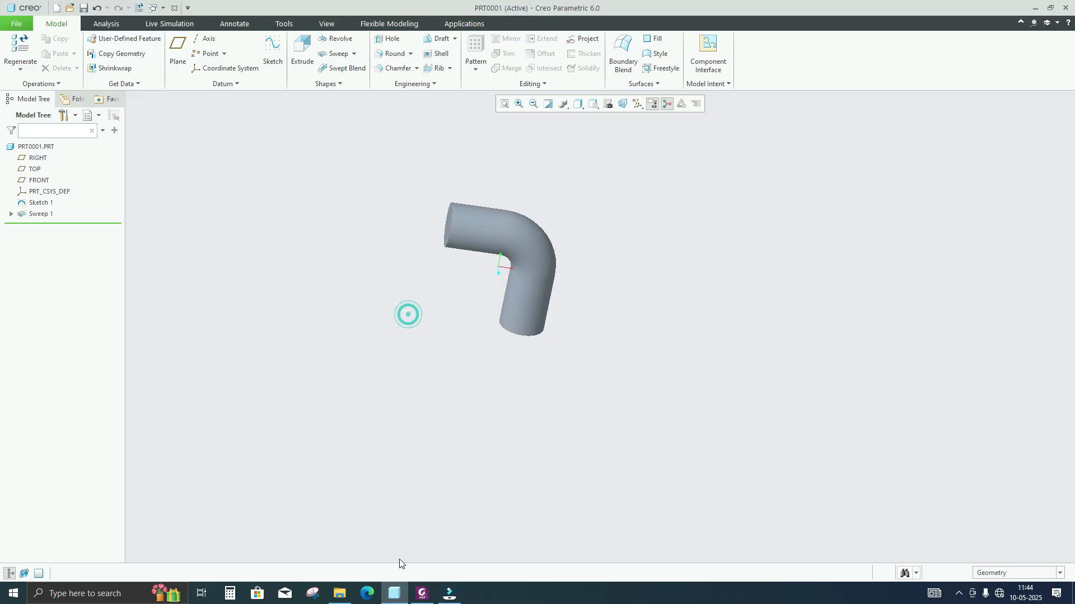
{"action": "left_click", "coordinate": [422, 593]}
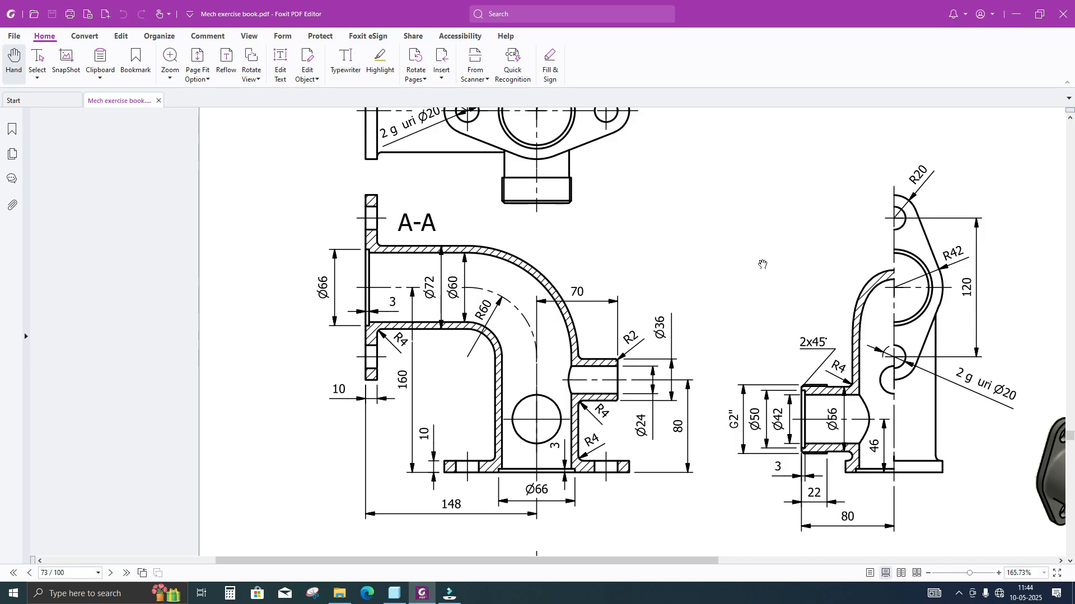
{"action": "scroll", "coordinate": [763, 264], "scroll_direction": "down", "scroll_amount": 1, "text": "ctrl"}
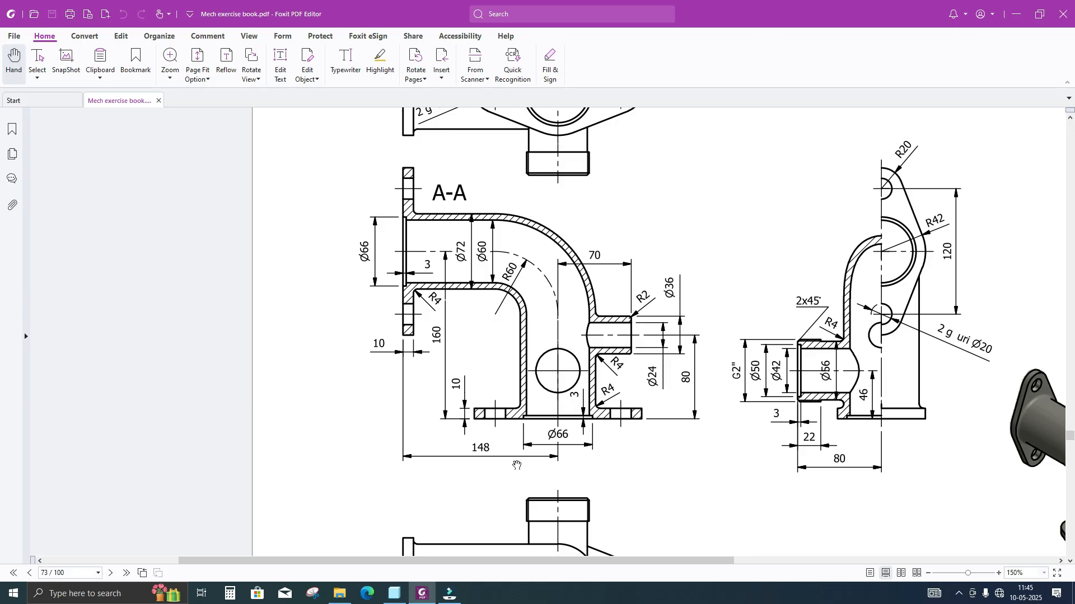
{"action": "left_click", "coordinate": [423, 594]}
- Start a sketch on the end face of the pipe's horizontal leg and add a vertical centerline through its centre
{"action": "middle_click_drag", "start_coordinate": [359, 300], "coordinate": [422, 297]}
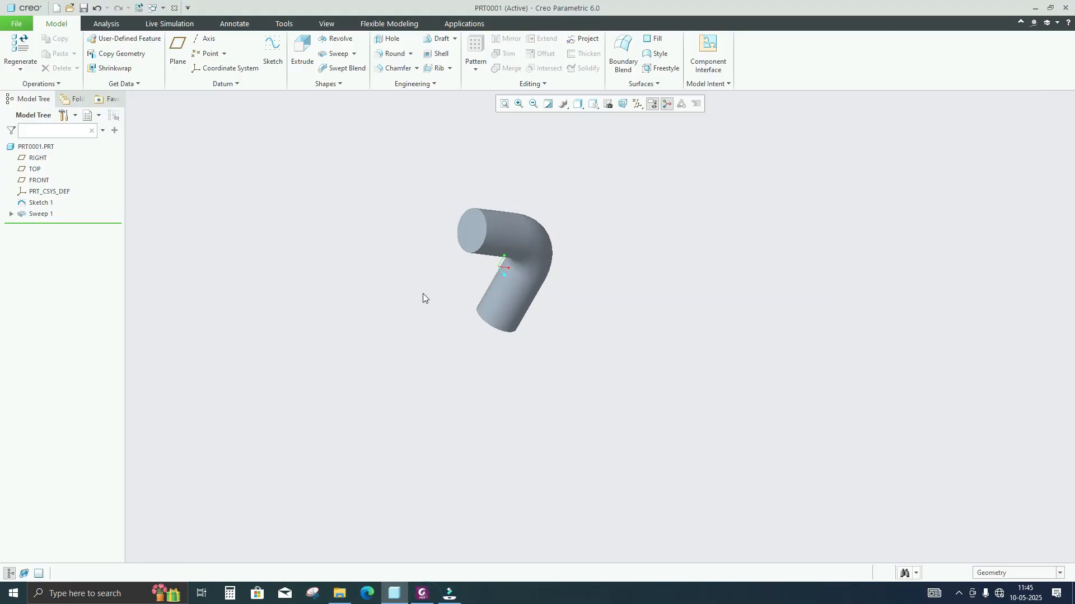
{"action": "left_click", "coordinate": [461, 230]}
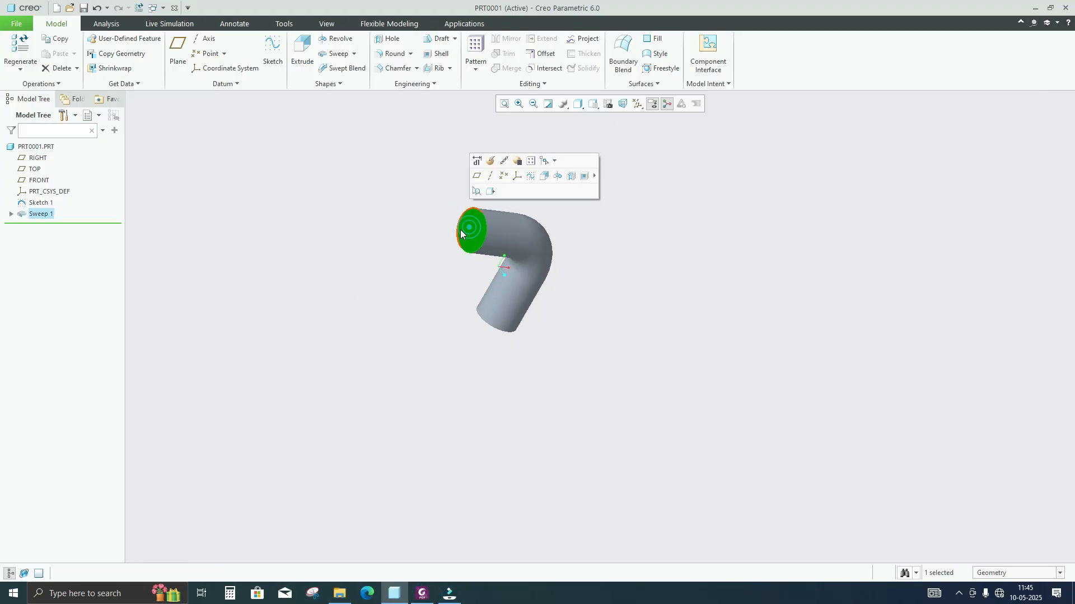
{"action": "left_click", "coordinate": [530, 178]}
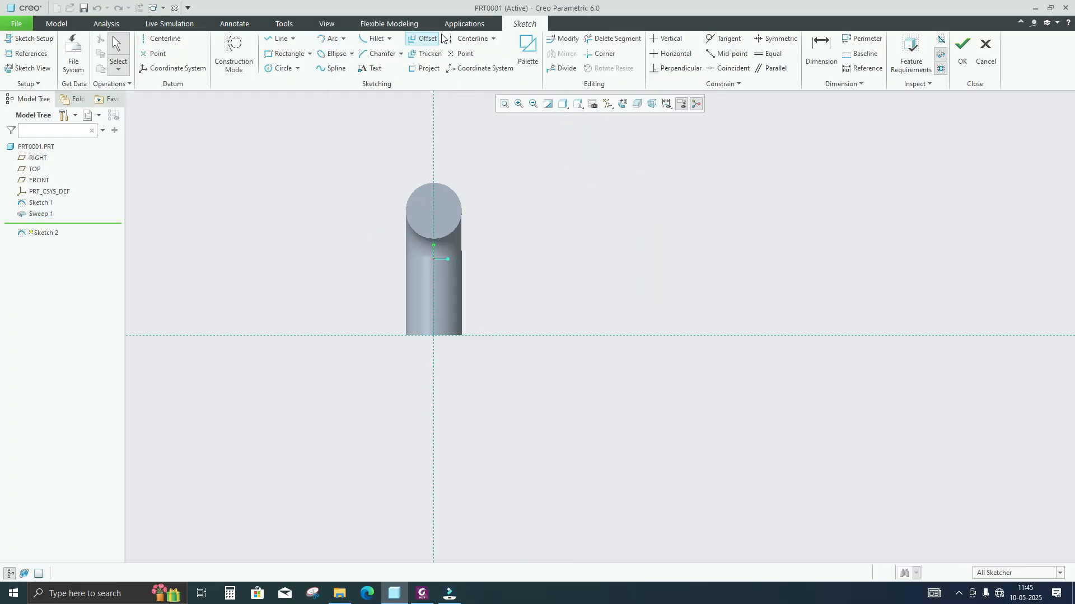
{"action": "left_click", "coordinate": [470, 38]}
{"action": "left_click", "coordinate": [431, 119]}
{"action": "left_click", "coordinate": [432, 157]}
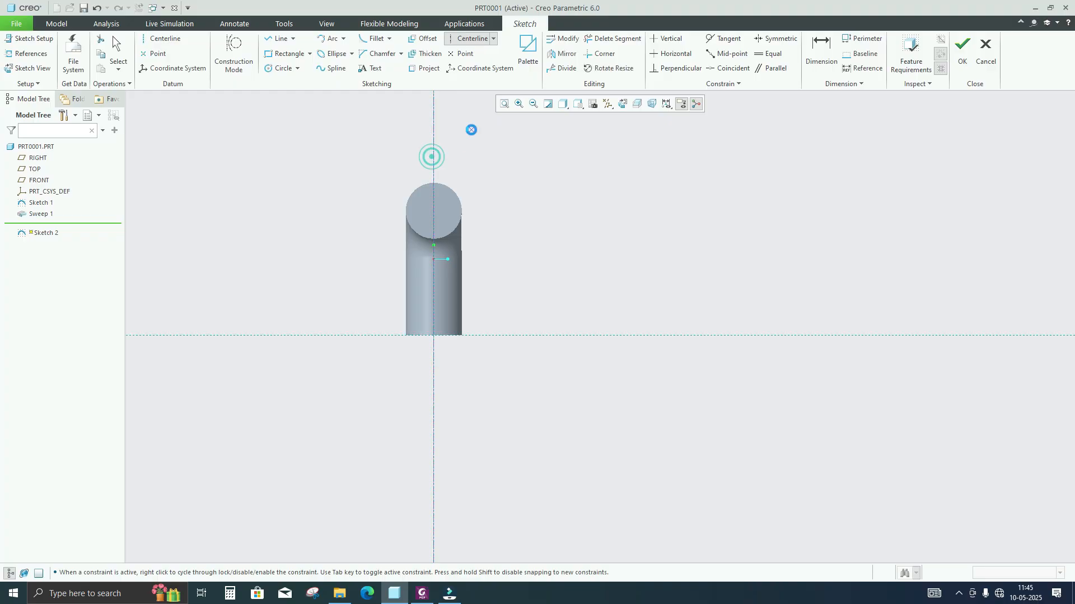
{"action": "middle_click", "coordinate": [469, 129]}
- Draw two equal circles about 23 in diameter and 190 apart on the vertical centerline, above and below the pipe's end face
{"action": "scroll", "coordinate": [443, 119], "scroll_direction": "down", "scroll_amount": 2}
{"action": "left_click", "coordinate": [272, 71]}
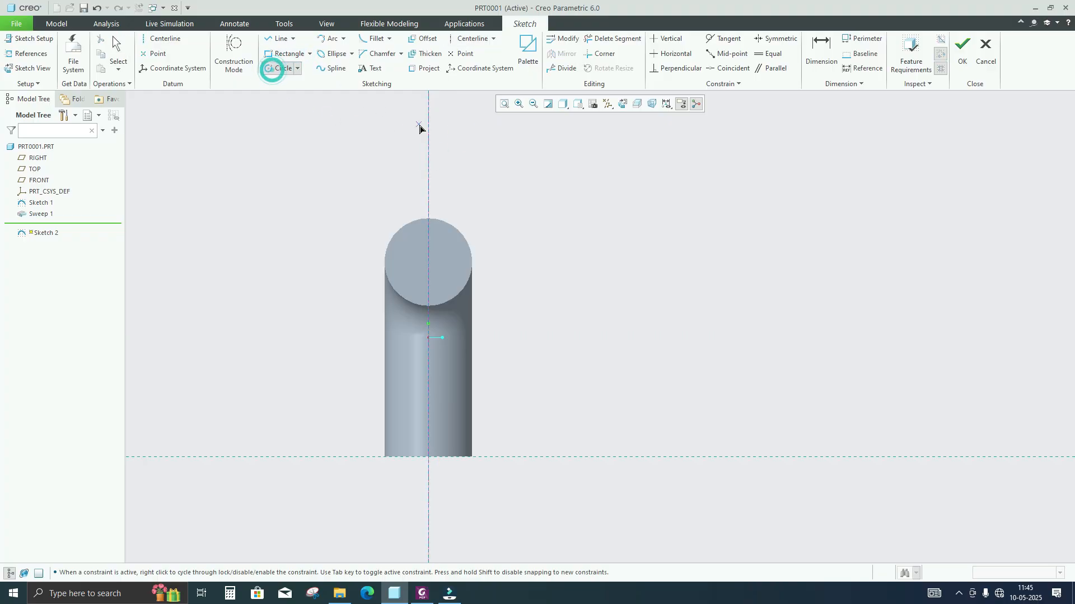
{"action": "left_click", "coordinate": [429, 131]}
{"action": "left_click", "coordinate": [442, 128]}
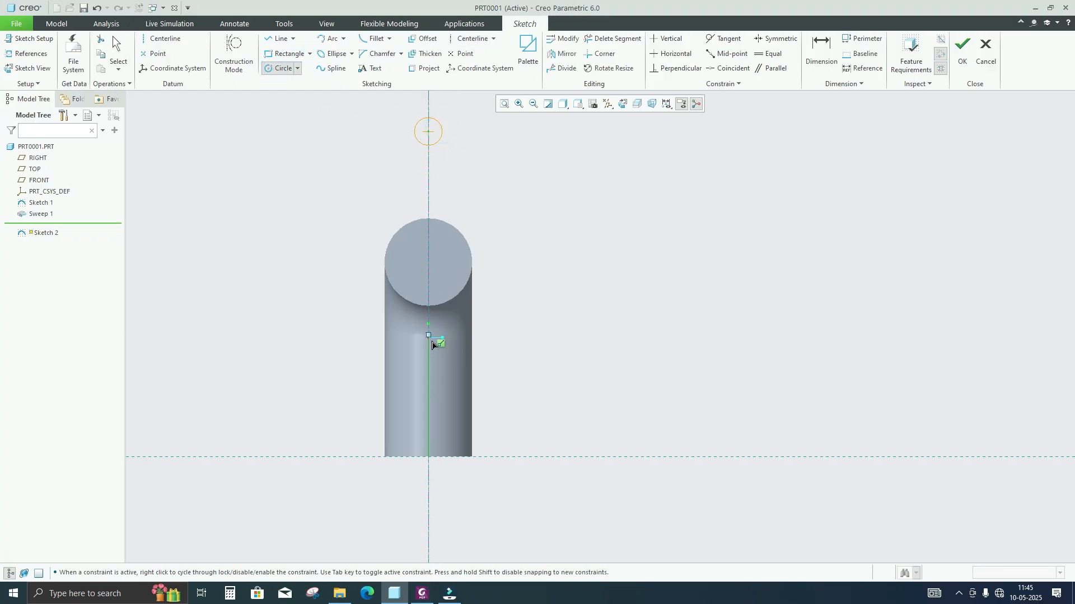
{"action": "left_click", "coordinate": [428, 363]}
{"action": "left_click", "coordinate": [459, 364]}
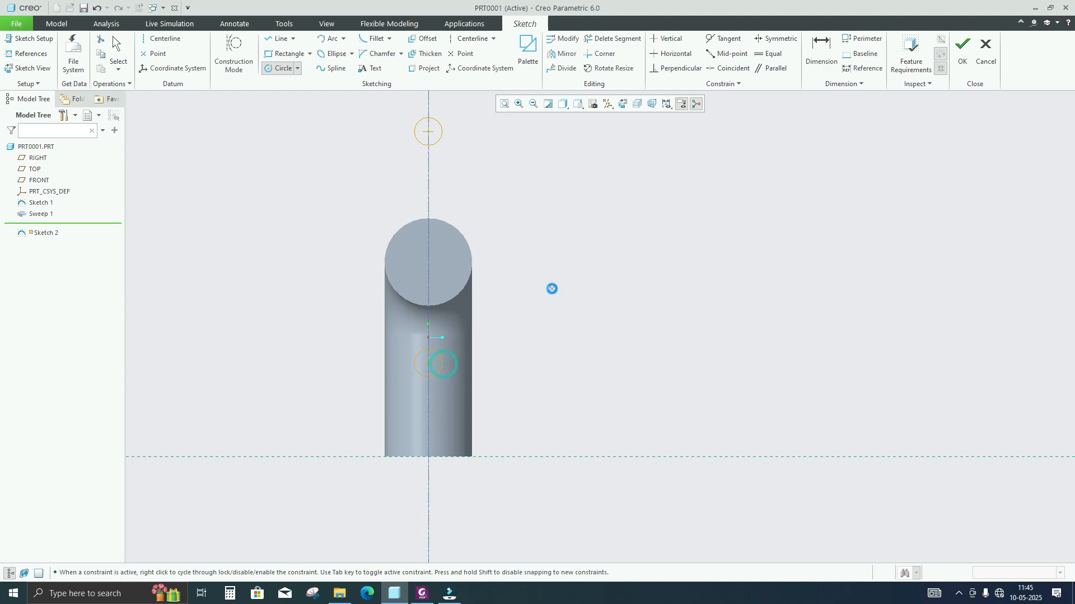
{"action": "middle_click", "coordinate": [552, 288]}
- Add a horizontal centerline through the centre of the pipe's end face
{"action": "left_click", "coordinate": [469, 38]}
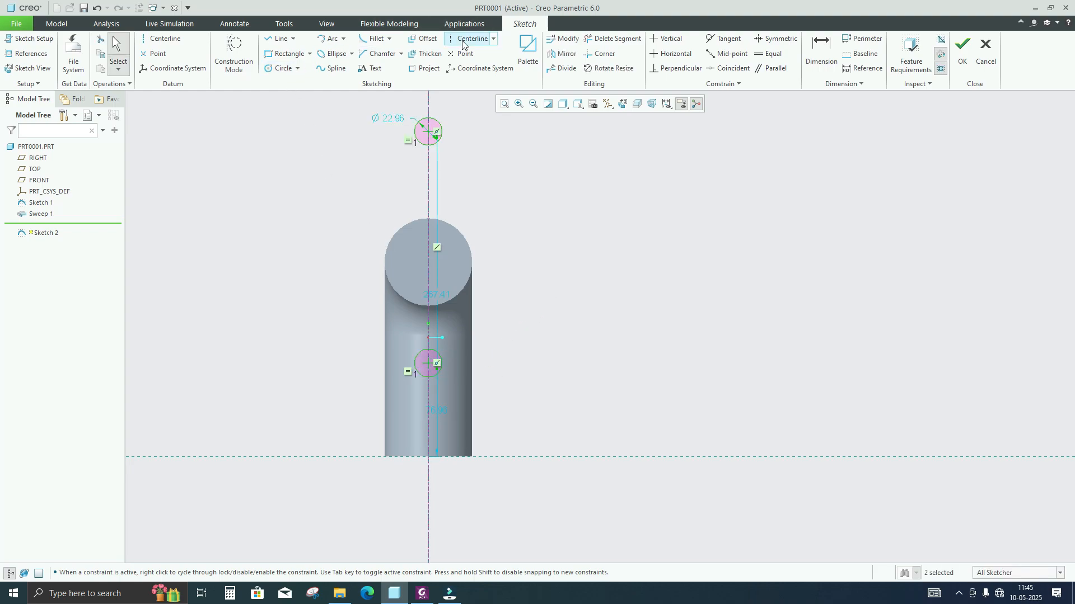
{"action": "left_click", "coordinate": [429, 262]}
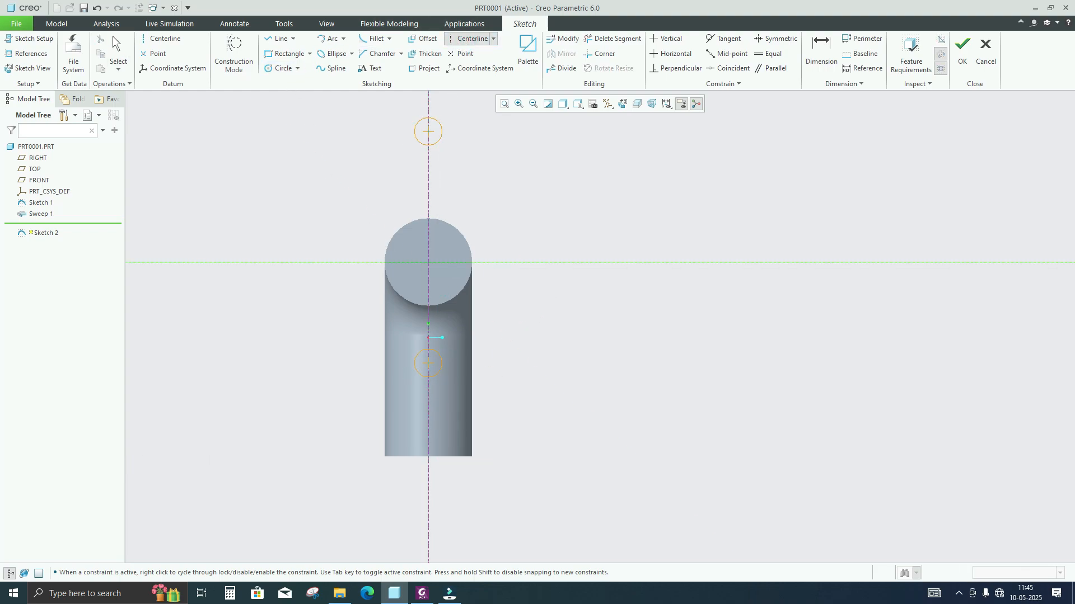
{"action": "left_click", "coordinate": [518, 257]}
{"action": "middle_click", "coordinate": [518, 253]}
- Check the flange's rounded end size in the PDF drawing and set the two equal circles' diameter to 40
{"action": "scroll", "coordinate": [390, 172], "scroll_direction": "down", "scroll_amount": 1}
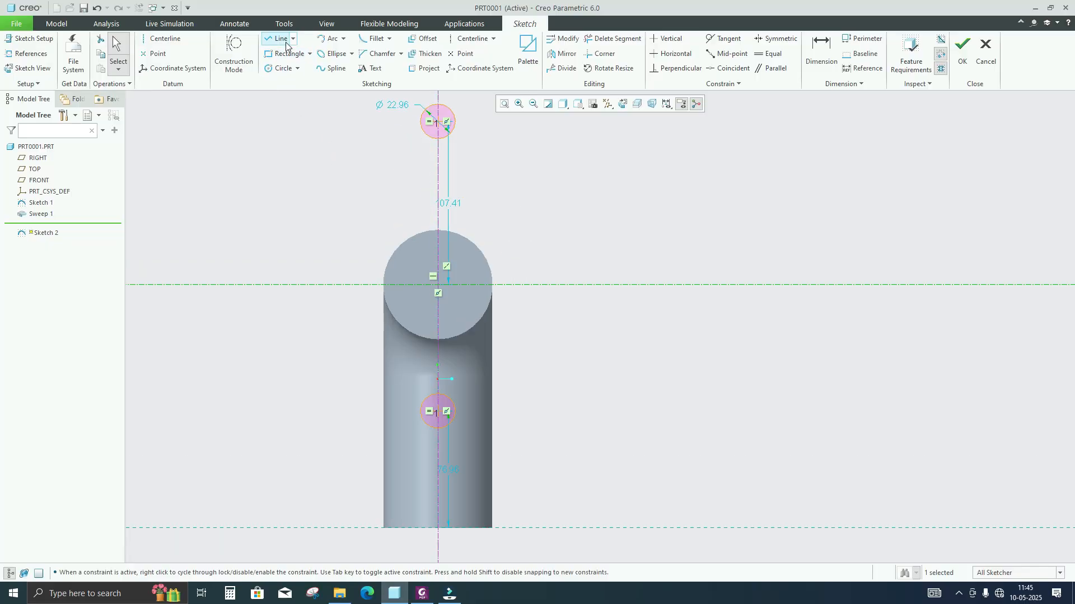
{"action": "left_click", "coordinate": [423, 594]}
{"action": "left_click", "coordinate": [424, 595]}
{"action": "type", "text": "40"}
{"action": "key", "text": "Return"}
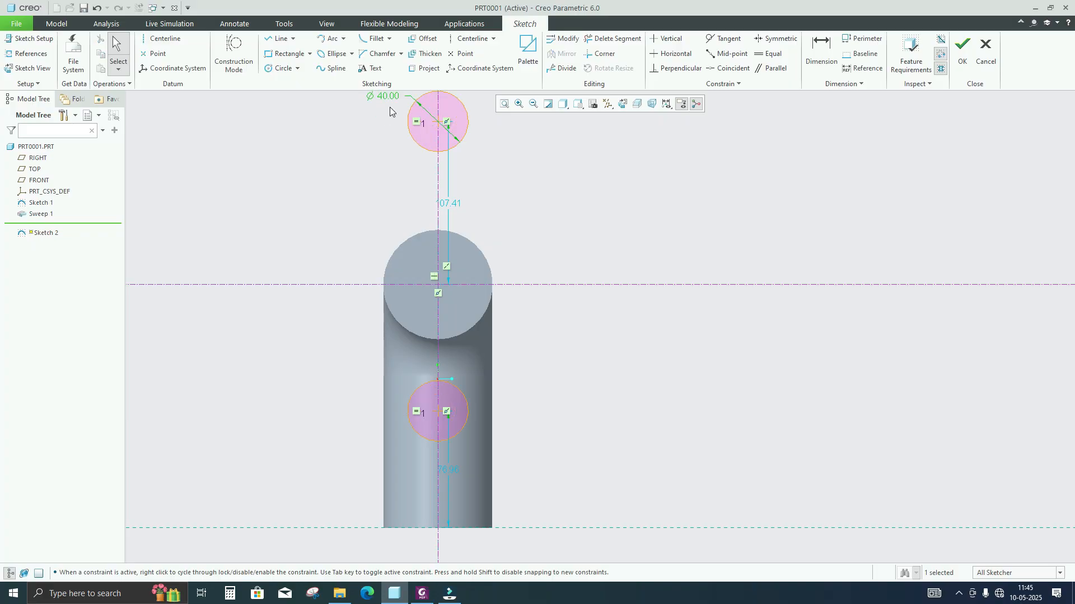
- Draw two connected lines left of the pipe, tangent to the upper and lower circles and meeting near the horizontal centerline
{"action": "left_click", "coordinate": [284, 23]}
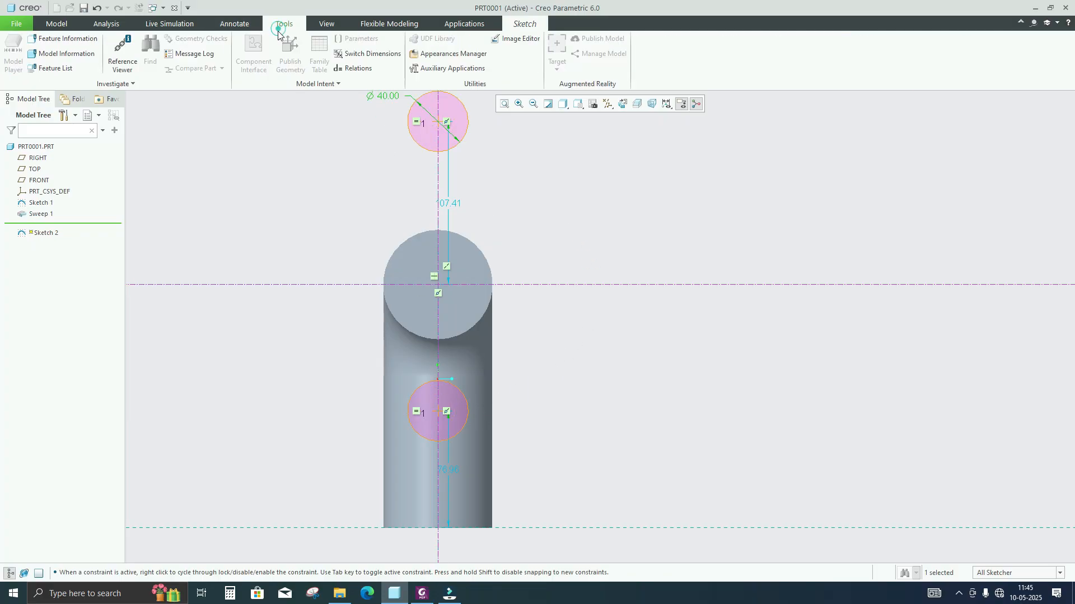
{"action": "left_click", "coordinate": [530, 23]}
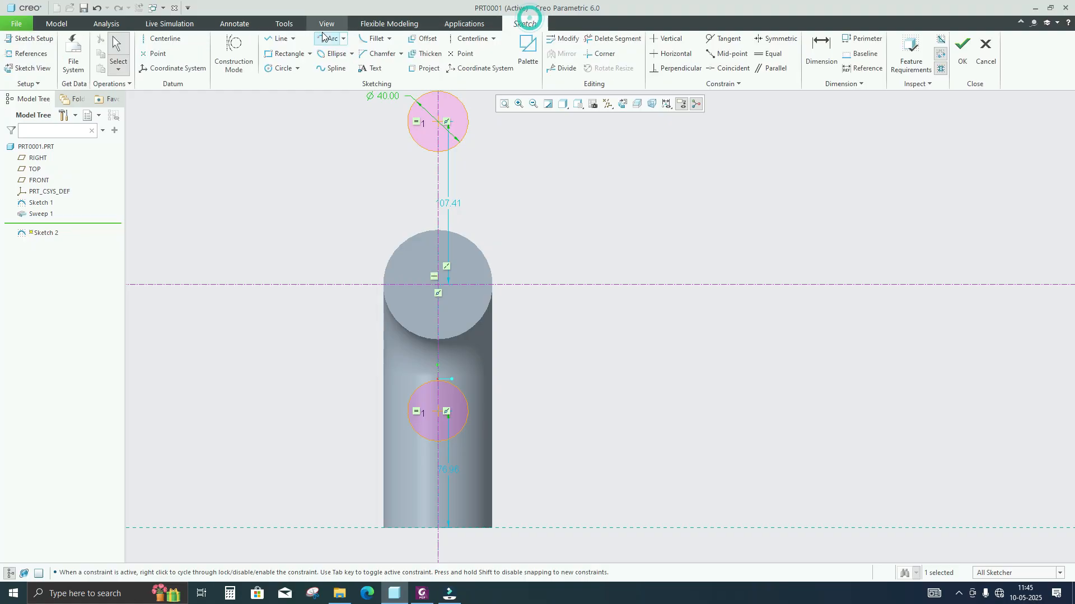
{"action": "left_click", "coordinate": [278, 38]}
{"action": "scroll", "coordinate": [341, 161], "scroll_direction": "down", "scroll_amount": 2}
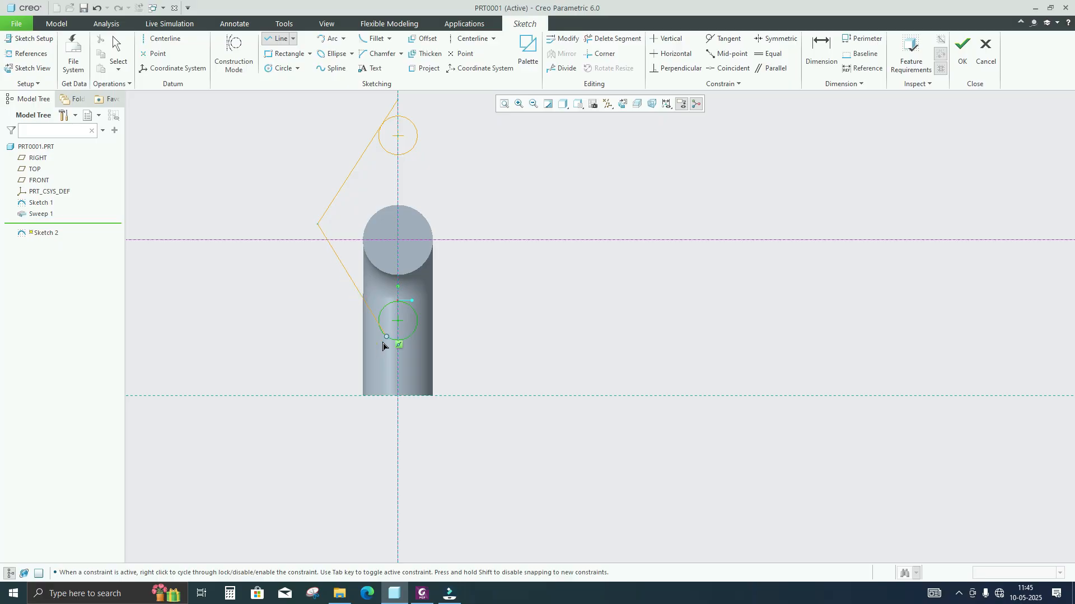
{"action": "scroll", "coordinate": [390, 350], "scroll_direction": "up", "scroll_amount": 3}
{"action": "left_click", "coordinate": [392, 347]}
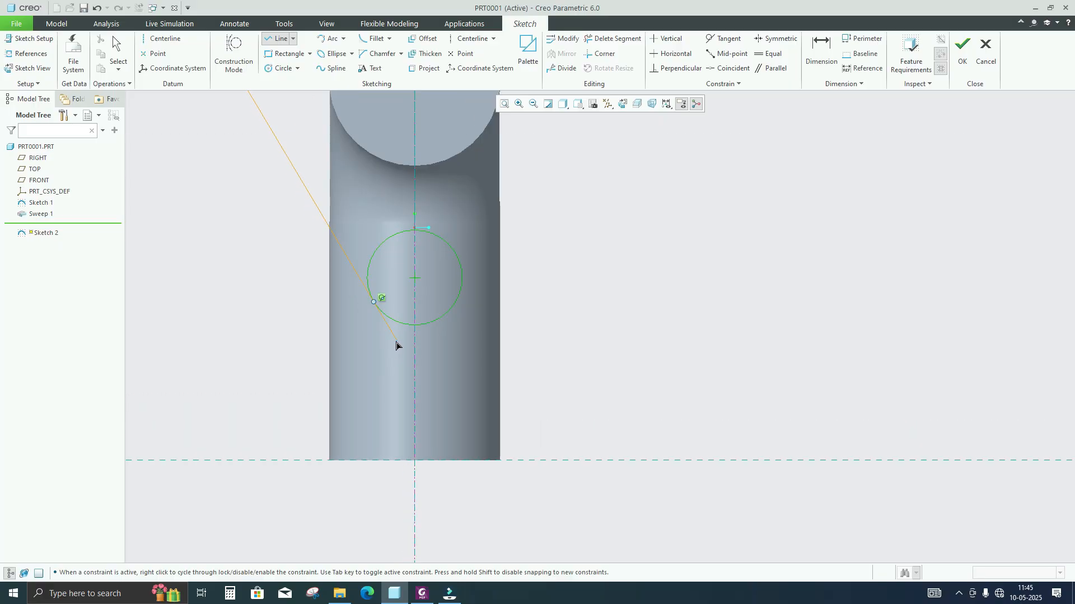
{"action": "middle_click", "coordinate": [581, 269]}
{"action": "scroll", "coordinate": [560, 272], "scroll_direction": "down", "scroll_amount": 3}
{"action": "scroll", "coordinate": [559, 271], "scroll_direction": "down", "scroll_amount": 1}
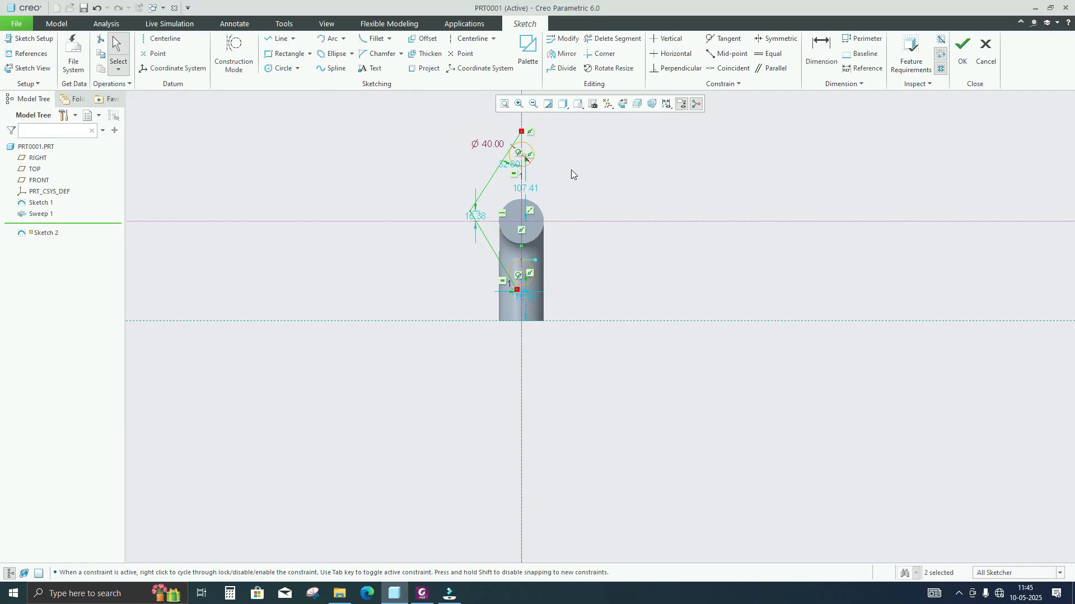
{"action": "scroll", "coordinate": [585, 133], "scroll_direction": "up", "scroll_amount": 1}
- Check the hole spacing in the PDF drawing and dimension the distance between the two circle centres as 120
{"action": "left_click", "coordinate": [422, 594]}
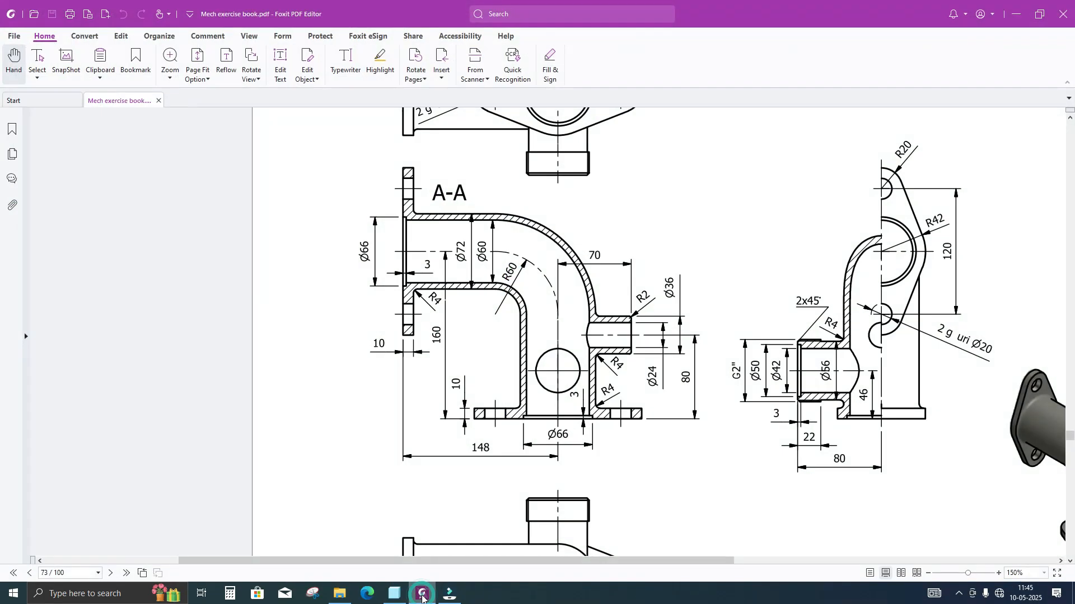
{"action": "left_click", "coordinate": [422, 597]}
{"action": "left_click", "coordinate": [820, 49]}
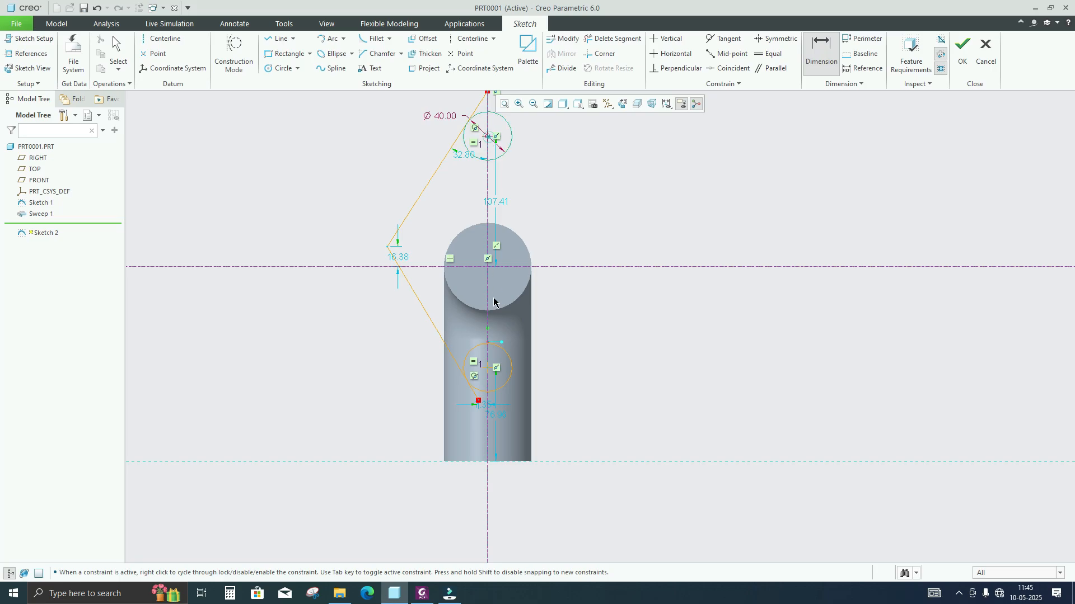
{"action": "left_click", "coordinate": [476, 125]}
{"action": "left_click", "coordinate": [490, 367]}
{"action": "middle_click", "coordinate": [635, 293]}
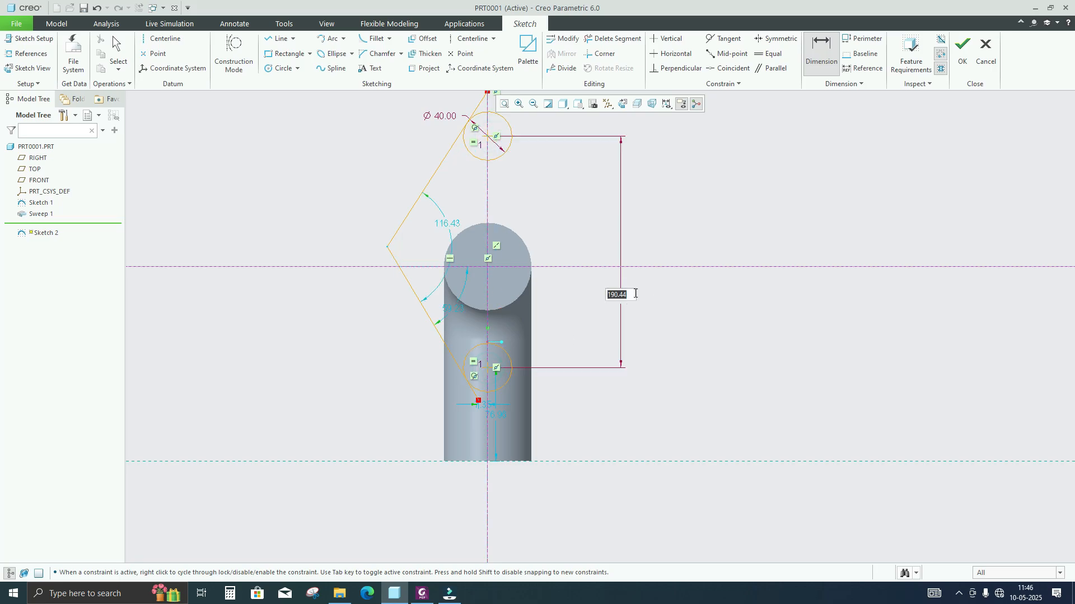
{"action": "type", "text": "120"}
{"action": "key", "text": "Return"}
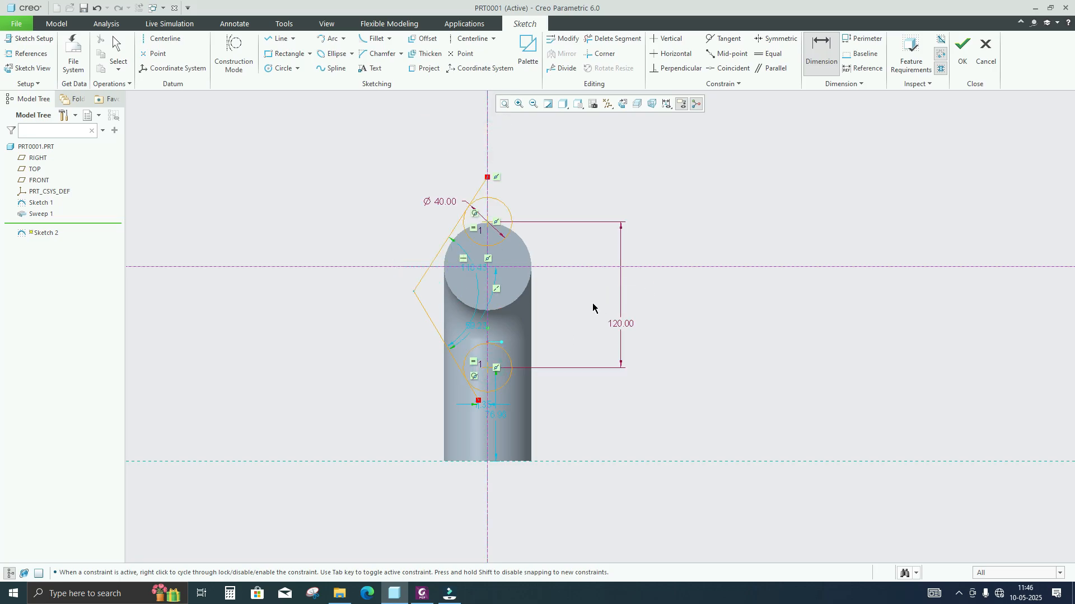
- Make the centres of the two 40 mm circles symmetric about the horizontal centerline
{"action": "scroll", "coordinate": [588, 179], "scroll_direction": "up", "scroll_amount": 3}
{"action": "scroll", "coordinate": [579, 178], "scroll_direction": "down", "scroll_amount": 4}
{"action": "scroll", "coordinate": [560, 247], "scroll_direction": "up", "scroll_amount": 2}
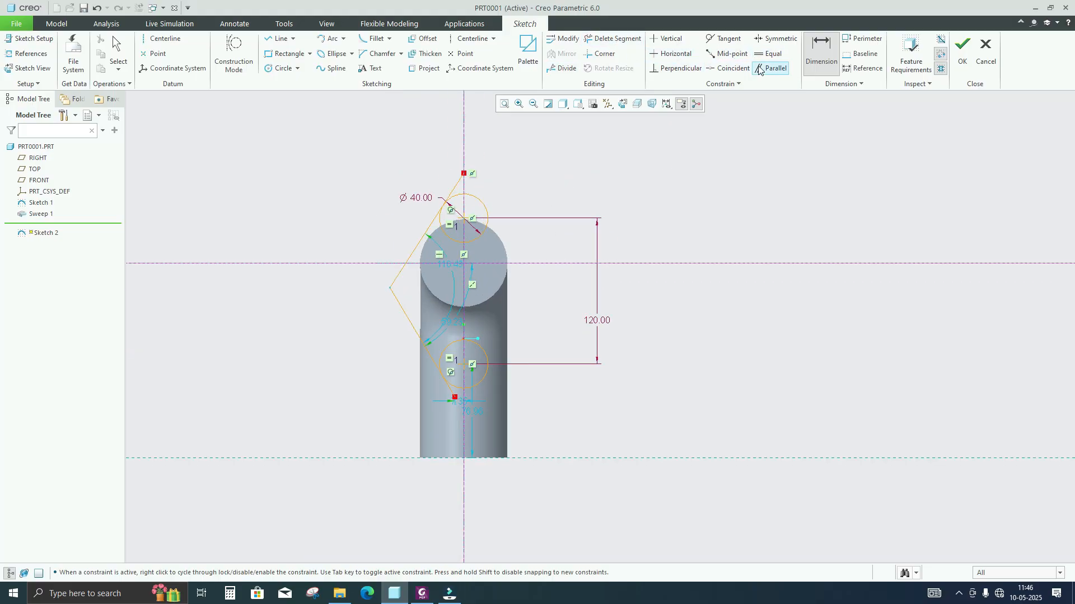
{"action": "left_click", "coordinate": [776, 38]}
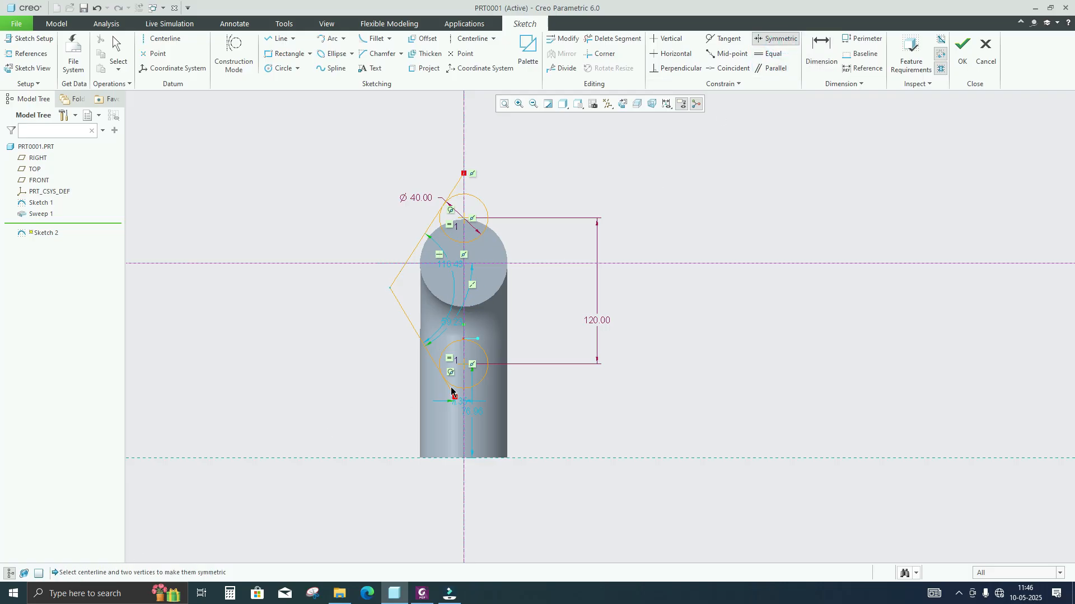
{"action": "left_click", "coordinate": [560, 264]}
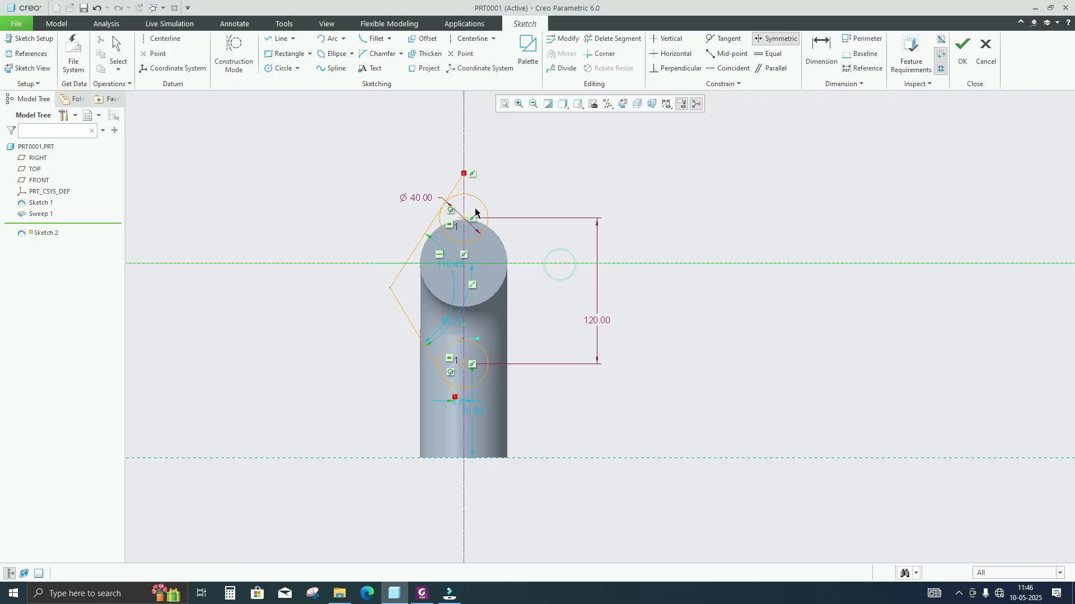
{"action": "left_click", "coordinate": [472, 365]}
{"action": "middle_click", "coordinate": [669, 321]}
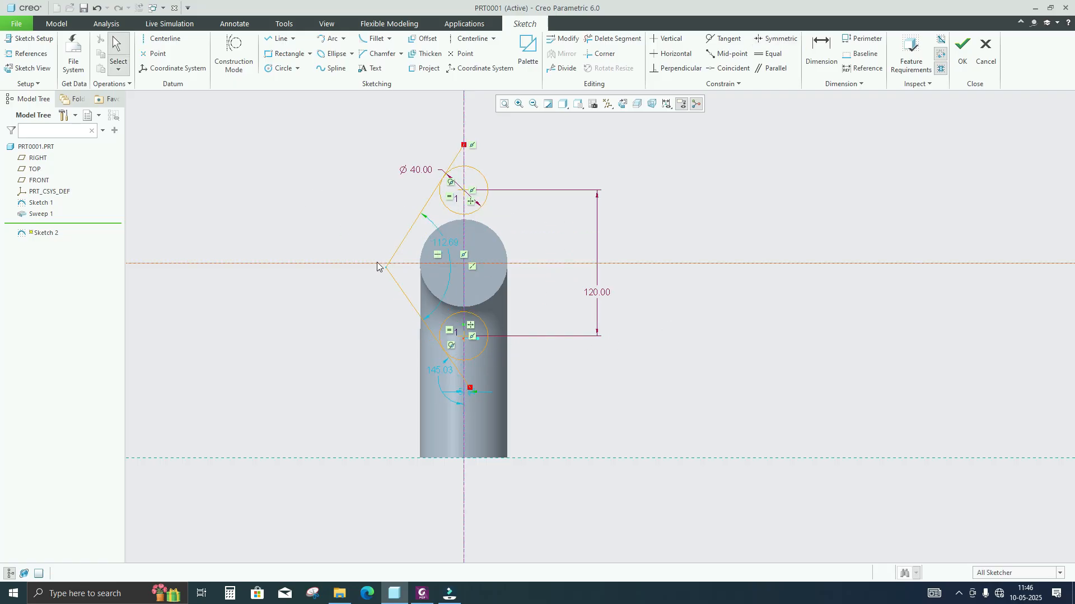
- Check the flange's middle radius in the PDF drawing and draw a circle centred on the pipe's end face, tangent to the upper slanted line
{"action": "scroll", "coordinate": [556, 203], "scroll_direction": "down", "scroll_amount": 2}
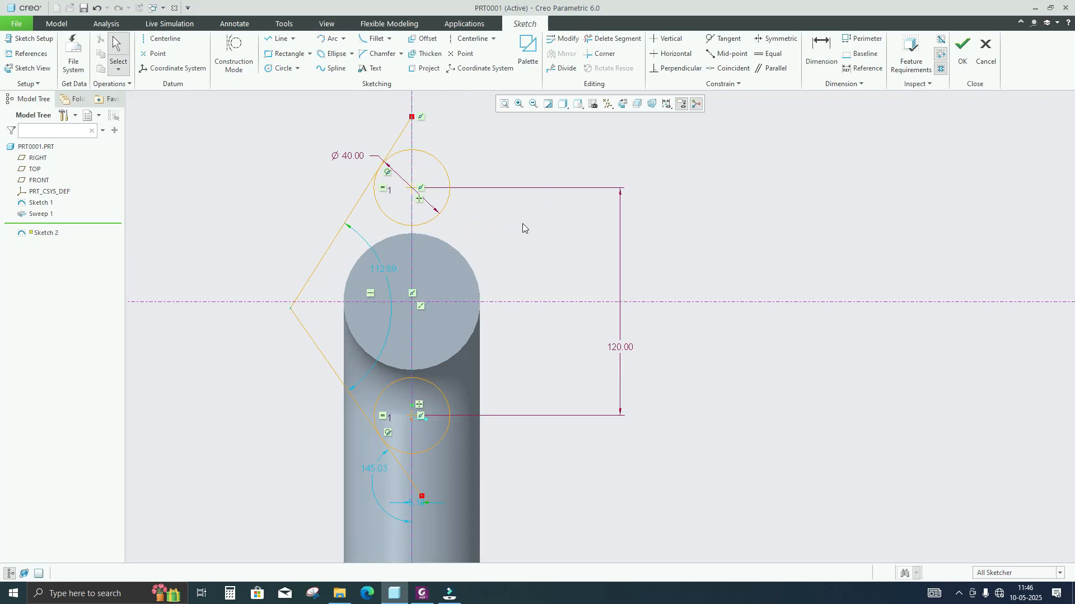
{"action": "left_click", "coordinate": [422, 594]}
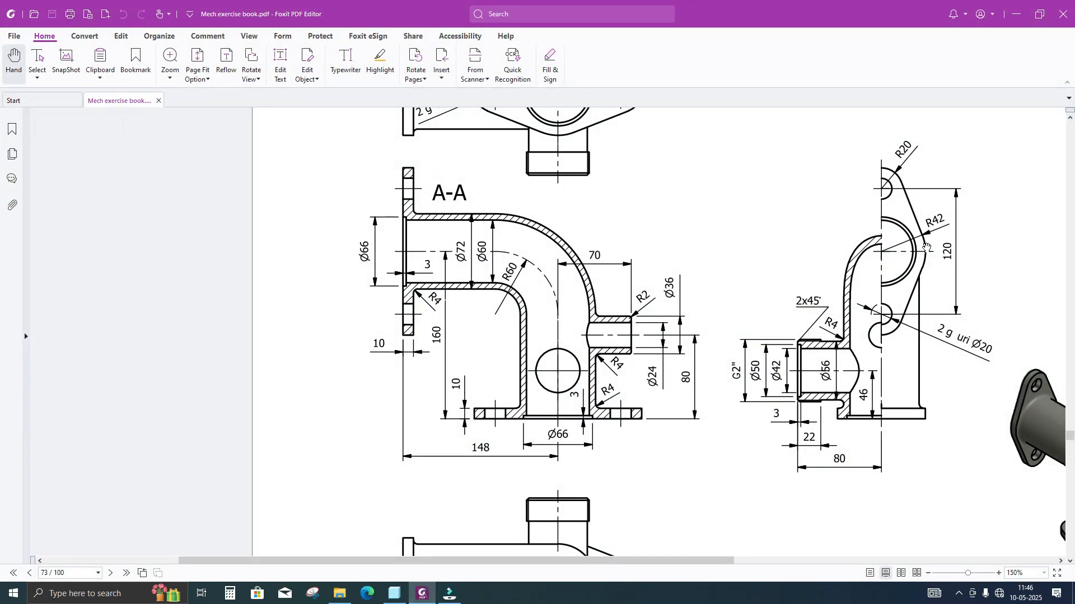
{"action": "left_click", "coordinate": [395, 593]}
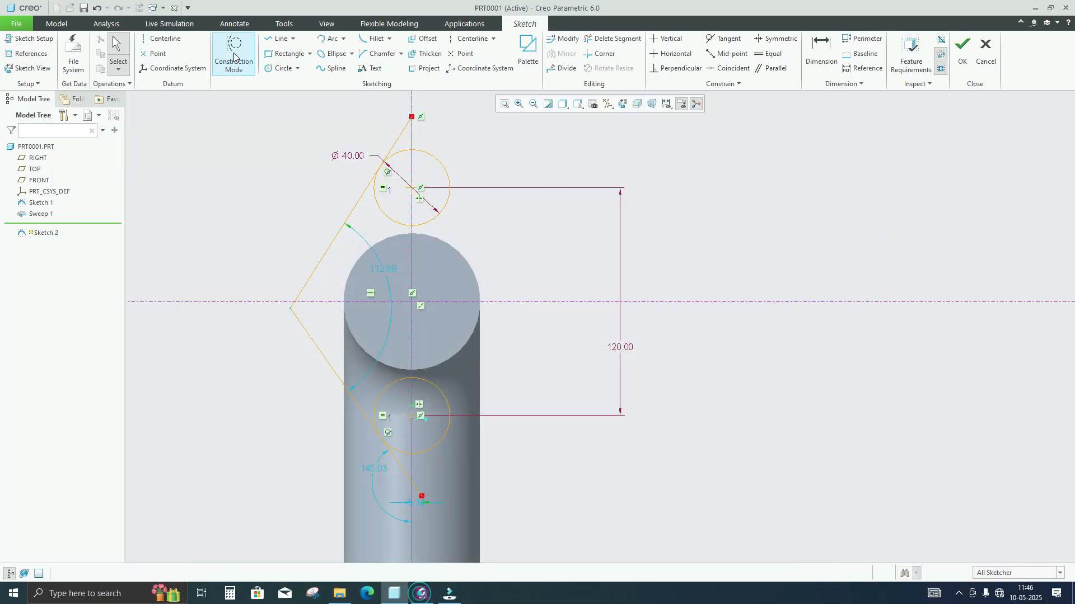
{"action": "left_click", "coordinate": [278, 67]}
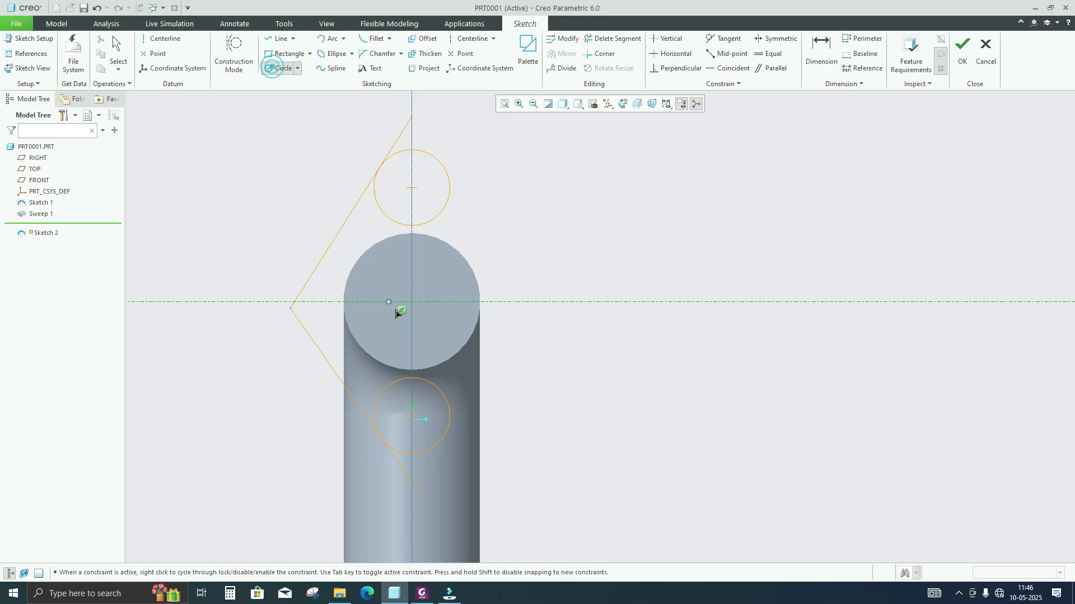
{"action": "left_click", "coordinate": [317, 270]}
{"action": "middle_click", "coordinate": [284, 223]}
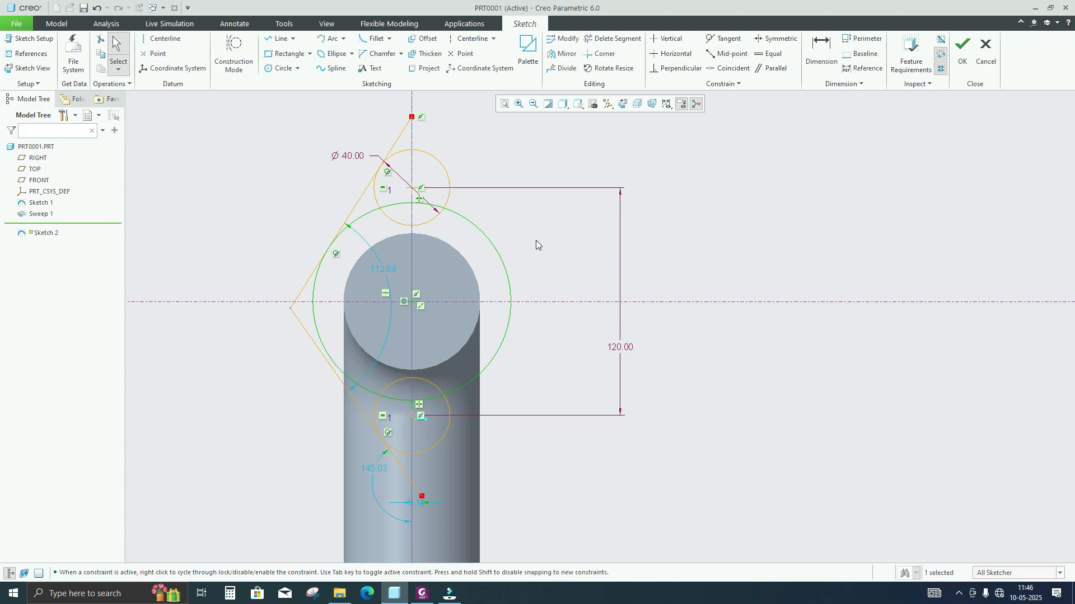
- Dimension the large central circle's radius as 42
{"action": "left_click", "coordinate": [831, 55]}
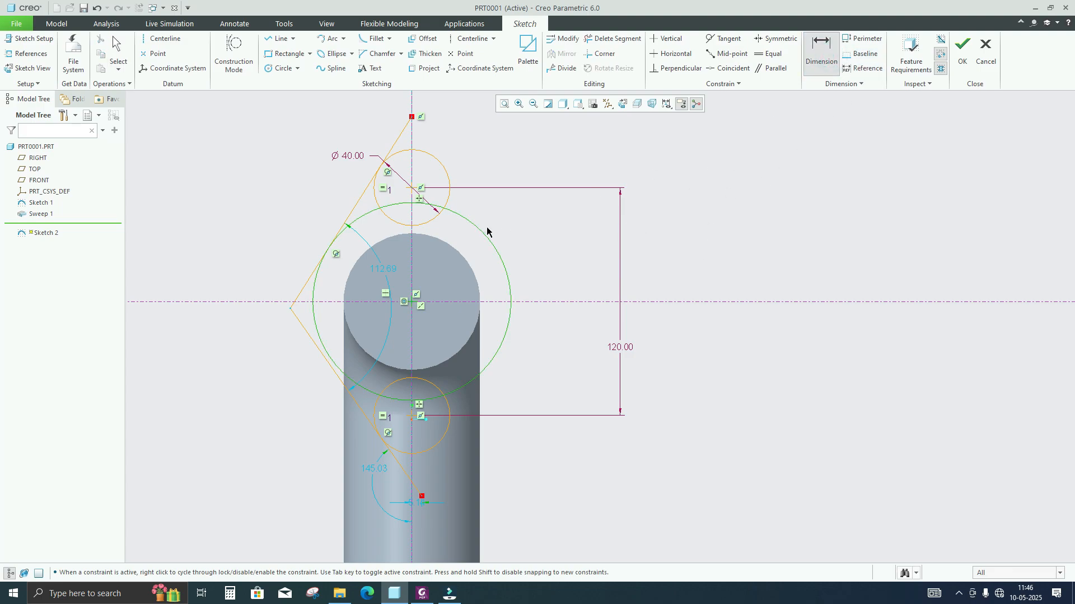
{"action": "left_click", "coordinate": [489, 232]}
{"action": "middle_click", "coordinate": [532, 200]}
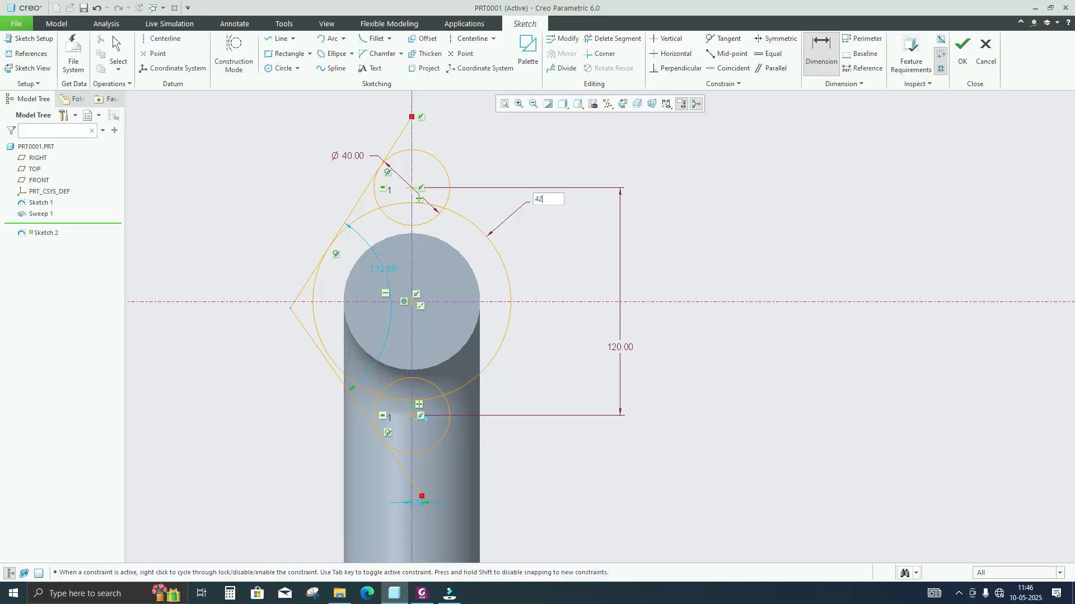
{"action": "type", "text": "42"}
{"action": "key", "text": "Return"}
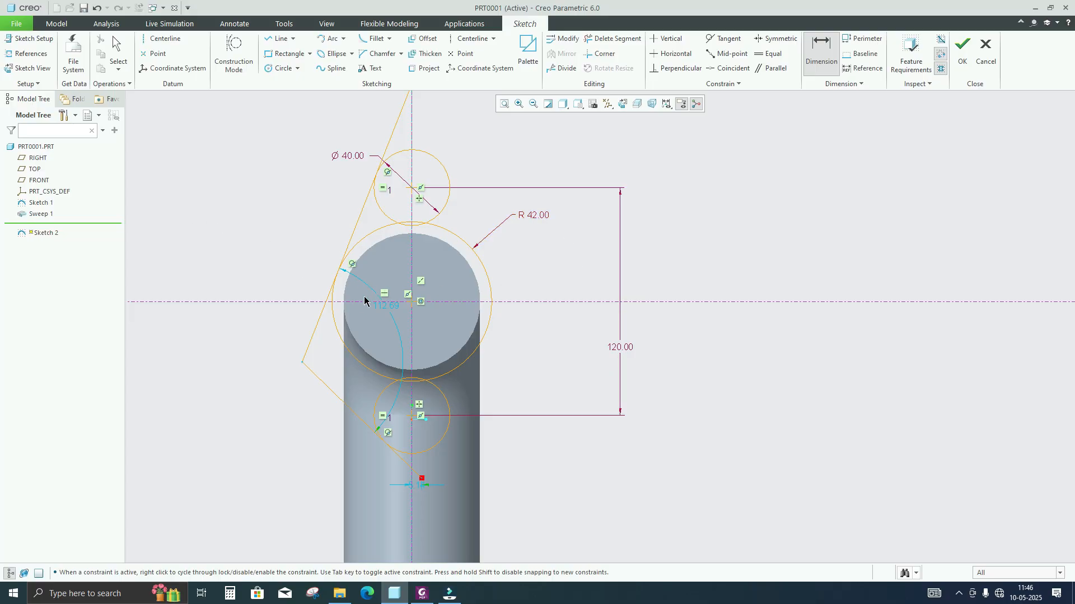
- Make the lower slanted line tangent to the large central circle
{"action": "left_click", "coordinate": [355, 243]}
{"action": "left_click", "coordinate": [344, 351]}
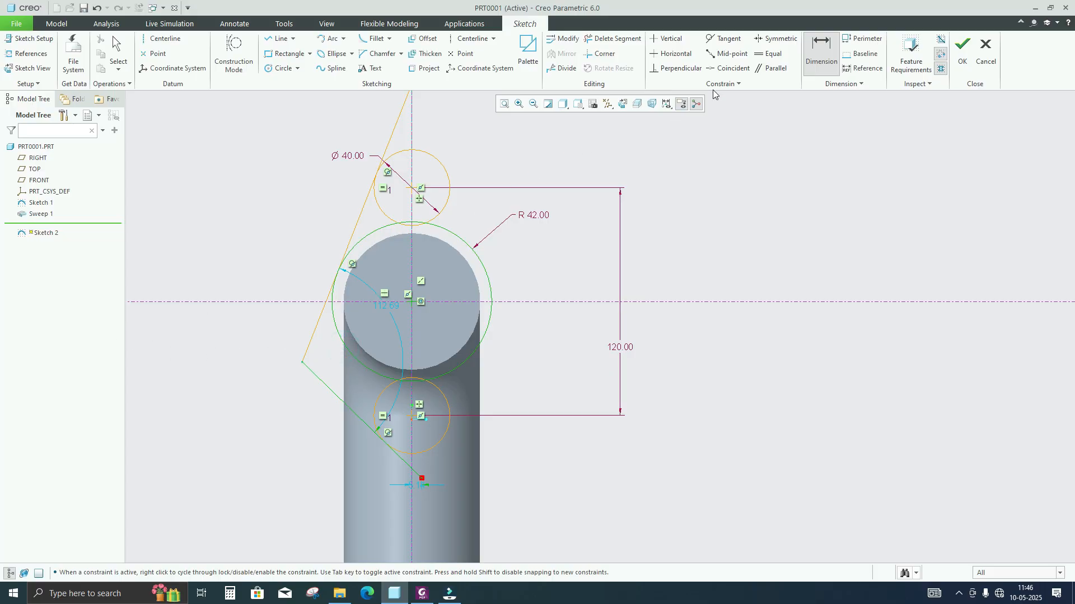
{"action": "left_click", "coordinate": [725, 39]}
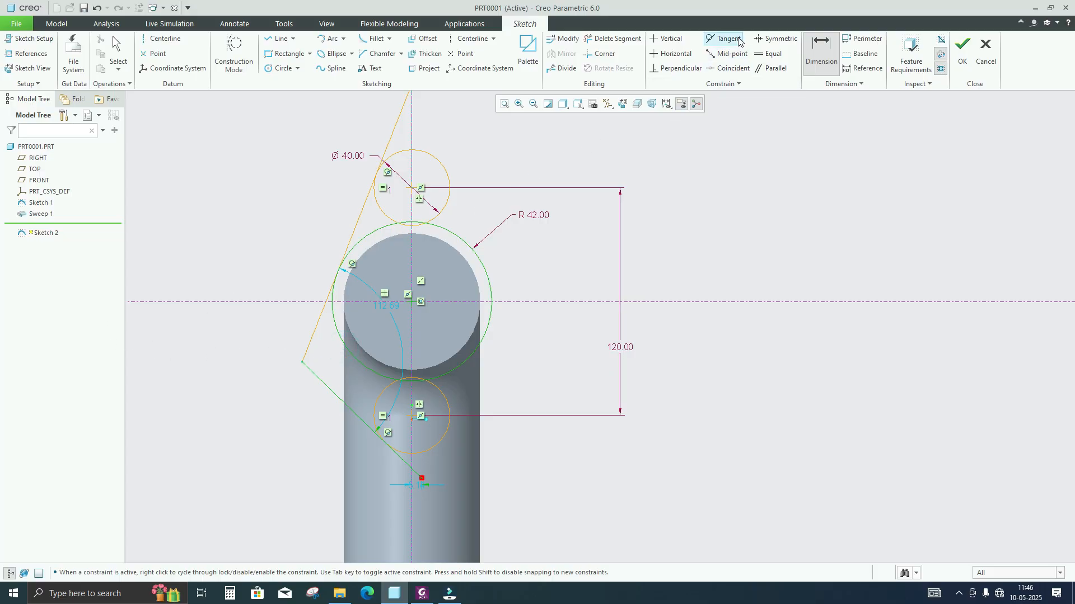
{"action": "left_click", "coordinate": [353, 359]}
{"action": "left_click", "coordinate": [329, 388]}
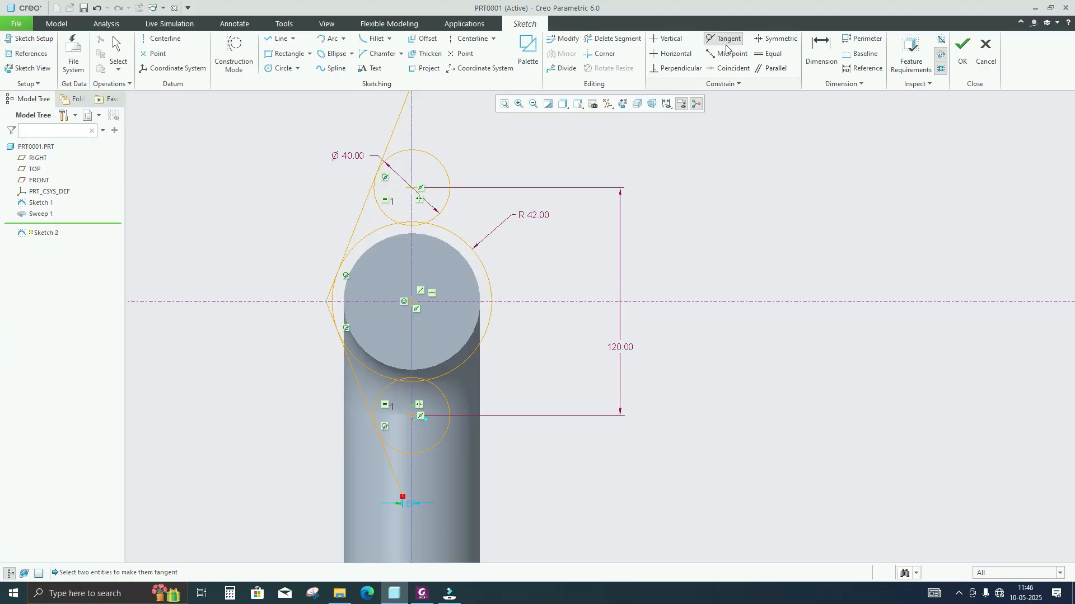
- Trim the slanted lines' overhanging outer ends, the large circle's left inner arcs and the upper circle's inner arcs
{"action": "left_click", "coordinate": [613, 38]}
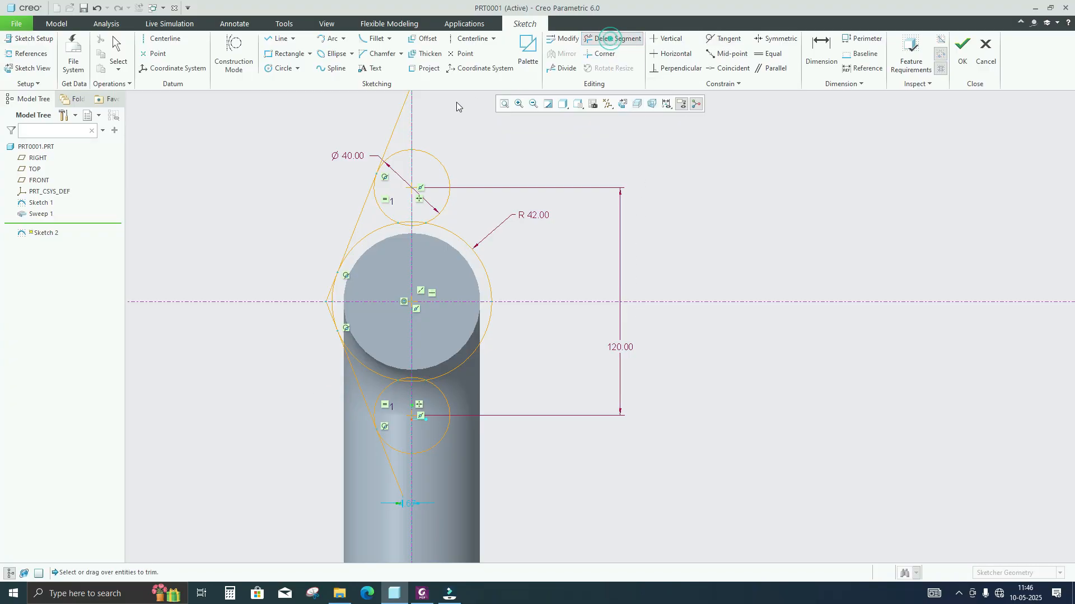
{"action": "left_click", "coordinate": [398, 126]}
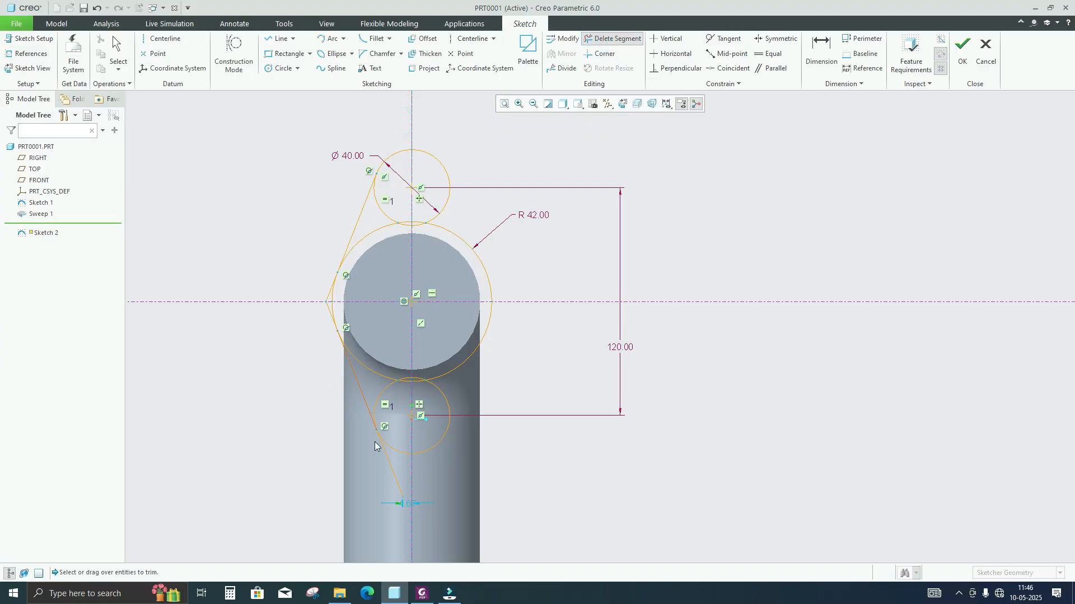
{"action": "left_click", "coordinate": [386, 460]}
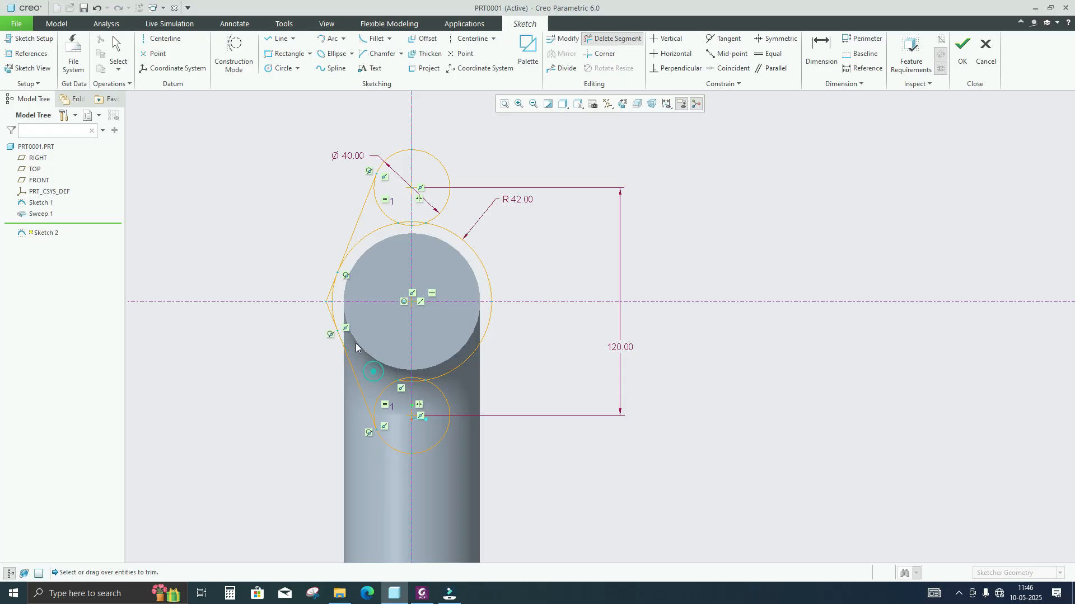
{"action": "scroll", "coordinate": [344, 290], "scroll_direction": "up", "scroll_amount": 2}
{"action": "left_click", "coordinate": [395, 198]}
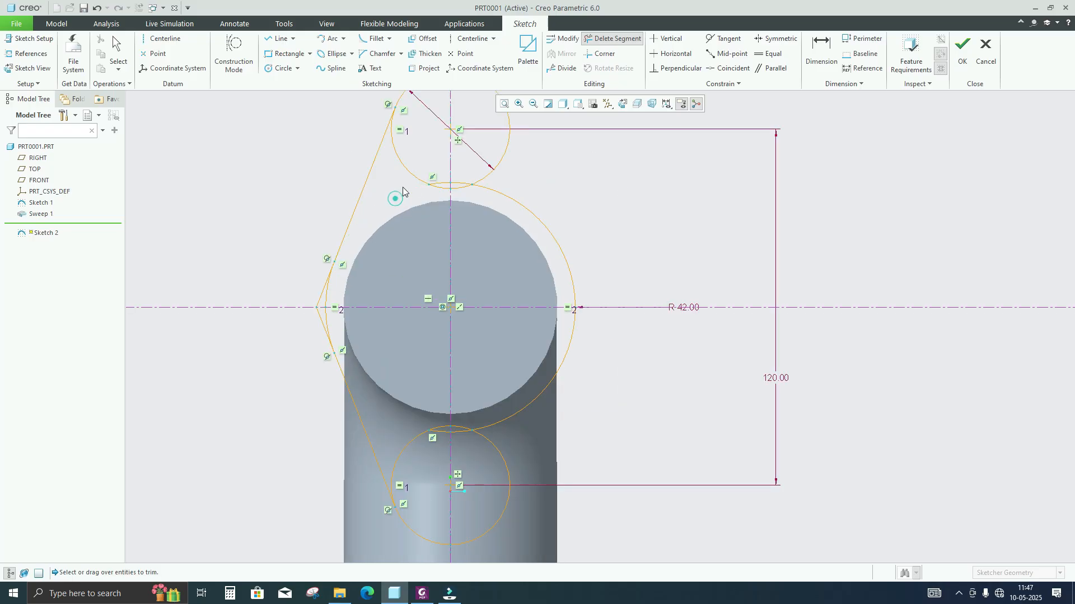
{"action": "left_click", "coordinate": [411, 161]}
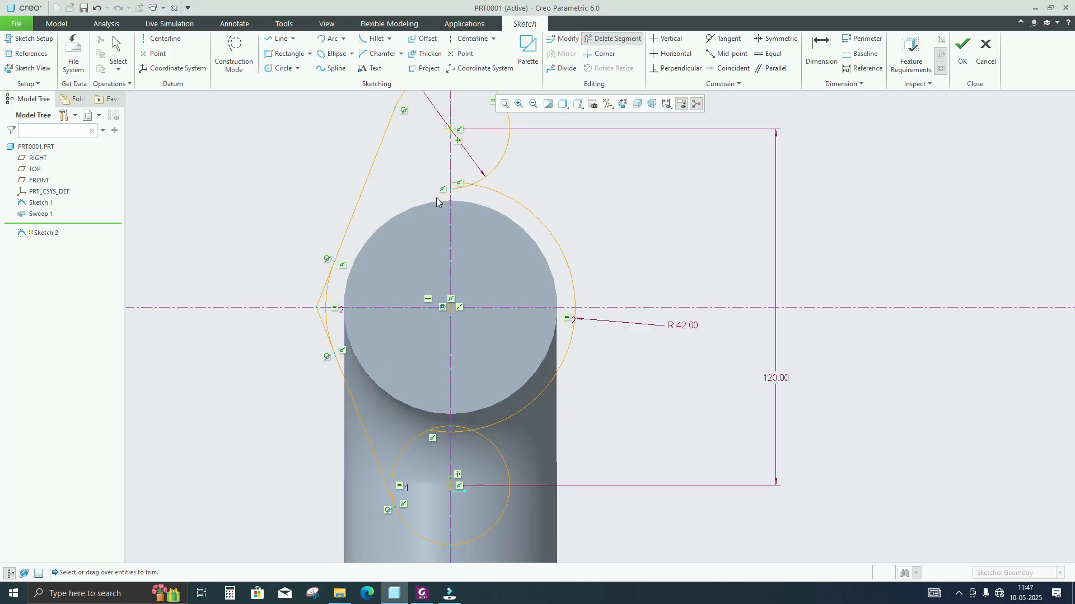
{"action": "left_click", "coordinate": [465, 194]}
{"action": "scroll", "coordinate": [335, 308], "scroll_direction": "up", "scroll_amount": 1}
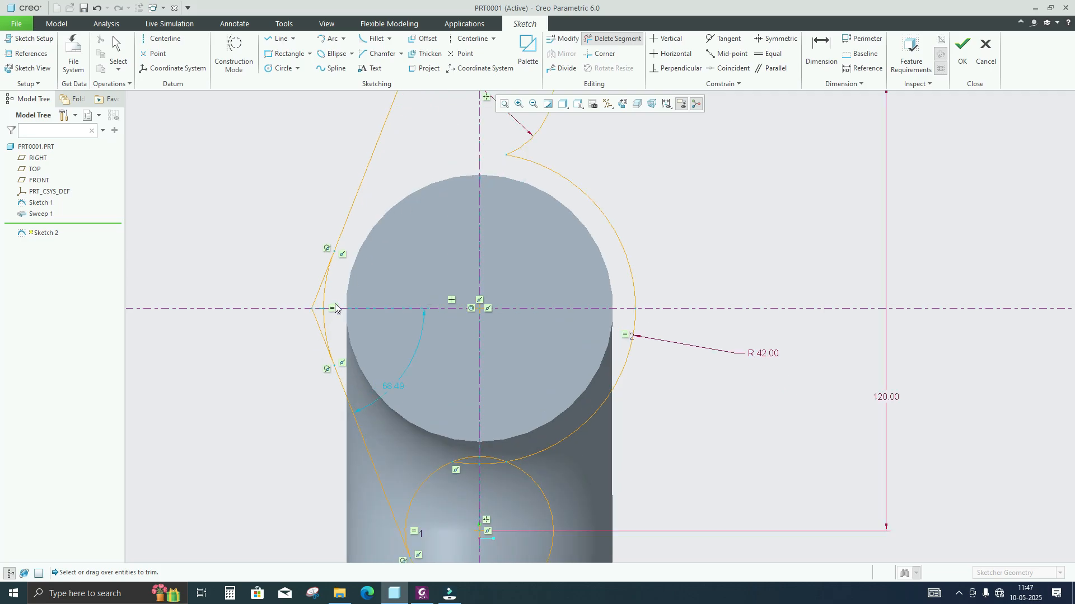
- Trim the slanted lines' protruding corner at the horizontal centerline and the inner arcs where the lower and large circles overlap
{"action": "left_click_drag", "start_coordinate": [317, 288], "coordinate": [316, 297]}
{"action": "left_click", "coordinate": [314, 319]}
{"action": "scroll", "coordinate": [289, 253], "scroll_direction": "down", "scroll_amount": 3}
{"action": "scroll", "coordinate": [391, 459], "scroll_direction": "up", "scroll_amount": 2}
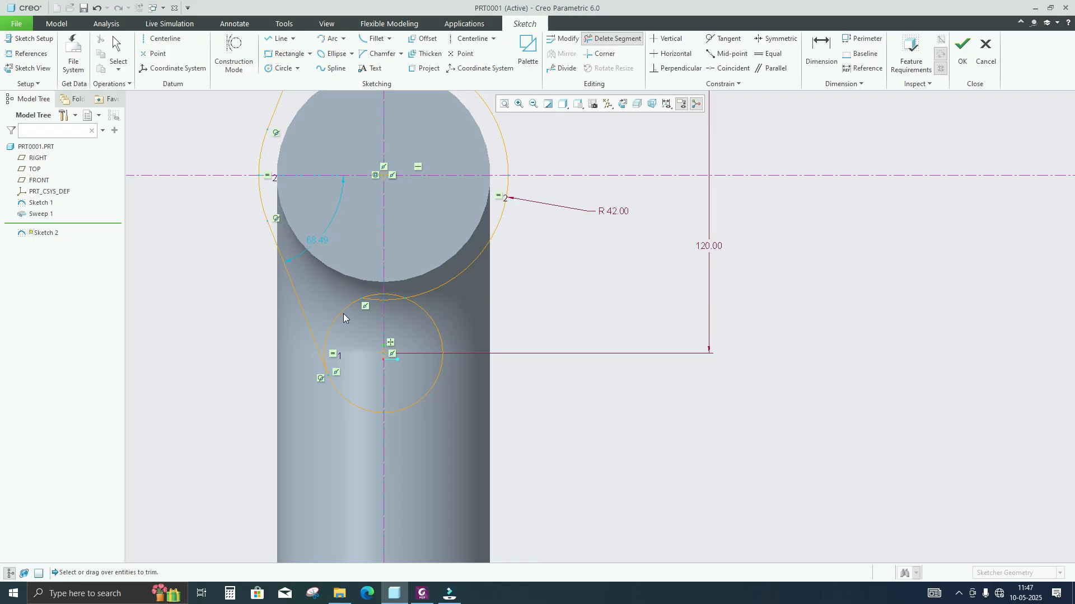
{"action": "scroll", "coordinate": [392, 291], "scroll_direction": "up", "scroll_amount": 5}
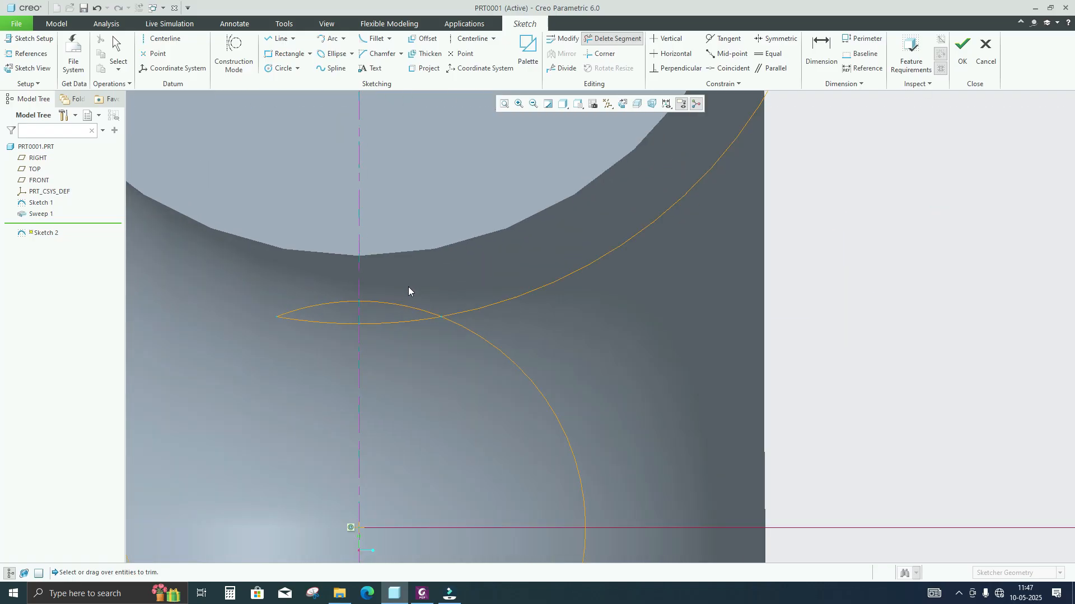
{"action": "left_click", "coordinate": [409, 285]}
{"action": "left_click", "coordinate": [333, 279]}
{"action": "scroll", "coordinate": [304, 344], "scroll_direction": "down", "scroll_amount": 5}
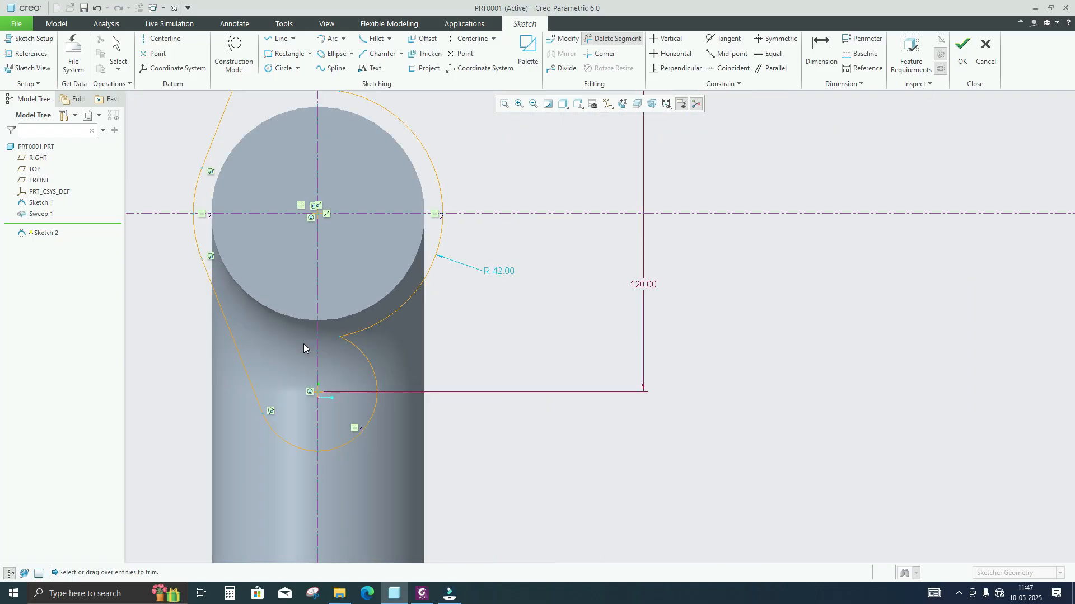
{"action": "middle_click", "coordinate": [532, 358]}
{"action": "scroll", "coordinate": [526, 355], "scroll_direction": "down", "scroll_amount": 3}
{"action": "scroll", "coordinate": [417, 258], "scroll_direction": "up", "scroll_amount": 2}
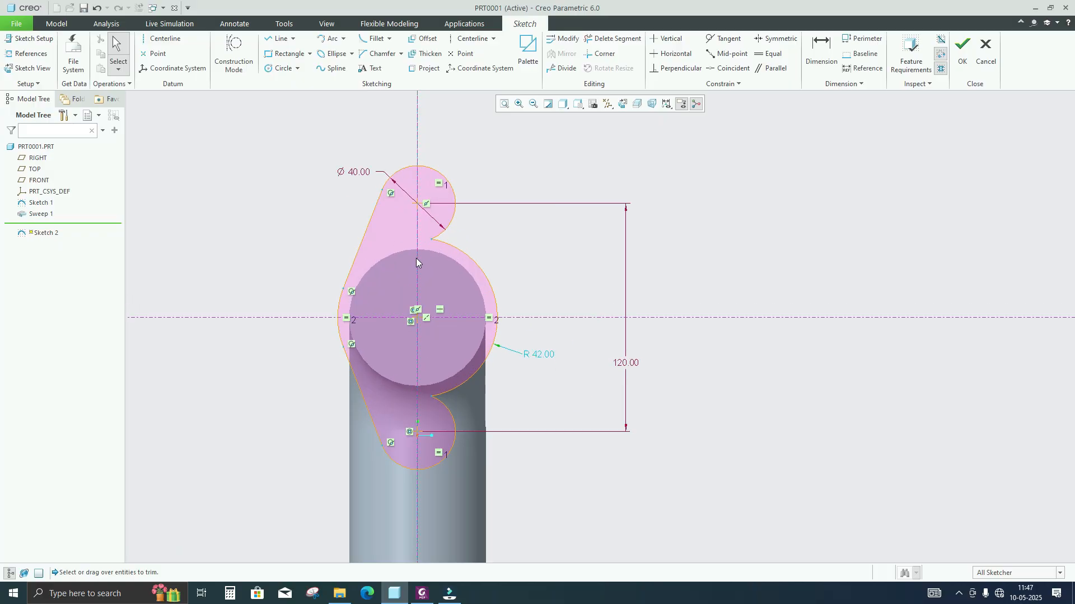
- Mirror the two slanted tangent lines about the vertical centerline
{"action": "left_click", "coordinate": [368, 226]}
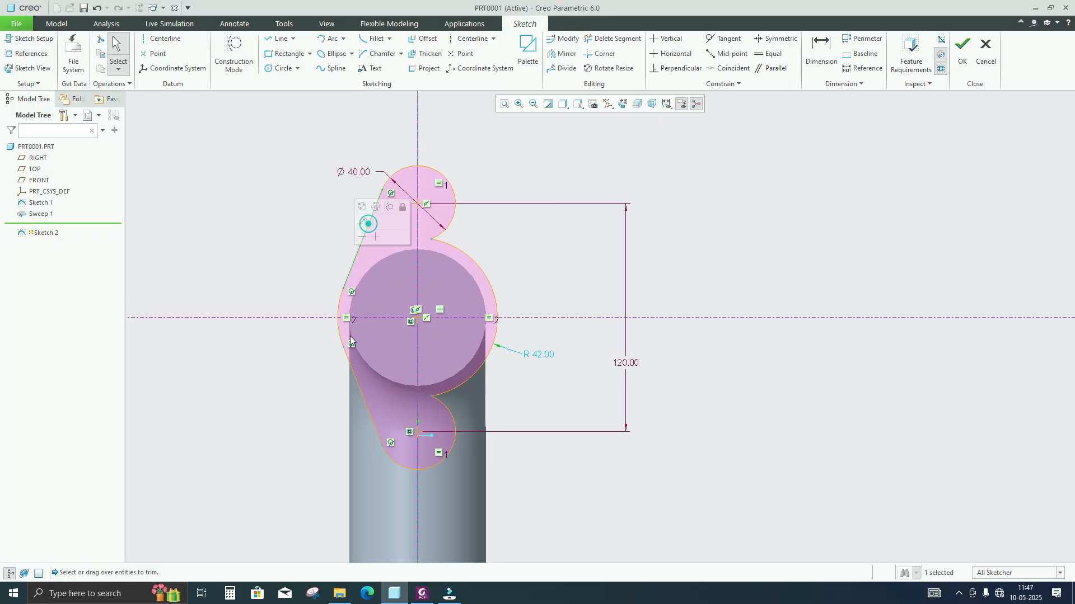
{"action": "left_click", "coordinate": [358, 388], "text": "ctrl"}
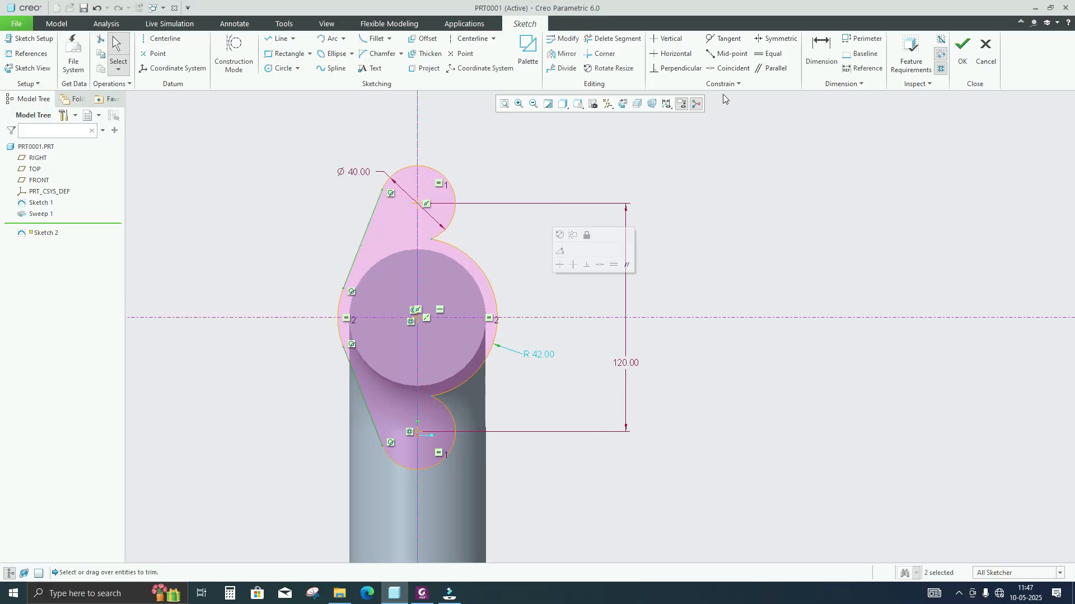
{"action": "left_click", "coordinate": [562, 53]}
{"action": "left_click", "coordinate": [417, 137]}
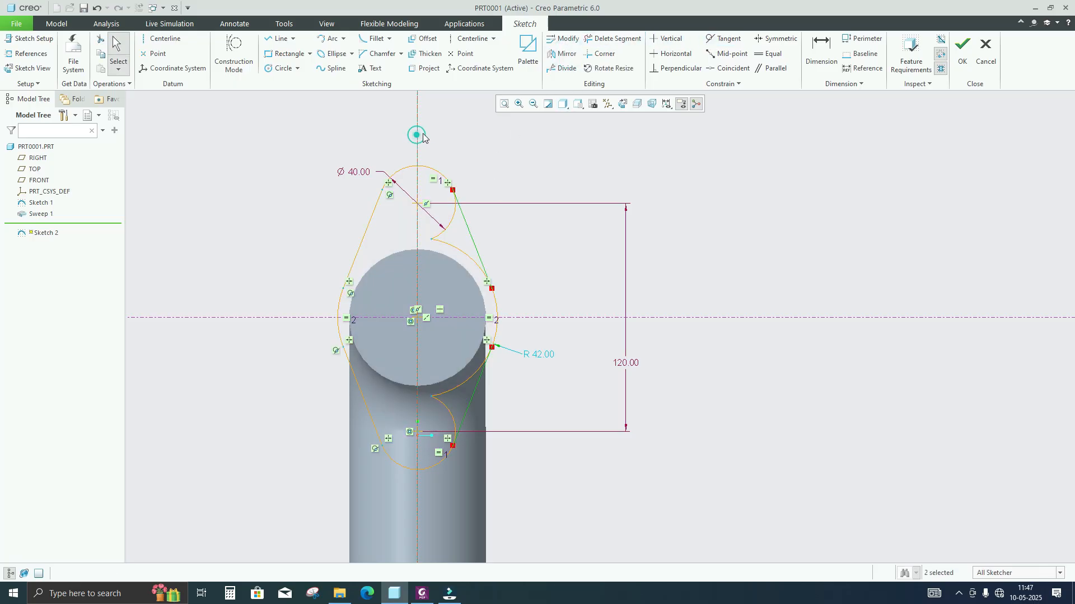
- Trim the remaining arcs inside the mirrored lines at the upper and lower circles to leave one closed flange outline
{"action": "left_click", "coordinate": [614, 39]}
{"action": "scroll", "coordinate": [515, 265], "scroll_direction": "up", "scroll_amount": 4}
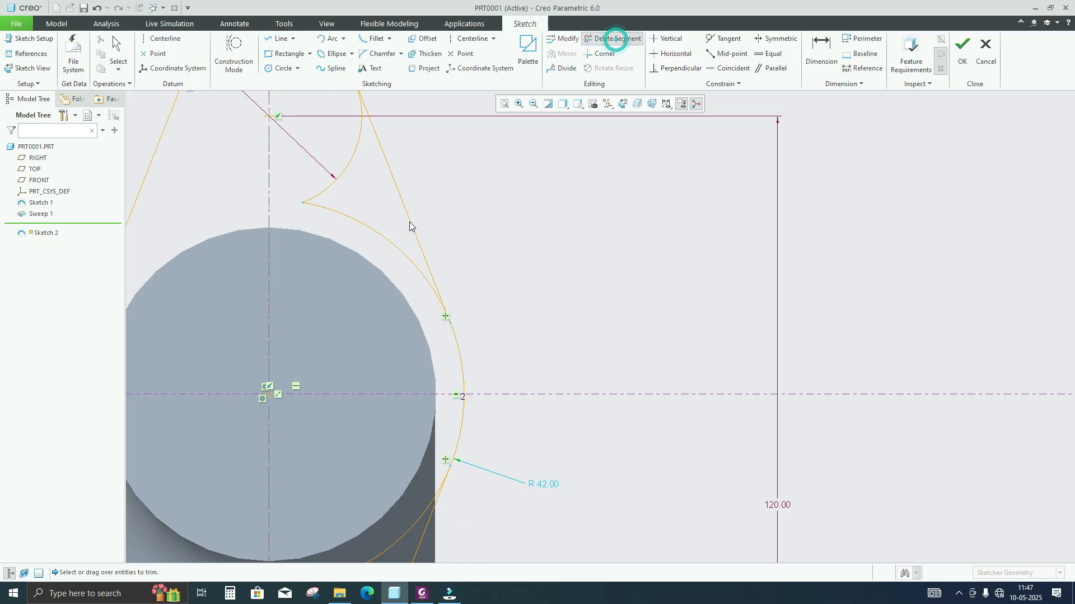
{"action": "left_click_drag", "start_coordinate": [334, 146], "coordinate": [354, 230]}
{"action": "scroll", "coordinate": [356, 230], "scroll_direction": "up", "scroll_amount": 3}
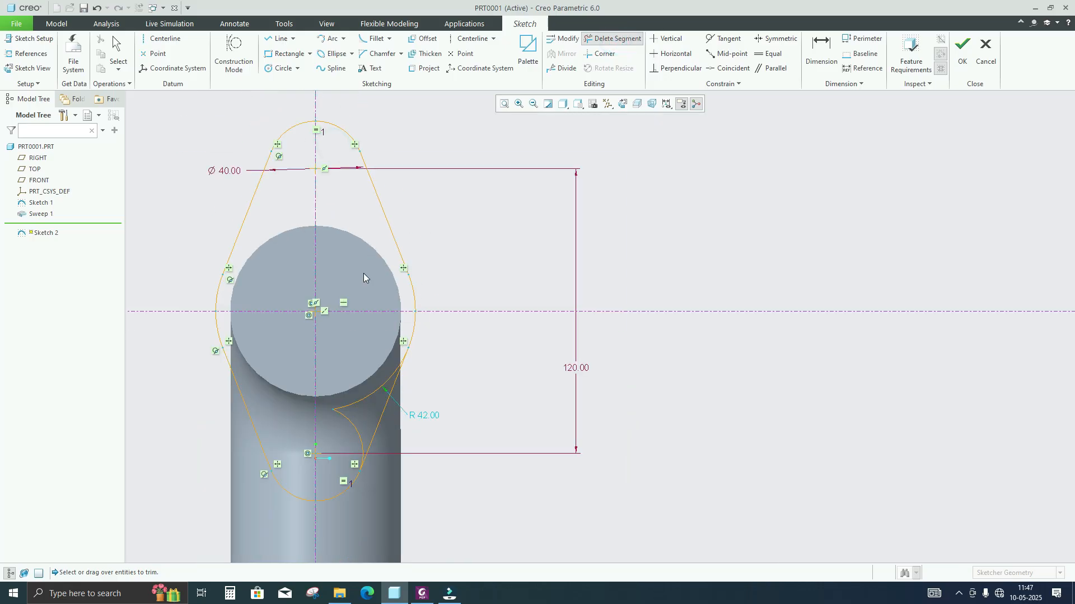
{"action": "scroll", "coordinate": [330, 405], "scroll_direction": "down", "scroll_amount": 3}
{"action": "left_click_drag", "start_coordinate": [378, 410], "coordinate": [370, 444]}
{"action": "middle_click", "coordinate": [543, 337]}
{"action": "scroll", "coordinate": [543, 337], "scroll_direction": "down", "scroll_amount": 5}
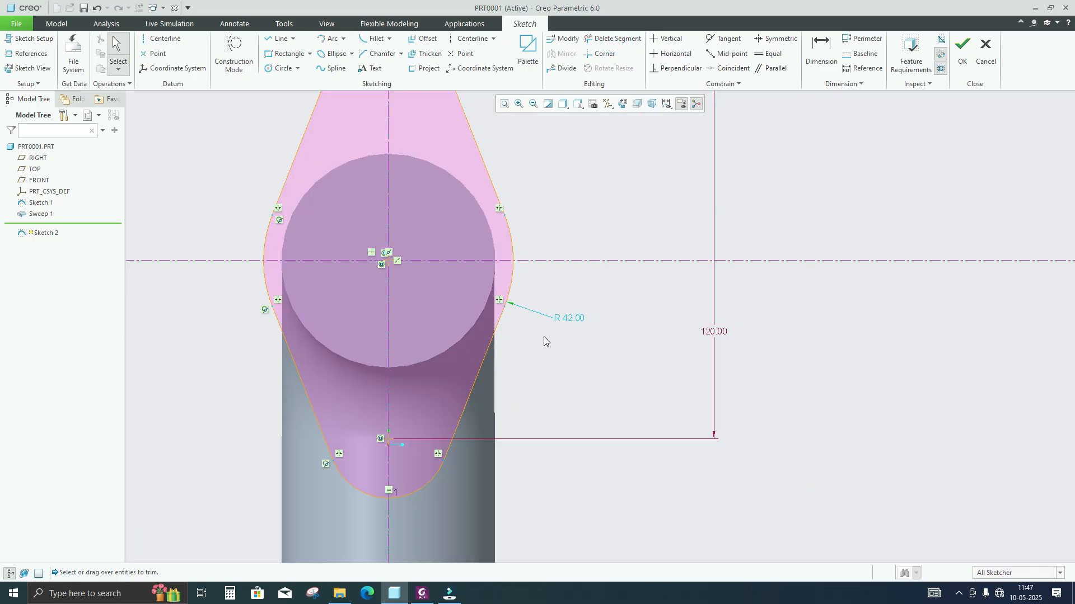
- Lock the R 42 dimension and finish the flange sketch
{"action": "left_click", "coordinate": [578, 328]}
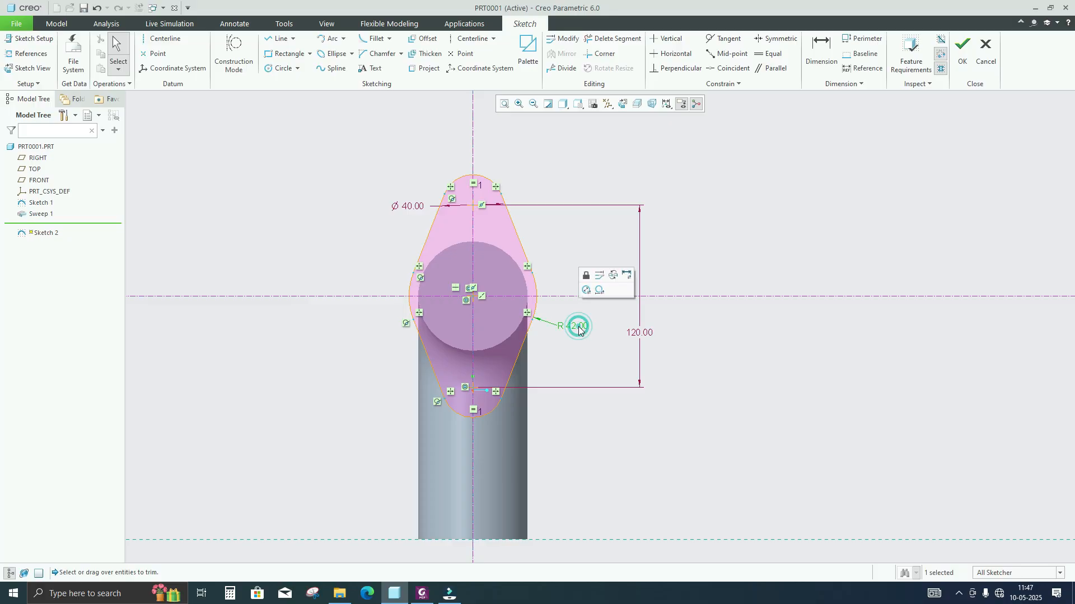
{"action": "left_click", "coordinate": [587, 274]}
{"action": "key", "text": "Return"}
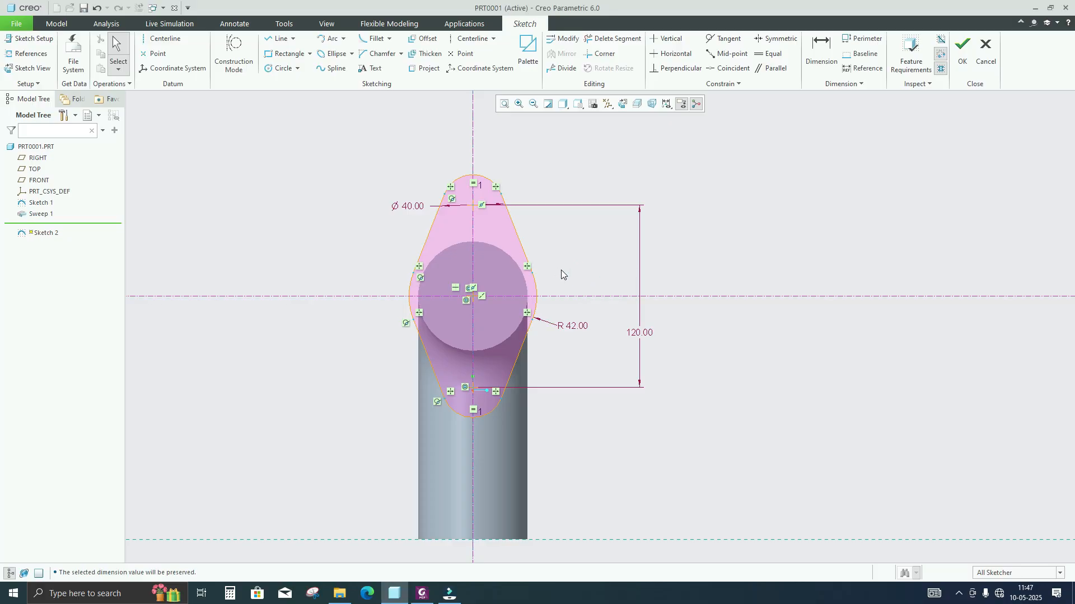
{"action": "scroll", "coordinate": [660, 236], "scroll_direction": "down", "scroll_amount": 2}
{"action": "left_click", "coordinate": [659, 237]}
{"action": "scroll", "coordinate": [649, 270], "scroll_direction": "up", "scroll_amount": 1}
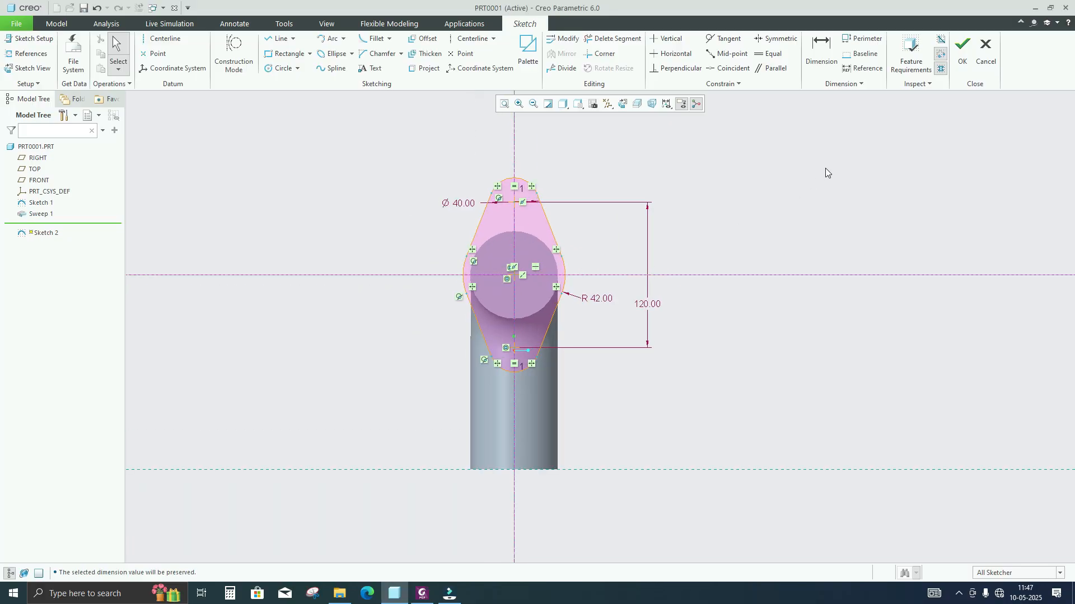
{"action": "left_click", "coordinate": [962, 47]}
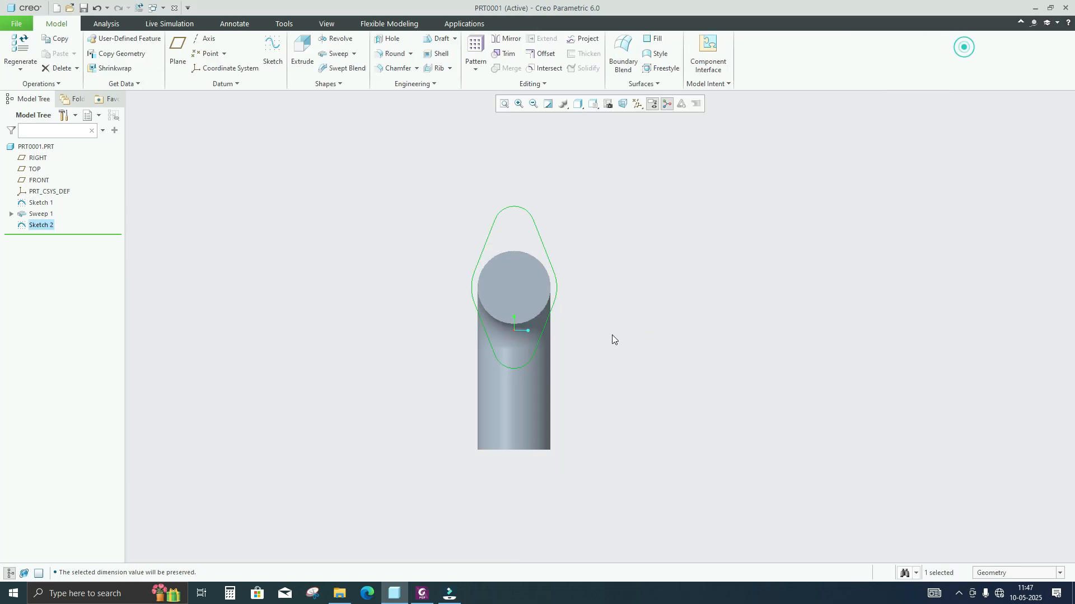
- Check the flange thickness in the PDF drawing and extrude the flange profile 10 mm as a solid, back along the pipe
{"action": "middle_click_drag", "start_coordinate": [612, 334], "coordinate": [694, 330]}
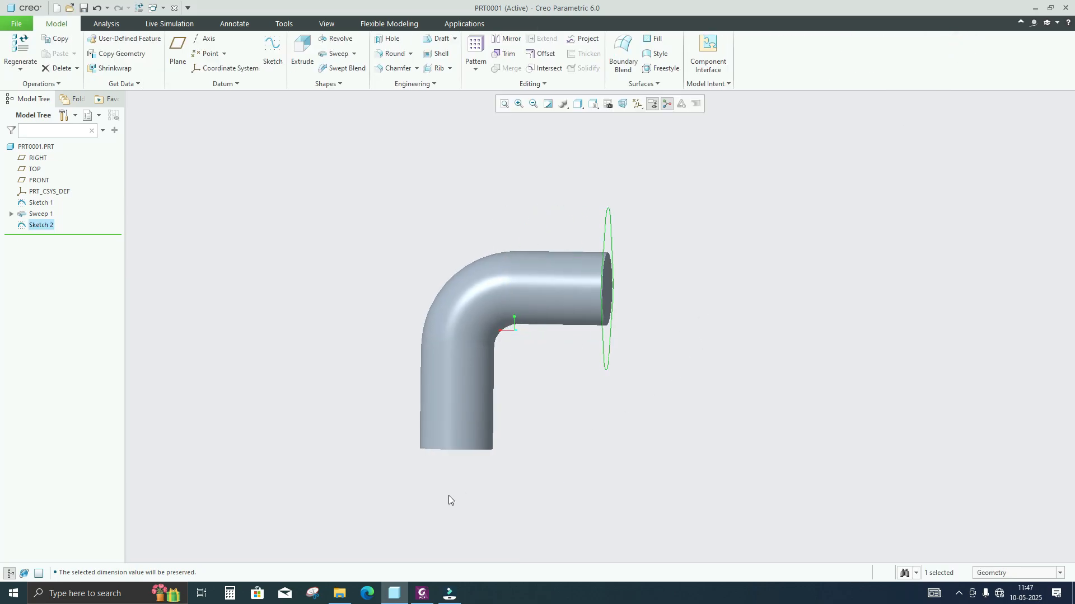
{"action": "left_click", "coordinate": [427, 594]}
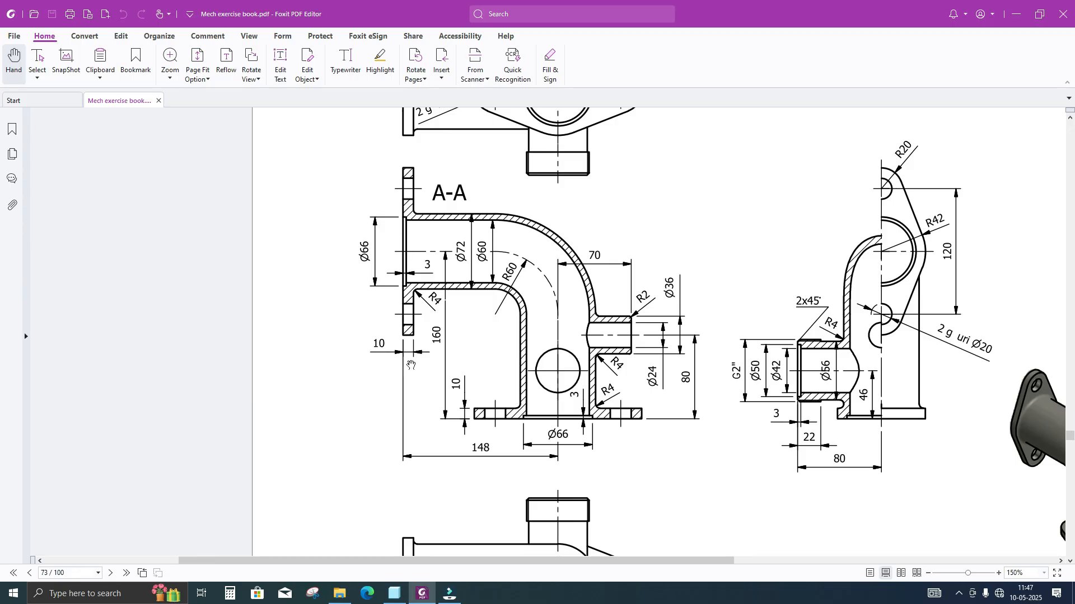
{"action": "left_click", "coordinate": [395, 594]}
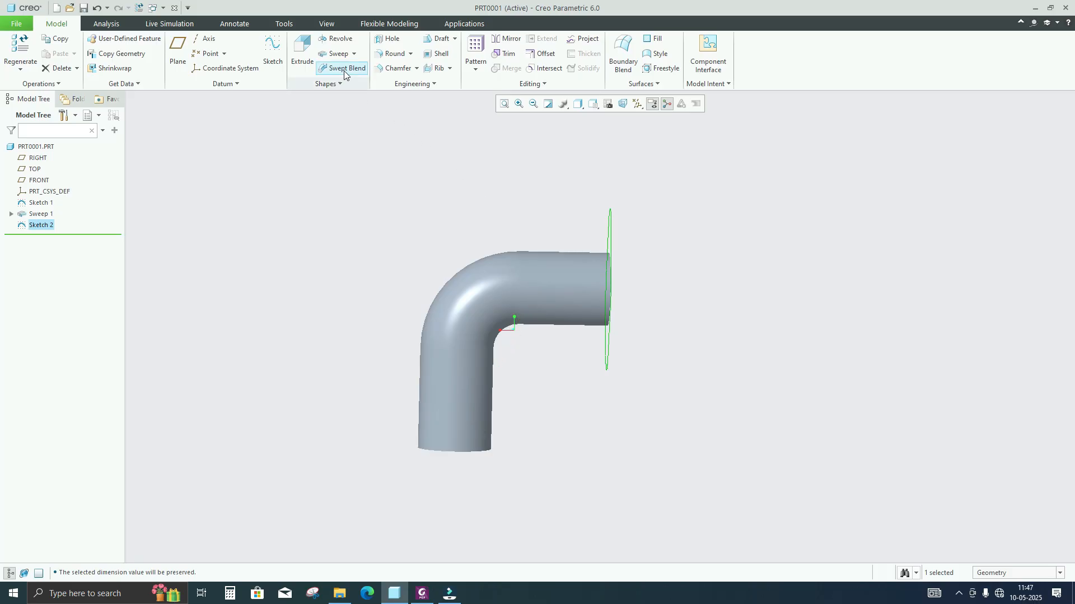
{"action": "left_click", "coordinate": [303, 51]}
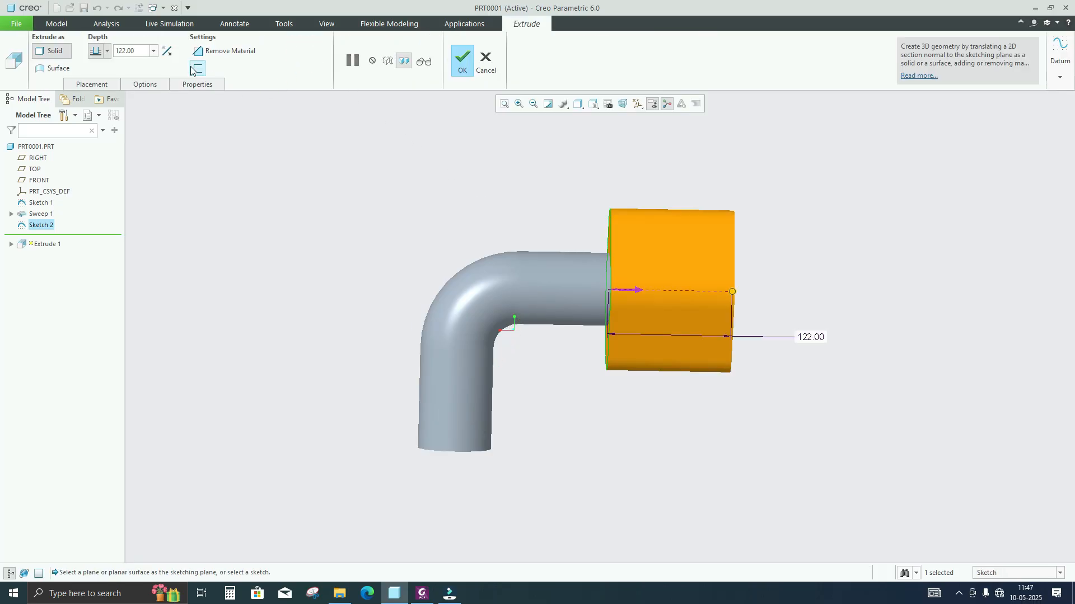
{"action": "left_click", "coordinate": [166, 51]}
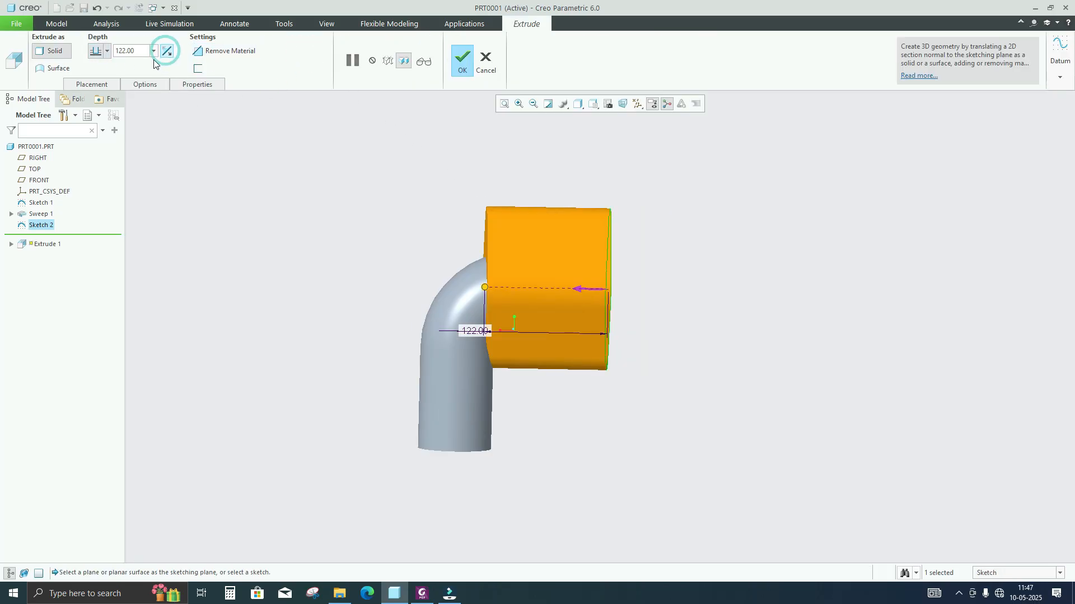
{"action": "left_click", "coordinate": [137, 51]}
{"action": "left_click", "coordinate": [426, 591]}
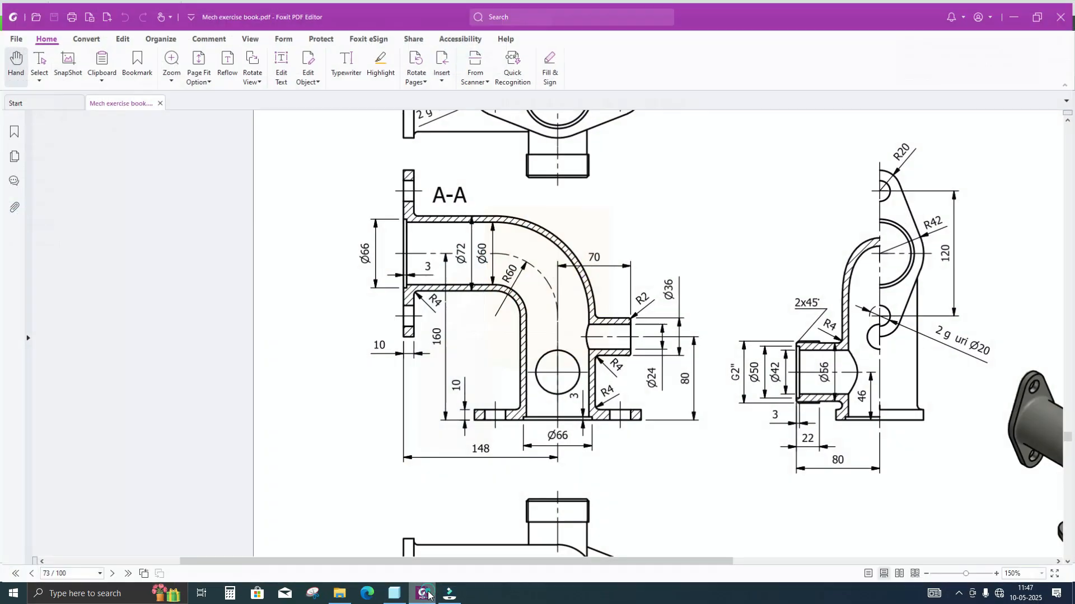
{"action": "left_click", "coordinate": [426, 590]}
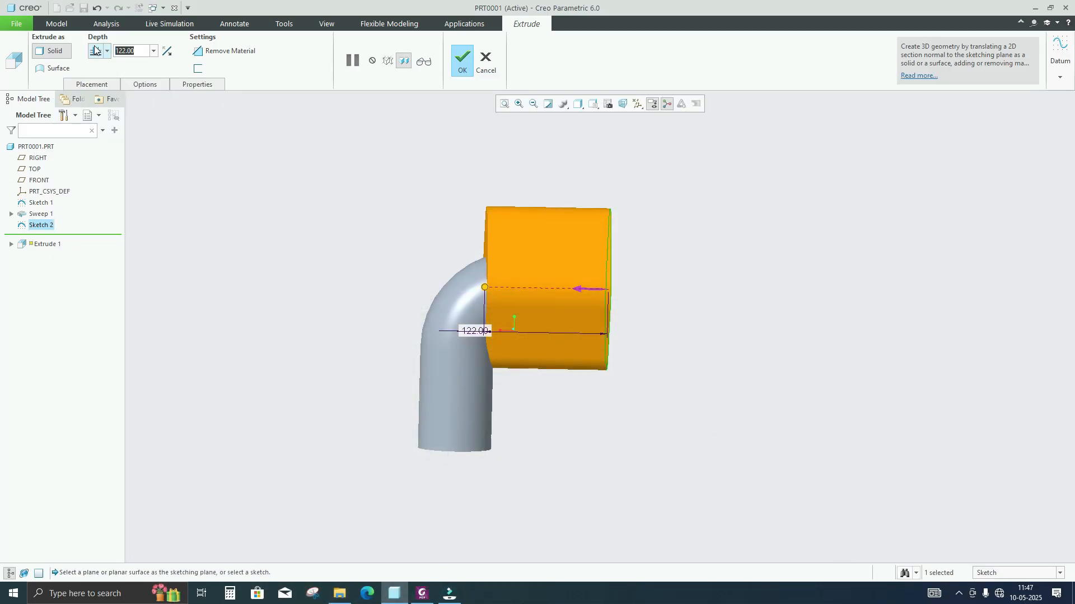
{"action": "type", "text": "10"}
{"action": "key", "text": "Return"}
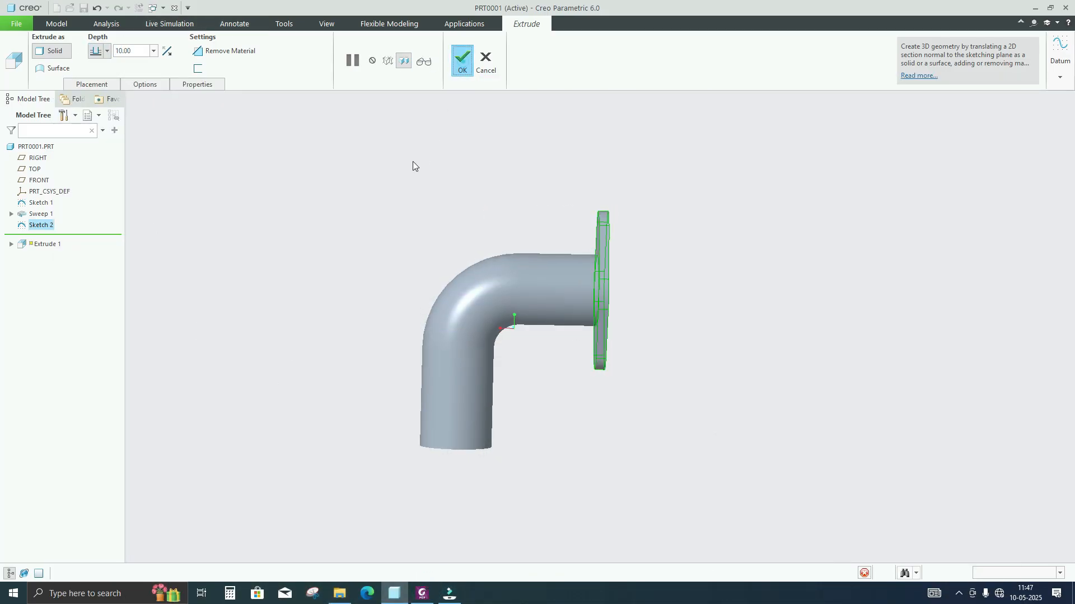
{"action": "left_click", "coordinate": [384, 167]}
{"action": "middle_click_drag", "start_coordinate": [368, 261], "coordinate": [400, 275]}
- Examine the lower flange's outline and dimensions in the PDF drawing of exercise 73
{"action": "left_click", "coordinate": [429, 601]}
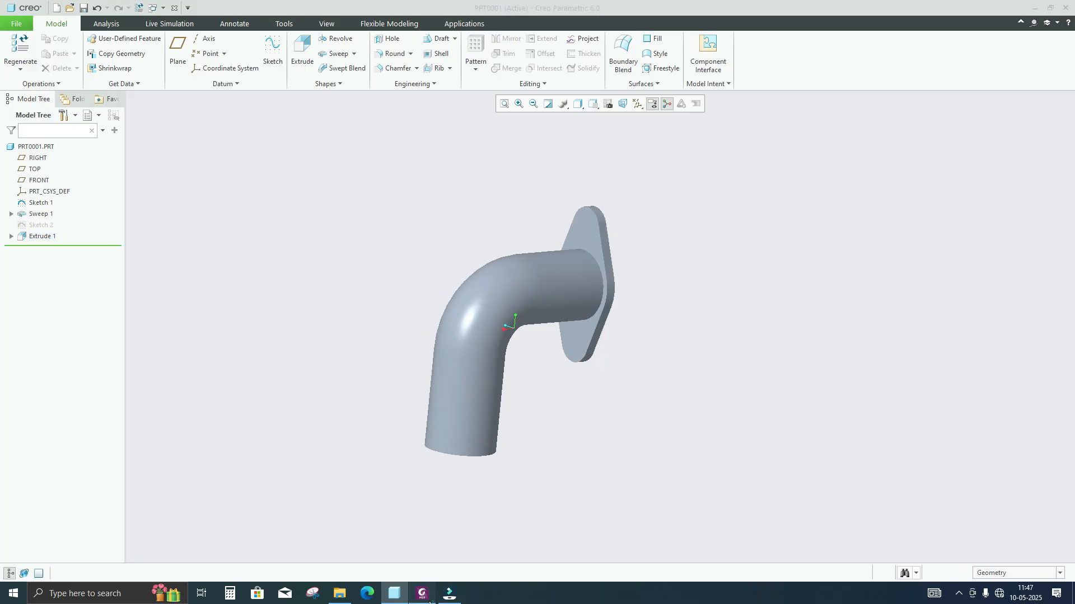
{"action": "scroll", "coordinate": [510, 386], "scroll_direction": "down", "scroll_amount": 4}
{"action": "scroll", "coordinate": [504, 386], "scroll_direction": "down", "scroll_amount": 2, "text": "ctrl"}
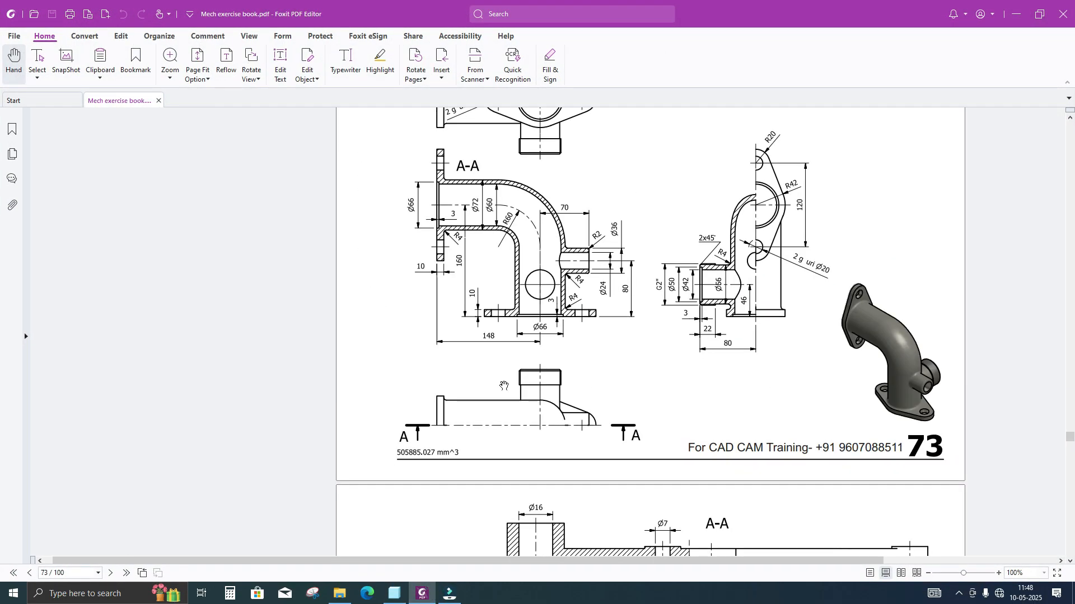
{"action": "scroll", "coordinate": [504, 386], "scroll_direction": "down", "scroll_amount": 1, "text": "ctrl"}
{"action": "scroll", "coordinate": [455, 176], "scroll_direction": "up", "scroll_amount": 2, "text": "ctrl"}
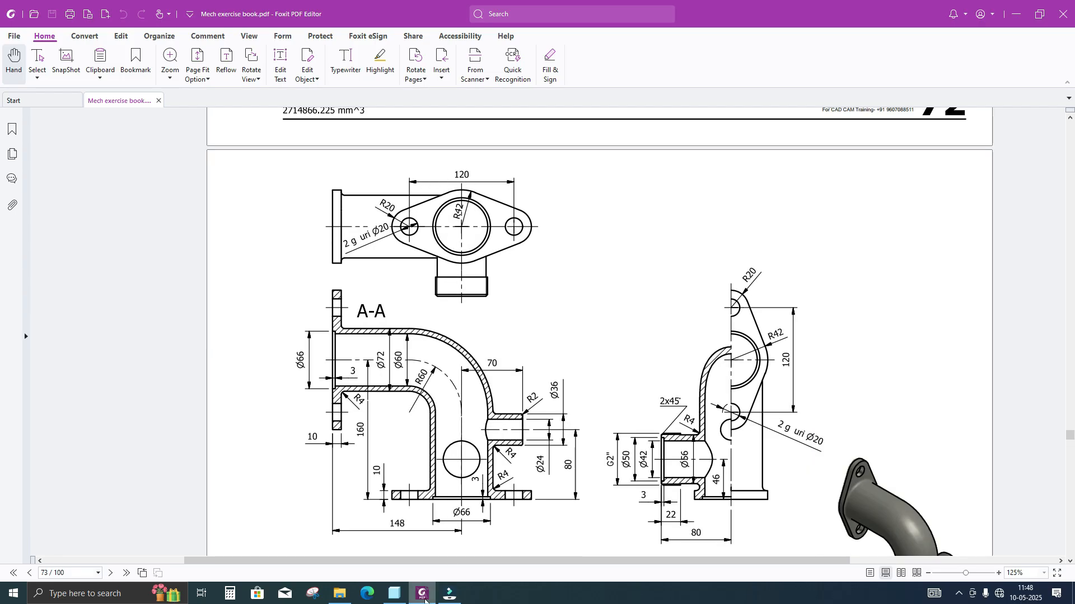
- Back in Creo, start a sketch on the pipe's lower end face and recheck the flange in the PDF drawing
{"action": "left_click", "coordinate": [395, 593]}
{"action": "middle_click_drag", "start_coordinate": [309, 330], "coordinate": [367, 384]}
{"action": "left_click", "coordinate": [495, 382]}
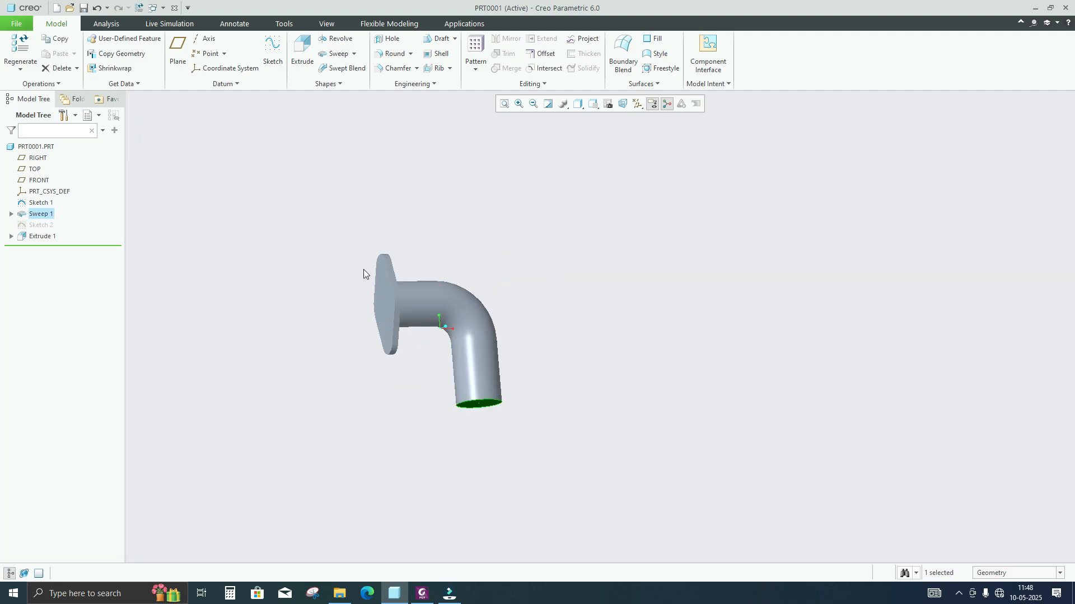
{"action": "key", "text": "s"}
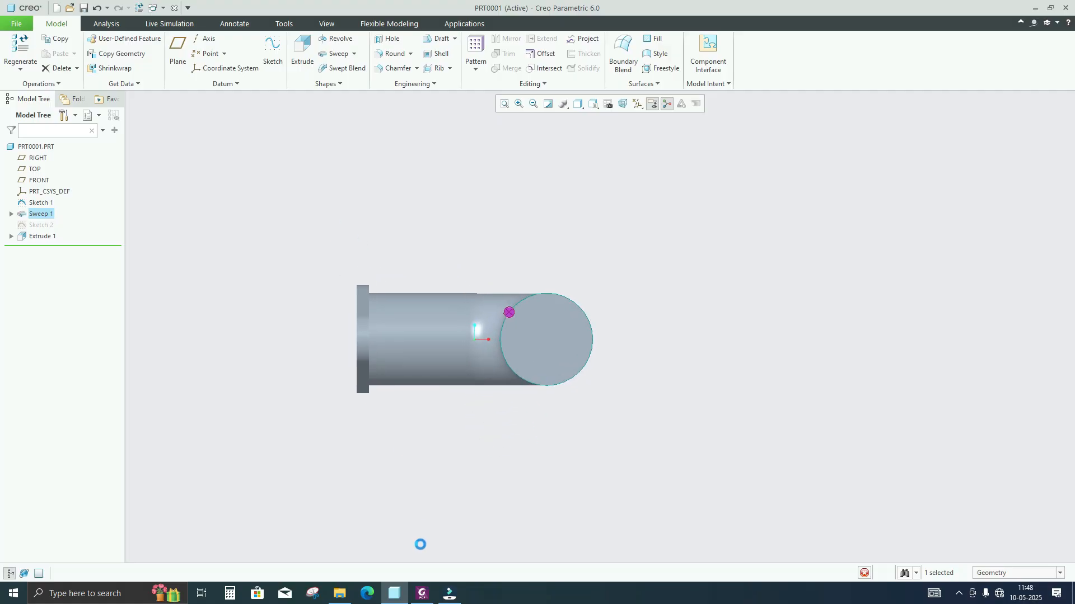
{"action": "left_click", "coordinate": [423, 595]}
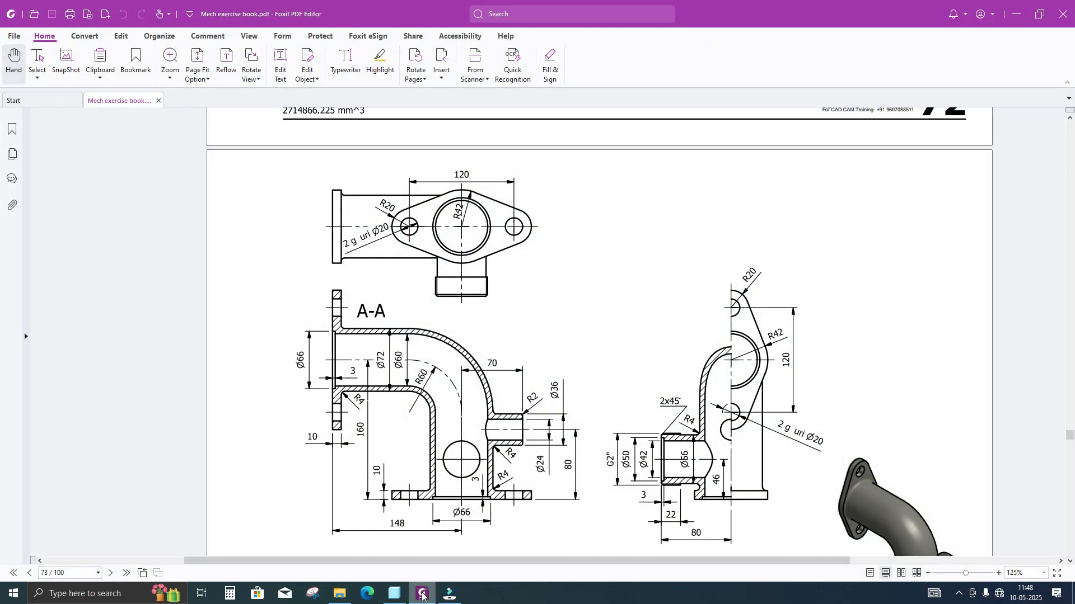
{"action": "left_click", "coordinate": [422, 595]}
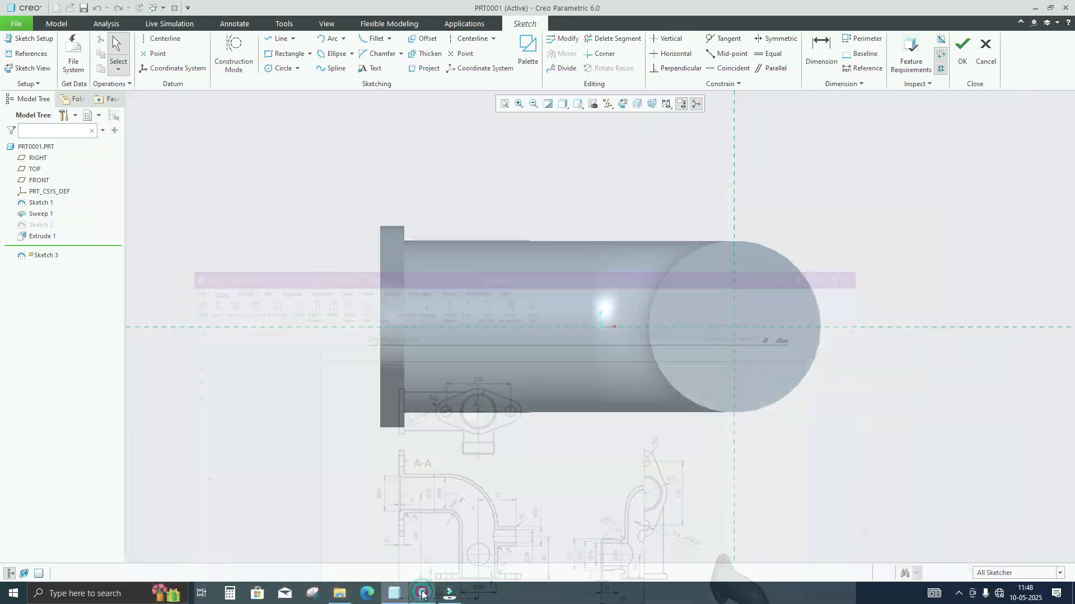
- Sketch a circle about 23 mm in diameter on the horizontal reference beside the pipe end, and a vertical centerline through the pipe's centre
{"action": "left_click", "coordinate": [278, 68]}
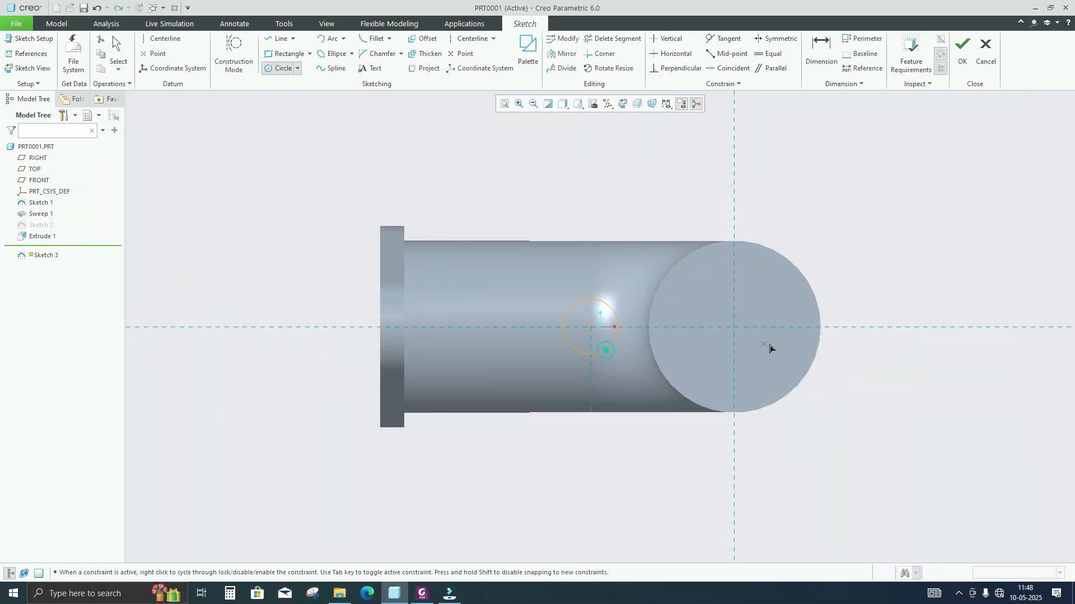
{"action": "left_click", "coordinate": [472, 38]}
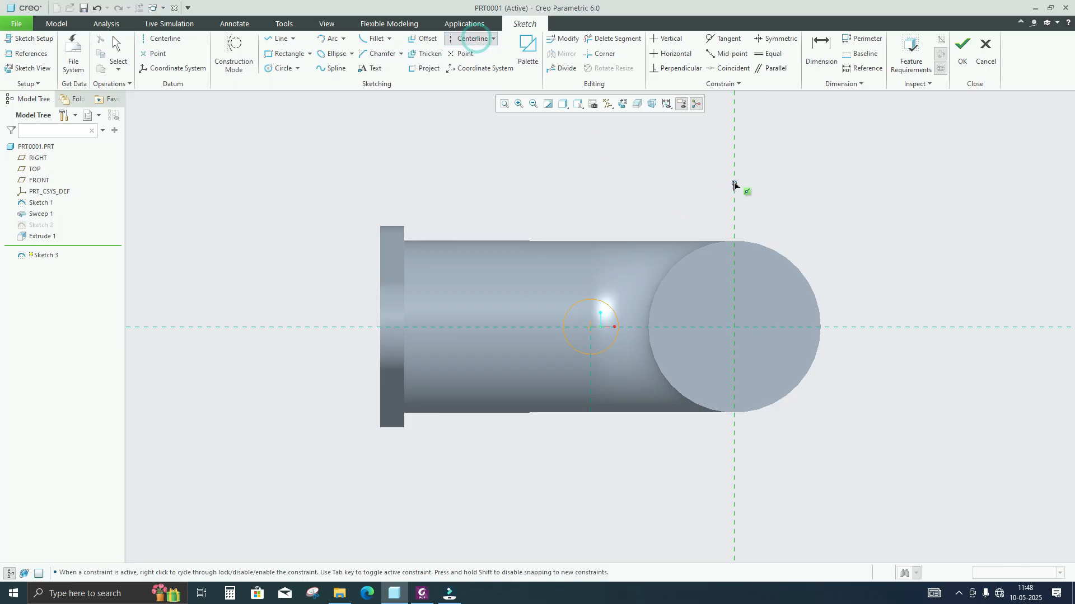
{"action": "left_click", "coordinate": [734, 228]}
{"action": "middle_click", "coordinate": [649, 185]}
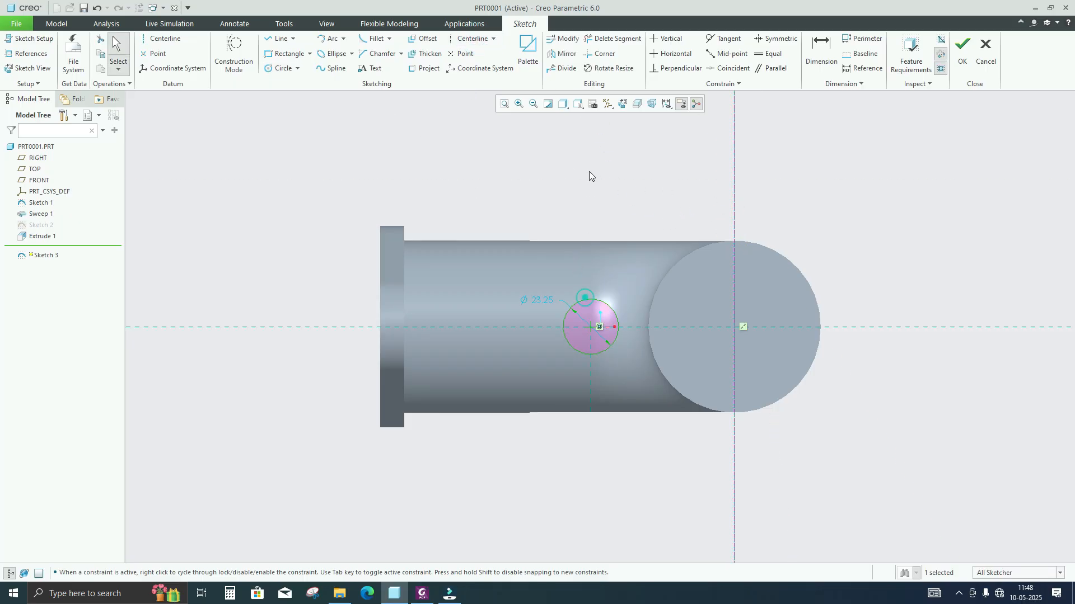
- Mirror the small circle about the vertical centerline and set its diameter to 40 mm
{"action": "left_click", "coordinate": [562, 54]}
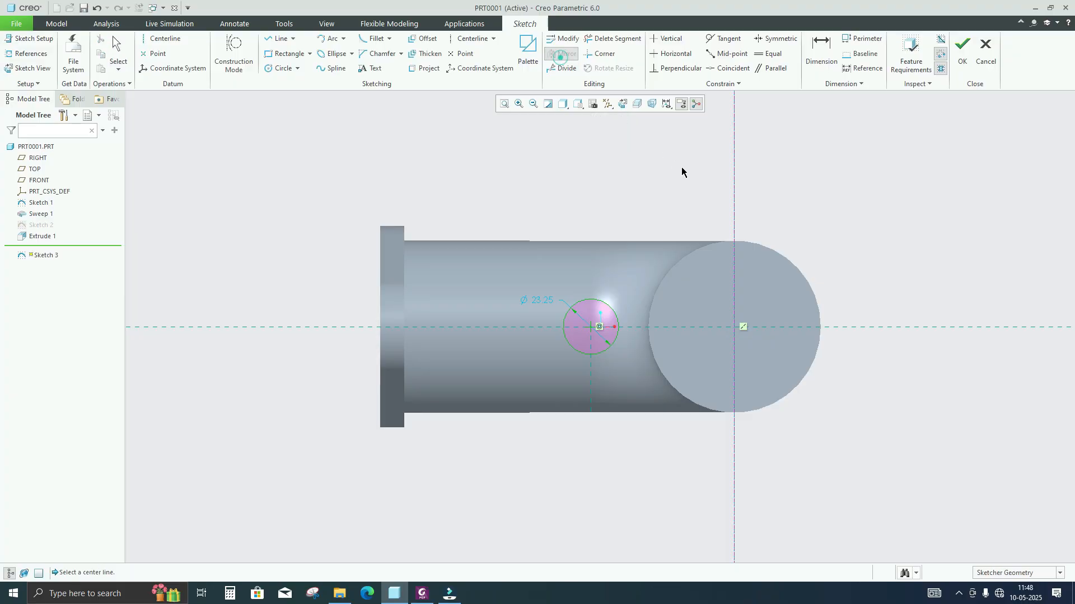
{"action": "left_click", "coordinate": [732, 161]}
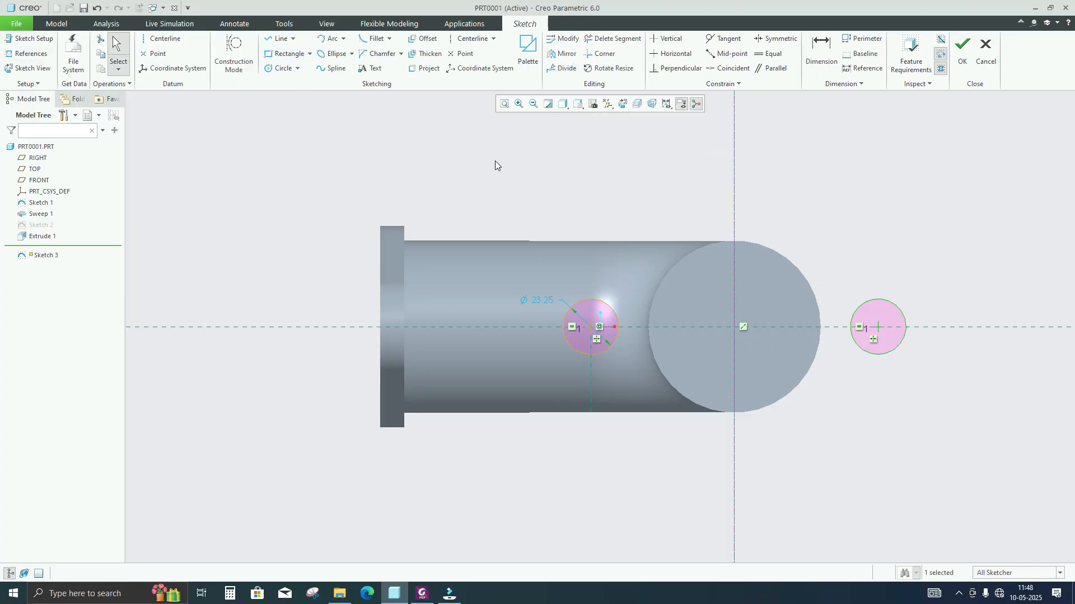
{"action": "double_click", "coordinate": [535, 301]}
{"action": "type", "text": "40"}
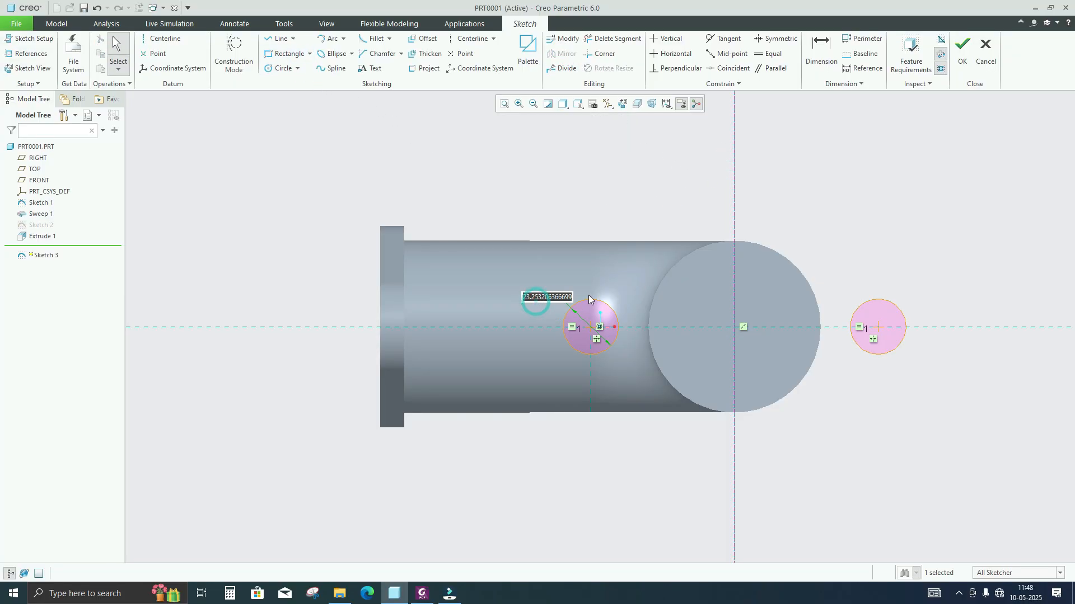
{"action": "key", "text": "Return"}
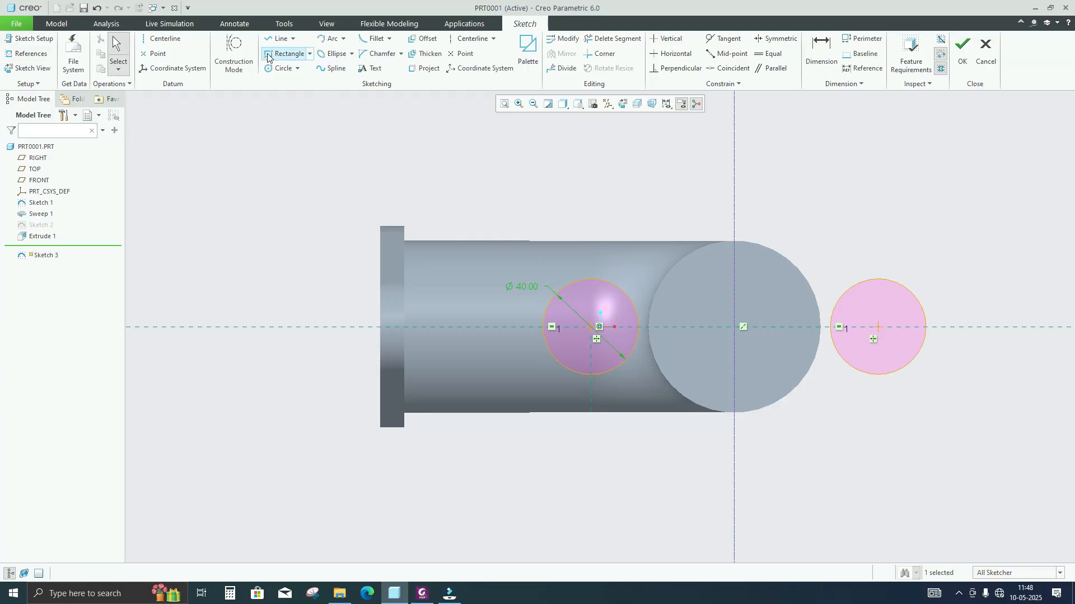
- Sketch a circle about 62 mm in diameter centred on the pipe's end face
{"action": "left_click", "coordinate": [279, 39]}
{"action": "left_click", "coordinate": [524, 306]}
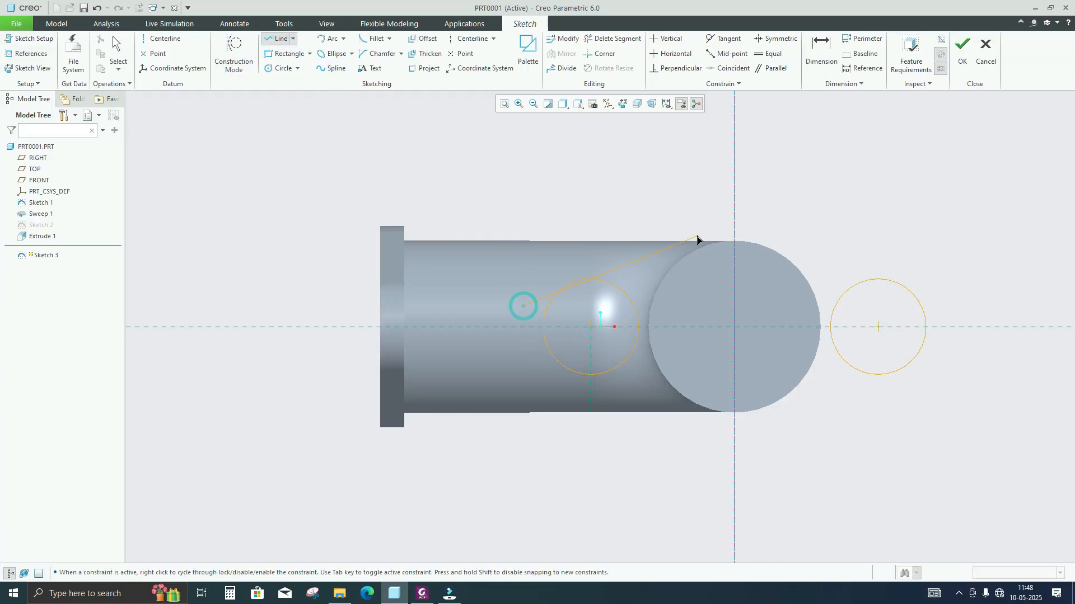
{"action": "left_click", "coordinate": [280, 67]}
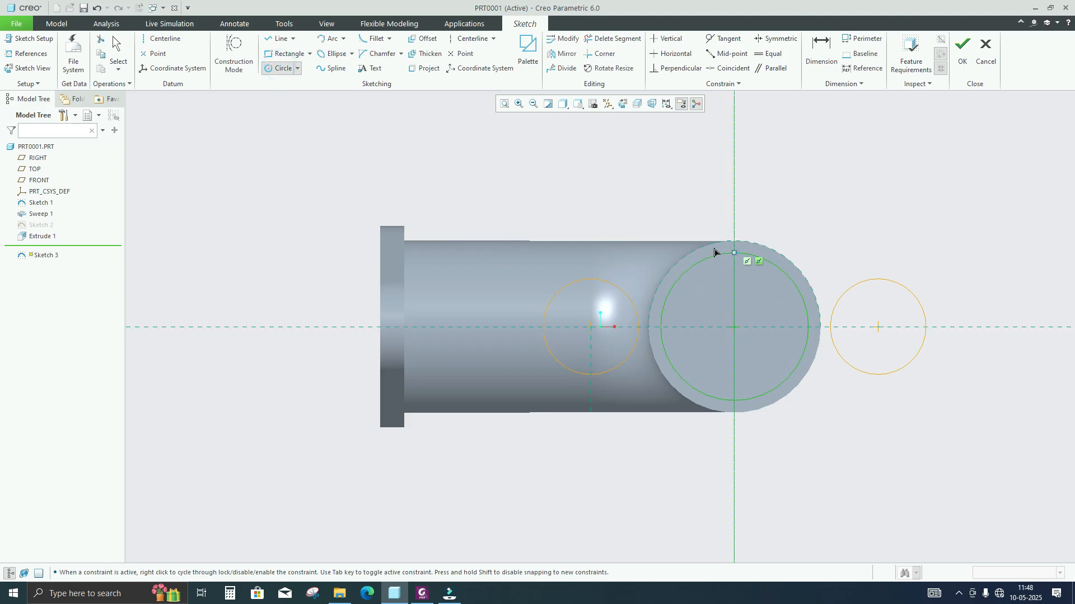
- Sketch two slanted lines tangent to the upper and lower sides of the 40 mm circle nearest the first flange, running towards the central circle
{"action": "left_click", "coordinate": [278, 38]}
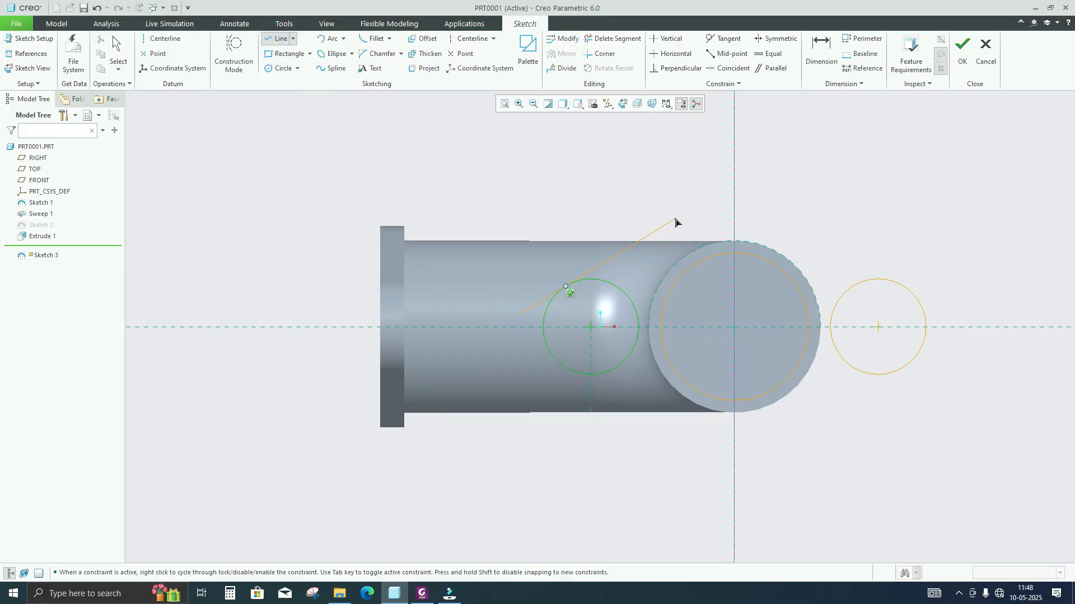
{"action": "left_click", "coordinate": [675, 218]}
{"action": "middle_click", "coordinate": [668, 147]}
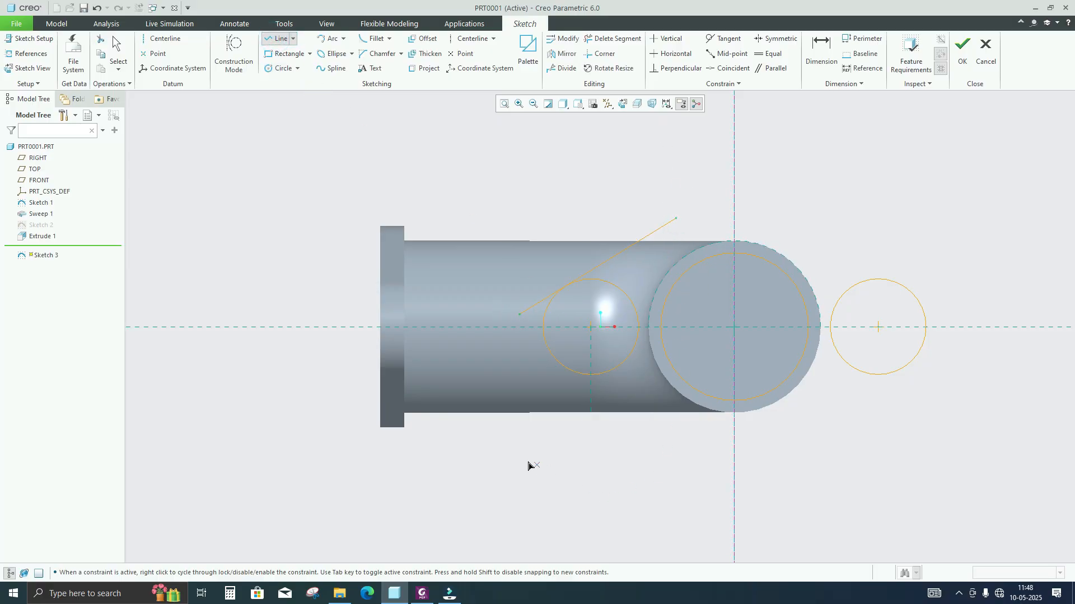
{"action": "left_click", "coordinate": [519, 352]}
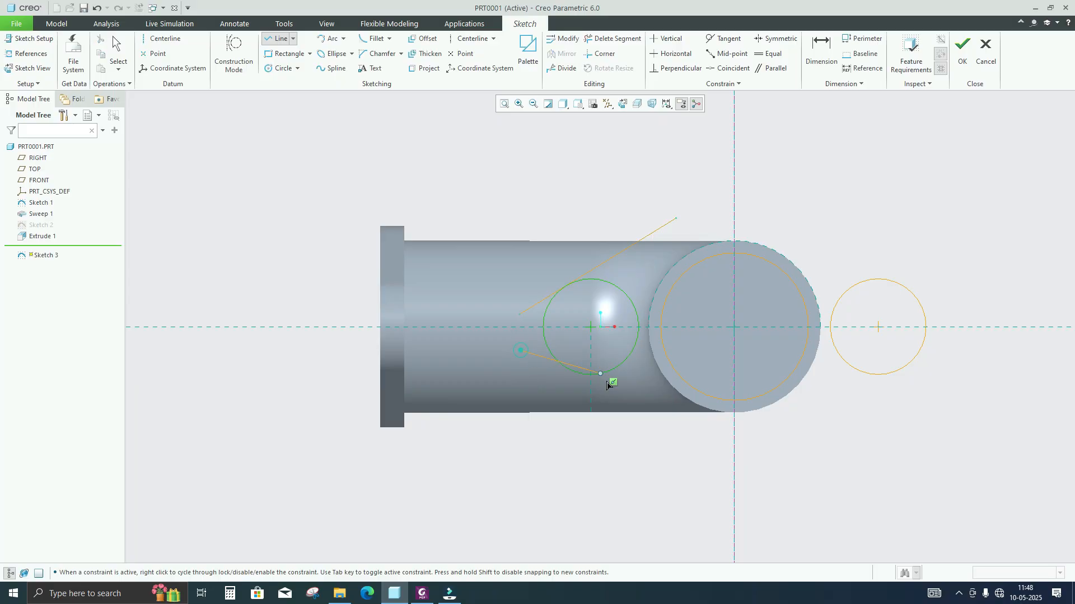
{"action": "left_click", "coordinate": [721, 430]}
{"action": "middle_click", "coordinate": [844, 431]}
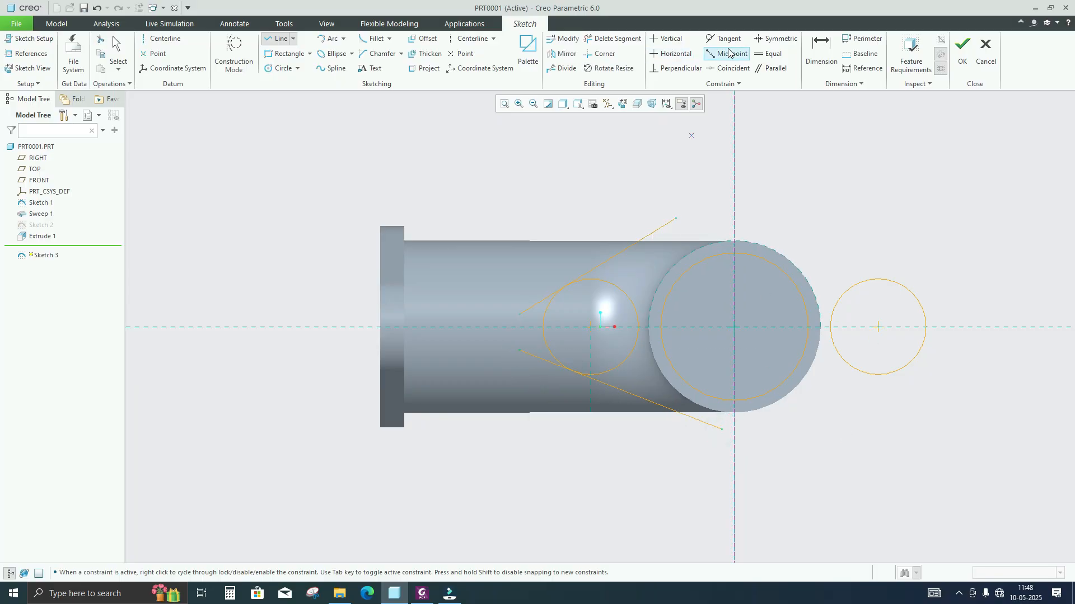
- Make both slanted lines tangent to the central circle
{"action": "left_click", "coordinate": [726, 38]}
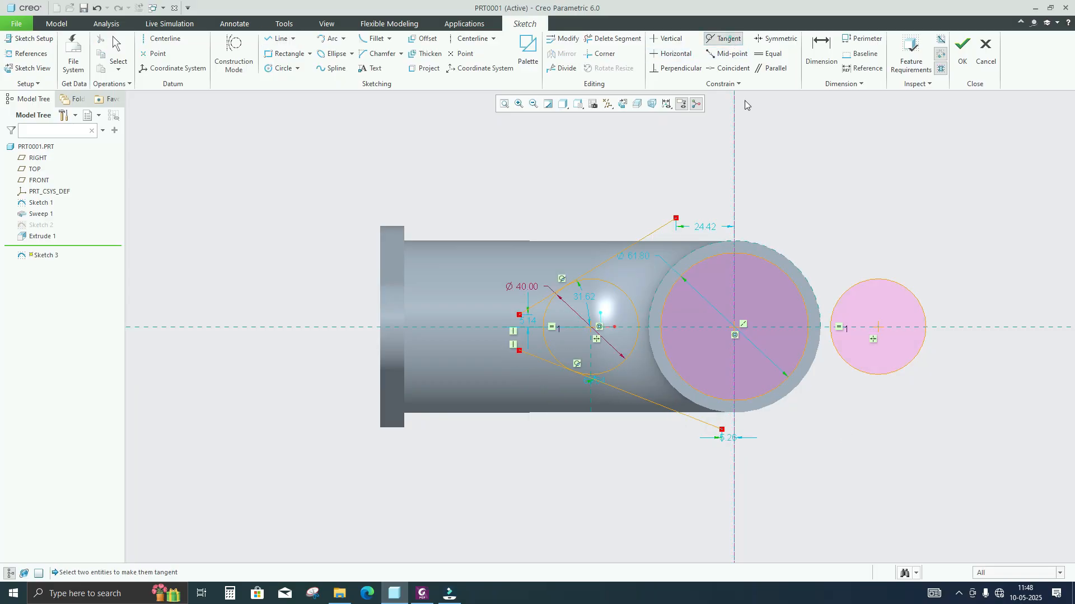
{"action": "left_click", "coordinate": [658, 228]}
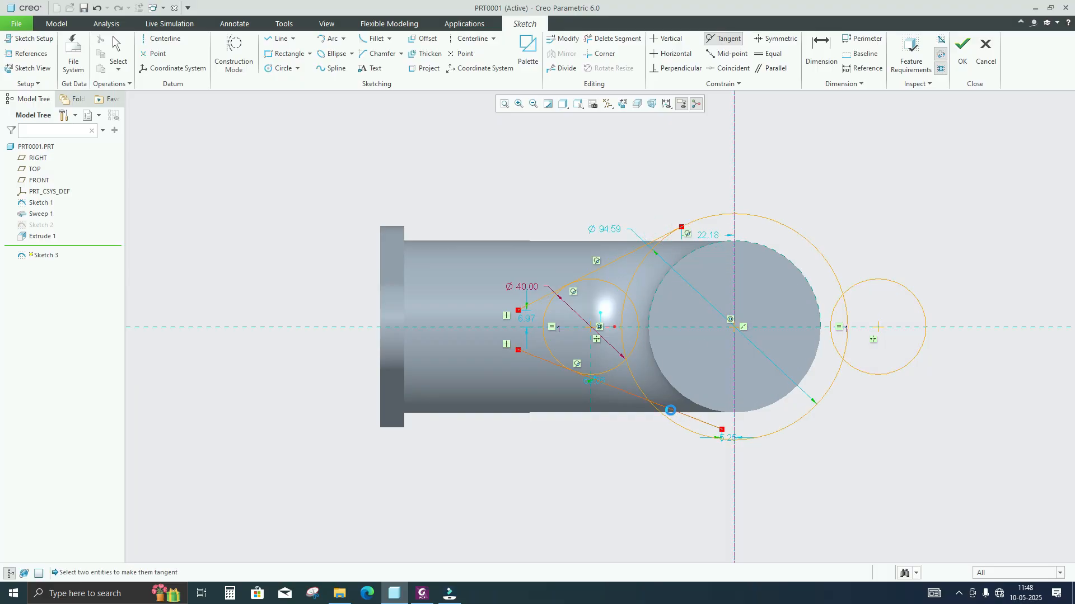
{"action": "left_click", "coordinate": [672, 428]}
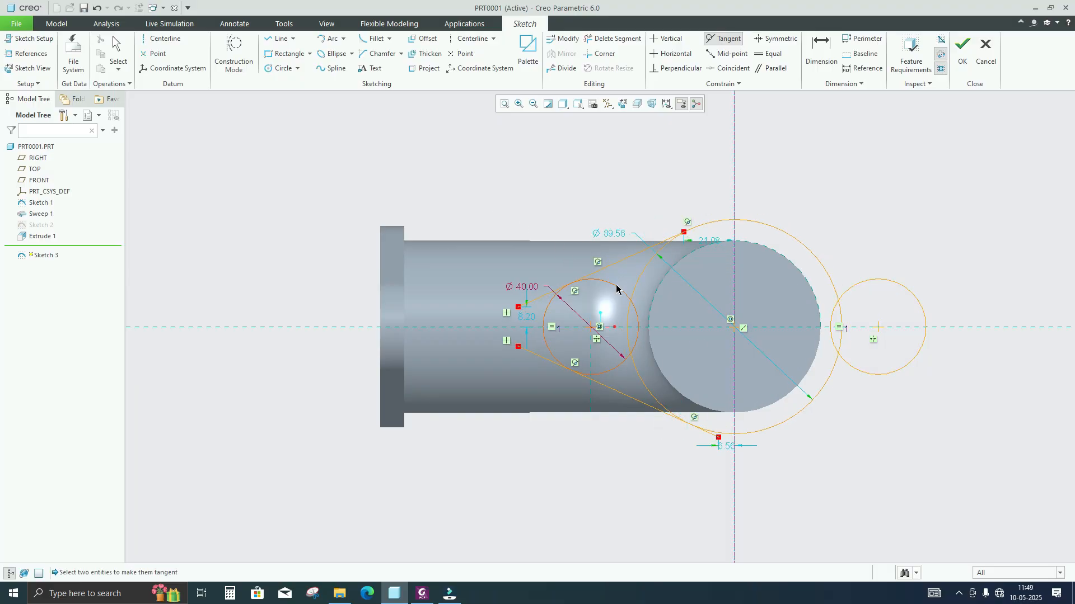
- Trim the overshooting line ends and the arcs of the small and central circles that lie between the two tangent lines
{"action": "left_click", "coordinate": [616, 38]}
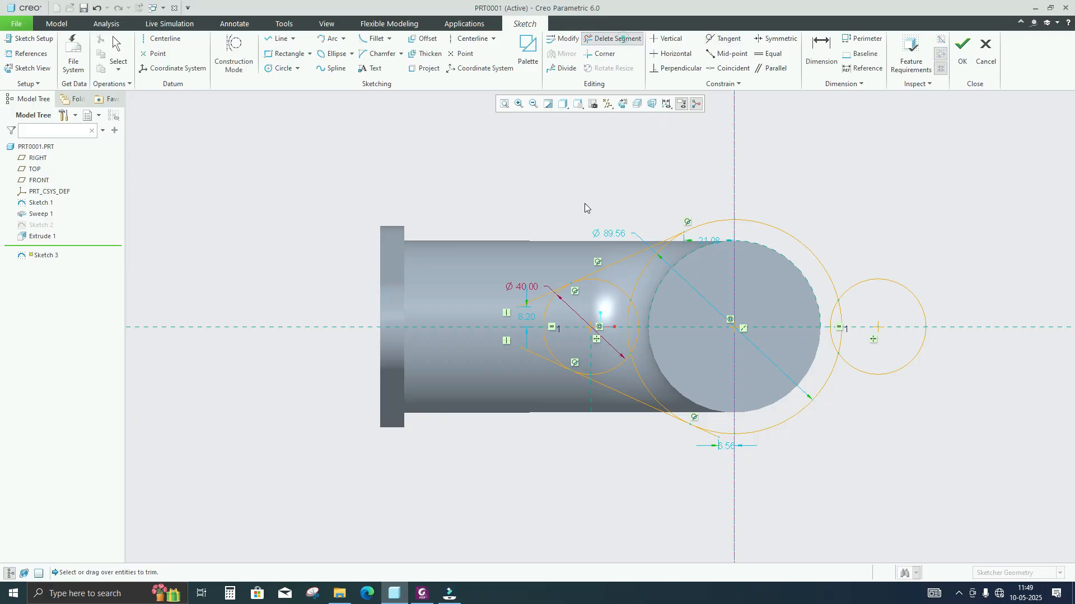
{"action": "left_click", "coordinate": [540, 293]}
{"action": "left_click", "coordinate": [542, 362]}
{"action": "left_click", "coordinate": [648, 351]}
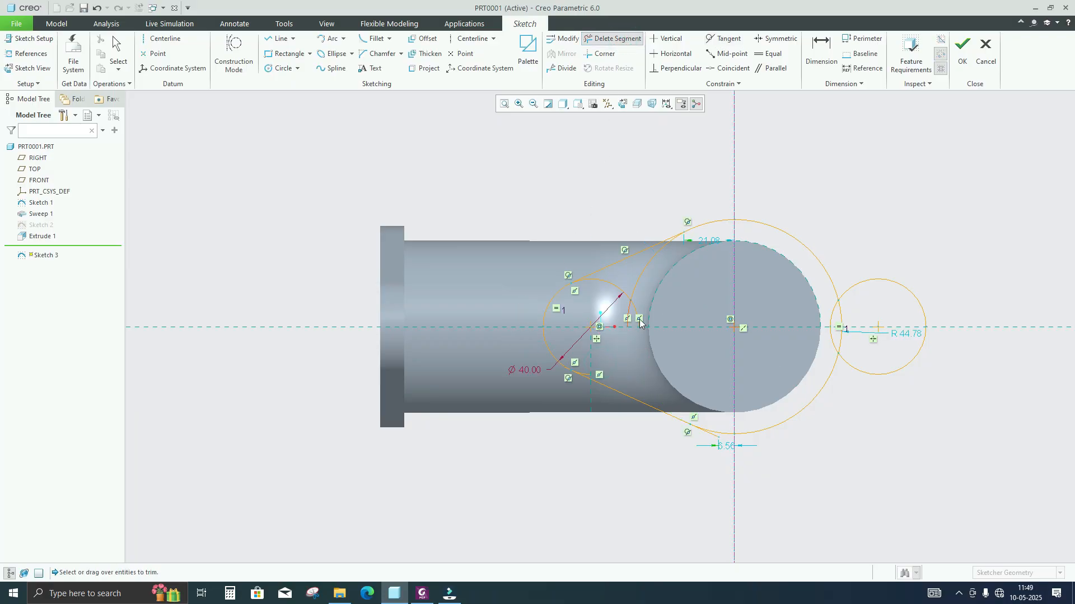
{"action": "mouse_move", "coordinate": [653, 299]}
{"action": "left_mouse_down"}
{"action": "mouse_move", "coordinate": [610, 279]}
{"action": "mouse_move", "coordinate": [651, 286]}
{"action": "left_mouse_up"}
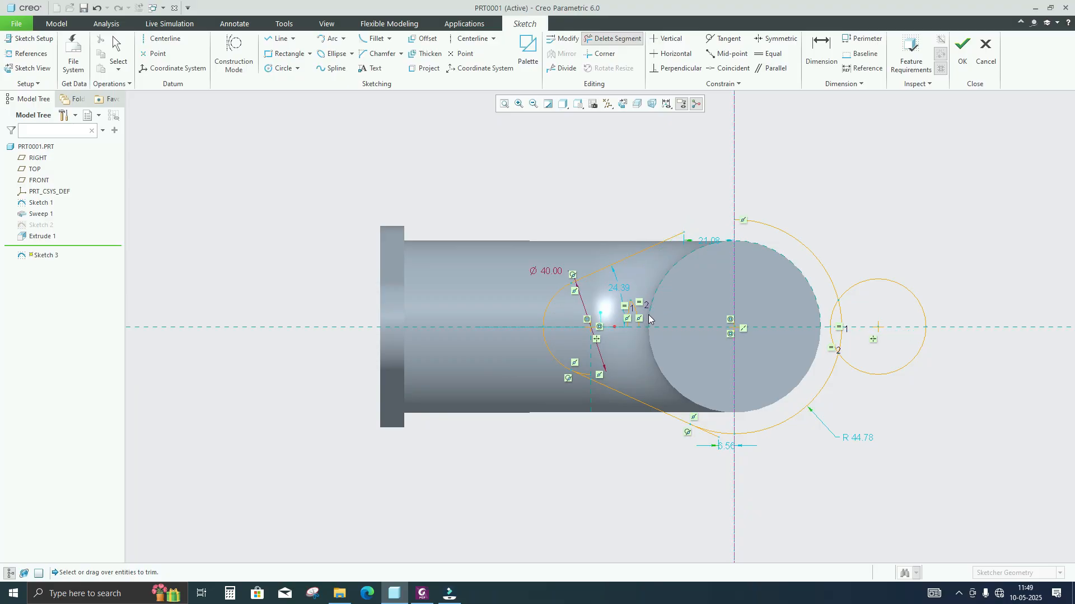
{"action": "scroll", "coordinate": [725, 445], "scroll_direction": "up", "scroll_amount": 2}
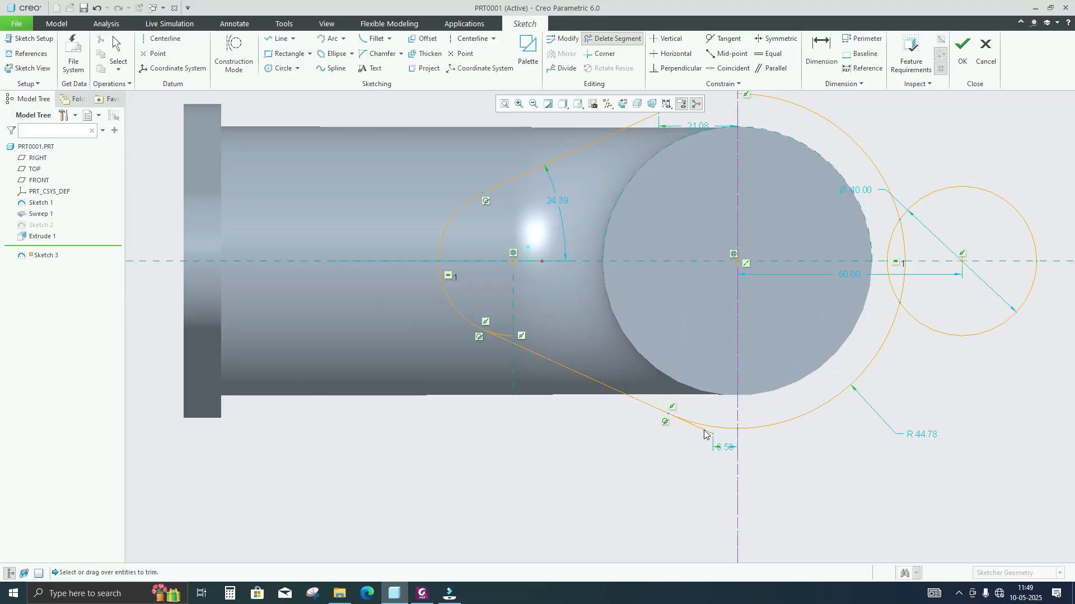
{"action": "scroll", "coordinate": [722, 439], "scroll_direction": "down", "scroll_amount": 4}
{"action": "scroll", "coordinate": [700, 282], "scroll_direction": "up", "scroll_amount": 2}
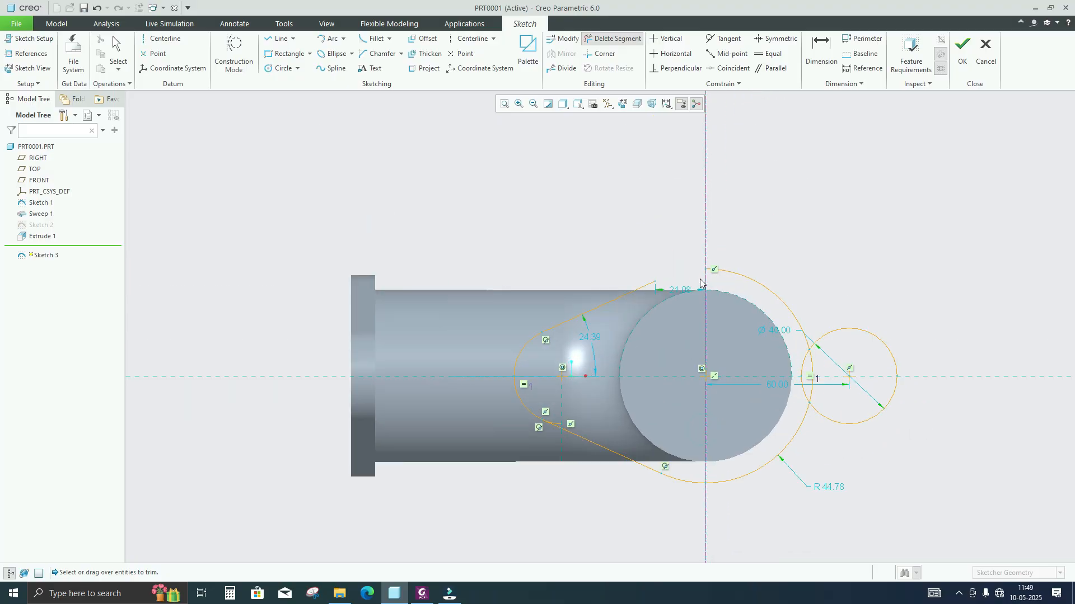
{"action": "middle_click", "coordinate": [670, 303]}
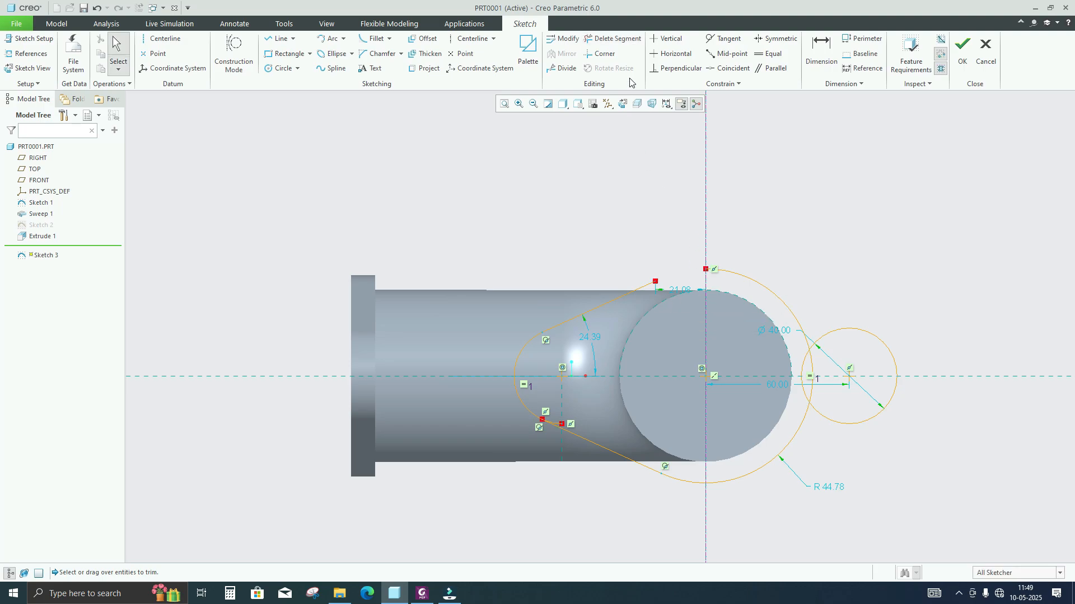
- Join the upper slanted line to the open end of the central arc with a corner trim
{"action": "left_click", "coordinate": [600, 53]}
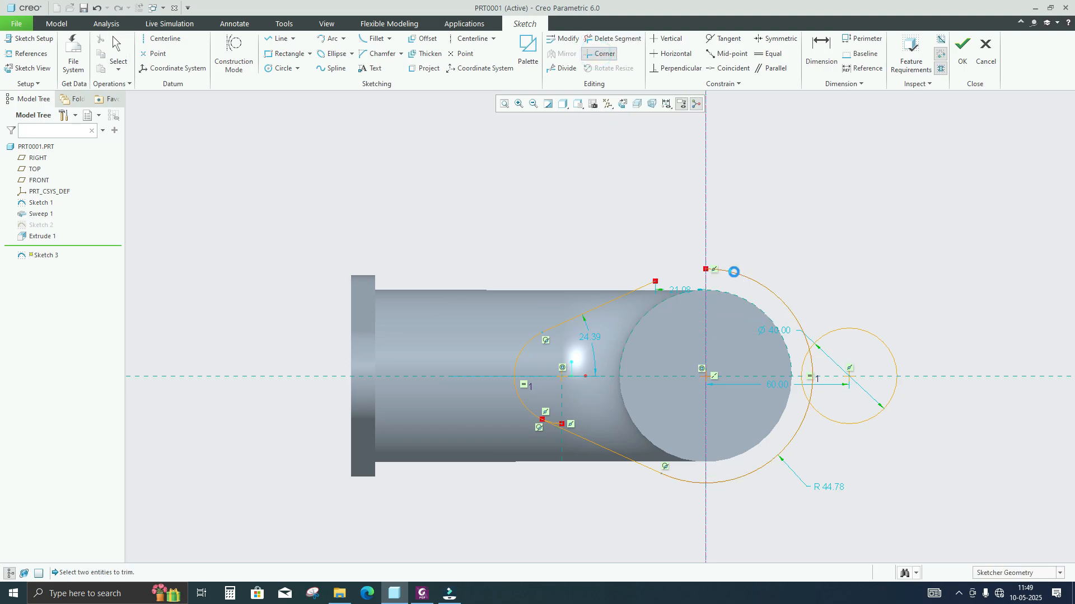
{"action": "left_click", "coordinate": [733, 272]}
{"action": "left_click", "coordinate": [641, 289]}
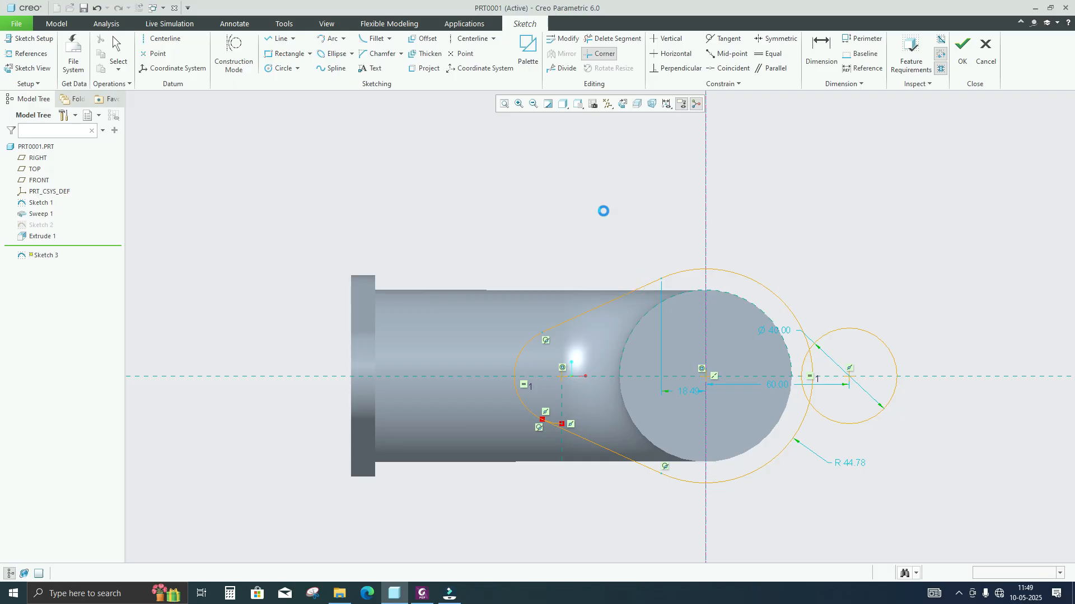
{"action": "middle_click", "coordinate": [603, 211]}
- Delete the leftover arc stub beyond the lower tangent point of the small end arc
{"action": "scroll", "coordinate": [565, 392], "scroll_direction": "up", "scroll_amount": 2}
{"action": "left_click", "coordinate": [613, 38]}
{"action": "scroll", "coordinate": [514, 492], "scroll_direction": "up", "scroll_amount": 4}
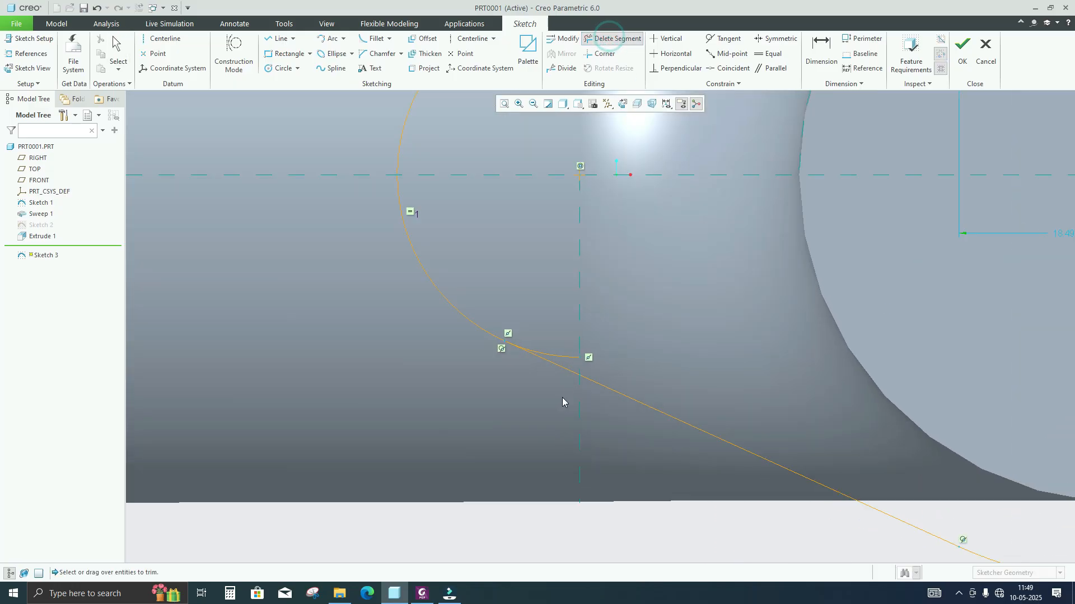
{"action": "left_click", "coordinate": [565, 356]}
{"action": "scroll", "coordinate": [522, 403], "scroll_direction": "down", "scroll_amount": 5}
{"action": "middle_click", "coordinate": [498, 246]}
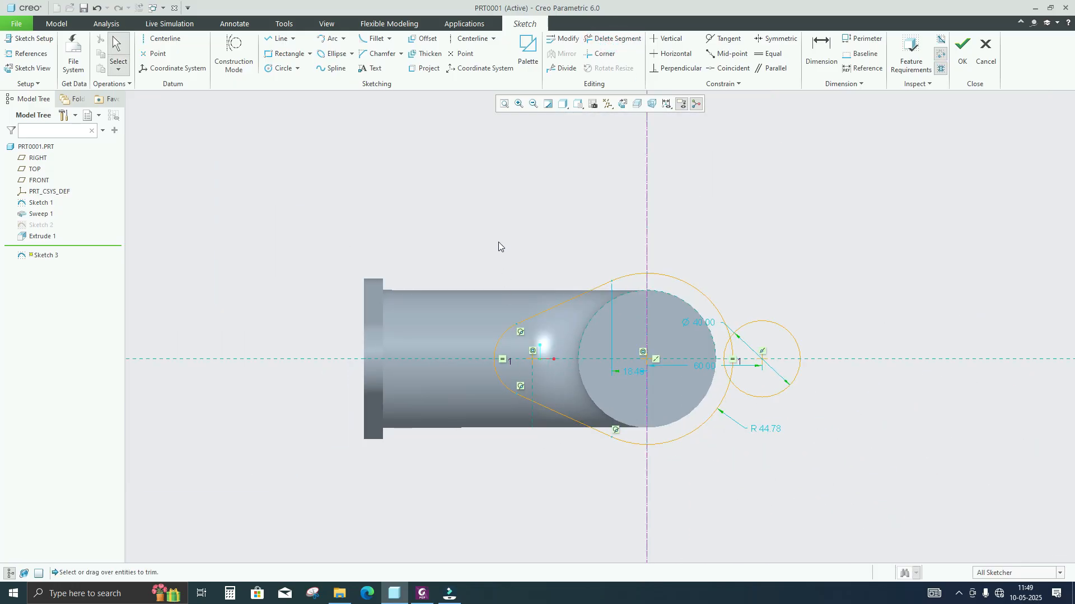
- Mirror the two slanted tangent lines of the flange outline about the vertical centerline
{"action": "left_click", "coordinate": [542, 312]}
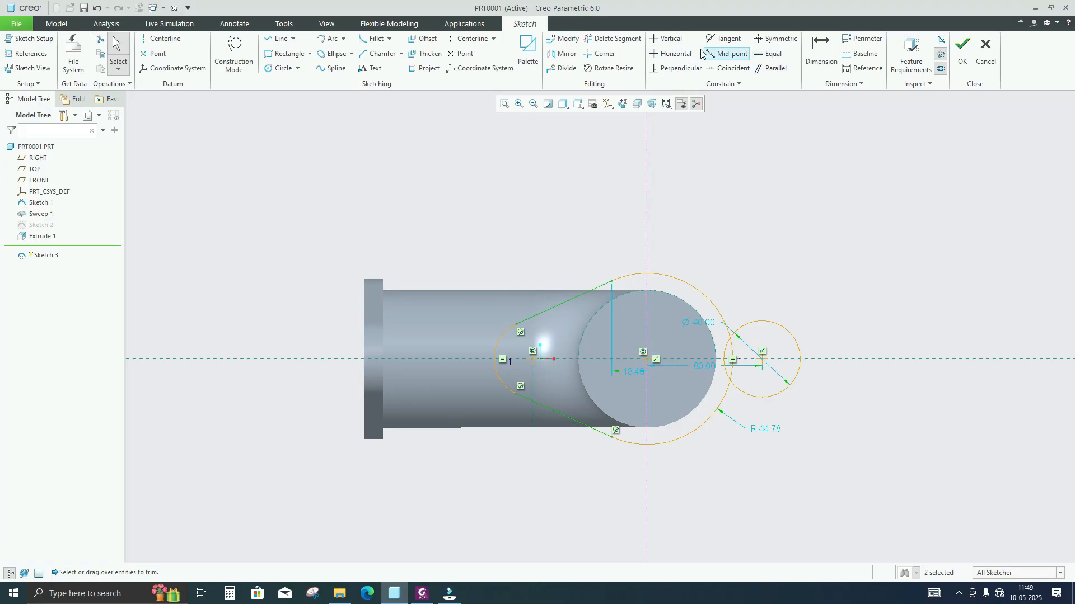
{"action": "left_click", "coordinate": [563, 54]}
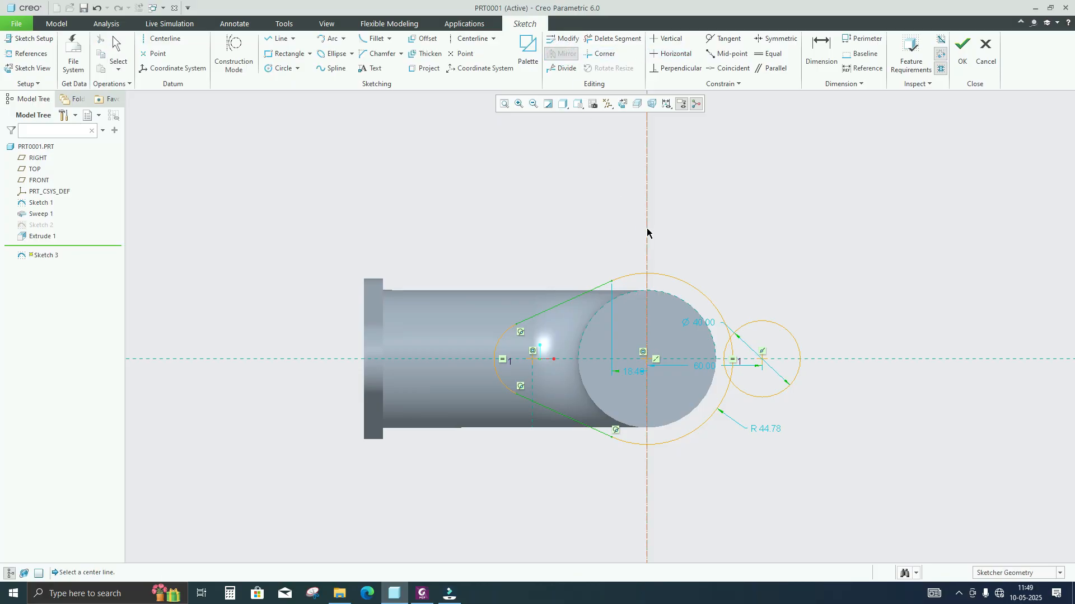
{"action": "left_click", "coordinate": [647, 230]}
- Trim away the inner arcs of the second end circle and the central circle between the mirrored tangent lines
{"action": "left_click", "coordinate": [596, 38]}
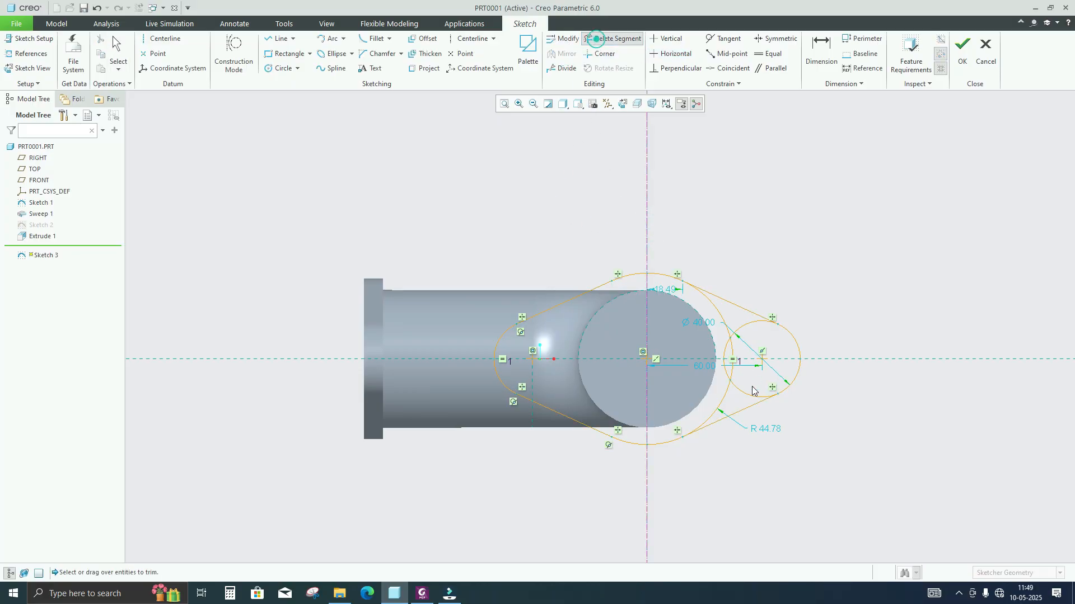
{"action": "scroll", "coordinate": [711, 330], "scroll_direction": "up", "scroll_amount": 5}
{"action": "left_click_drag", "start_coordinate": [731, 348], "coordinate": [772, 319]}
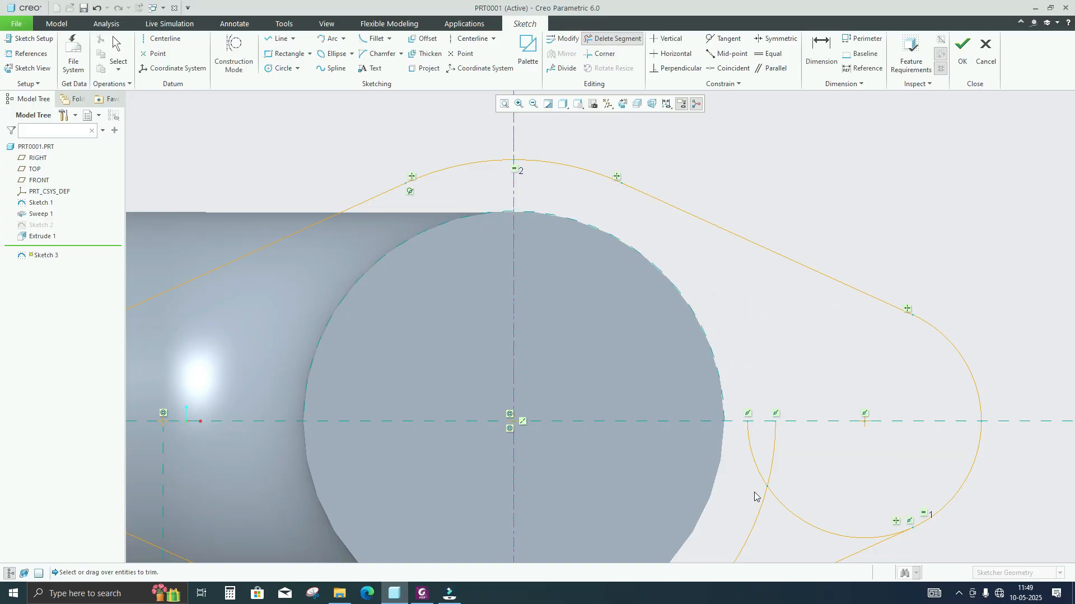
{"action": "scroll", "coordinate": [755, 479], "scroll_direction": "down", "scroll_amount": 2}
{"action": "left_click_drag", "start_coordinate": [789, 471], "coordinate": [728, 494]}
{"action": "scroll", "coordinate": [791, 467], "scroll_direction": "down", "scroll_amount": 2}
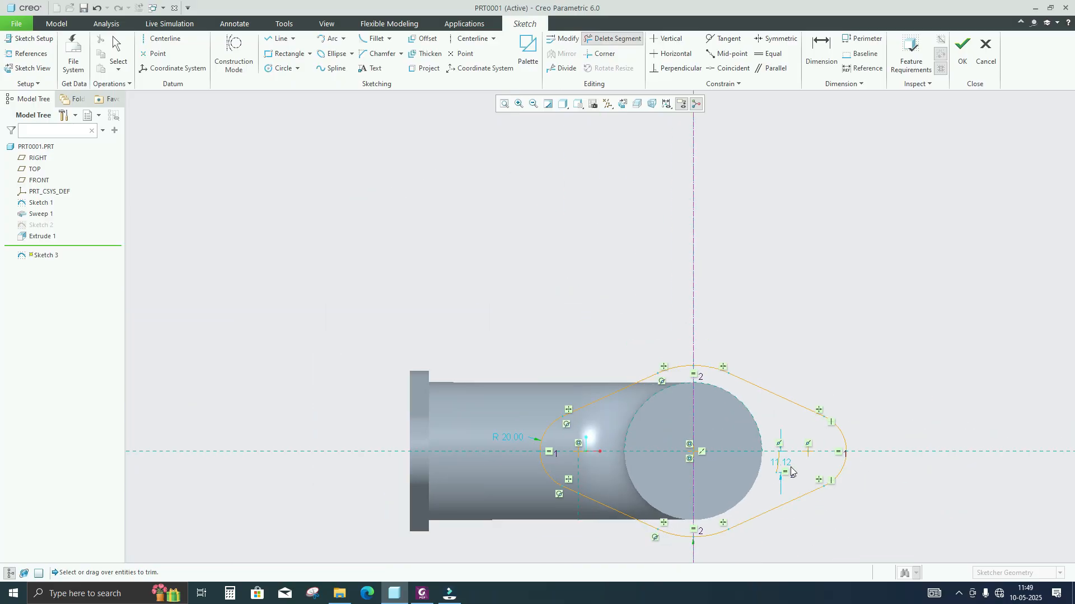
{"action": "middle_click", "coordinate": [791, 466]}
- Delete the leftover arc stub inside the flange outline, beside the pipe circle
{"action": "scroll", "coordinate": [797, 500], "scroll_direction": "up", "scroll_amount": 2}
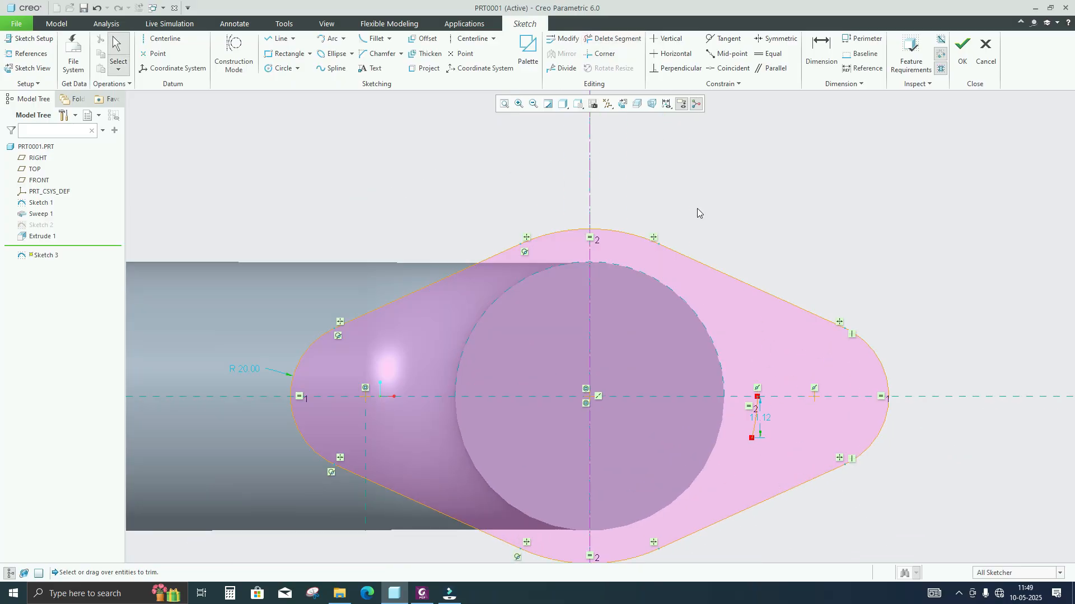
{"action": "left_click", "coordinate": [608, 42]}
{"action": "left_click_drag", "start_coordinate": [790, 431], "coordinate": [734, 428]}
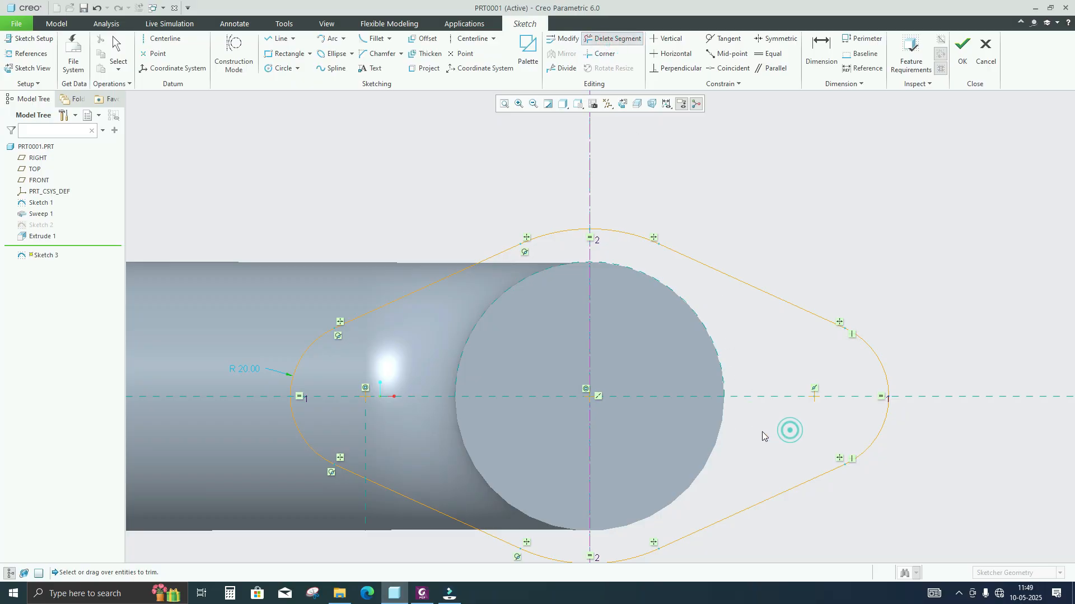
{"action": "middle_click", "coordinate": [770, 430]}
{"action": "scroll", "coordinate": [767, 428], "scroll_direction": "down", "scroll_amount": 4}
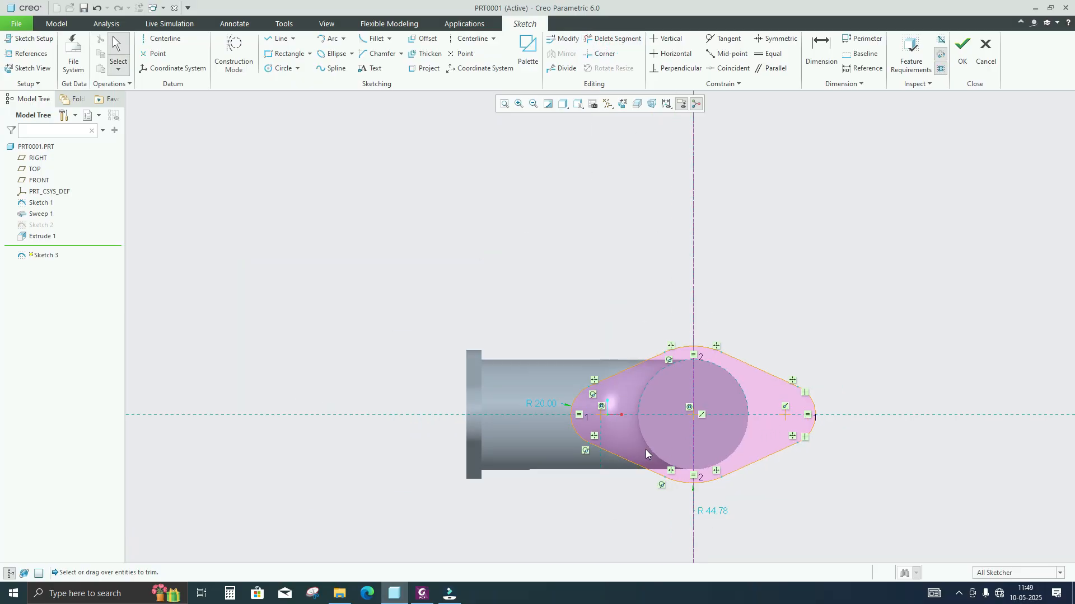
- Set the radius of the flange's end arcs to 20 mm as a fixed dimension
{"action": "left_click", "coordinate": [547, 406]}
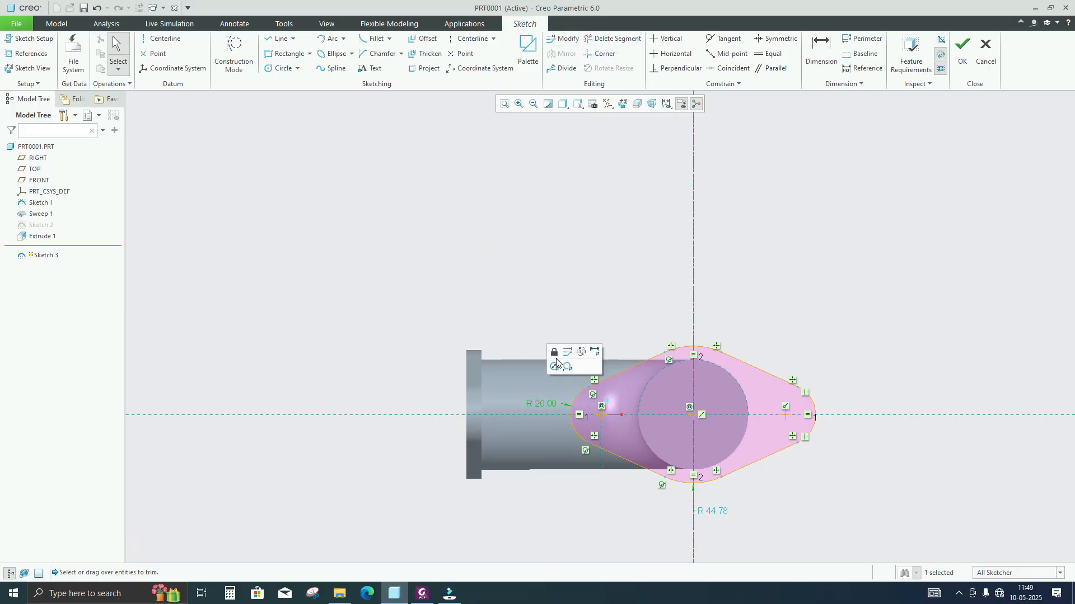
{"action": "double_click", "coordinate": [546, 404]}
{"action": "key", "text": "Return"}
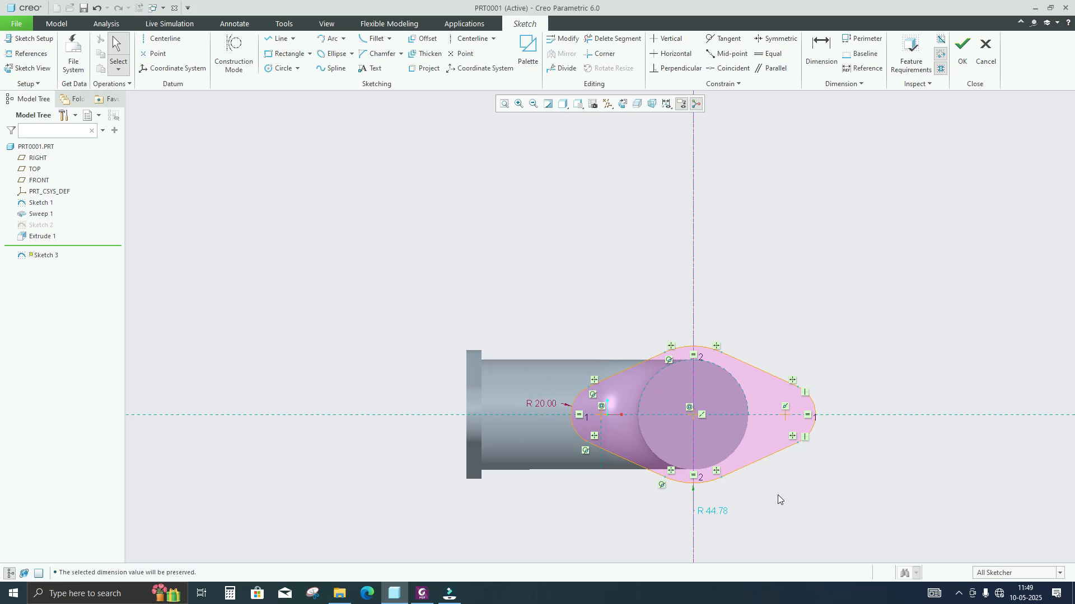
- Check the central arc radius in the PDF drawing, set it to 42 mm in the sketch, and finish the sketch
{"action": "left_click", "coordinate": [422, 595]}
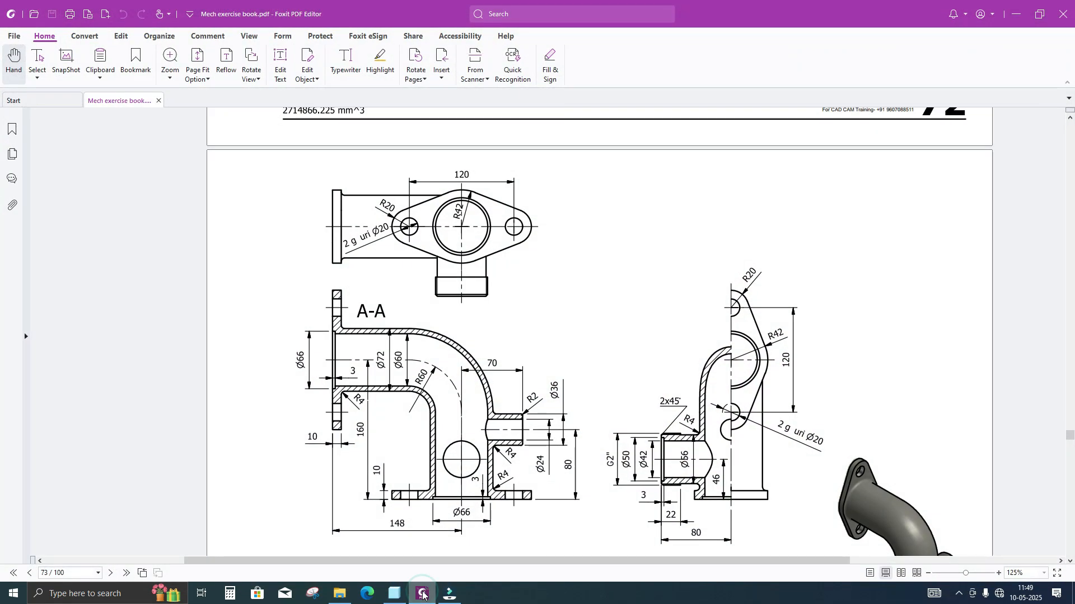
{"action": "left_click", "coordinate": [424, 596]}
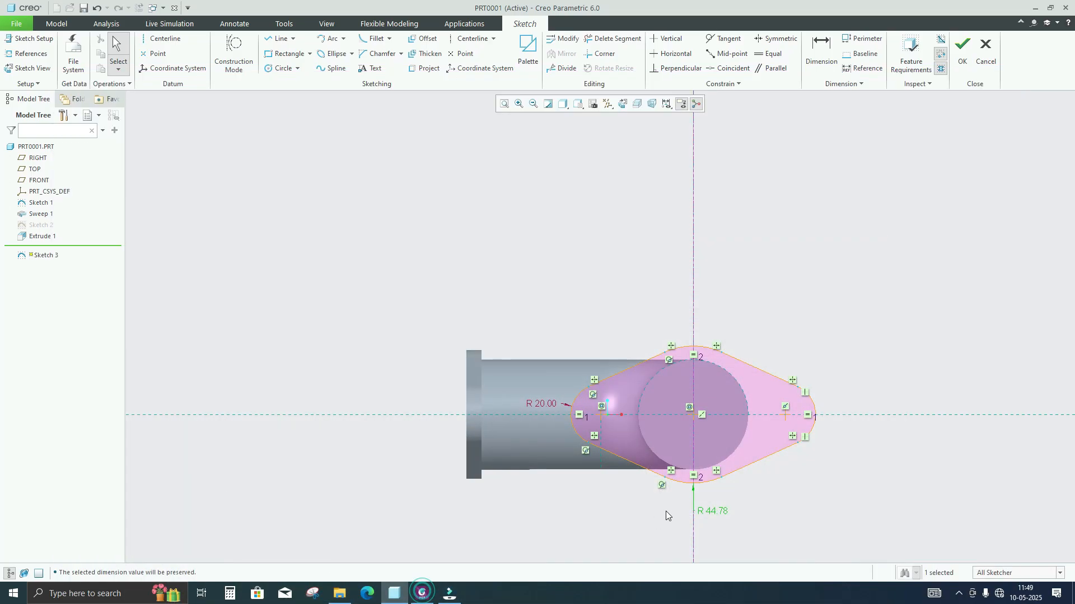
{"action": "double_click", "coordinate": [716, 511]}
{"action": "type", "text": "4"}
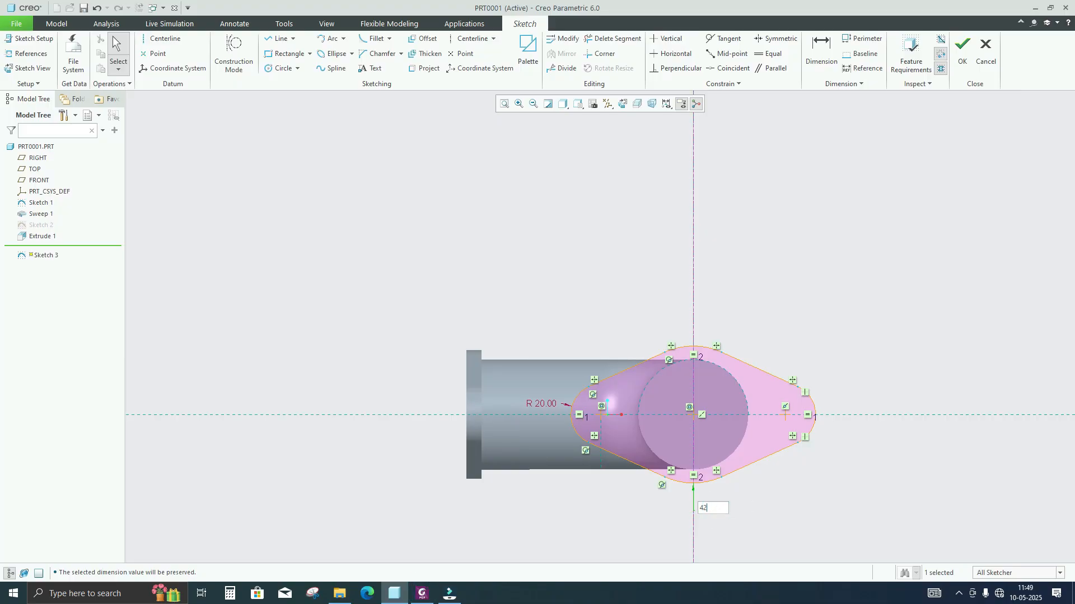
{"action": "type", "text": "2"}
{"action": "key", "text": "Return"}
{"action": "left_click", "coordinate": [778, 273]}
{"action": "scroll", "coordinate": [778, 274], "scroll_direction": "down", "scroll_amount": 2}
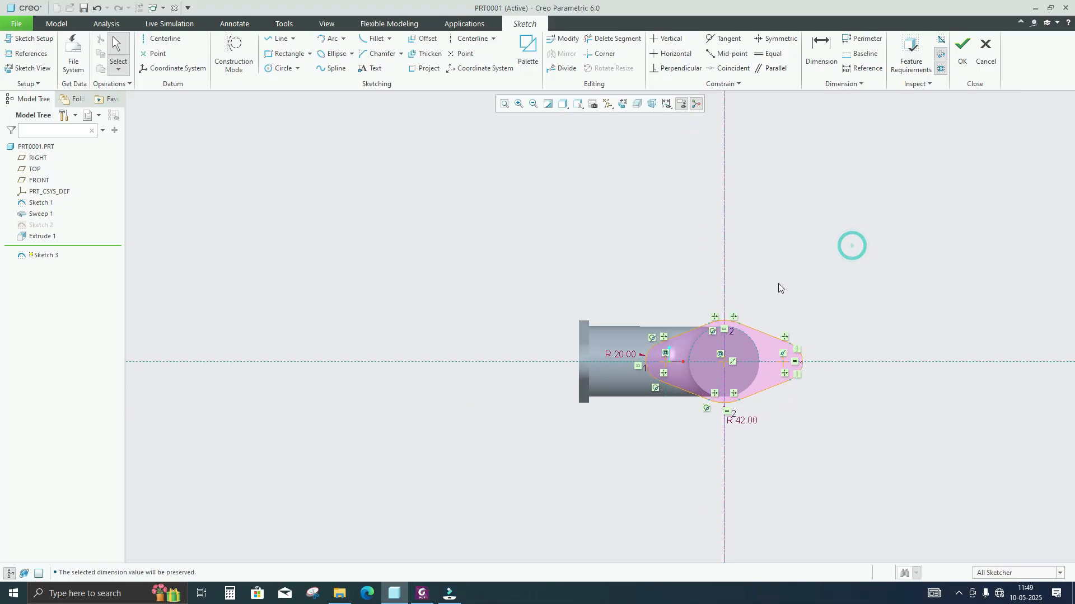
{"action": "left_click", "coordinate": [962, 51]}
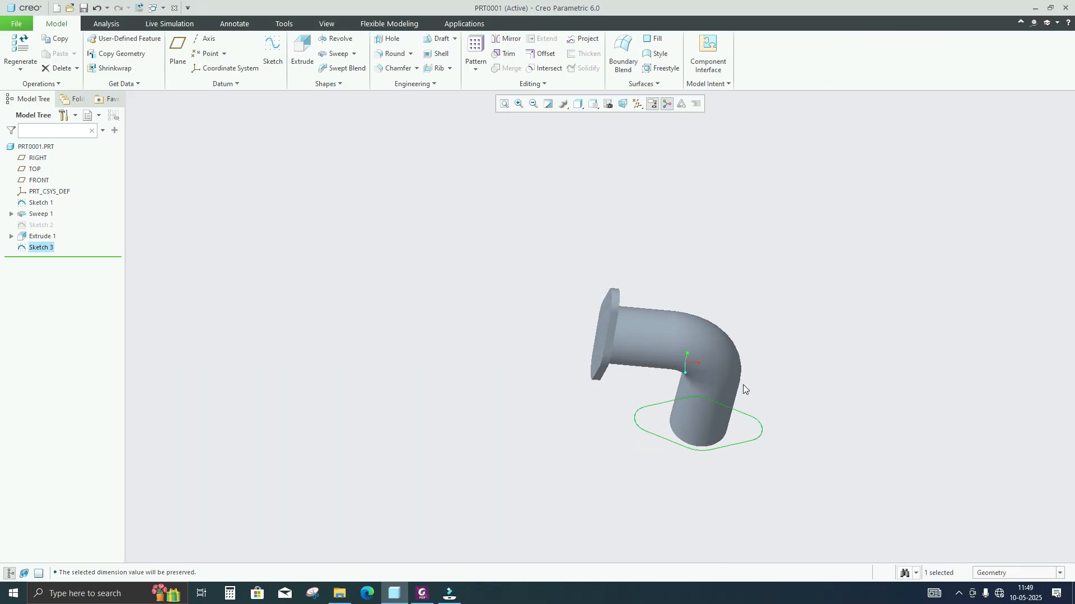
- Extrude the flange outline 10 mm in the reversed direction, up along the pipe, checking the thickness in the PDF drawing
{"action": "left_click", "coordinate": [302, 52]}
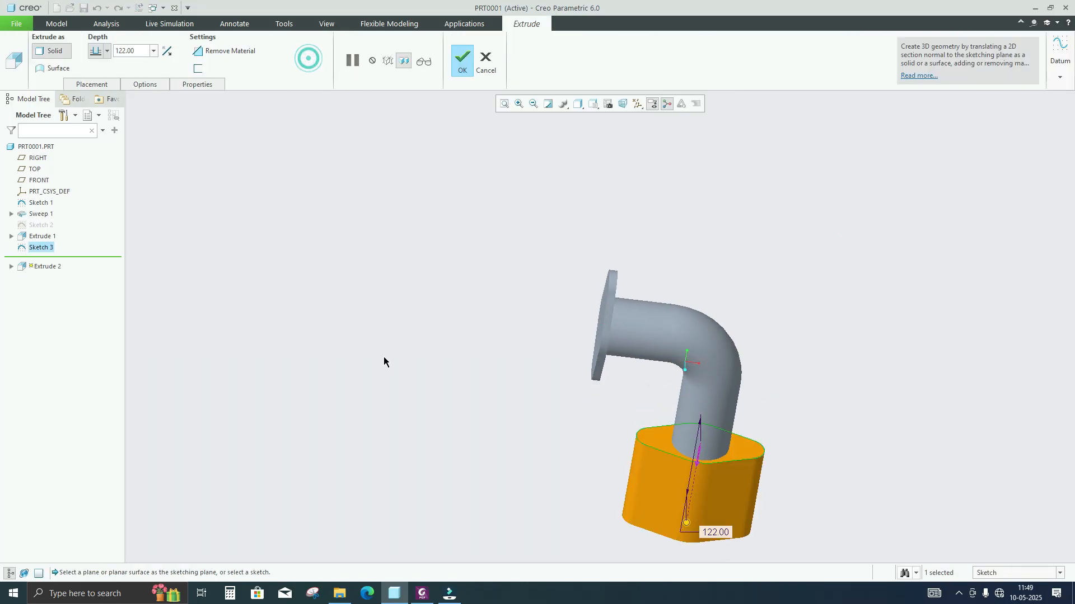
{"action": "left_click", "coordinate": [167, 51]}
{"action": "left_click", "coordinate": [423, 593]}
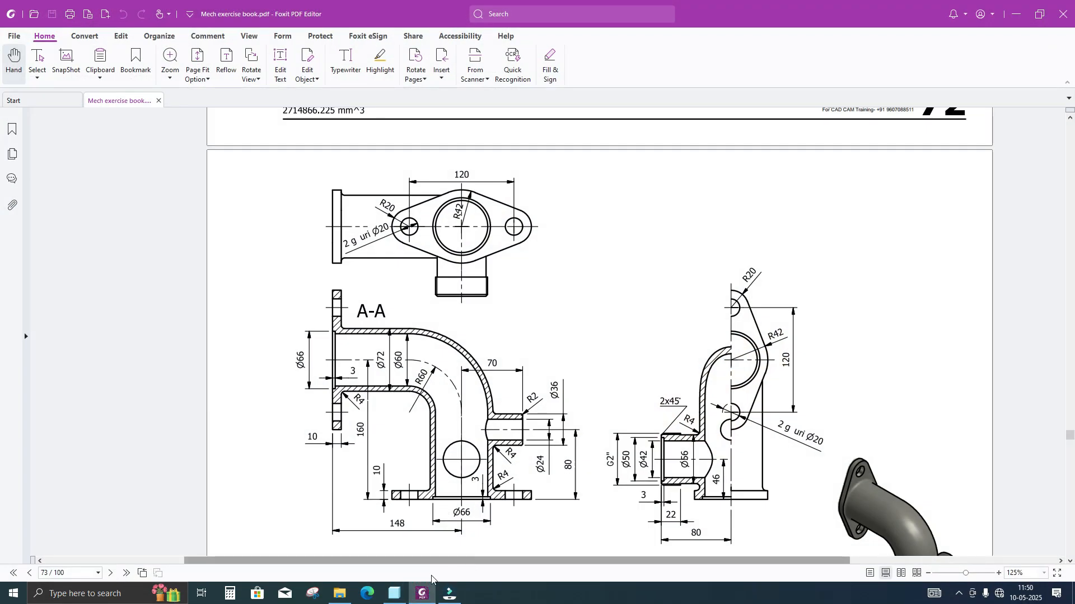
{"action": "left_click", "coordinate": [394, 594]}
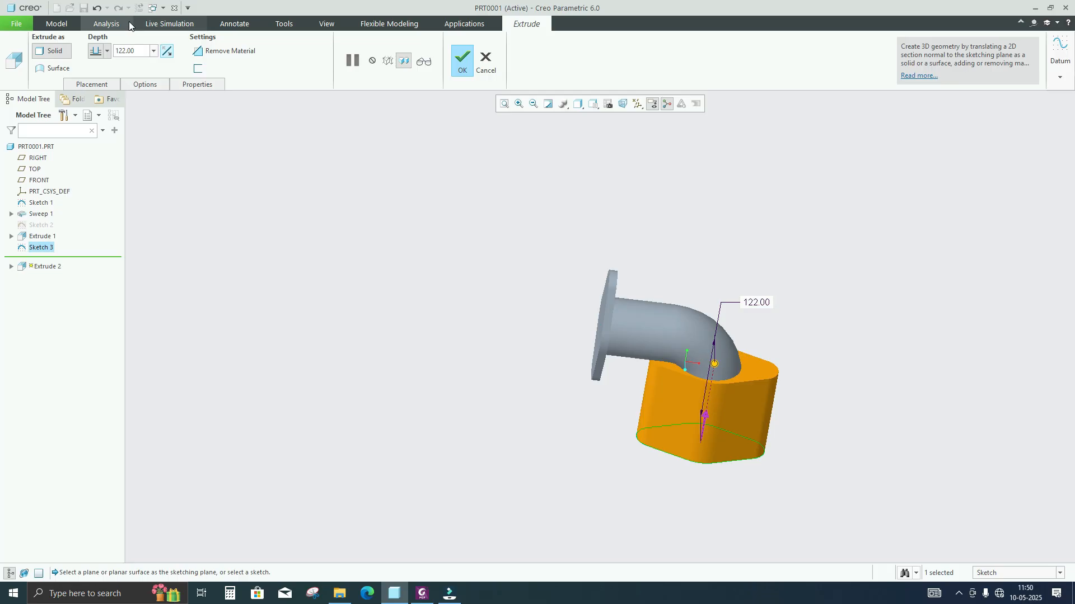
{"action": "double_click", "coordinate": [134, 51]}
{"action": "type", "text": "10"}
{"action": "key", "text": "Return"}
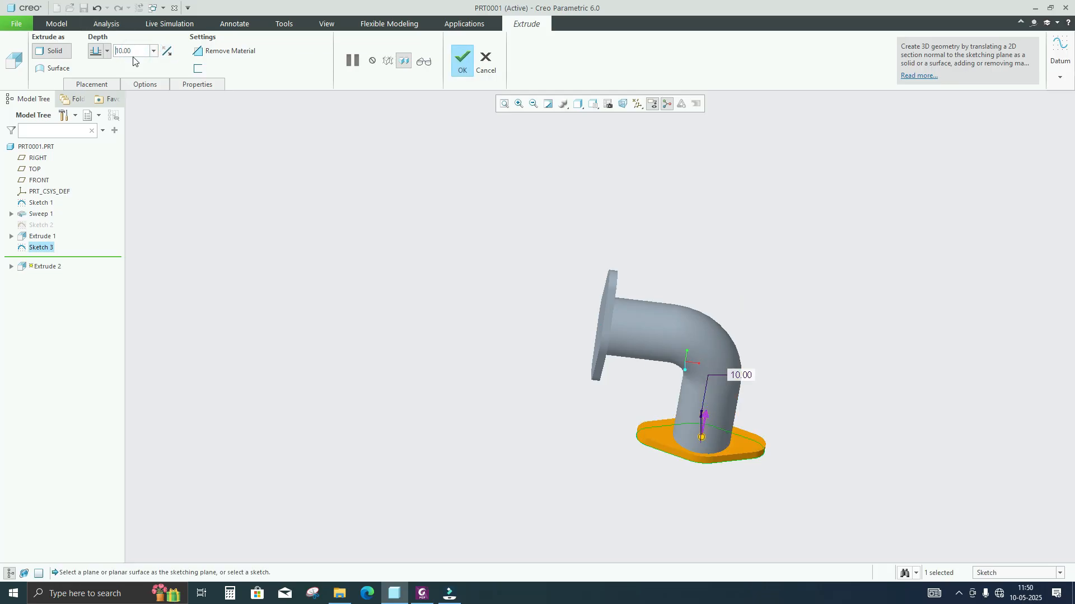
{"action": "left_click", "coordinate": [462, 61]}
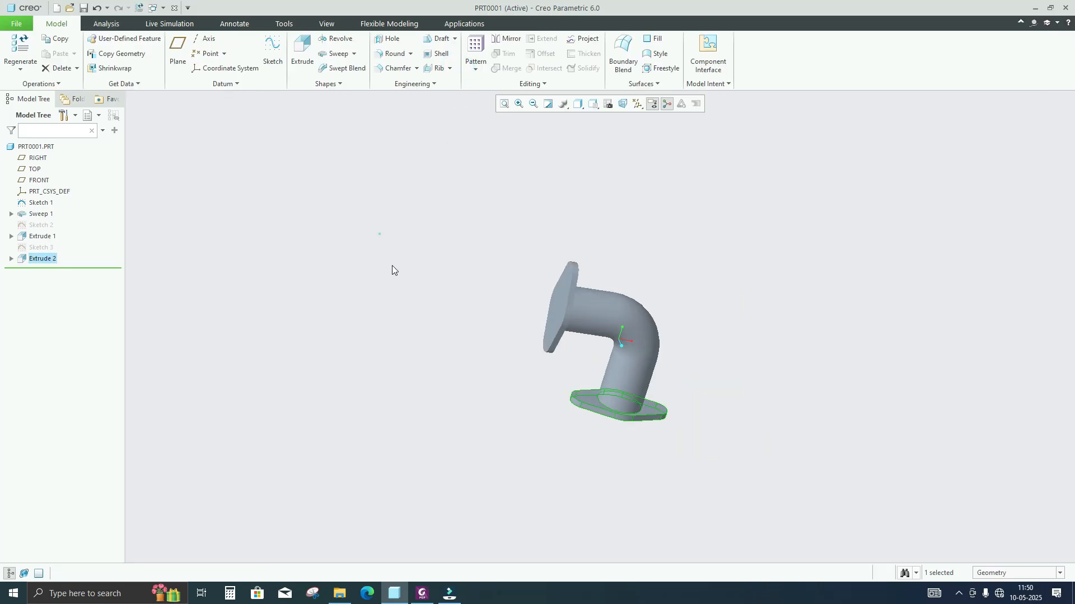
{"action": "left_click", "coordinate": [379, 234]}
- Examine the section and side views of exercise 73 for the position and diameters of the two branch pipes
{"action": "left_click", "coordinate": [420, 593]}
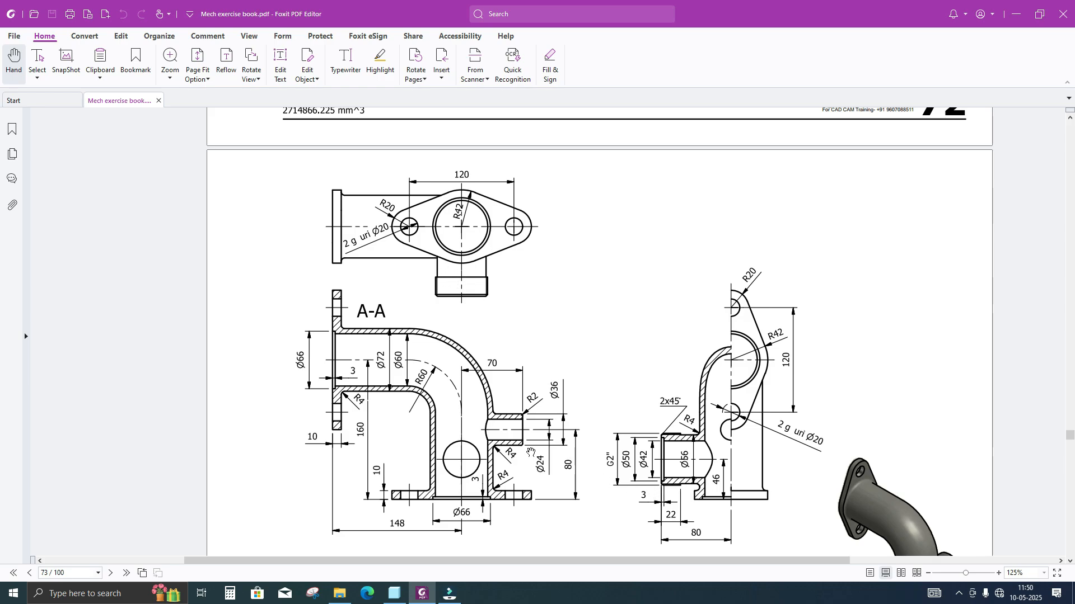
{"action": "scroll", "coordinate": [541, 445], "scroll_direction": "down", "scroll_amount": 4}
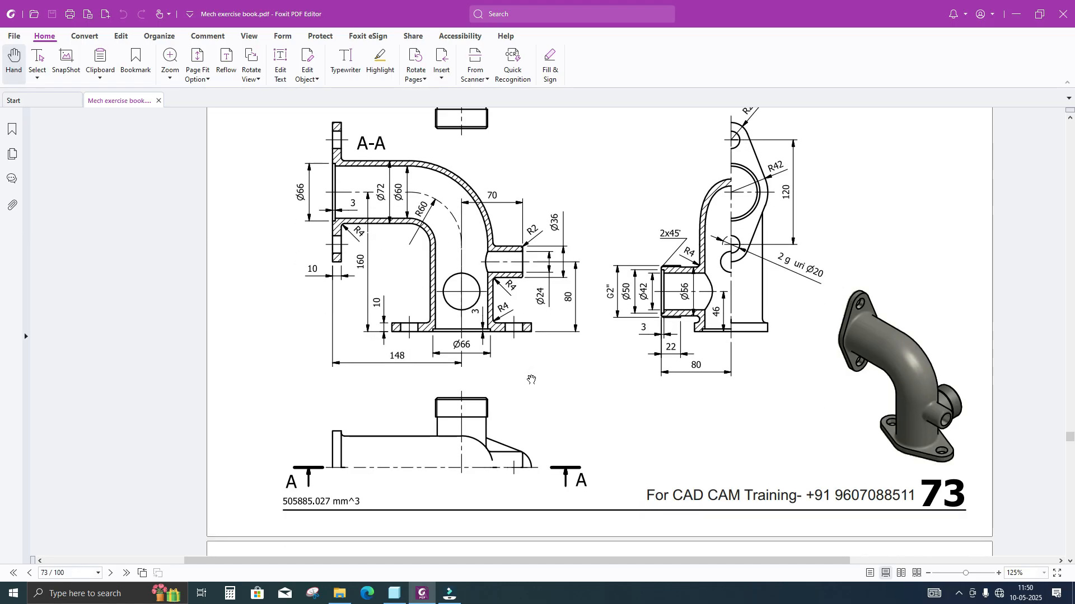
{"action": "scroll", "coordinate": [509, 475], "scroll_direction": "up", "scroll_amount": 3}
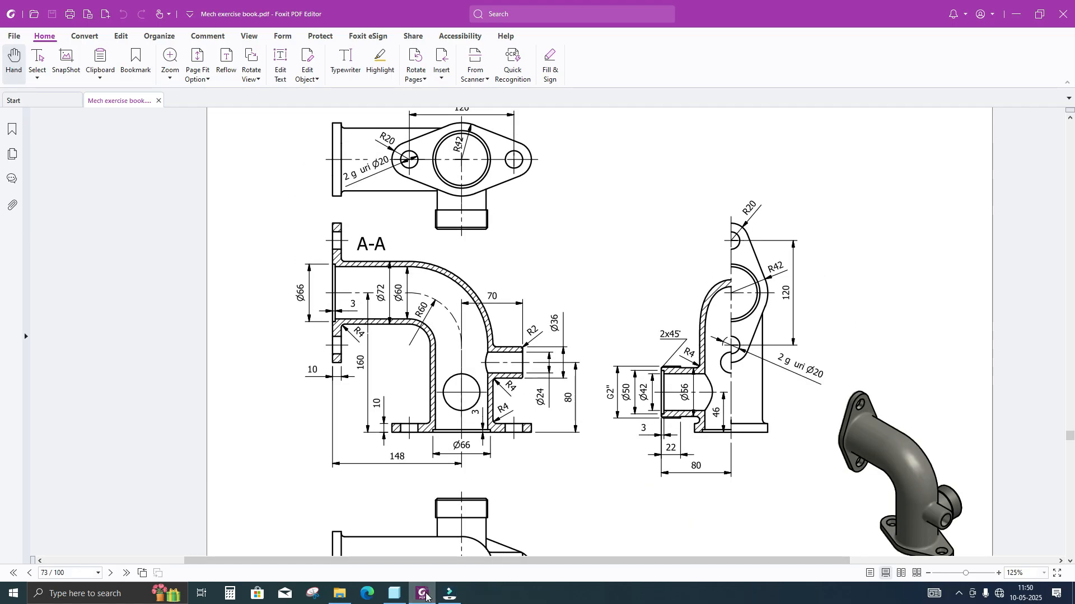
{"action": "left_click", "coordinate": [450, 593]}
{"action": "middle_click_drag", "start_coordinate": [550, 377], "coordinate": [492, 473]}
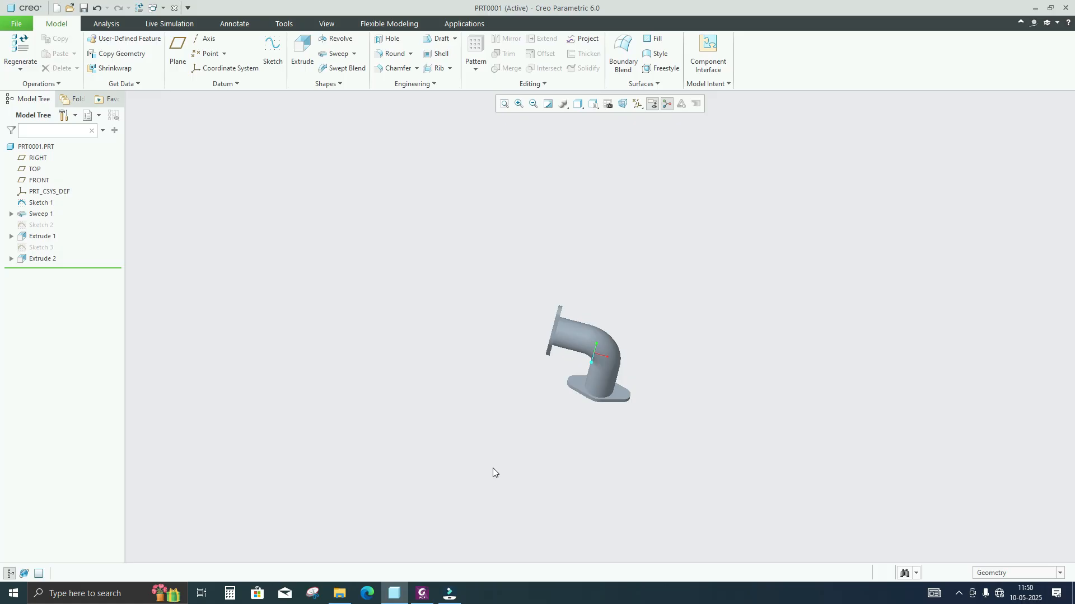
{"action": "left_click", "coordinate": [422, 593]}
{"action": "scroll", "coordinate": [465, 416], "scroll_direction": "down", "scroll_amount": 3}
{"action": "scroll", "coordinate": [465, 416], "scroll_direction": "up", "scroll_amount": 3}
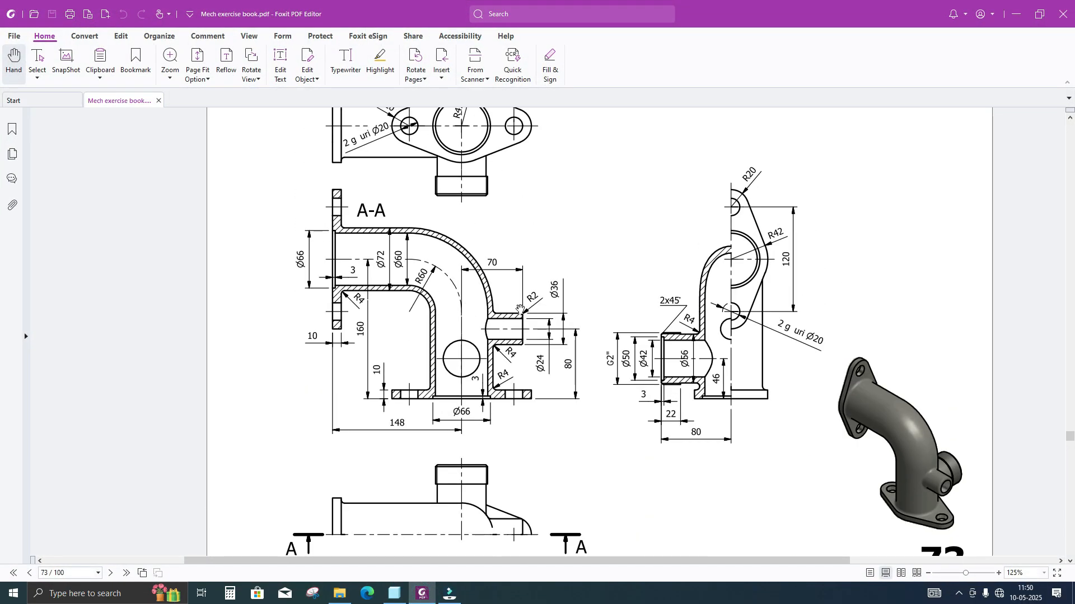
{"action": "left_click", "coordinate": [449, 593]}
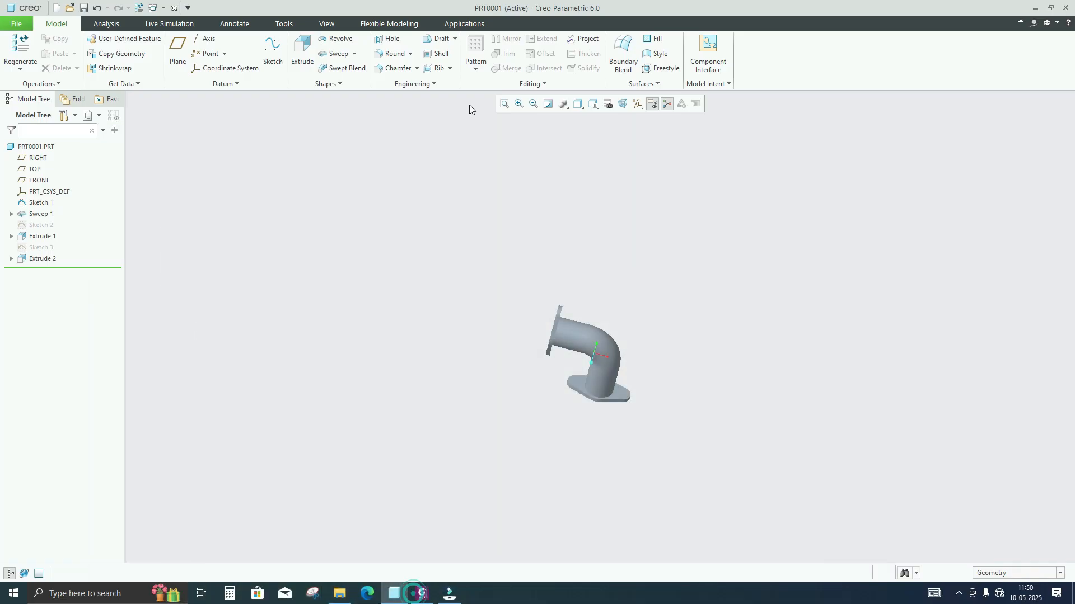
- Create a datum plane offset 70 mm from the RIGHT plane, on the outer side of the elbow
{"action": "left_click", "coordinate": [178, 53]}
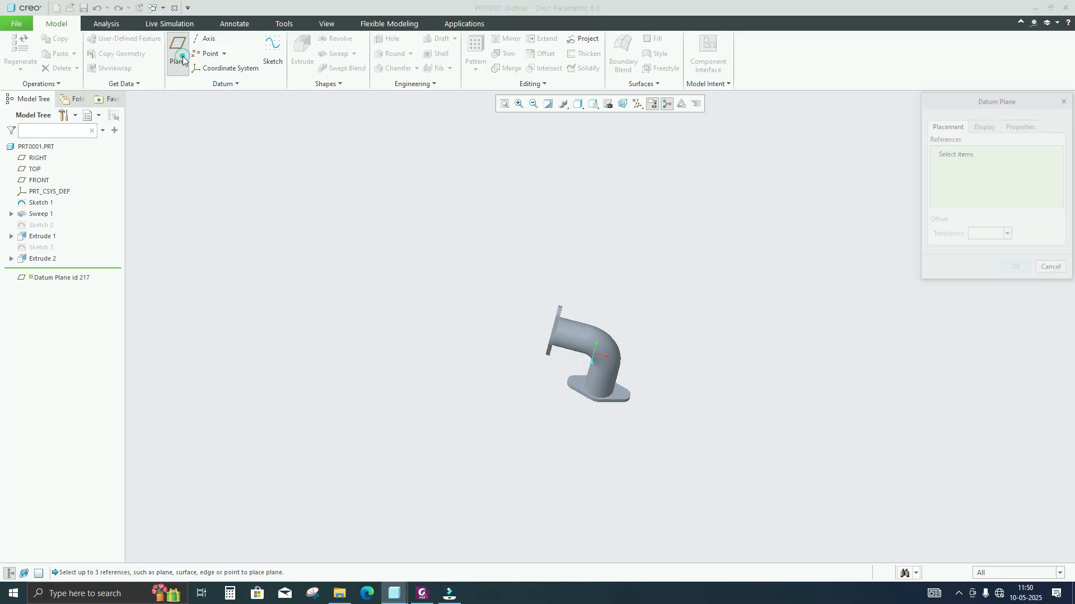
{"action": "left_click", "coordinate": [39, 181]}
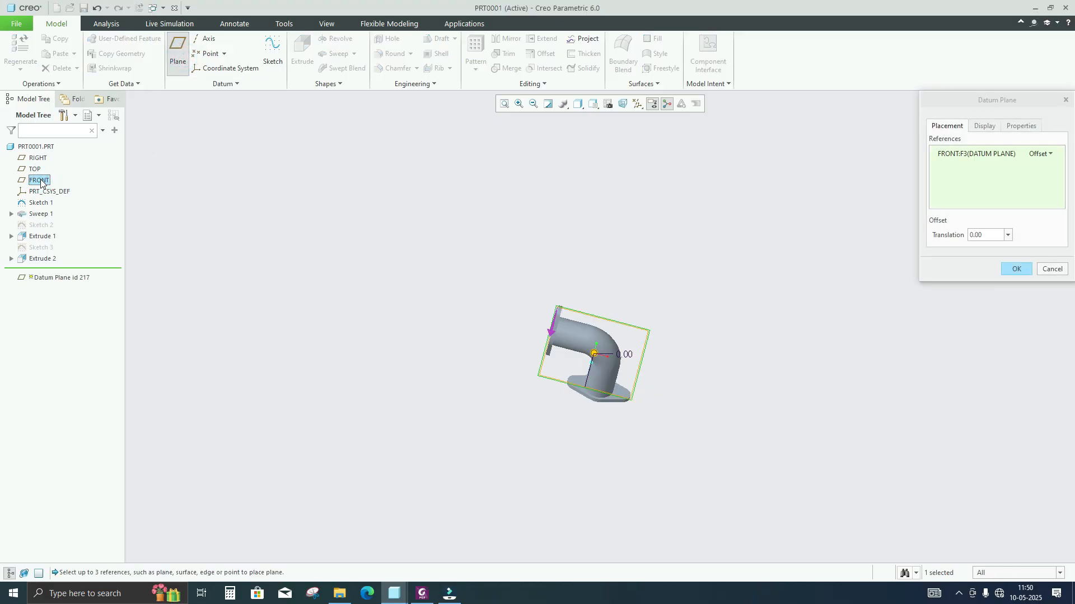
{"action": "left_click", "coordinate": [38, 169]}
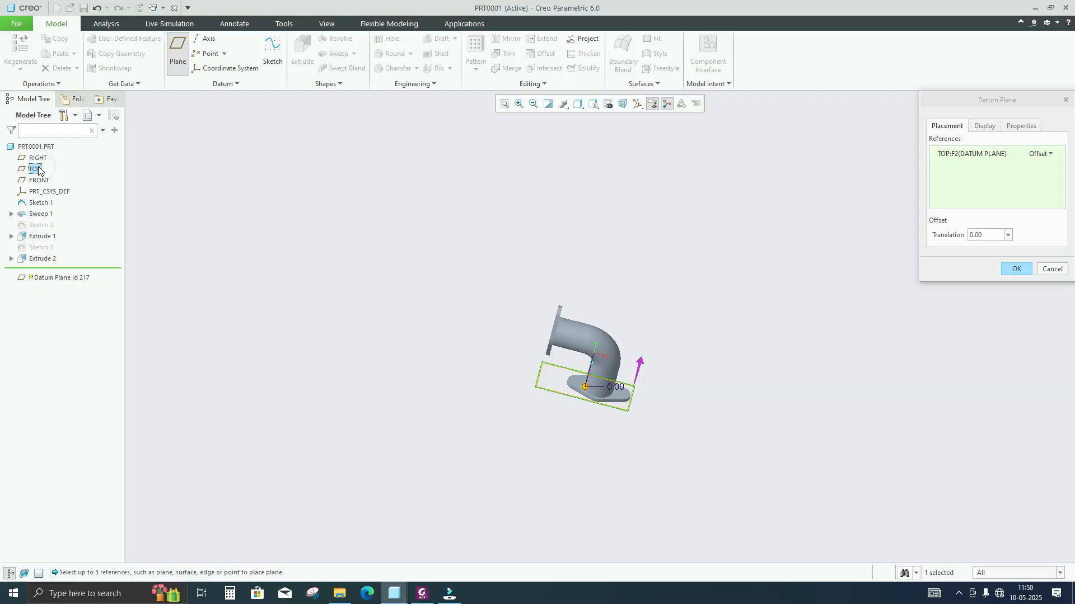
{"action": "left_click", "coordinate": [38, 158]}
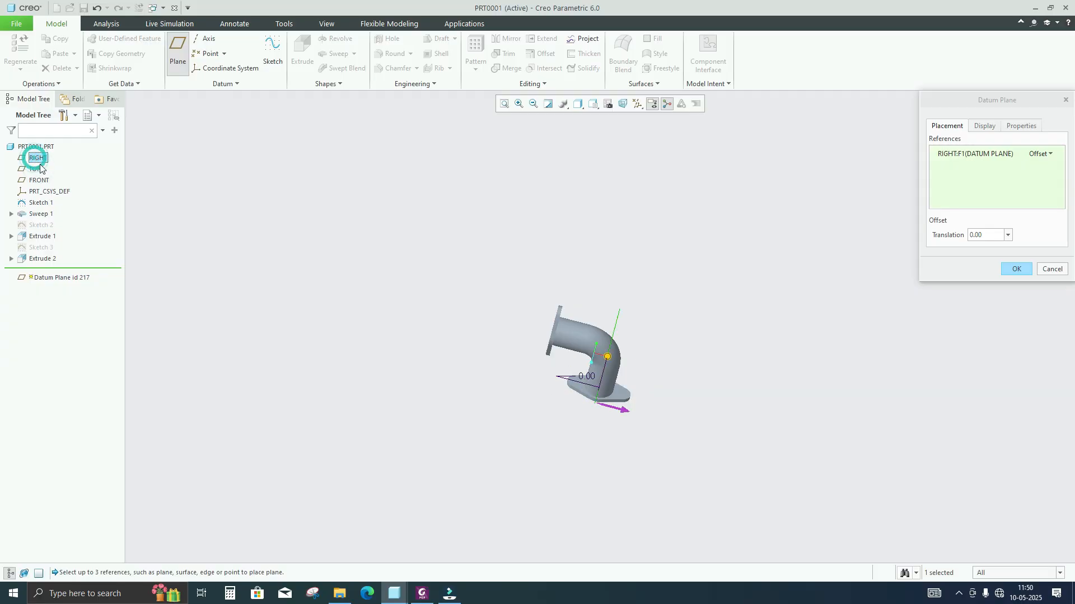
{"action": "left_click_drag", "start_coordinate": [608, 356], "coordinate": [670, 373]}
{"action": "double_click", "coordinate": [986, 231]}
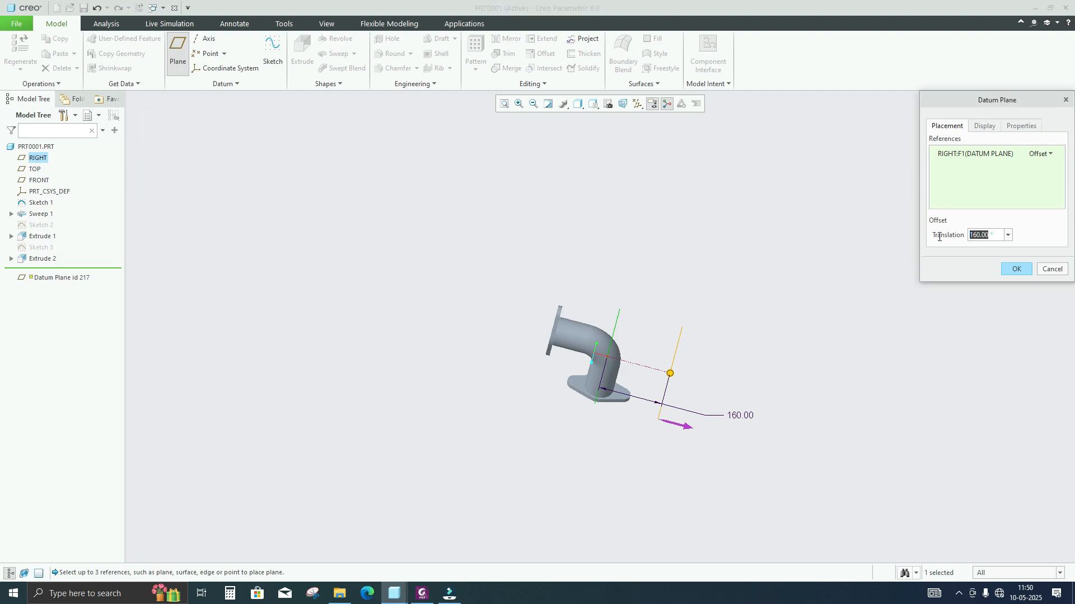
{"action": "type", "text": "70"}
{"action": "key", "text": "Return"}
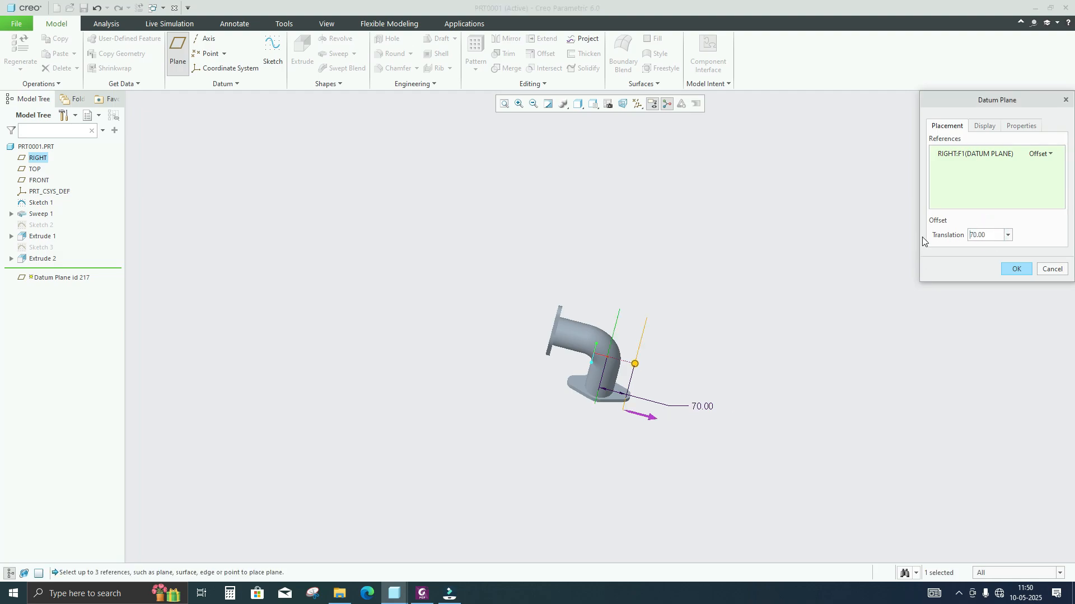
{"action": "left_click", "coordinate": [1016, 269]}
{"action": "scroll", "coordinate": [721, 360], "scroll_direction": "up", "scroll_amount": 2}
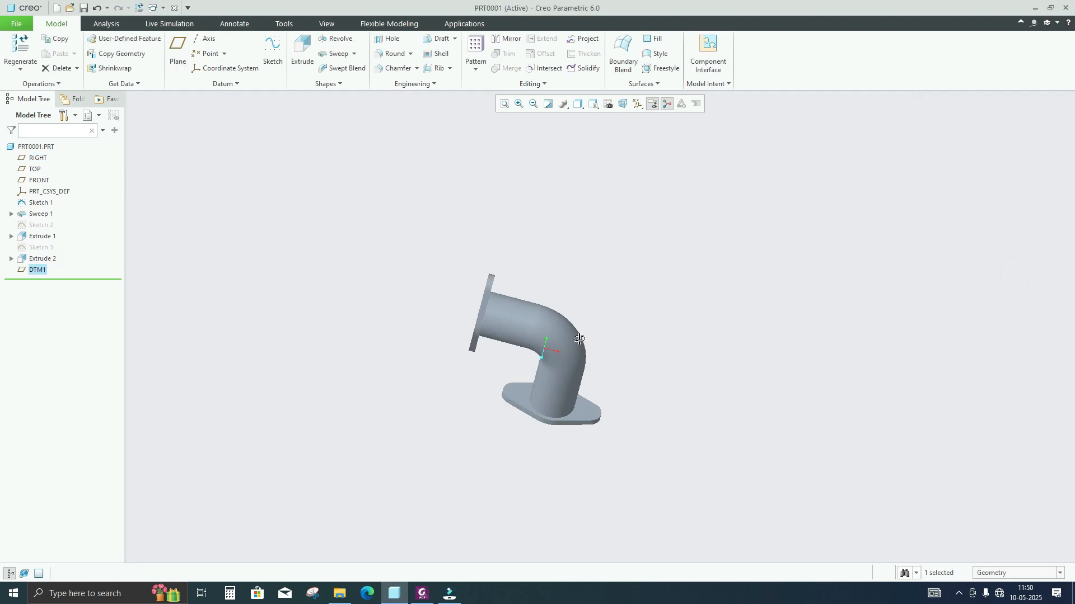
- Sketch a circle about 32 mm in diameter on the offset datum plane, centred on the vertical reference of the lower pipe
{"action": "left_click", "coordinate": [39, 271]}
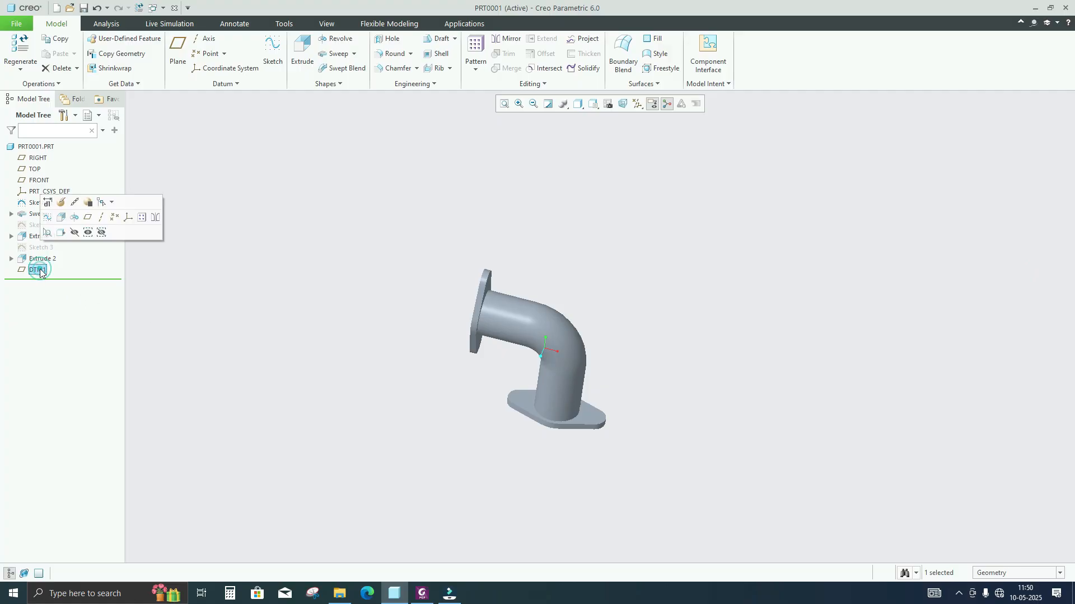
{"action": "key", "text": "s"}
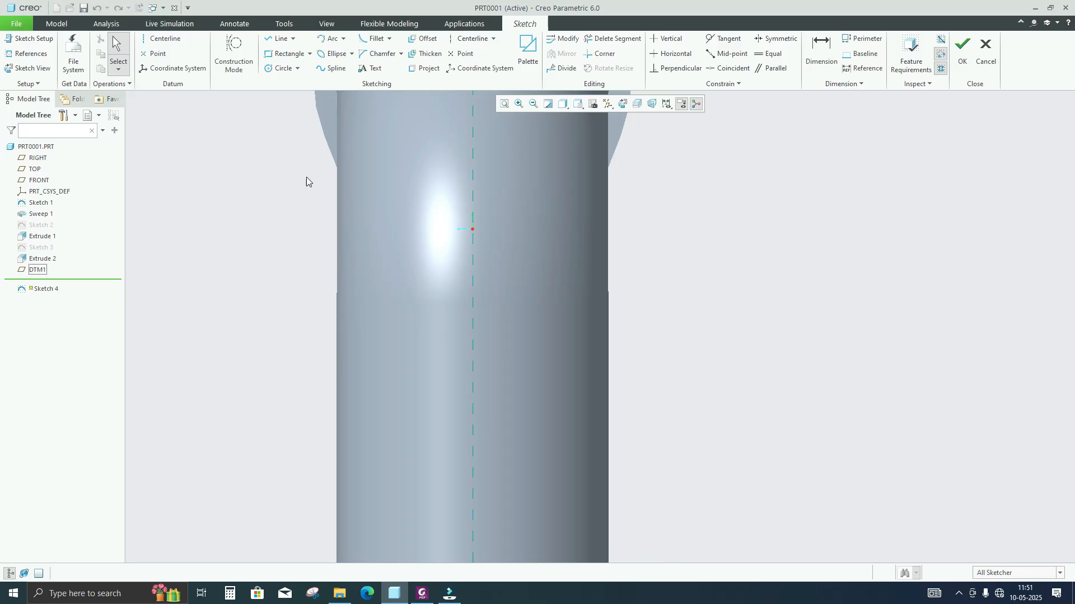
{"action": "key", "text": "c"}
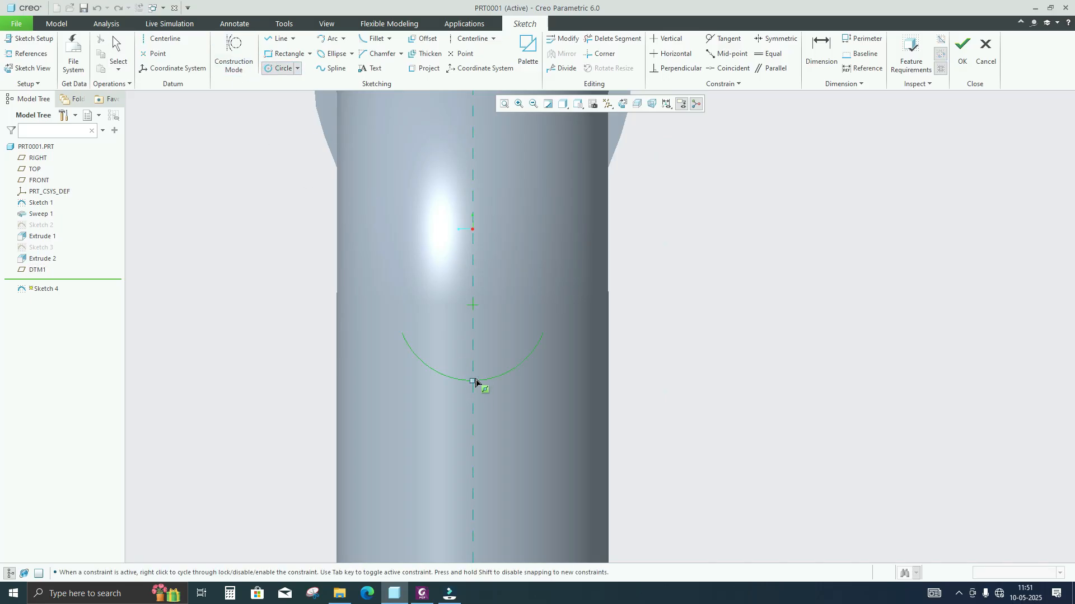
{"action": "left_click", "coordinate": [473, 399]}
{"action": "left_click", "coordinate": [532, 388]}
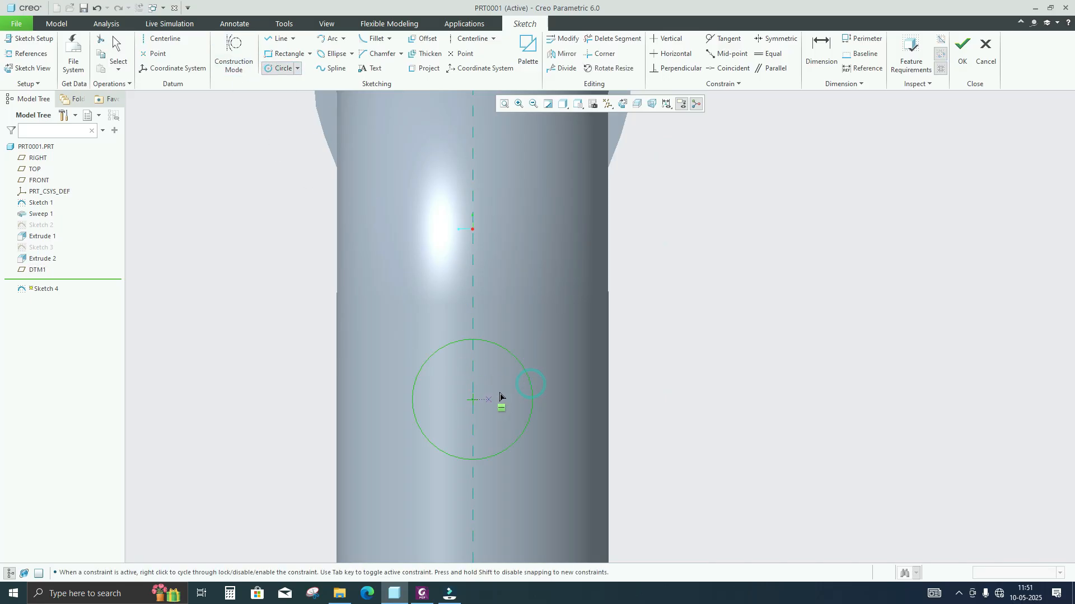
- Check the small branch's outer diameter in the PDF drawing and set the circle's diameter to 36 mm
{"action": "left_click", "coordinate": [421, 595]}
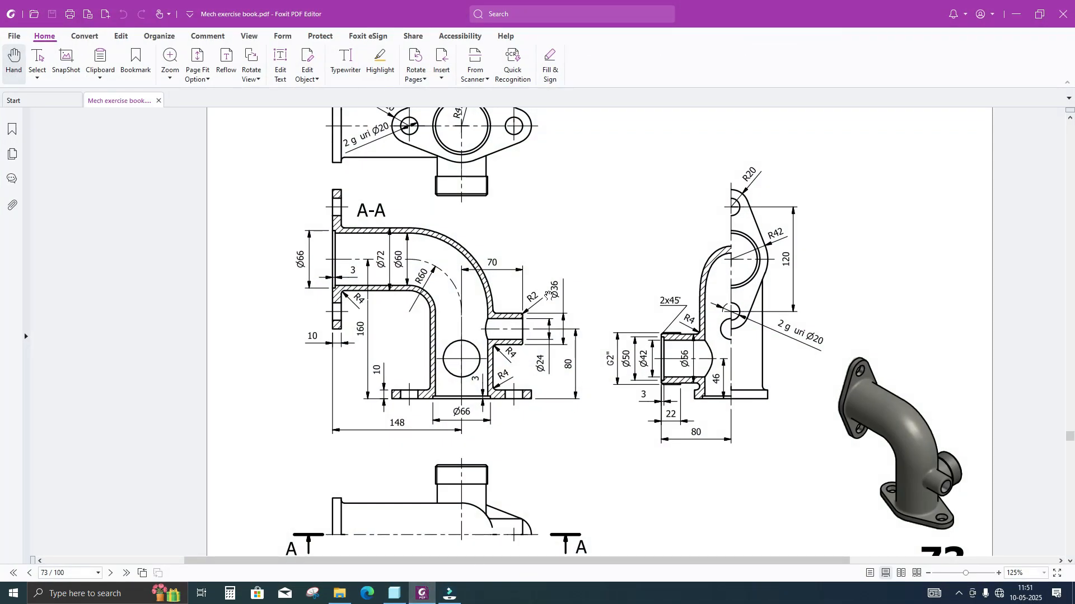
{"action": "left_click", "coordinate": [430, 592]}
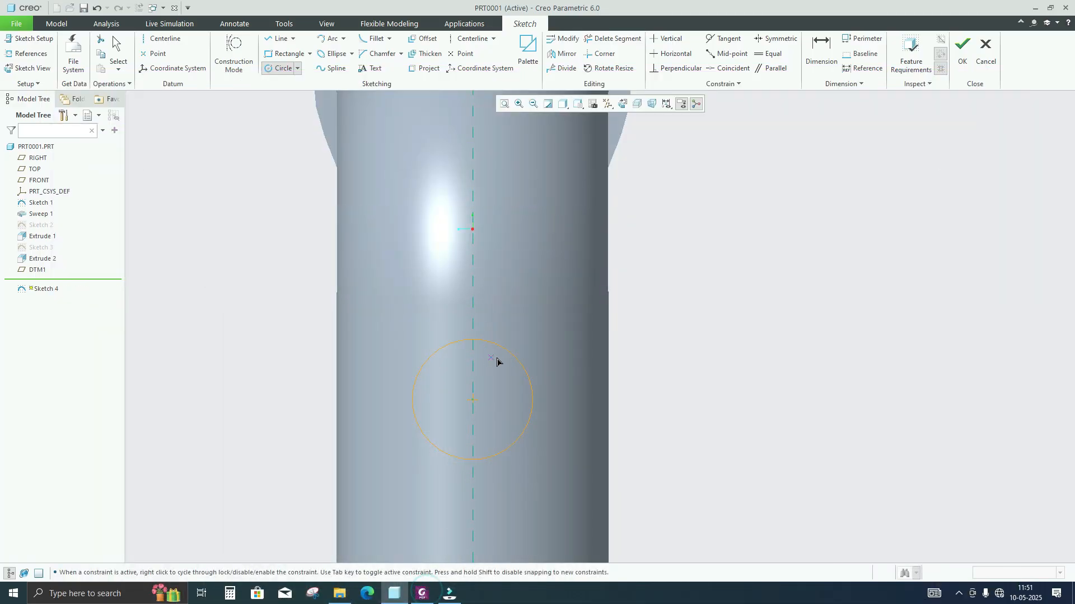
{"action": "middle_click", "coordinate": [496, 384]}
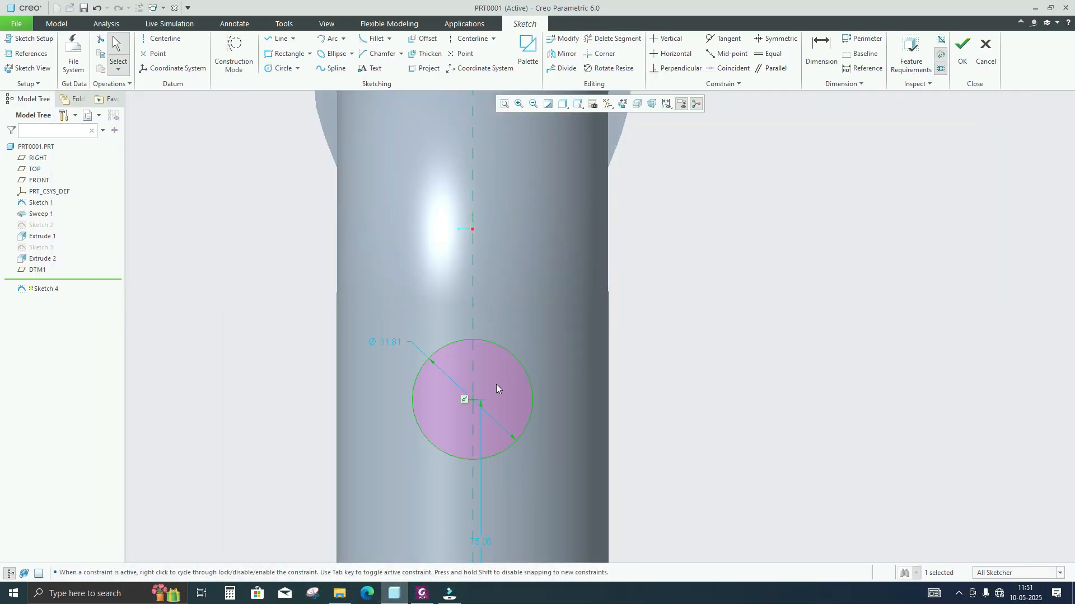
{"action": "double_click", "coordinate": [385, 345]}
{"action": "double_click", "coordinate": [363, 346]}
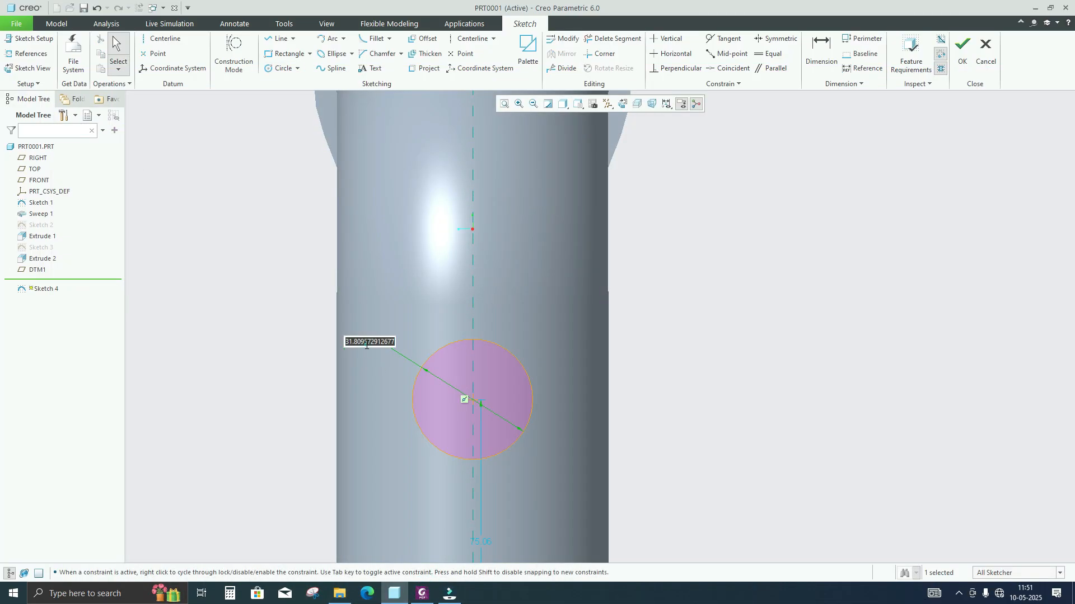
{"action": "type", "text": "36"}
{"action": "key", "text": "Return"}
{"action": "scroll", "coordinate": [385, 336], "scroll_direction": "up", "scroll_amount": 5}
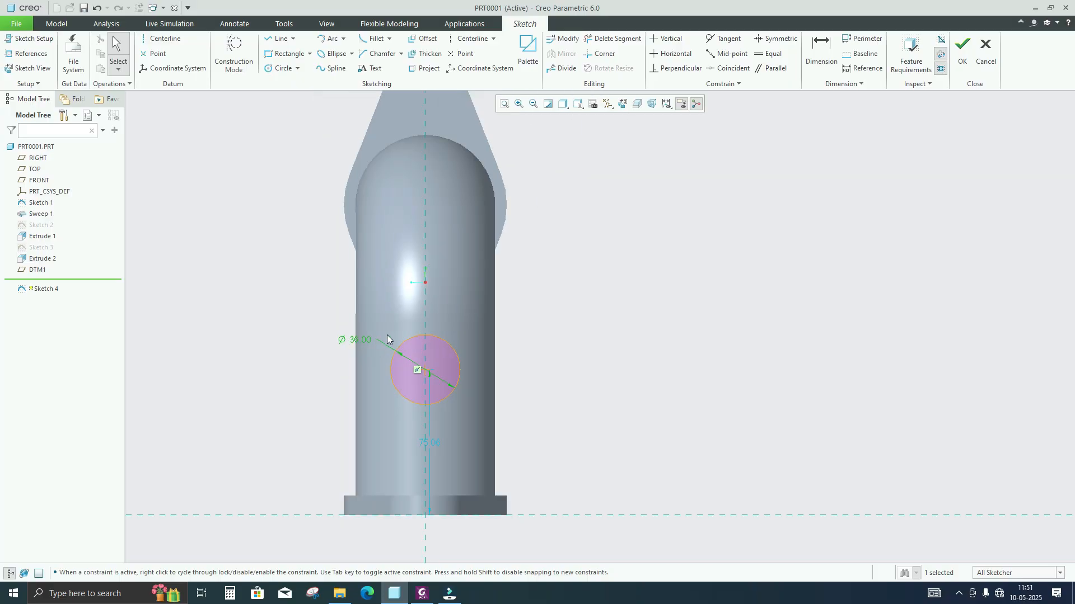
{"action": "middle_click_drag", "start_coordinate": [567, 309], "coordinate": [600, 315]}
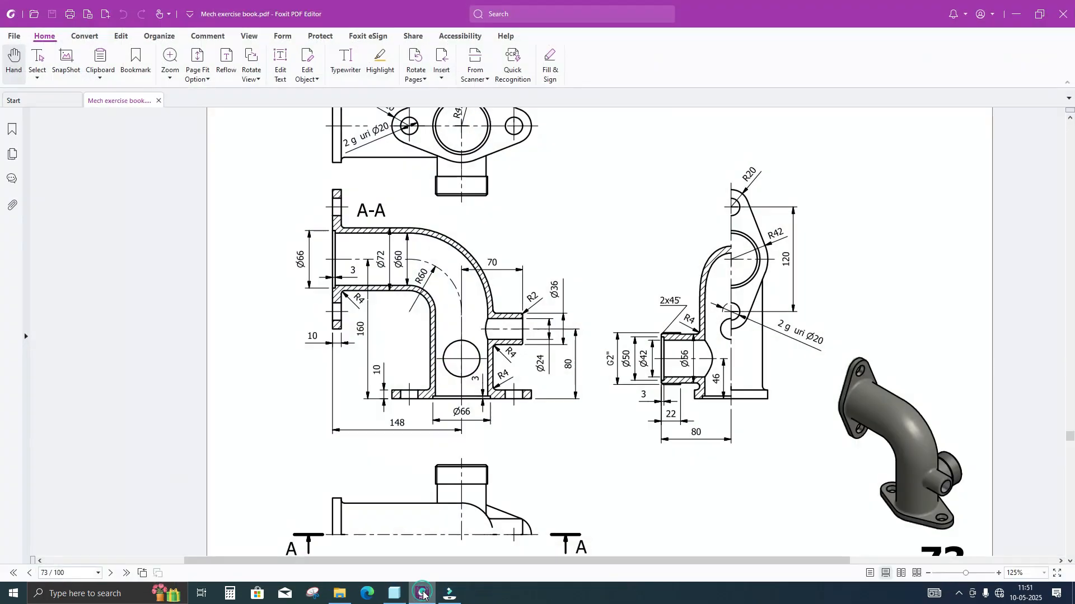
- Check the branch height in the PDF drawing, set the circle's centre 80 mm above the base reference, and finish the sketch
{"action": "left_click", "coordinate": [423, 594]}
{"action": "left_click", "coordinate": [423, 594]}
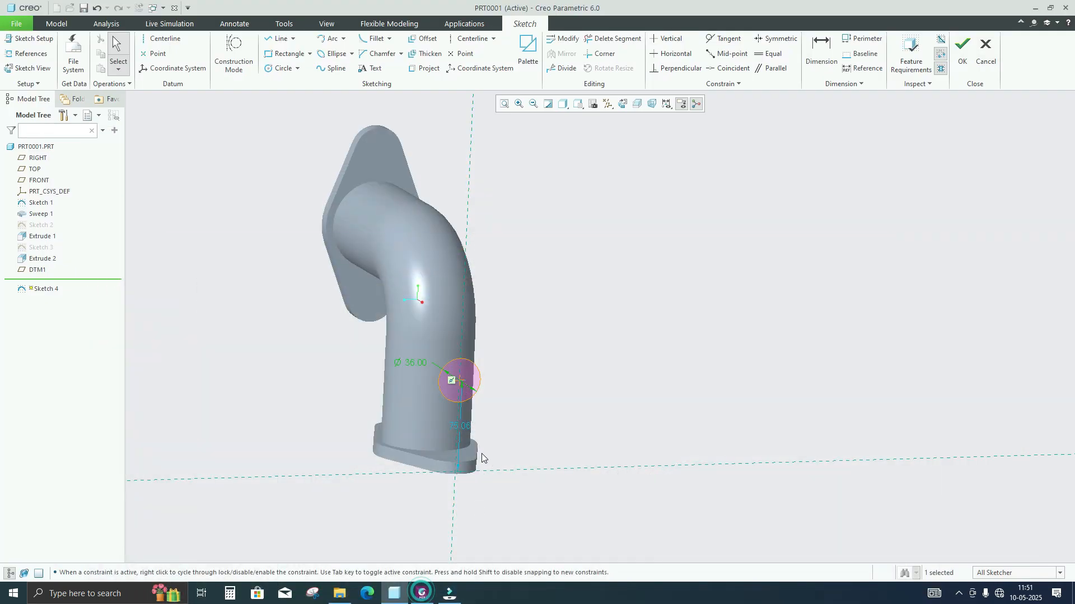
{"action": "double_click", "coordinate": [462, 425]}
{"action": "type", "text": "8"}
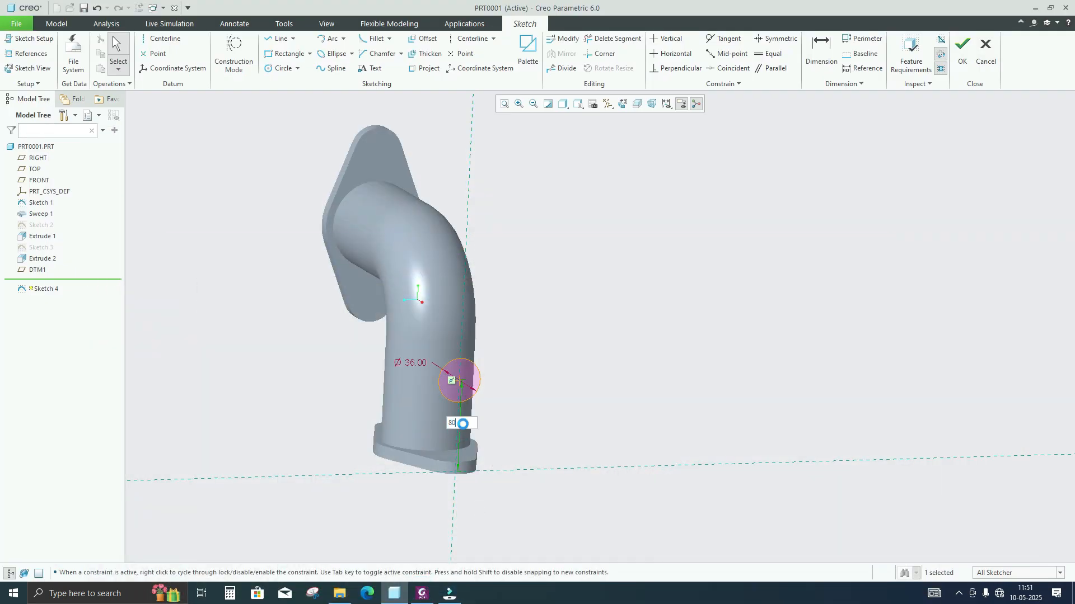
{"action": "type", "text": "0"}
{"action": "key", "text": "Return"}
{"action": "scroll", "coordinate": [538, 331], "scroll_direction": "up", "scroll_amount": 2}
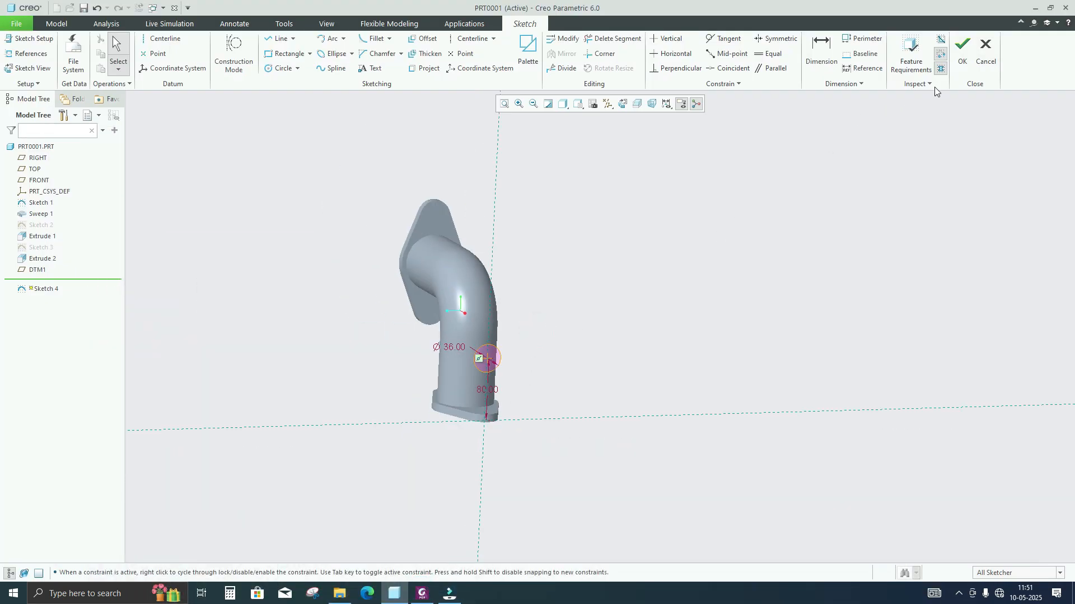
{"action": "left_click", "coordinate": [962, 51]}
{"action": "mouse_move", "coordinate": [849, 216]}
{"action": "middle_mouse_down"}
{"action": "mouse_move", "coordinate": [657, 343]}
{"action": "mouse_move", "coordinate": [615, 336]}
{"action": "middle_mouse_up"}
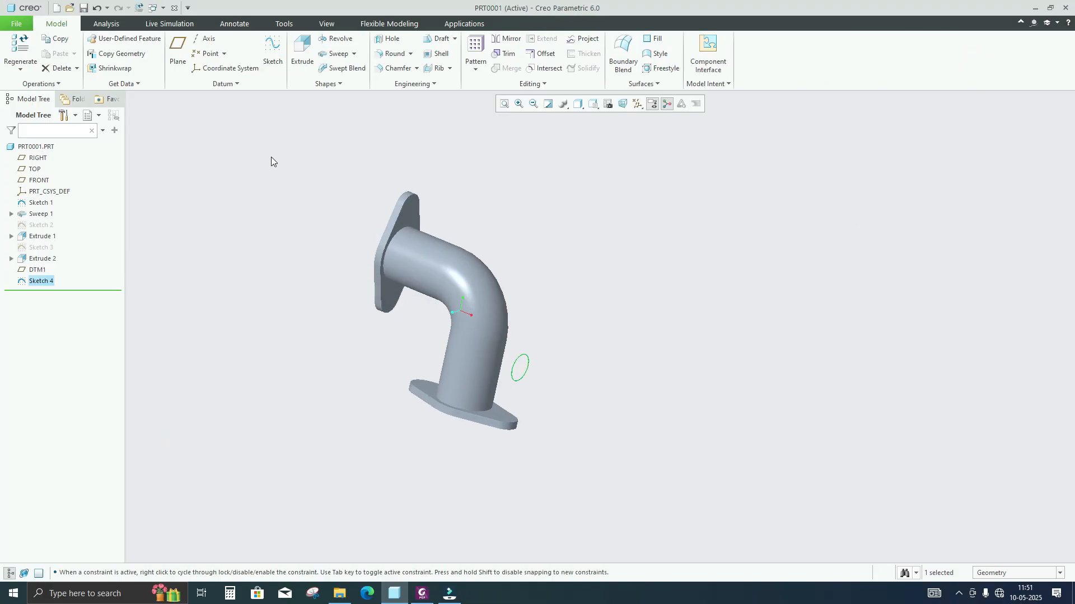
- Extrude the circle in the reversed direction into the elbow, with the depth option set to Through All
{"action": "left_click", "coordinate": [303, 53]}
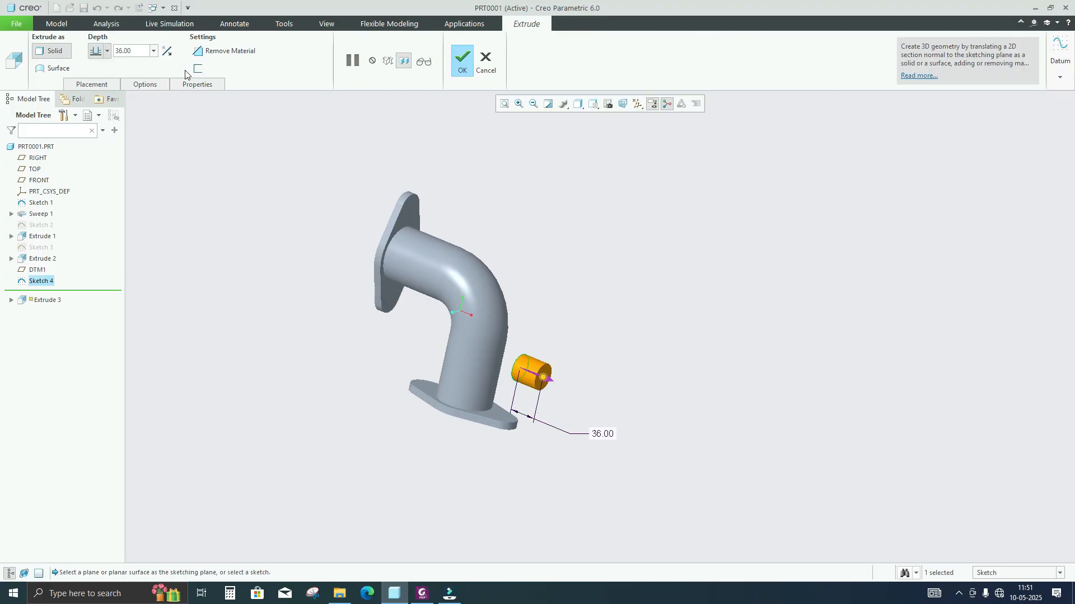
{"action": "left_click", "coordinate": [166, 51]}
{"action": "middle_click_drag", "start_coordinate": [251, 233], "coordinate": [297, 259]}
{"action": "scroll", "coordinate": [514, 367], "scroll_direction": "down", "scroll_amount": 2}
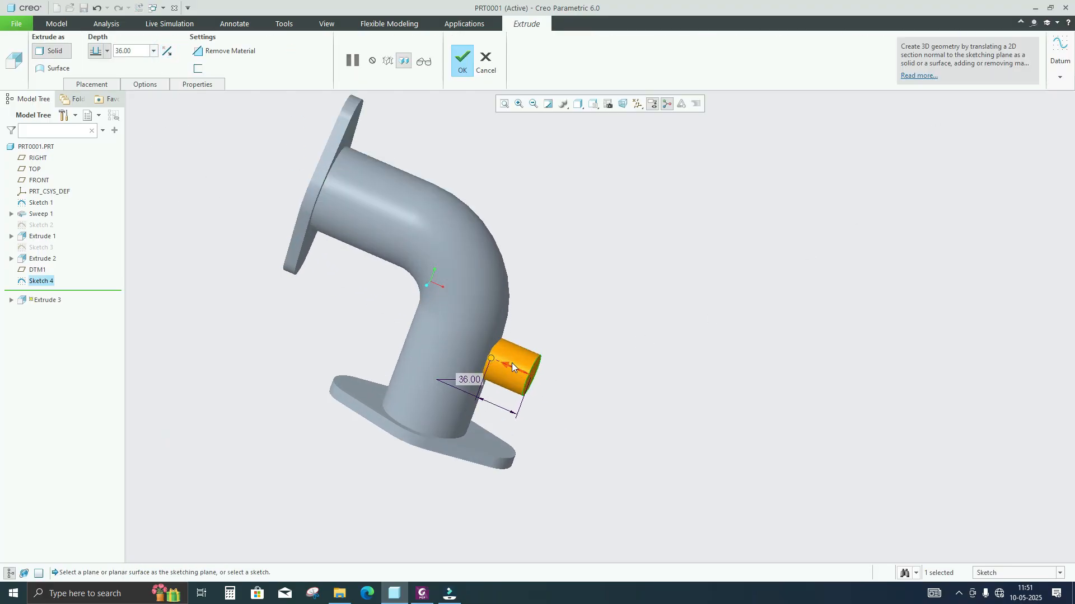
{"action": "scroll", "coordinate": [511, 364], "scroll_direction": "down", "scroll_amount": 2}
{"action": "middle_click_drag", "start_coordinate": [454, 361], "coordinate": [425, 360]}
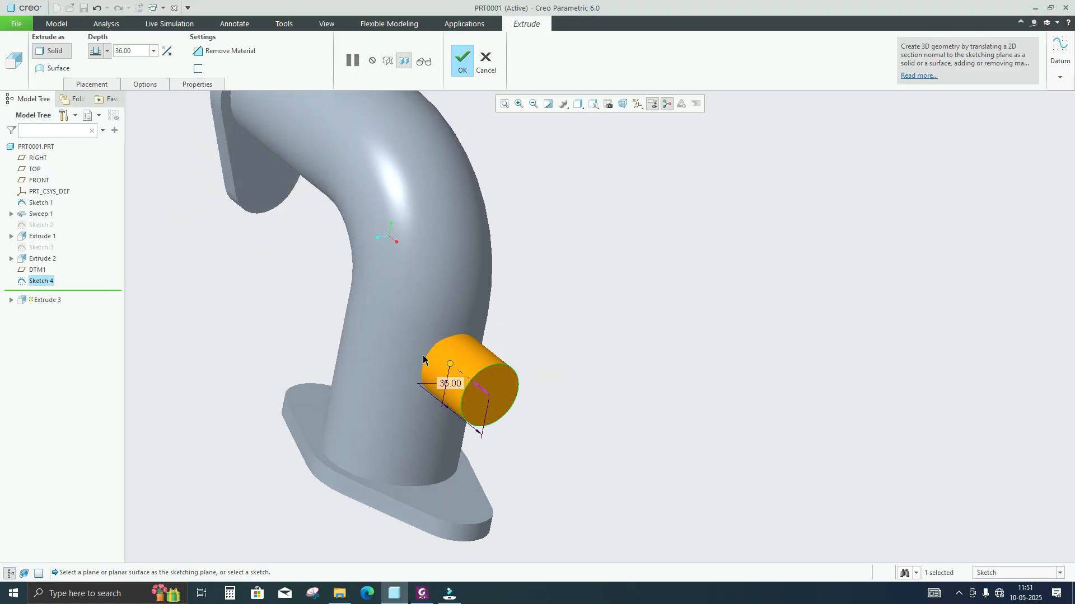
{"action": "scroll", "coordinate": [429, 360], "scroll_direction": "up", "scroll_amount": 3}
{"action": "scroll", "coordinate": [180, 116], "scroll_direction": "up", "scroll_amount": 2}
{"action": "left_click", "coordinate": [107, 51]}
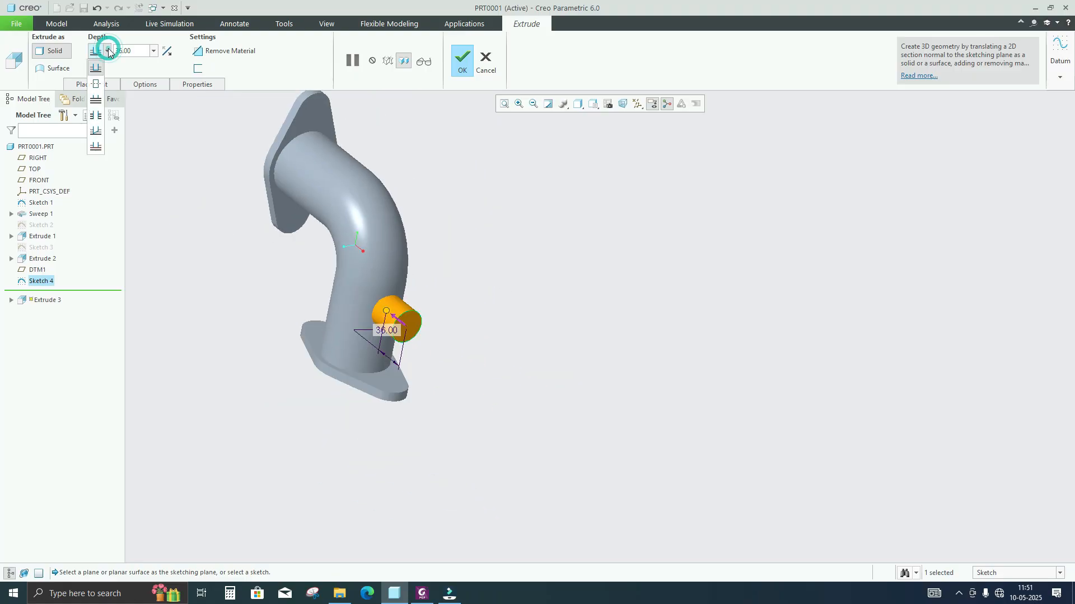
{"action": "left_click", "coordinate": [97, 118]}
{"action": "middle_click_drag", "start_coordinate": [344, 294], "coordinate": [369, 299]}
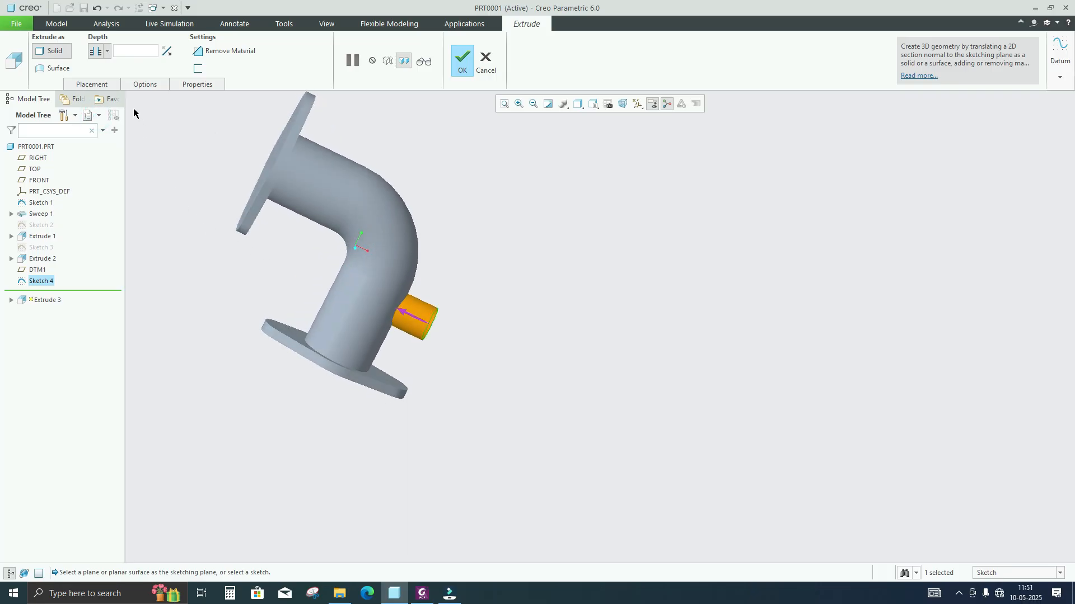
- Try extruding the branch to intersect with the outer surface of the lower vertical pipe
{"action": "left_click", "coordinate": [107, 51]}
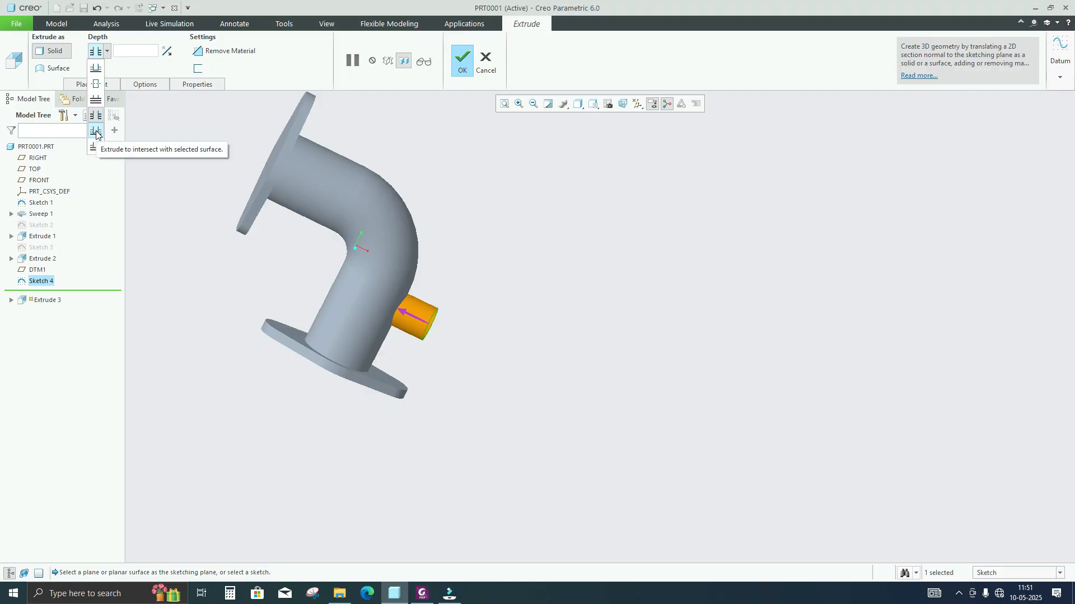
{"action": "left_click", "coordinate": [97, 133]}
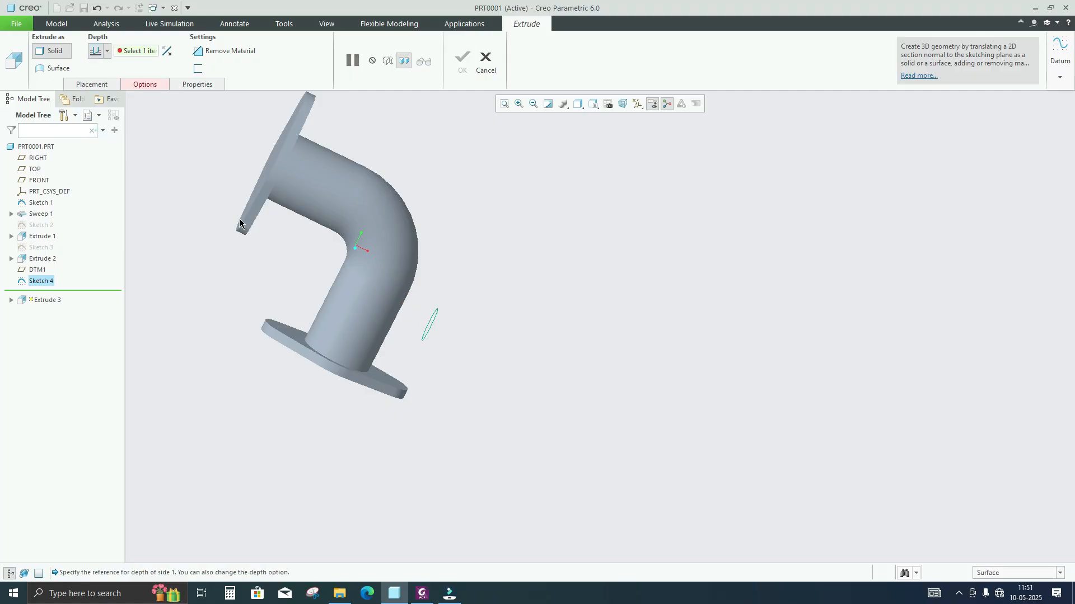
{"action": "left_click", "coordinate": [388, 306]}
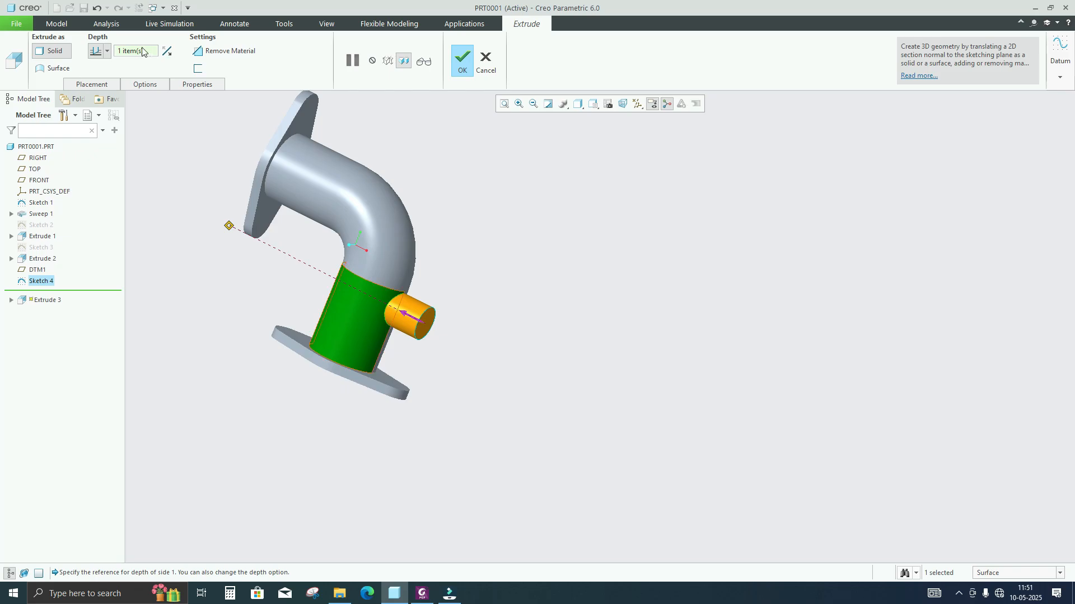
- Switch the branch extrusion's depth back to Through All and complete the feature
{"action": "left_click", "coordinate": [107, 51]}
{"action": "left_click", "coordinate": [95, 114]}
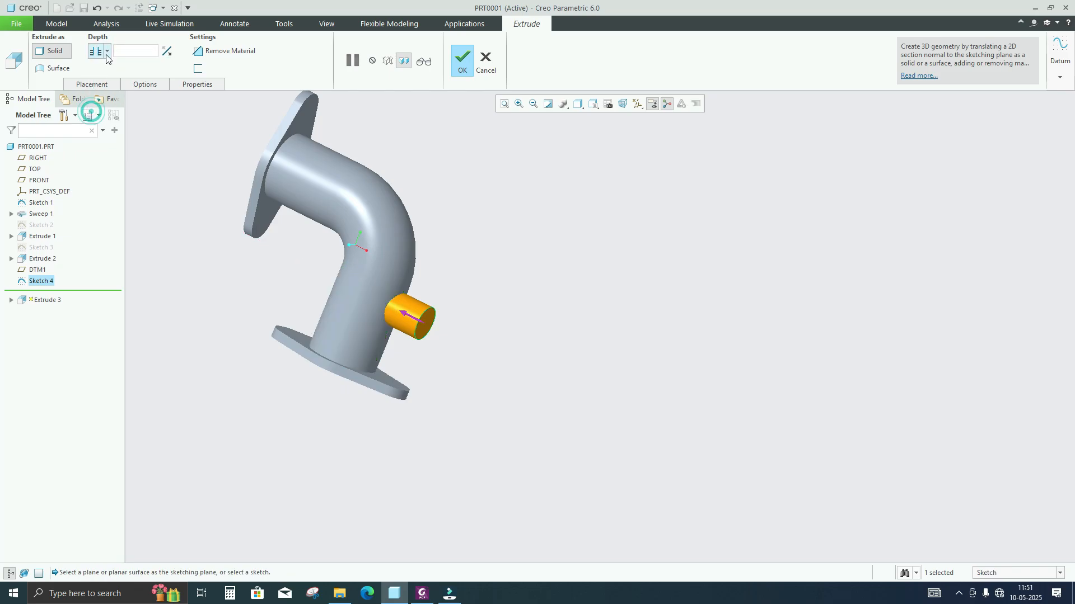
{"action": "left_click", "coordinate": [460, 61]}
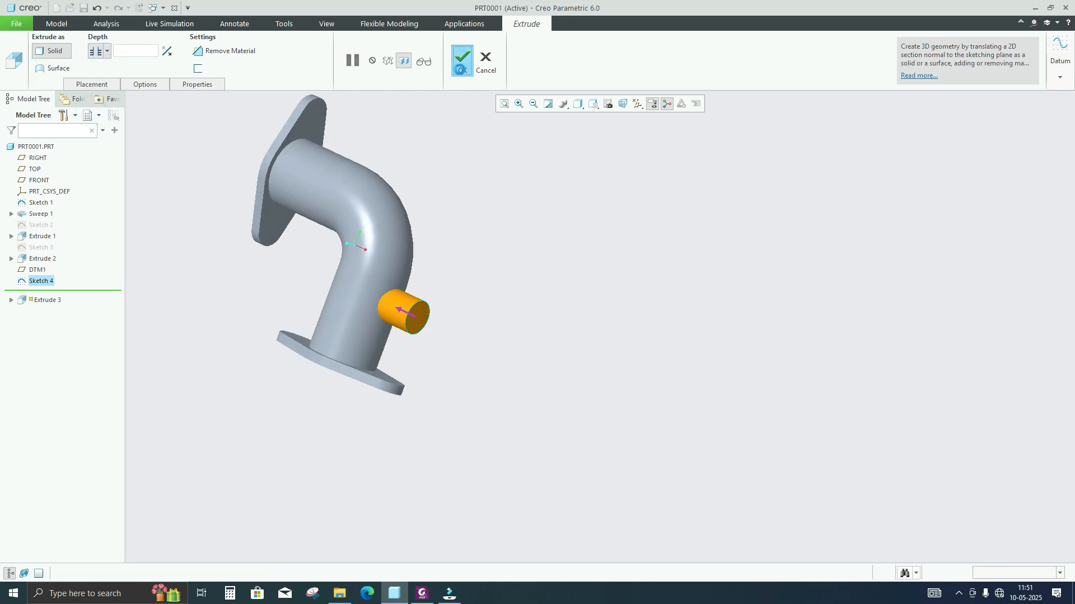
- Examine the top, section and side views of exercise 73 for the larger side branch, and return to the model's default view
{"action": "left_click", "coordinate": [422, 595]}
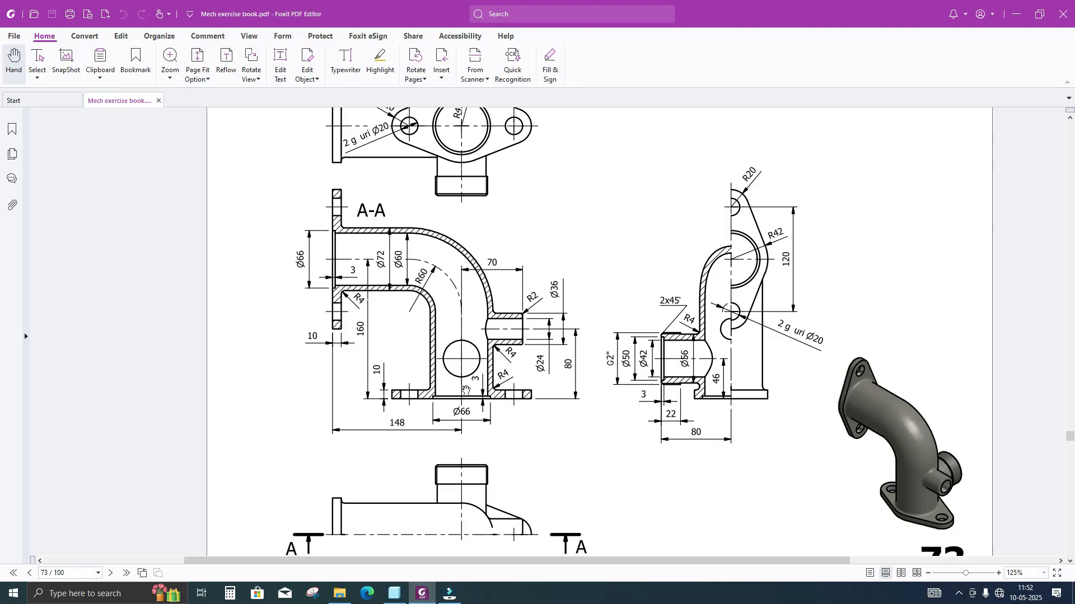
{"action": "scroll", "coordinate": [465, 390], "scroll_direction": "up", "scroll_amount": 3}
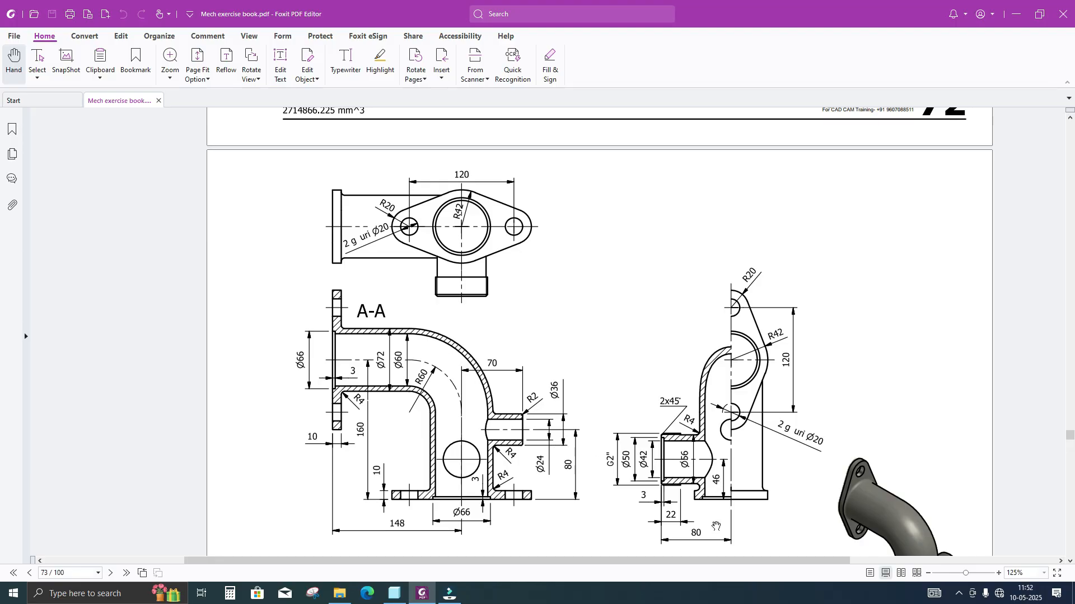
{"action": "scroll", "coordinate": [612, 501], "scroll_direction": "down", "scroll_amount": 1}
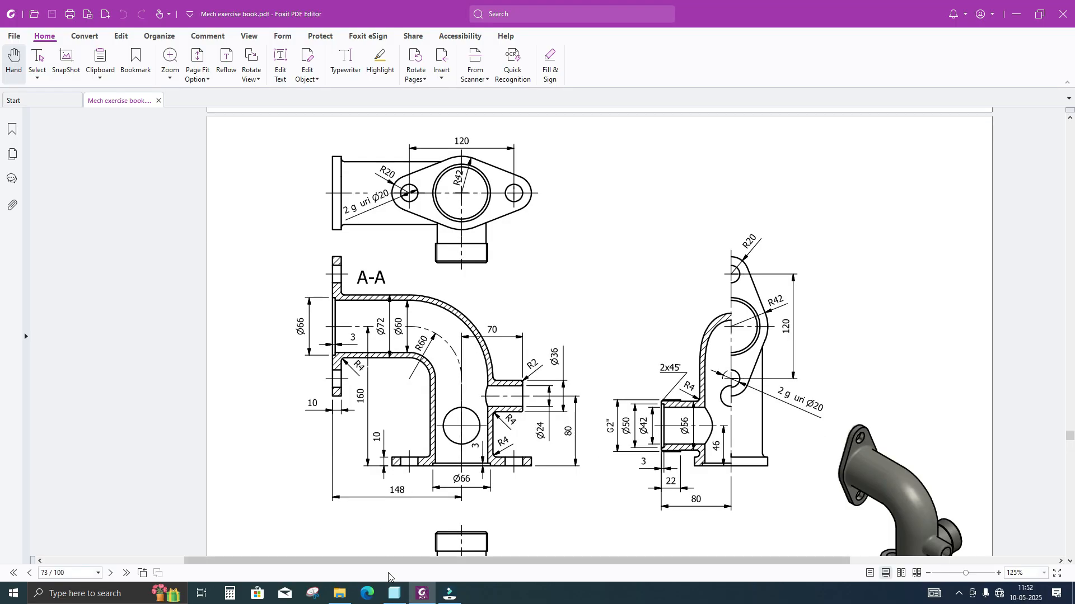
{"action": "left_click", "coordinate": [422, 593]}
{"action": "left_click", "coordinate": [532, 375]}
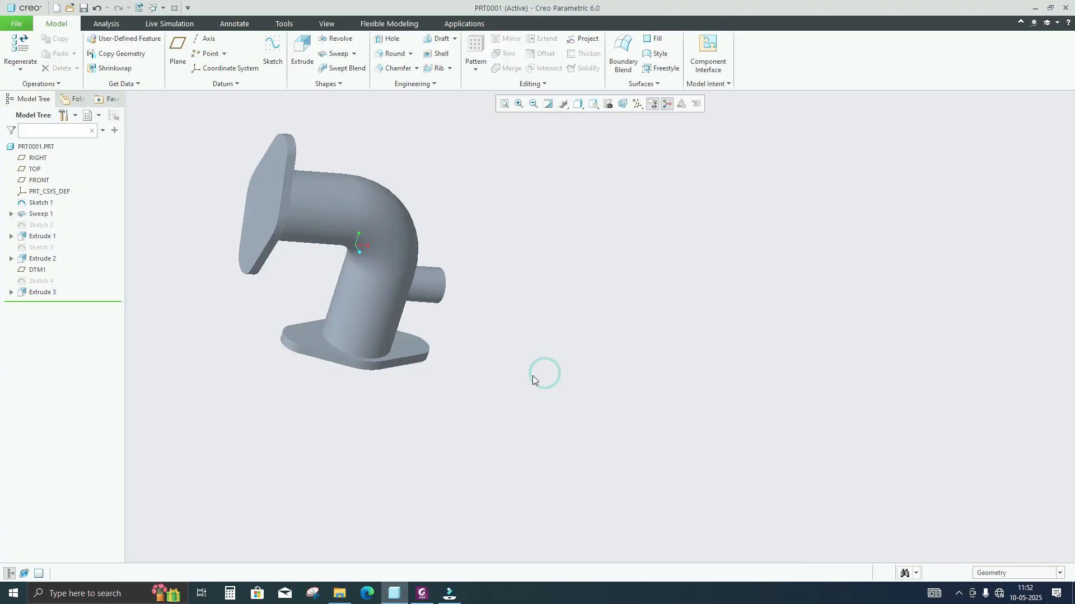
{"action": "key", "text": "ctrl+d"}
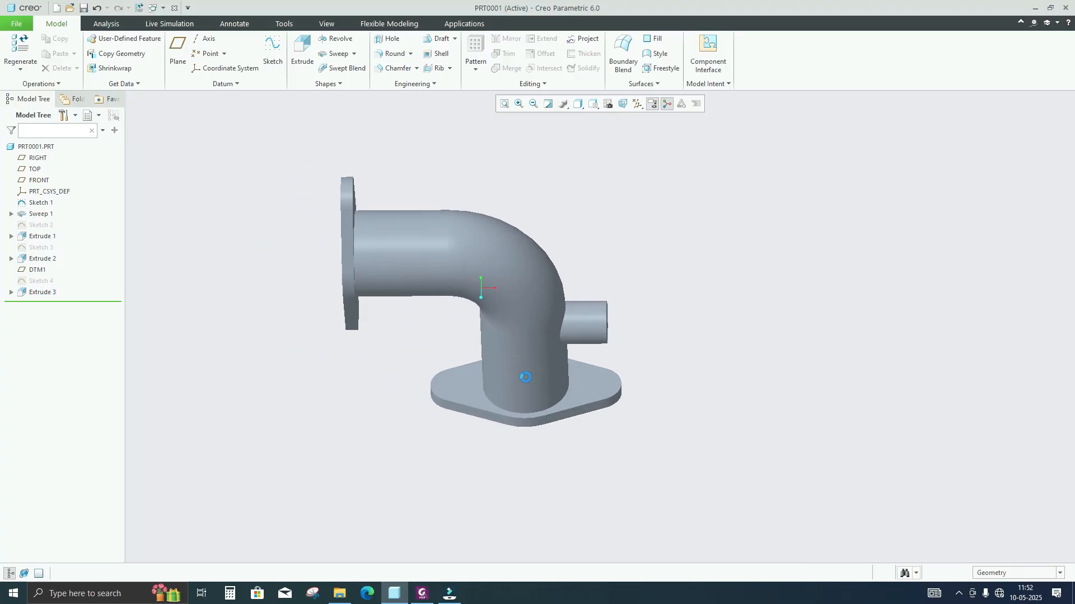
- Create a datum plane offset 80 from FRONT, on the opposite side from the default offset direction
{"action": "left_click", "coordinate": [39, 160]}
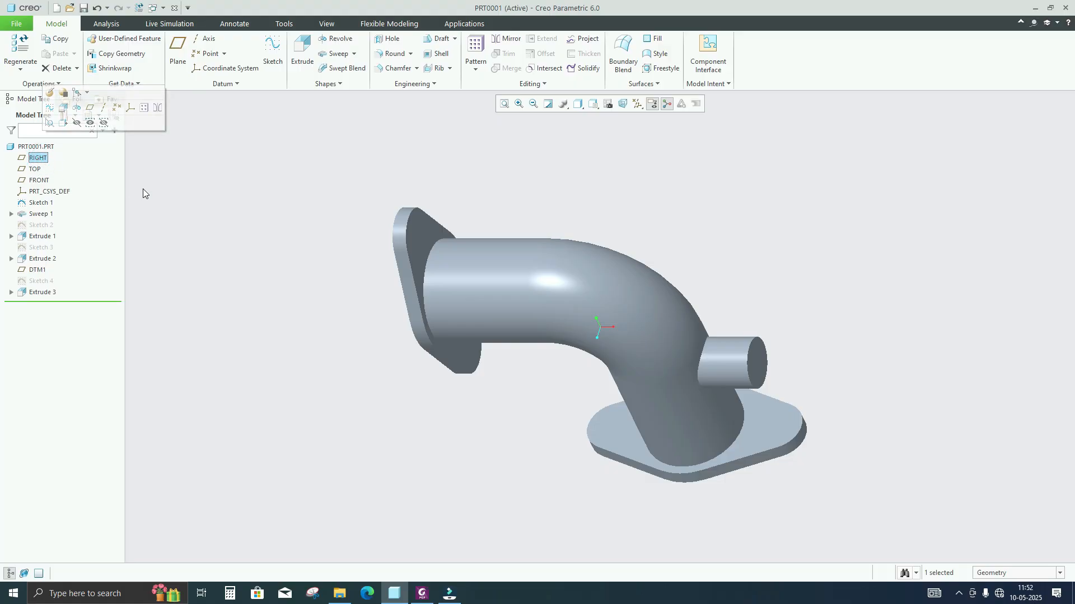
{"action": "left_click", "coordinate": [38, 180]}
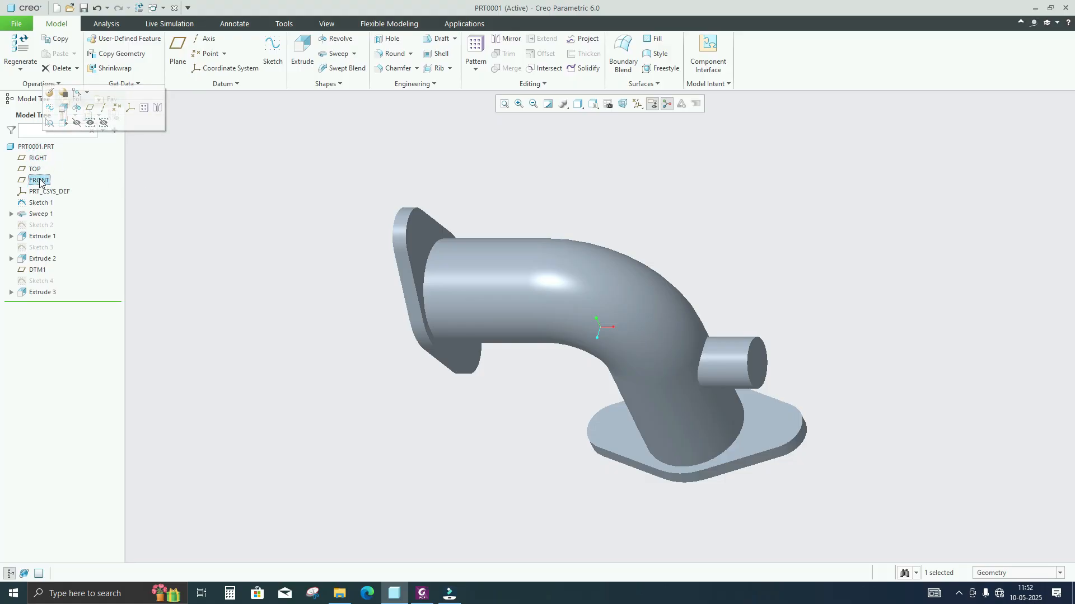
{"action": "left_click", "coordinate": [175, 66]}
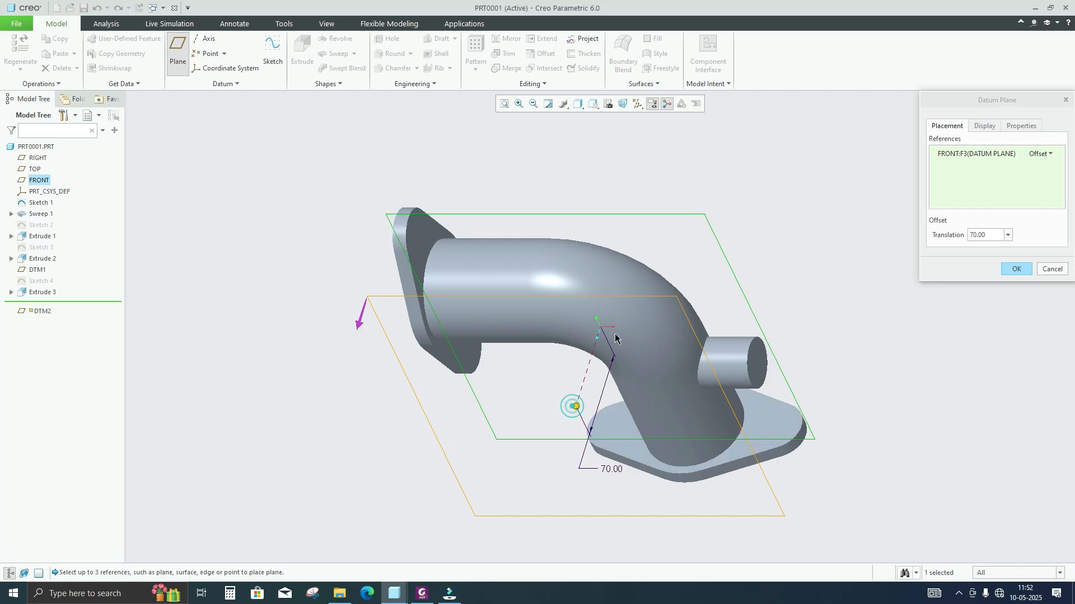
{"action": "left_click_drag", "start_coordinate": [576, 407], "coordinate": [638, 204]}
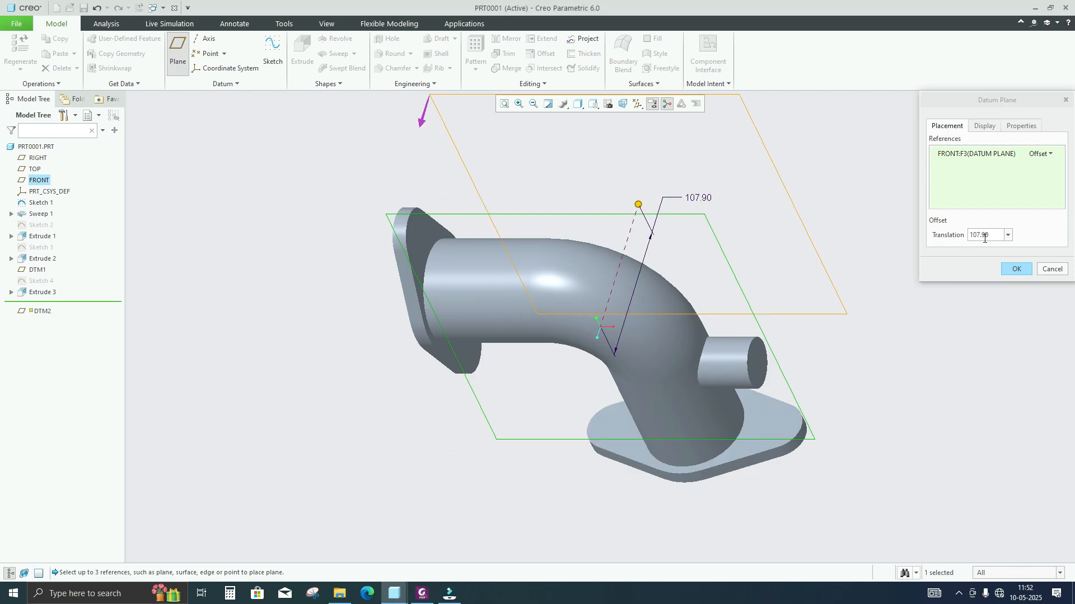
{"action": "left_click", "coordinate": [423, 595]}
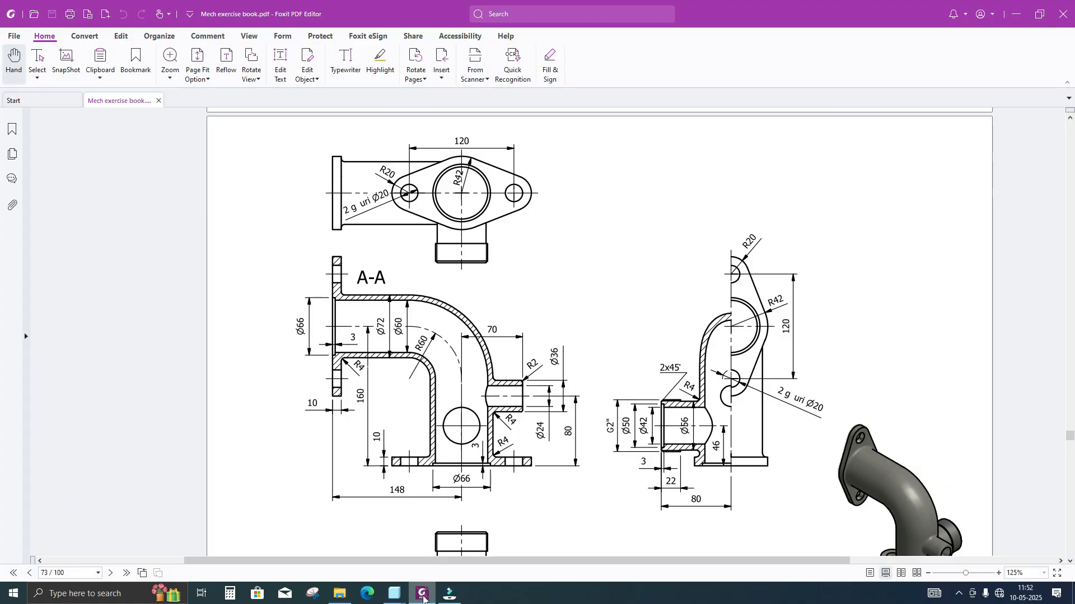
{"action": "left_click", "coordinate": [422, 594]}
{"action": "double_click", "coordinate": [986, 235]}
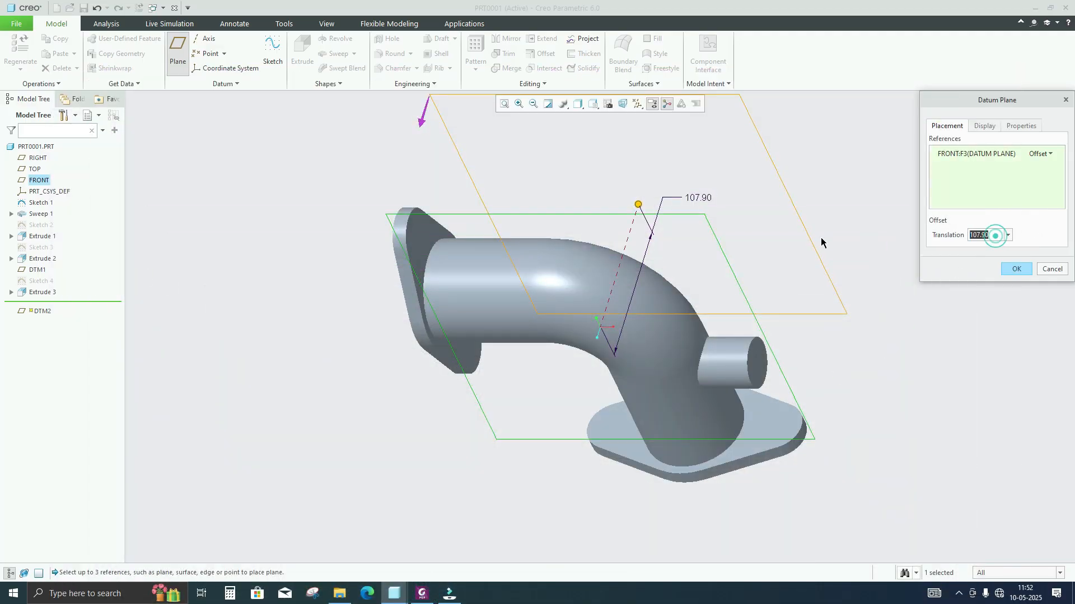
{"action": "type", "text": "80"}
{"action": "key", "text": "Return"}
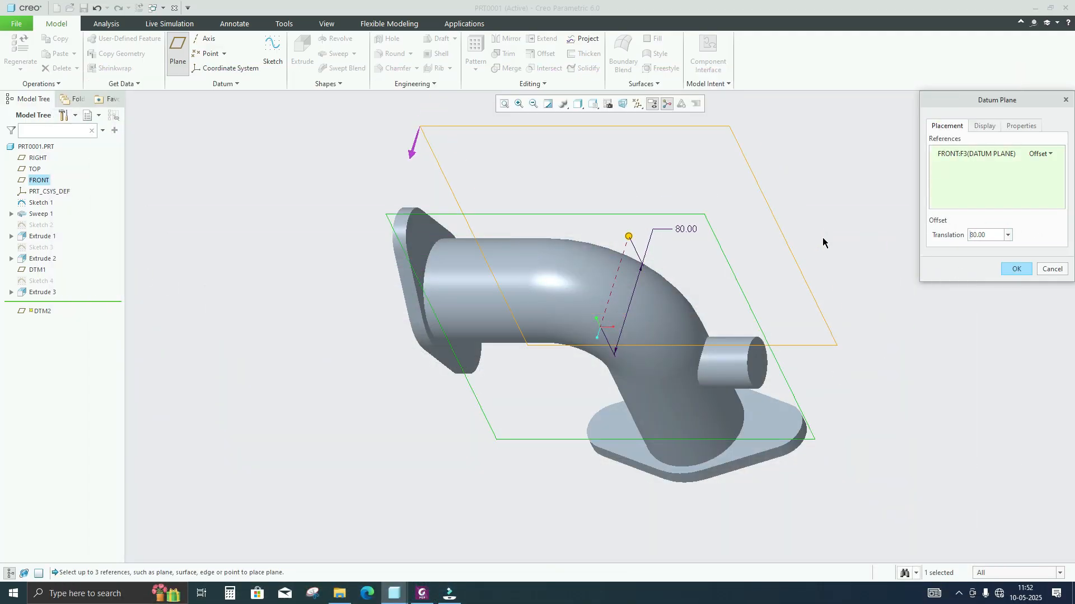
{"action": "left_click", "coordinate": [1014, 270]}
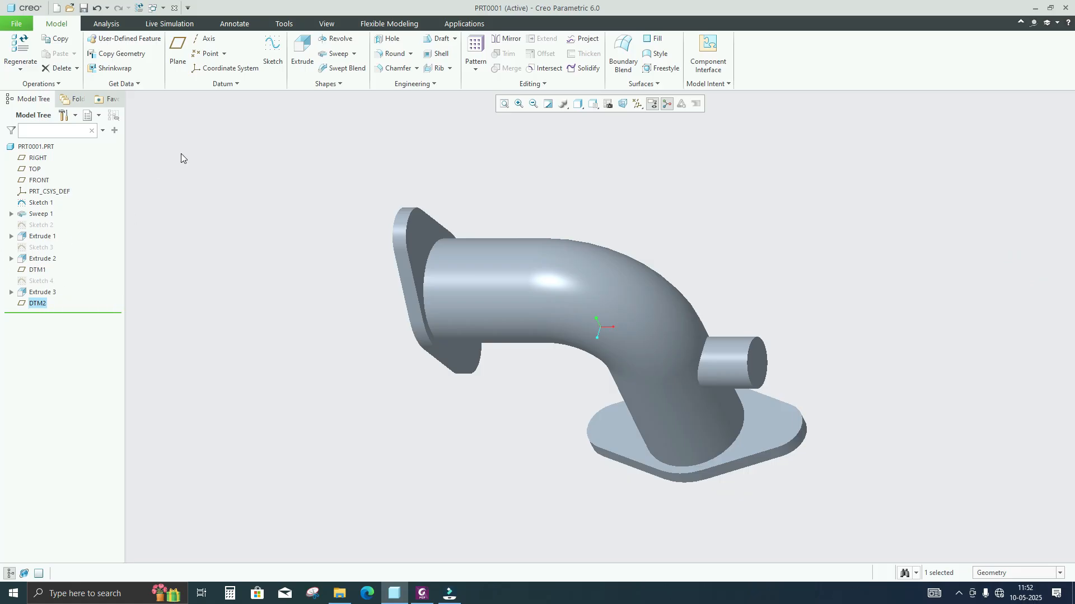
- On the new offset plane, sketch a circle about 41 in diameter centred on the lower pipe's vertical axis
{"action": "left_click", "coordinate": [272, 53]}
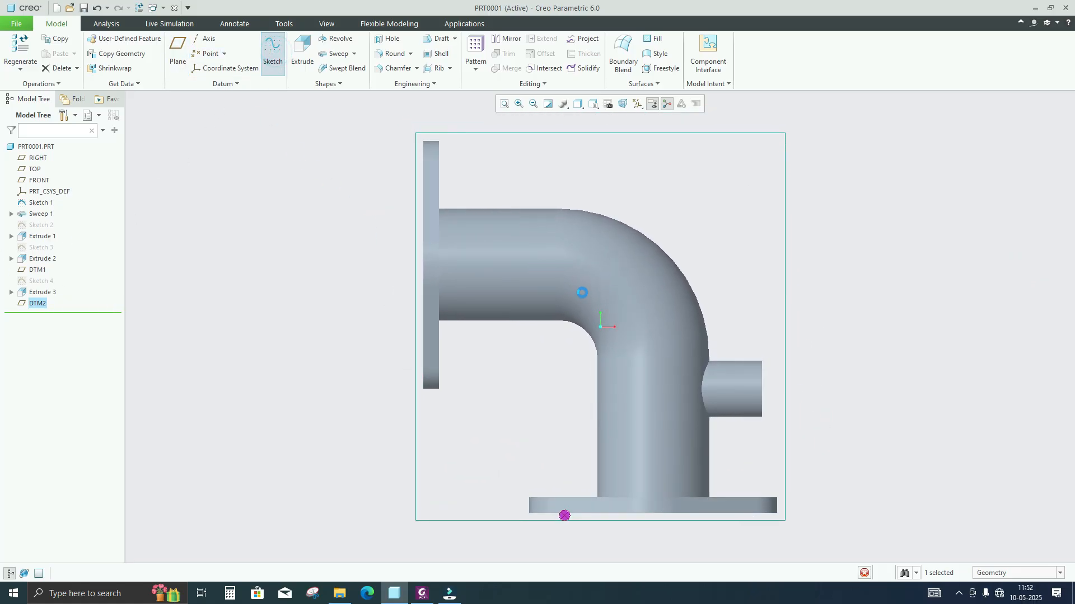
{"action": "left_click", "coordinate": [280, 68]}
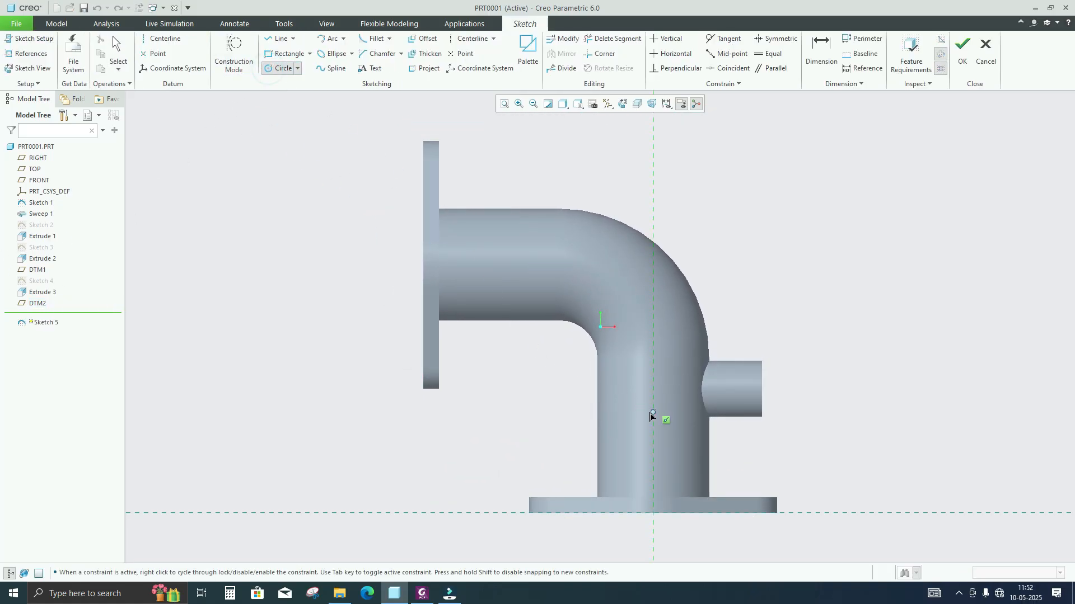
{"action": "left_click", "coordinate": [653, 413]}
{"action": "left_click", "coordinate": [684, 417]}
{"action": "left_click", "coordinate": [422, 593]}
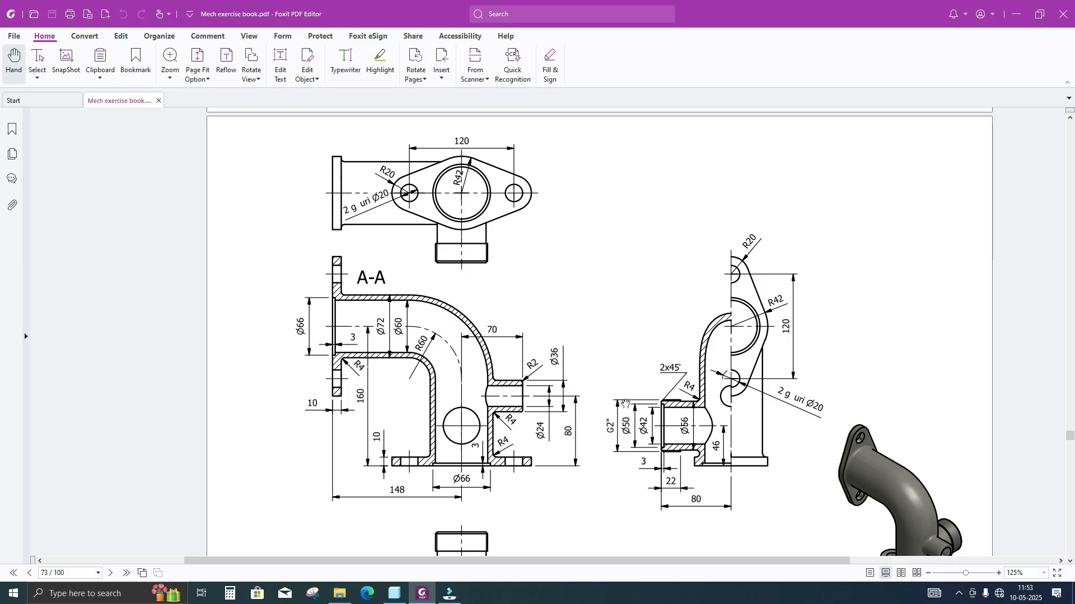
{"action": "left_click", "coordinate": [421, 592]}
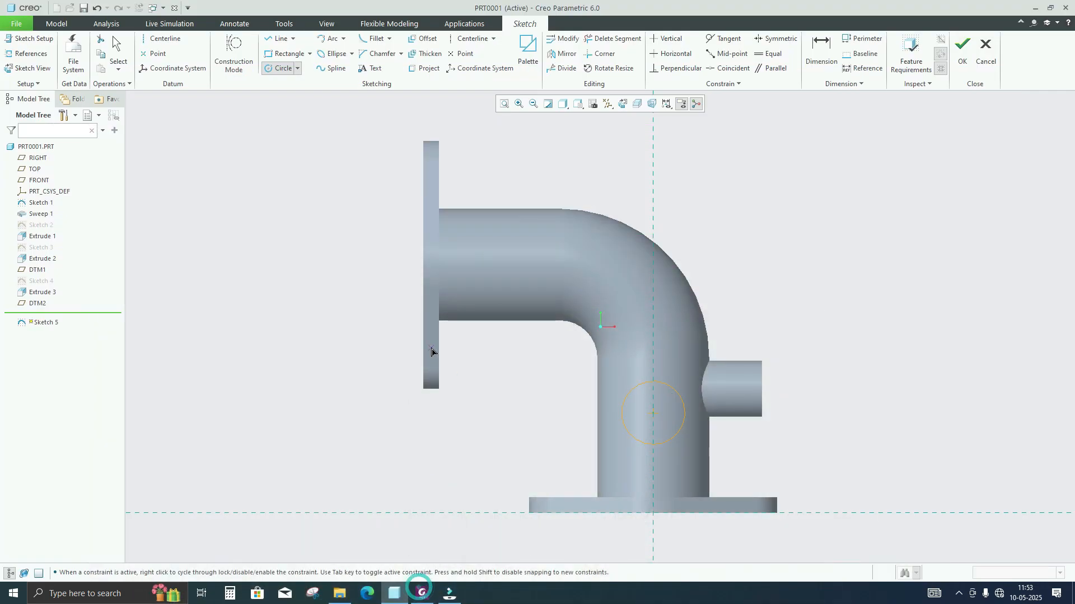
{"action": "middle_click", "coordinate": [340, 157]}
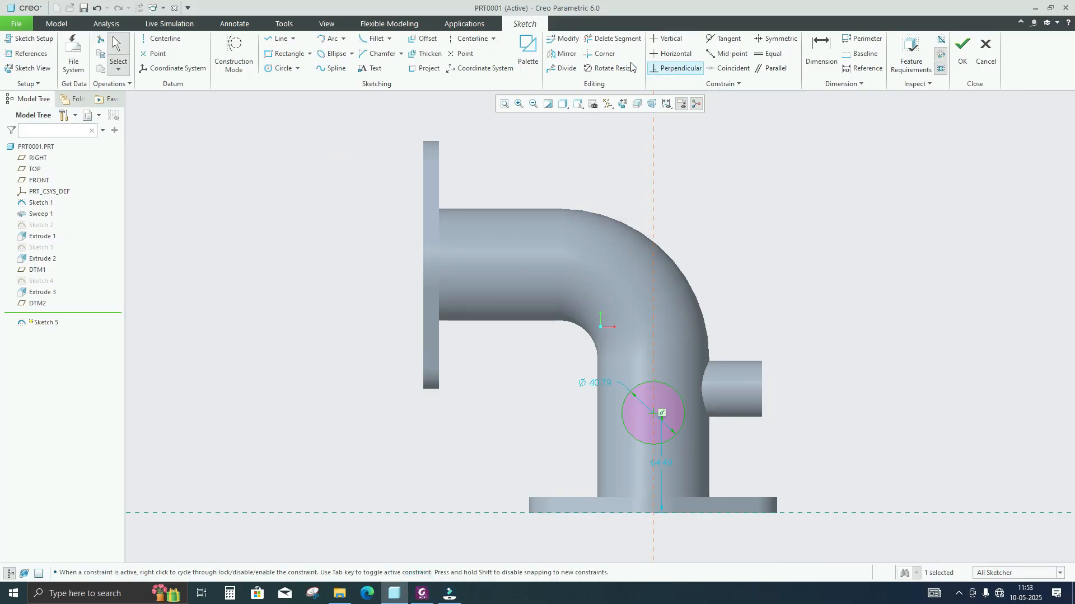
- Set the sketched circle's diameter to 60
{"action": "double_click", "coordinate": [595, 384]}
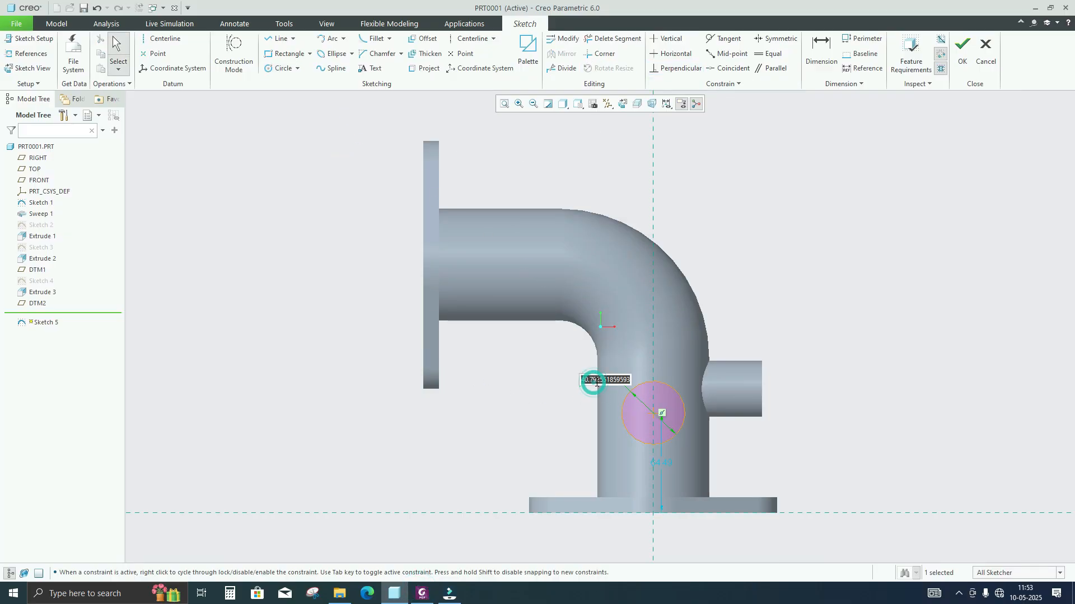
{"action": "type", "text": "60"}
{"action": "key", "text": "Return"}
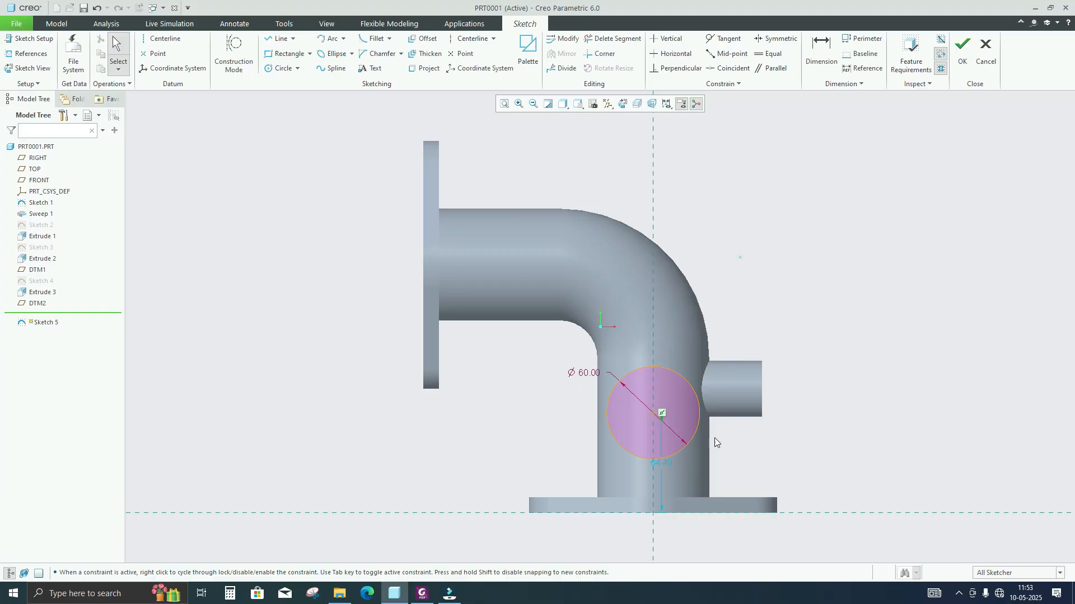
{"action": "left_click", "coordinate": [739, 258]}
- Set the circle centre's height above the bottom flange's base to 46, as in the drawing, and finish the sketch
{"action": "left_click", "coordinate": [398, 592]}
{"action": "mouse_move", "coordinate": [403, 594]}
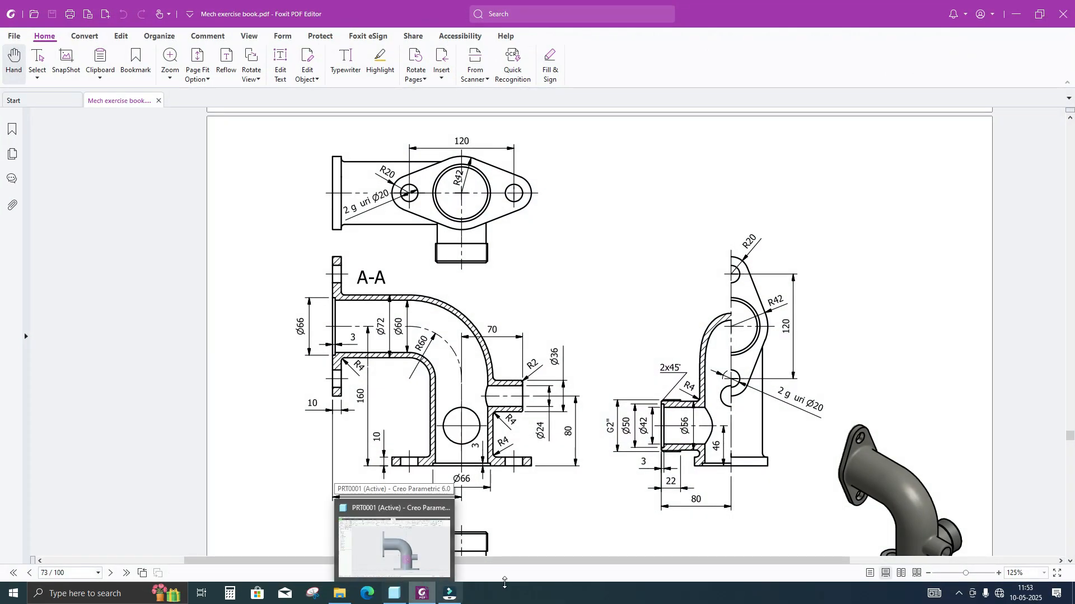
{"action": "left_click", "coordinate": [396, 593]}
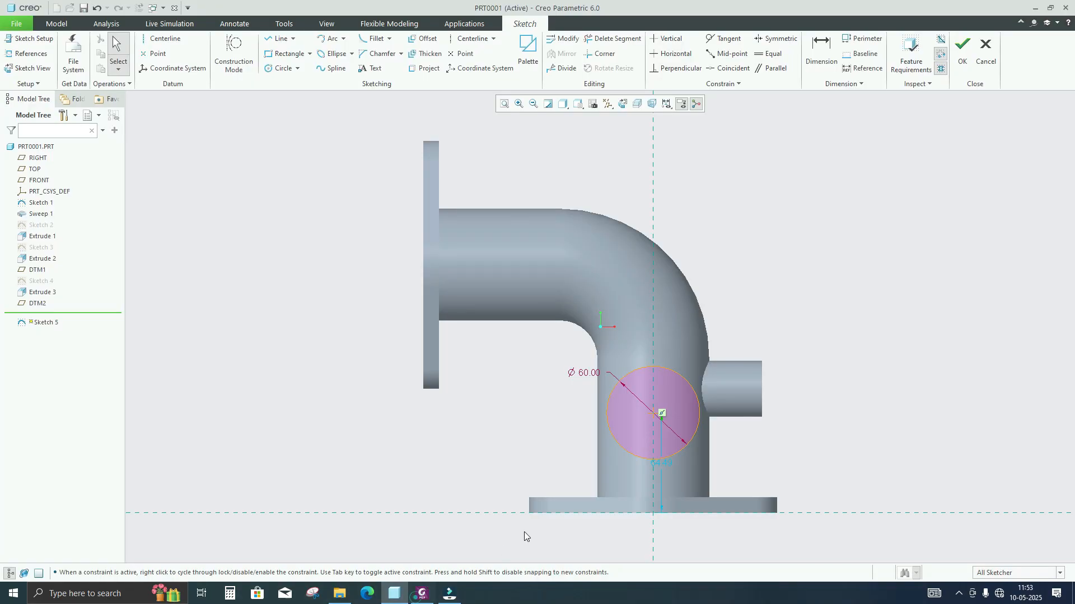
{"action": "left_click", "coordinate": [667, 461]}
{"action": "double_click", "coordinate": [666, 463]}
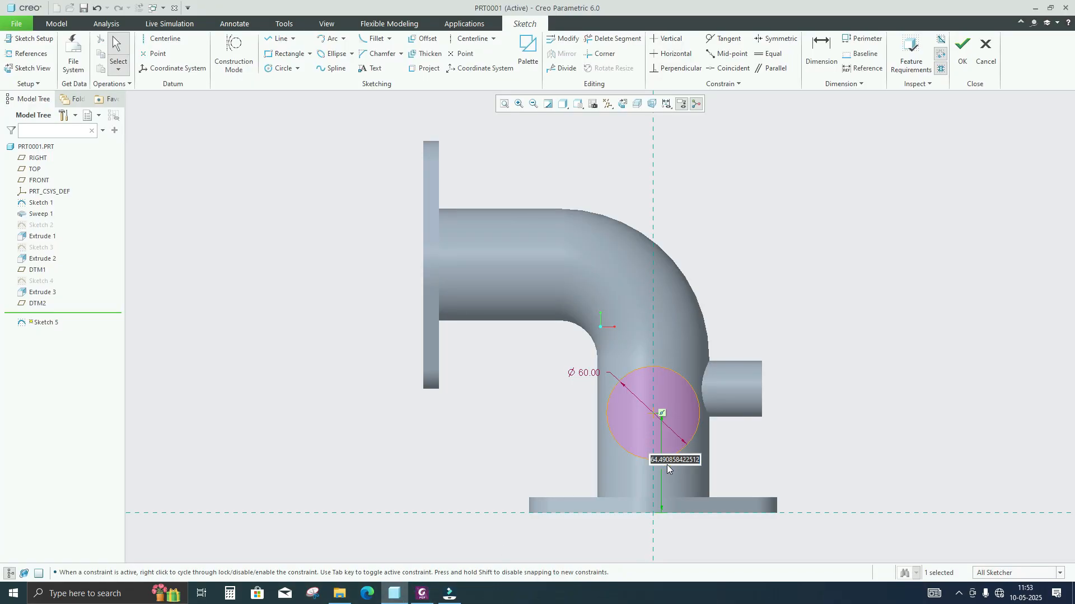
{"action": "type", "text": "46"}
{"action": "key", "text": "Return"}
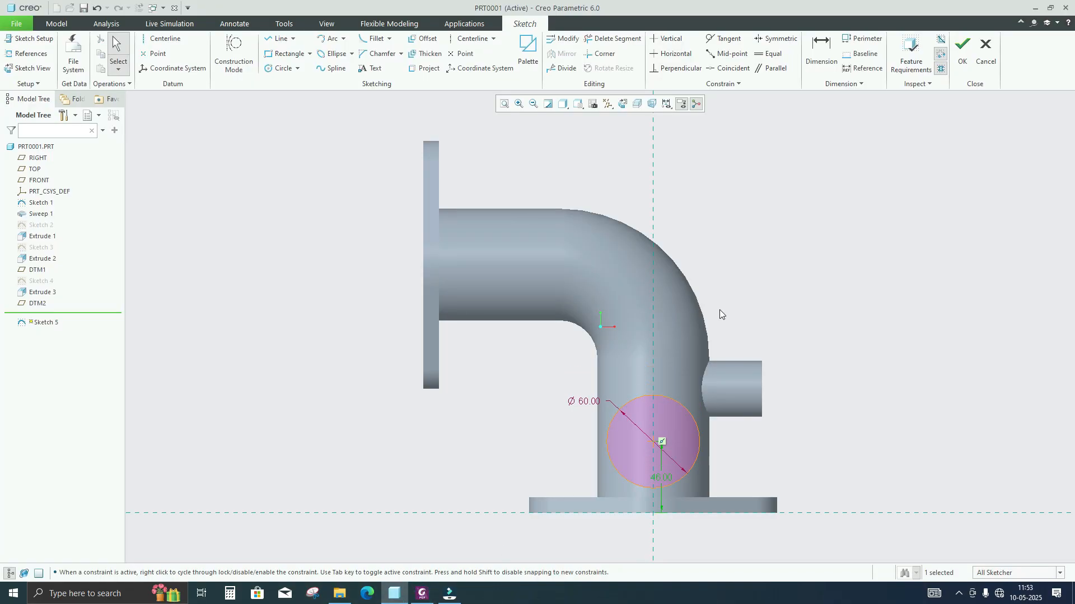
{"action": "left_click", "coordinate": [962, 50]}
- Check the larger branch's dimensions in the drawing and extrude the circle 22 towards the vertical pipe
{"action": "mouse_move", "coordinate": [701, 247]}
{"action": "middle_mouse_down"}
{"action": "mouse_move", "coordinate": [773, 283]}
{"action": "mouse_move", "coordinate": [565, 431]}
{"action": "middle_mouse_up"}
{"action": "left_click", "coordinate": [423, 593]}
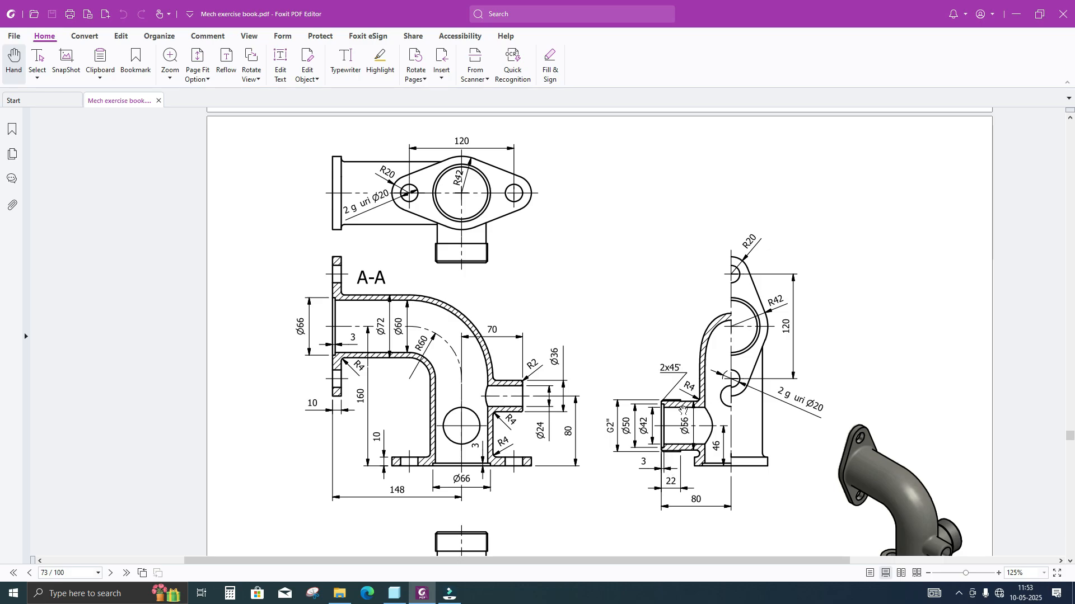
{"action": "scroll", "coordinate": [699, 453], "scroll_direction": "up", "scroll_amount": 4, "text": "ctrl"}
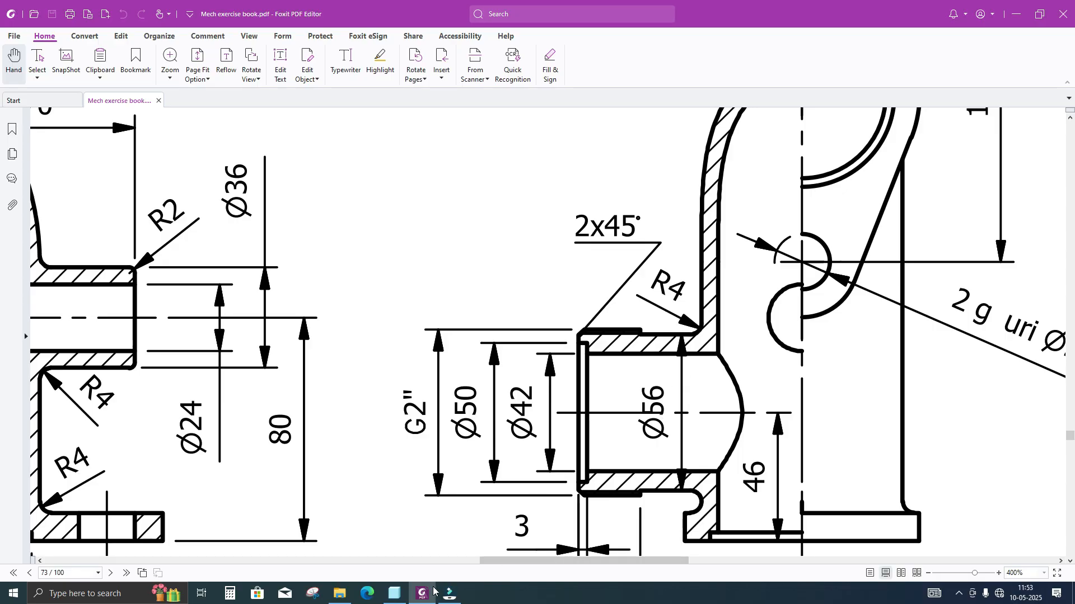
{"action": "left_click", "coordinate": [394, 593]}
{"action": "mouse_move", "coordinate": [488, 354]}
{"action": "middle_mouse_down"}
{"action": "mouse_move", "coordinate": [549, 324]}
{"action": "mouse_move", "coordinate": [544, 316]}
{"action": "middle_mouse_up"}
{"action": "left_click", "coordinate": [302, 50]}
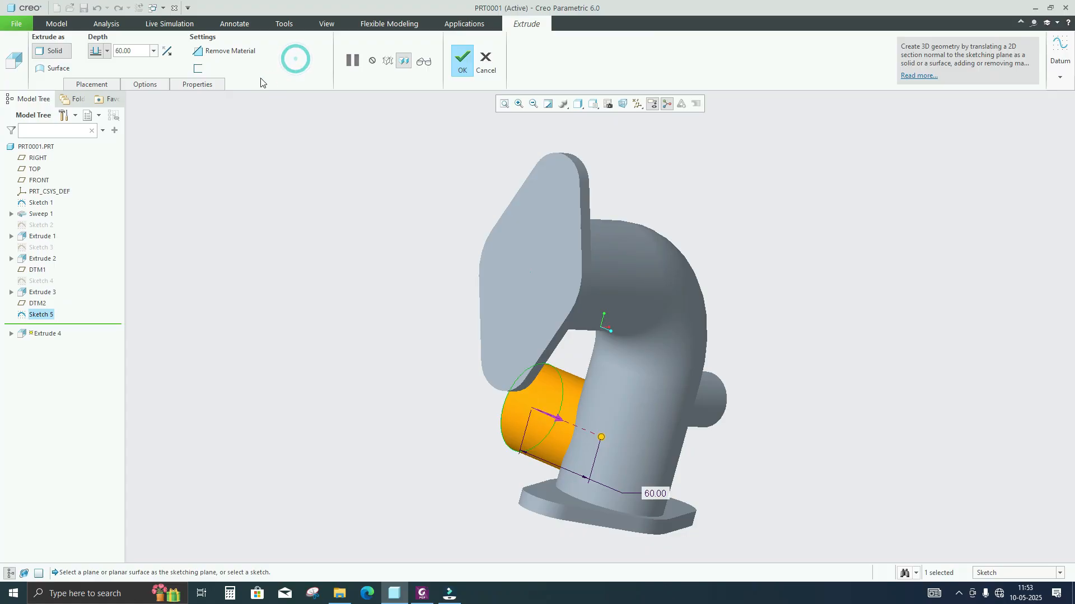
{"action": "left_click", "coordinate": [421, 593]}
{"action": "scroll", "coordinate": [559, 336], "scroll_direction": "down", "scroll_amount": 3}
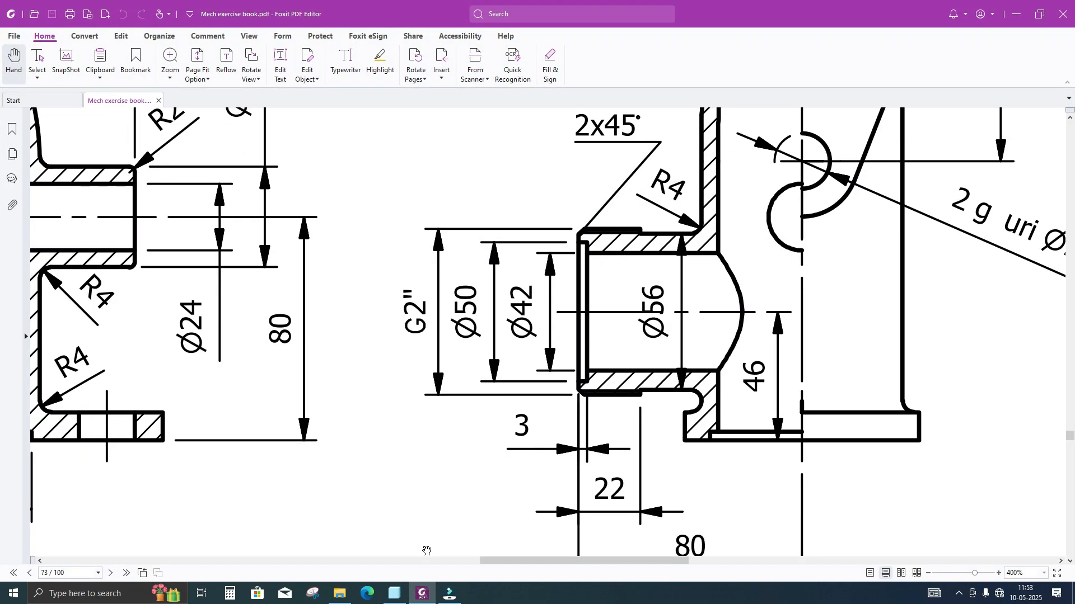
{"action": "left_click", "coordinate": [397, 593]}
{"action": "double_click", "coordinate": [123, 54]}
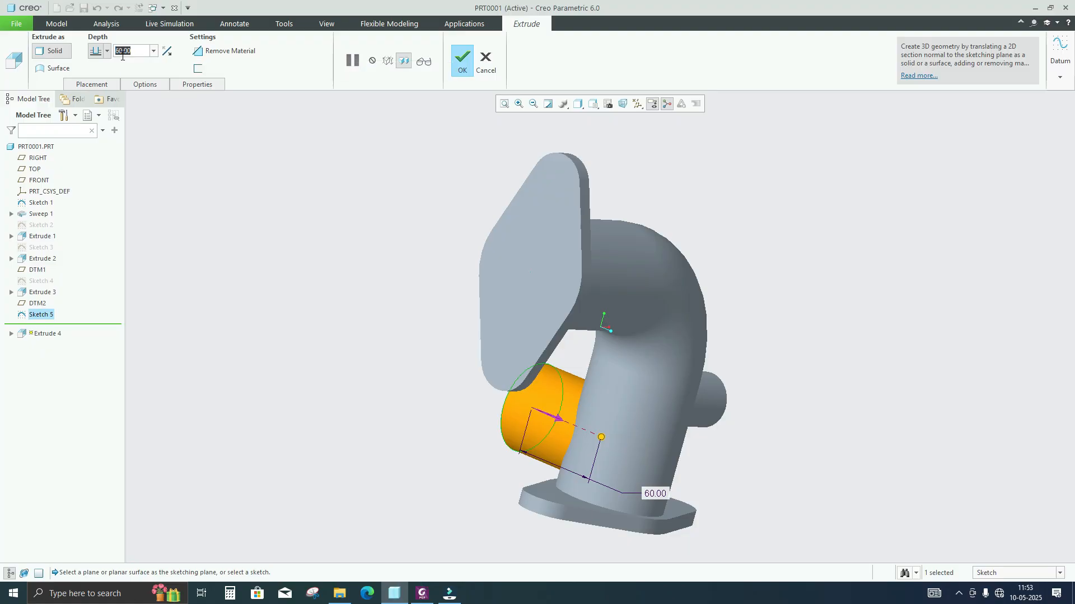
{"action": "type", "text": "22"}
{"action": "key", "text": "Return"}
{"action": "left_click", "coordinate": [466, 71]}
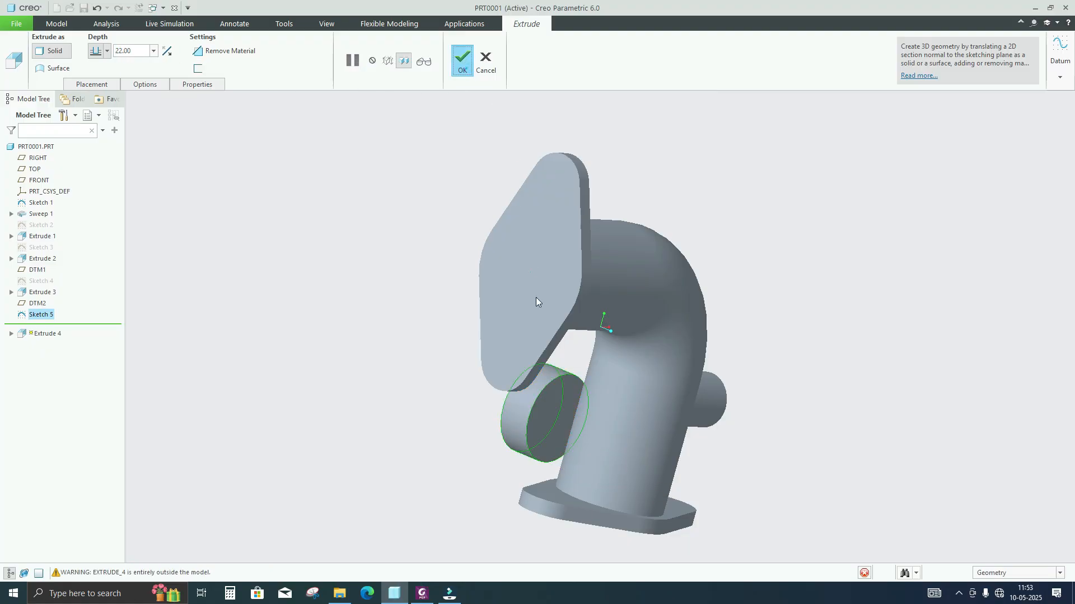
- Sketch a circle on the new collar's inner face, centred on the pipe's vertical axis, and set its diameter to 56
{"action": "left_click", "coordinate": [279, 63]}
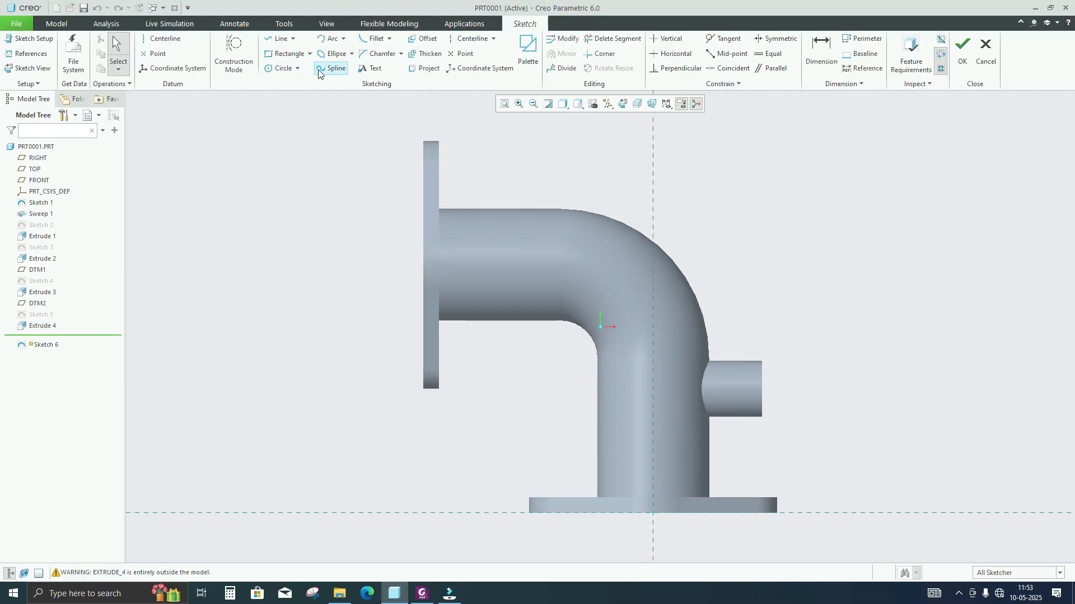
{"action": "left_click", "coordinate": [280, 67]}
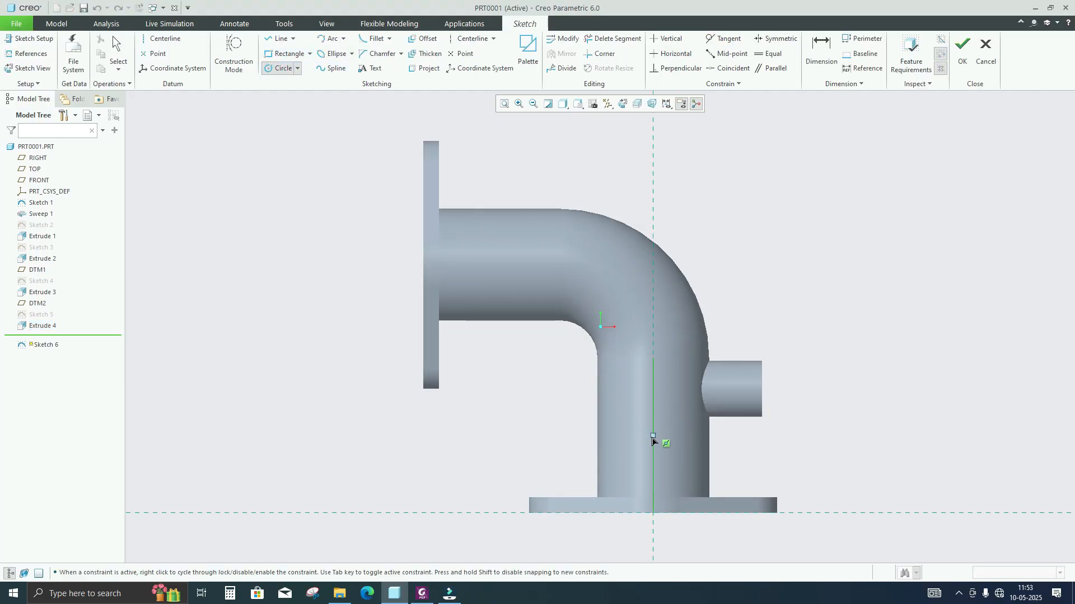
{"action": "left_click", "coordinate": [652, 436]}
{"action": "left_click", "coordinate": [666, 423]}
{"action": "middle_click", "coordinate": [317, 173]}
{"action": "double_click", "coordinate": [607, 416]}
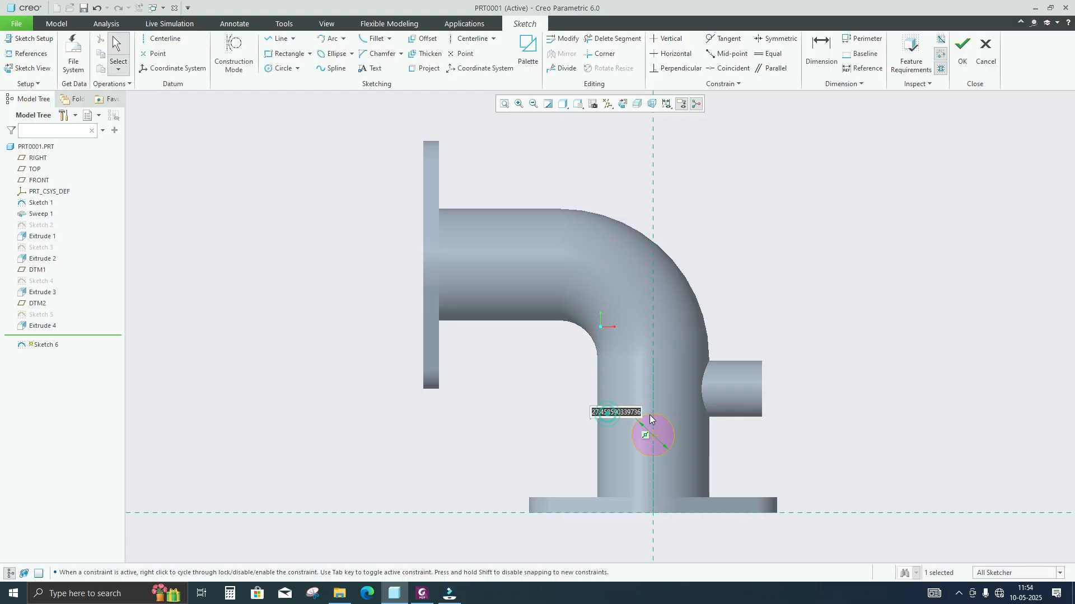
{"action": "type", "text": "56"}
{"action": "key", "text": "Return"}
- Try to align the circle's centre with the collar using a Coincident constraint
{"action": "mouse_move", "coordinate": [598, 412]}
{"action": "middle_mouse_down"}
{"action": "mouse_move", "coordinate": [619, 408]}
{"action": "mouse_move", "coordinate": [598, 408]}
{"action": "middle_mouse_up"}
{"action": "scroll", "coordinate": [555, 434], "scroll_direction": "down", "scroll_amount": 3}
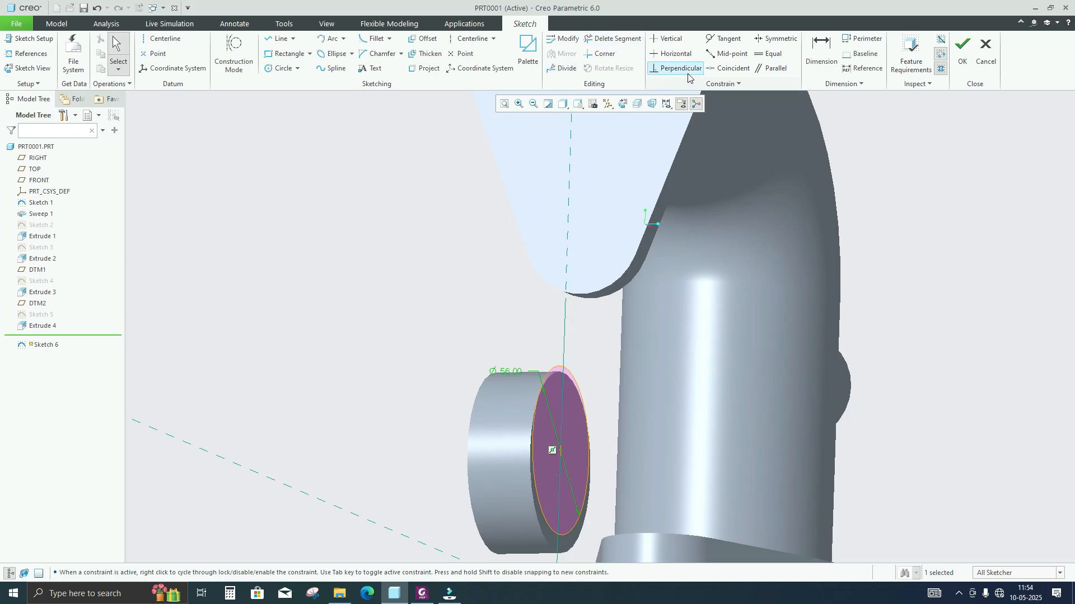
{"action": "left_click", "coordinate": [721, 69]}
{"action": "scroll", "coordinate": [571, 440], "scroll_direction": "down", "scroll_amount": 2}
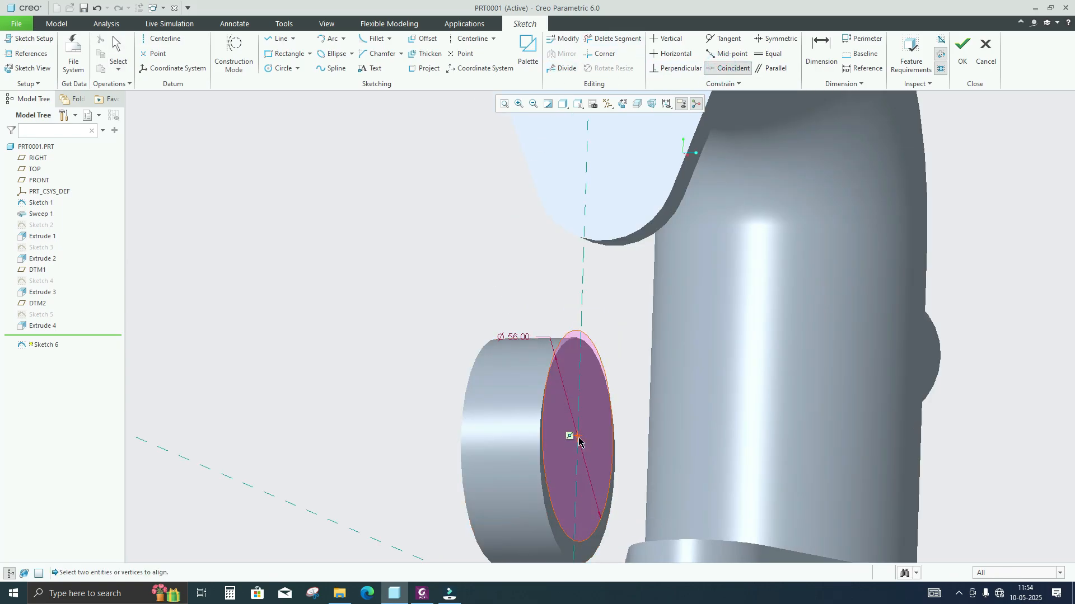
{"action": "left_click", "coordinate": [576, 437]}
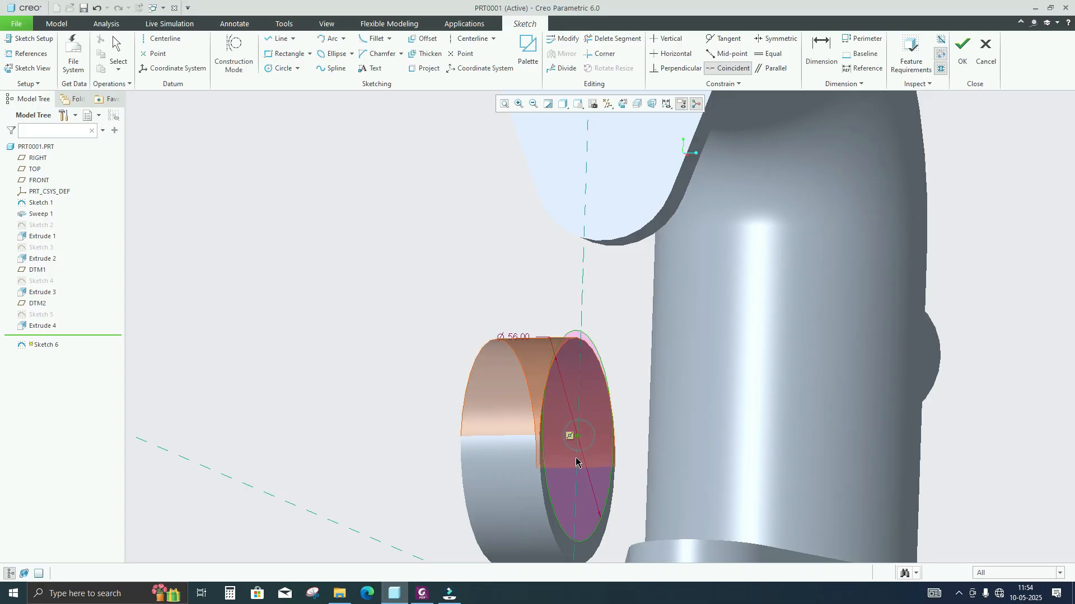
{"action": "middle_click", "coordinate": [315, 307]}
{"action": "scroll", "coordinate": [315, 306], "scroll_direction": "up", "scroll_amount": 2}
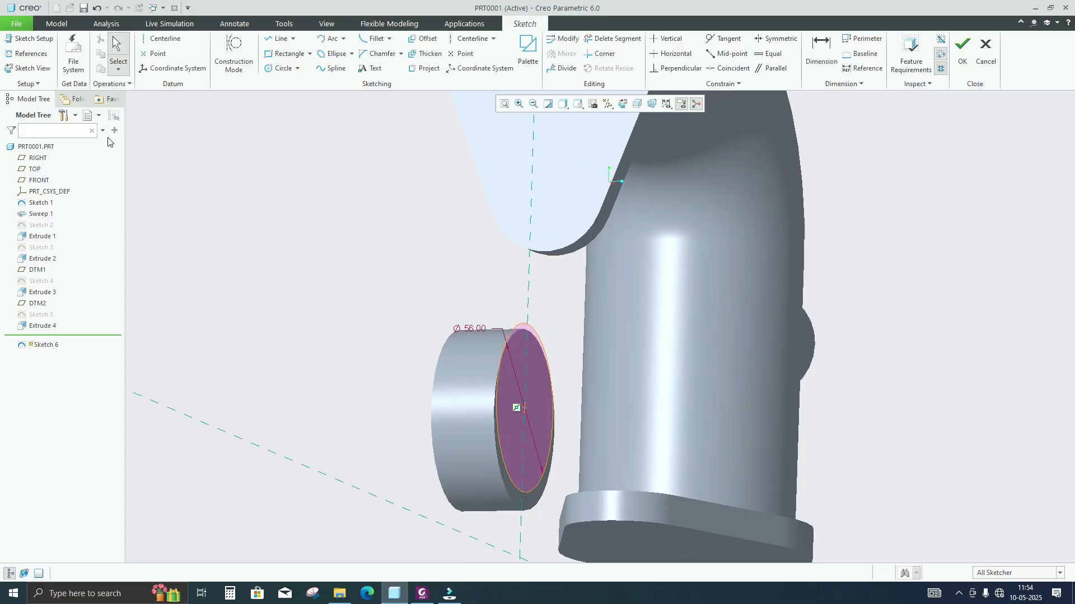
- Add the larger branch collar's cylindrical surface as a reference for the circle sketch
{"action": "left_click", "coordinate": [32, 54]}
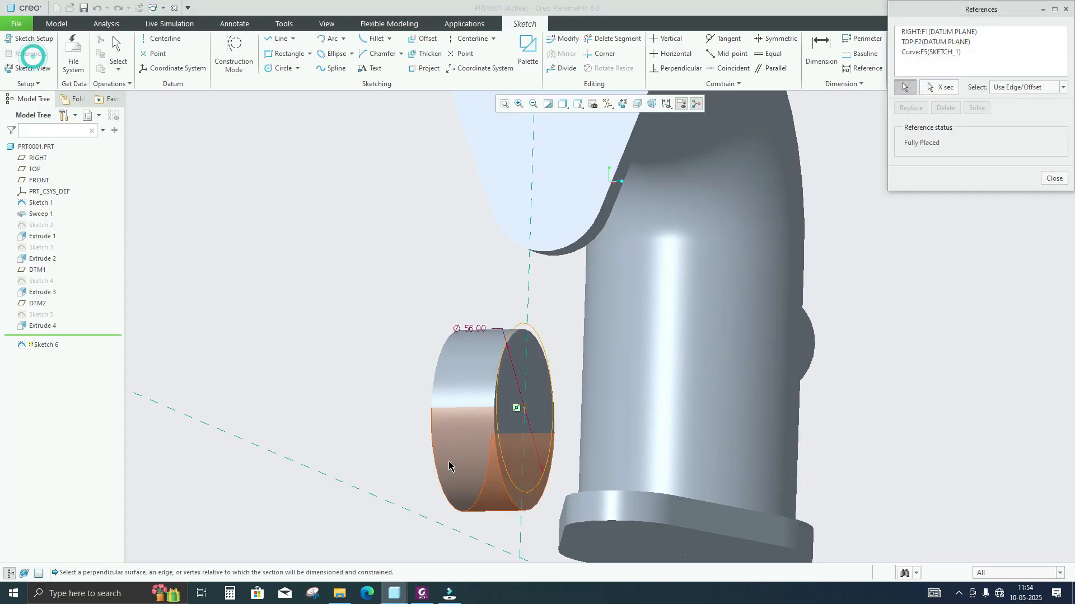
{"action": "left_click", "coordinate": [506, 493]}
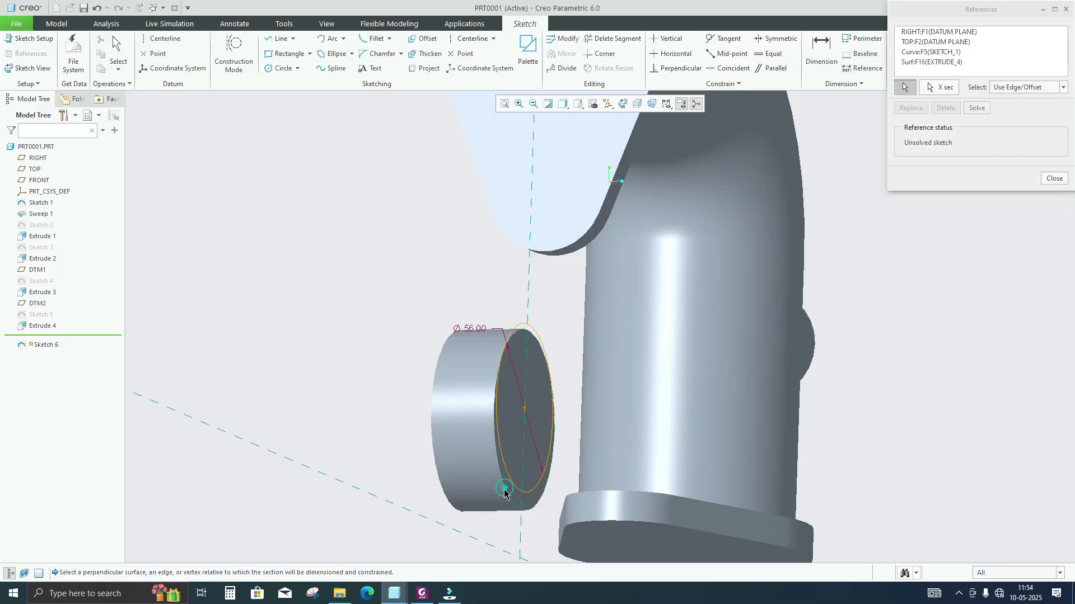
{"action": "middle_click_drag", "start_coordinate": [520, 504], "coordinate": [529, 335]}
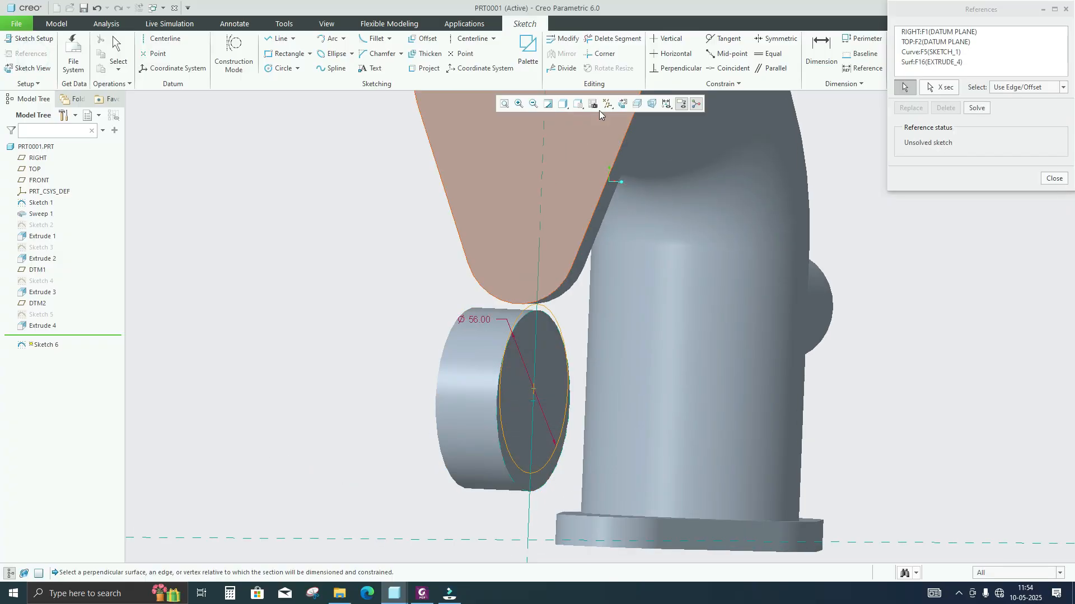
- Make the circle's centre coincident with the collar's centre, deleting the conflicting MidPoint constraint, and finish the sketch
{"action": "left_click", "coordinate": [734, 69]}
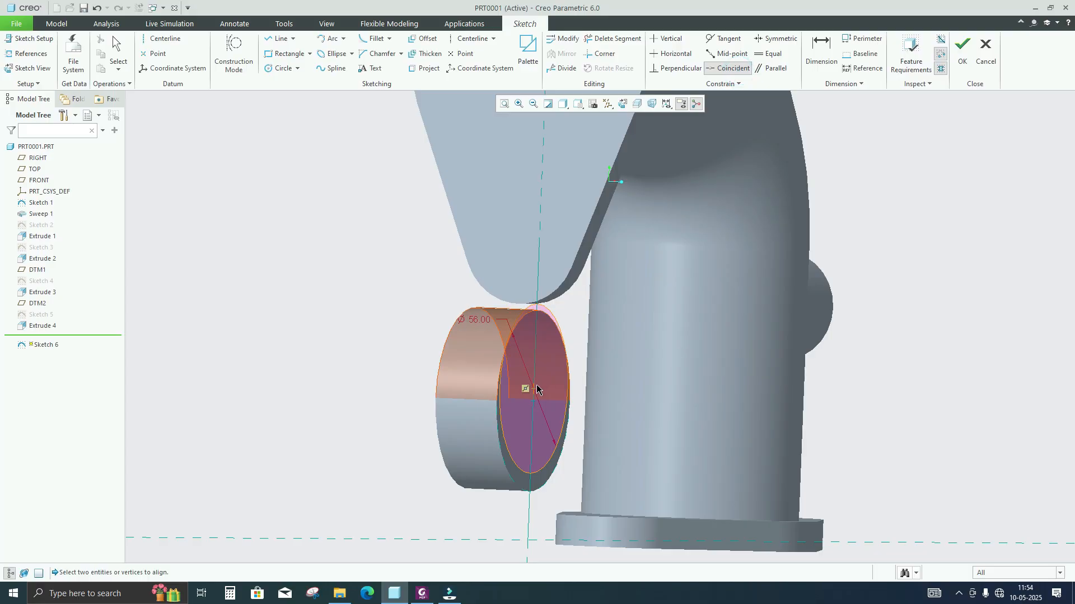
{"action": "left_click", "coordinate": [533, 403]}
{"action": "left_click", "coordinate": [532, 402]}
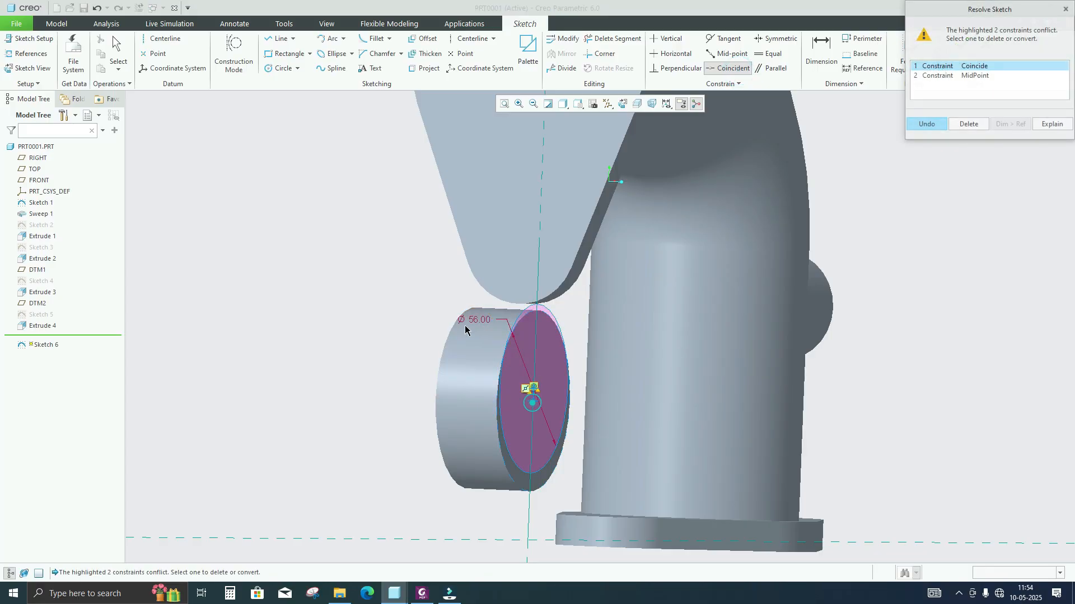
{"action": "left_click", "coordinate": [974, 77]}
{"action": "left_click", "coordinate": [965, 123]}
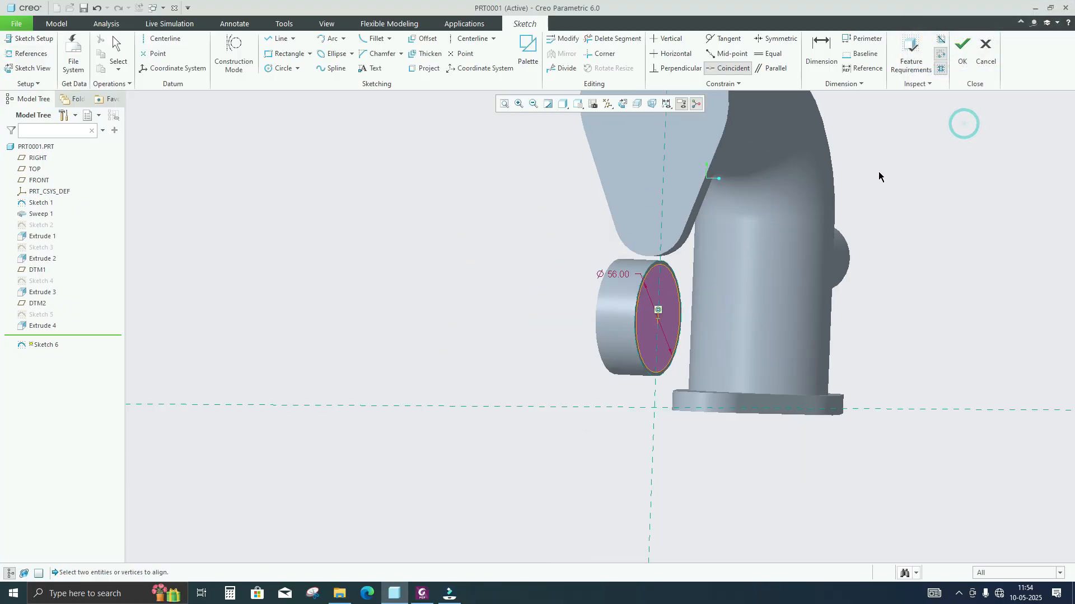
{"action": "left_click", "coordinate": [962, 49]}
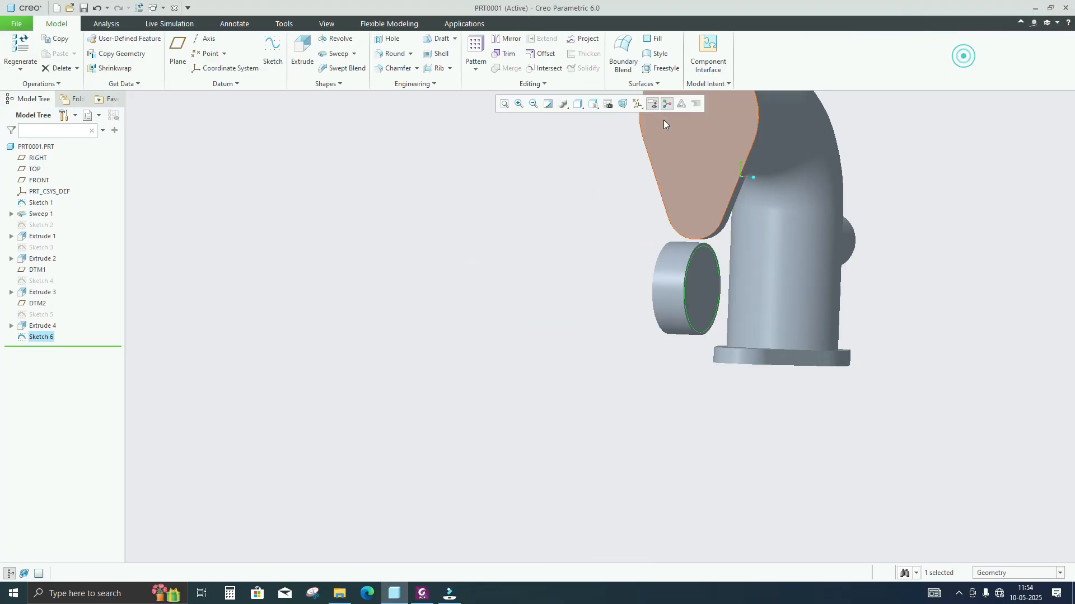
- Extrude the sketched circle from the collar until it joins the vertical pipe
{"action": "left_click", "coordinate": [308, 52]}
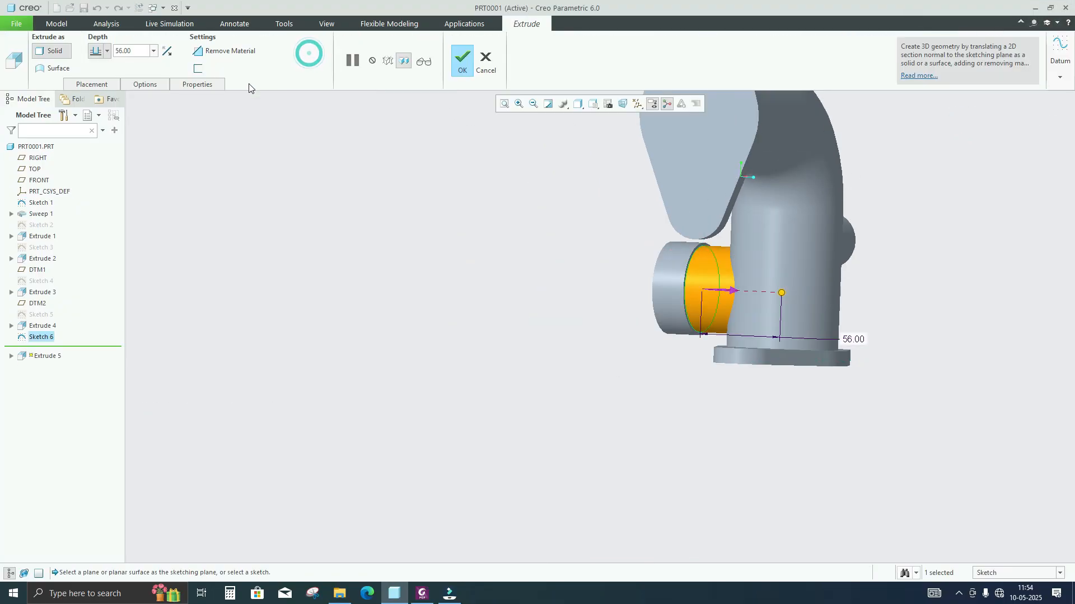
{"action": "left_click", "coordinate": [109, 51]}
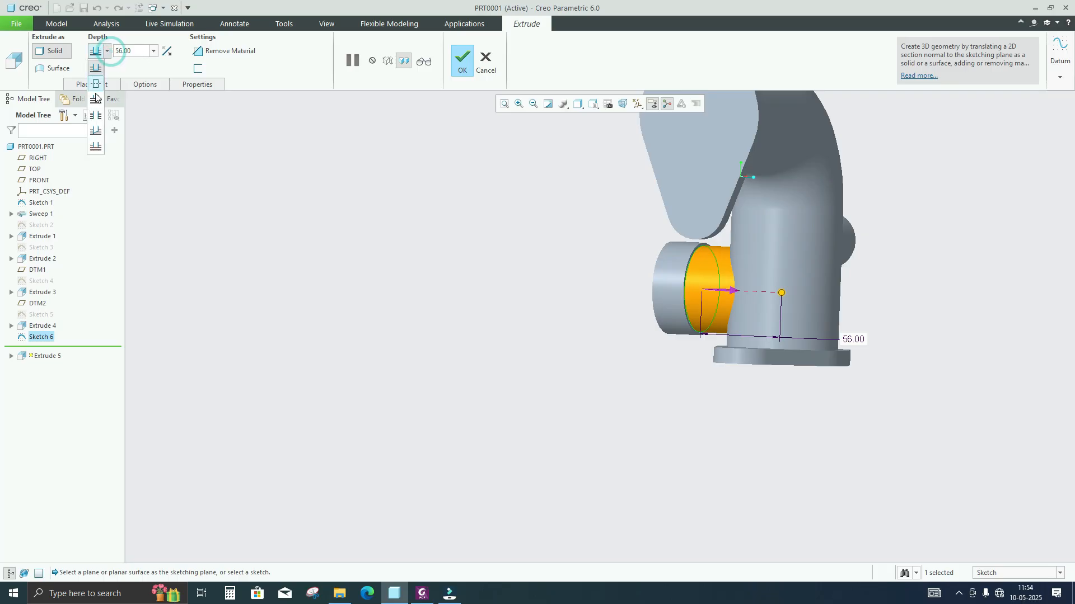
{"action": "left_click", "coordinate": [96, 115]}
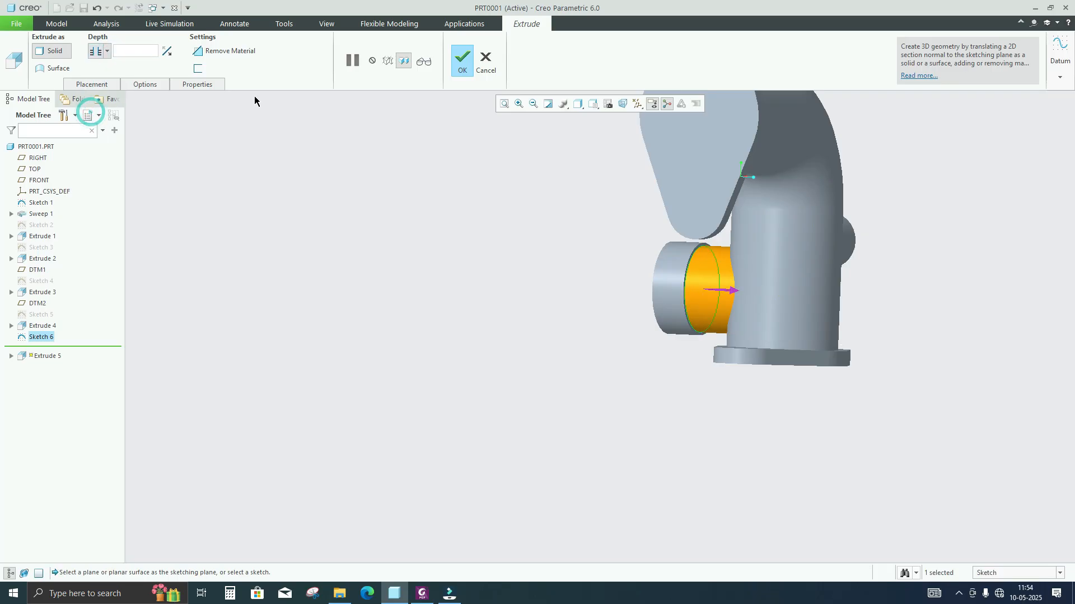
{"action": "left_click", "coordinate": [462, 60]}
{"action": "middle_click_drag", "start_coordinate": [462, 160], "coordinate": [565, 249]}
{"action": "scroll", "coordinate": [533, 226], "scroll_direction": "up", "scroll_amount": 5}
{"action": "scroll", "coordinate": [566, 247], "scroll_direction": "down", "scroll_amount": 1}
- Check the larger branch's bore dimensions in the drawing and start a hole on the collar's outer face
{"action": "left_click", "coordinate": [422, 596]}
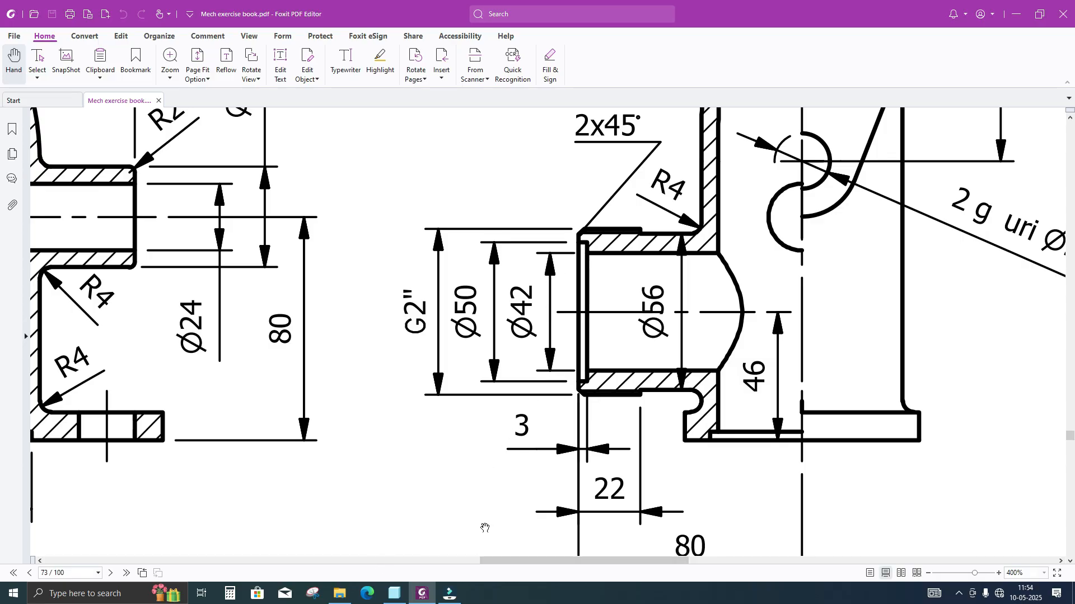
{"action": "left_click", "coordinate": [394, 594]}
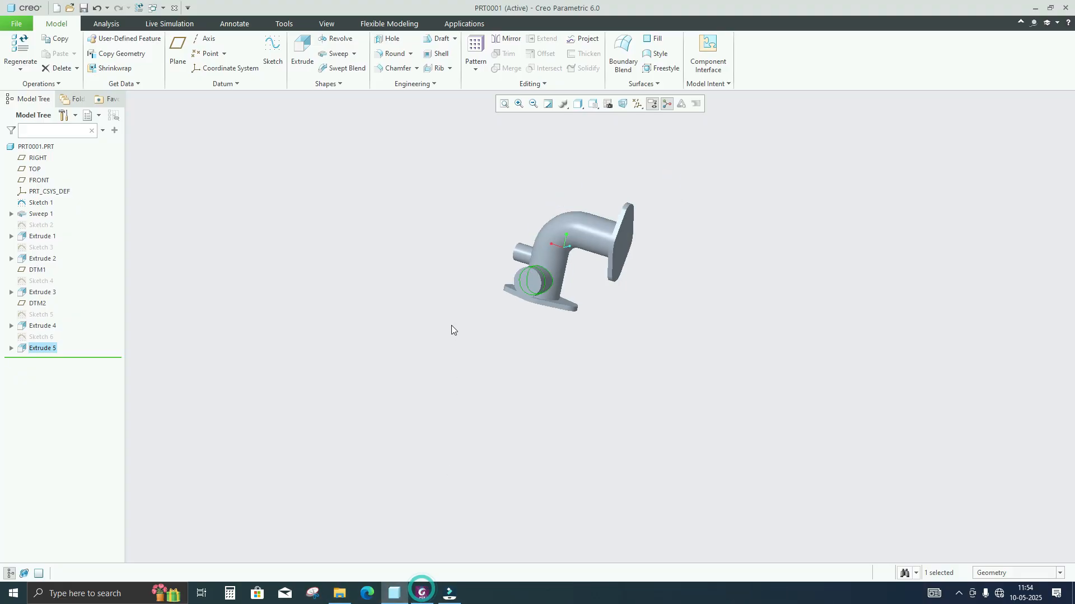
{"action": "scroll", "coordinate": [578, 250], "scroll_direction": "up", "scroll_amount": 5}
{"action": "left_click", "coordinate": [314, 215]}
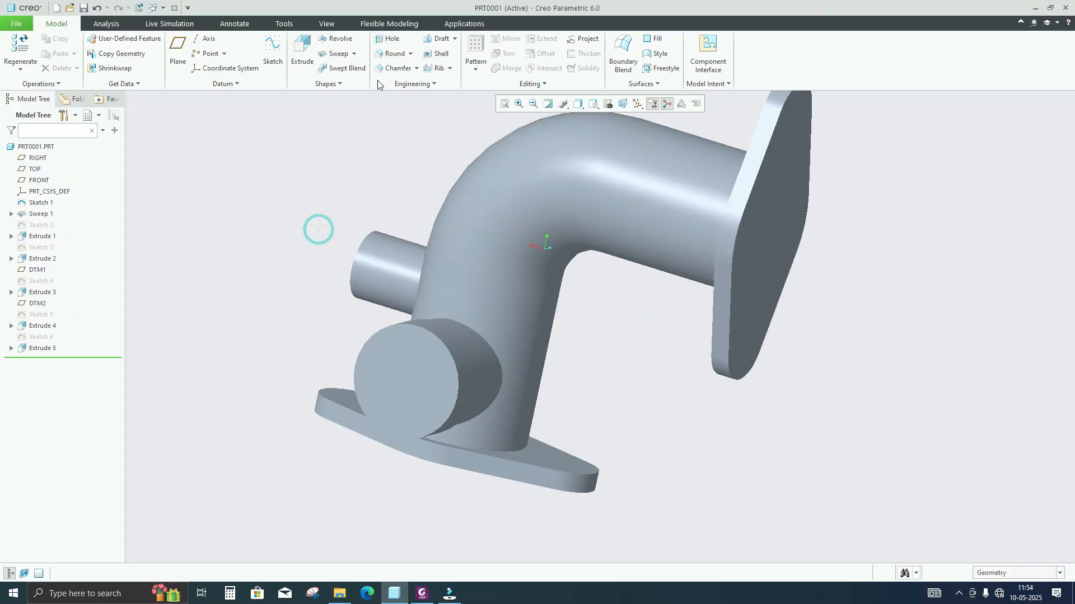
{"action": "left_click", "coordinate": [391, 39]}
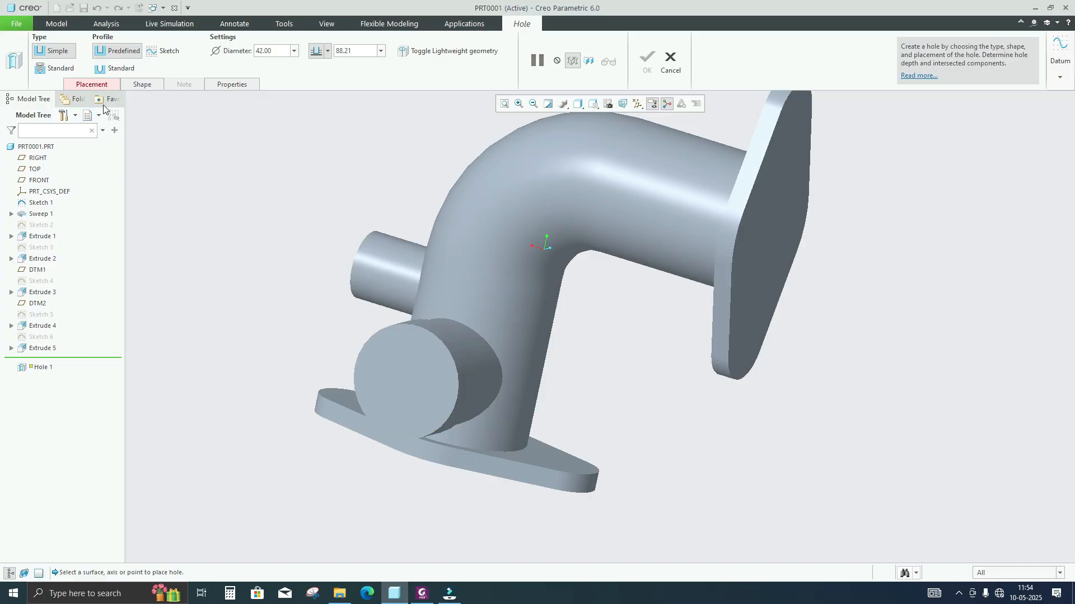
{"action": "left_click", "coordinate": [400, 366]}
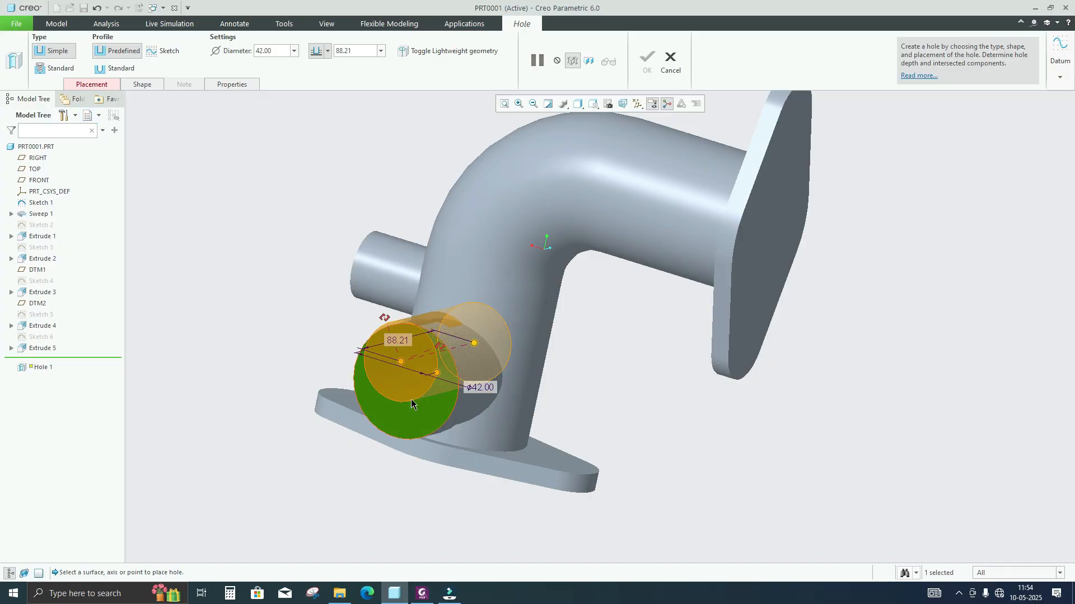
{"action": "scroll", "coordinate": [412, 404], "scroll_direction": "up", "scroll_amount": 3}
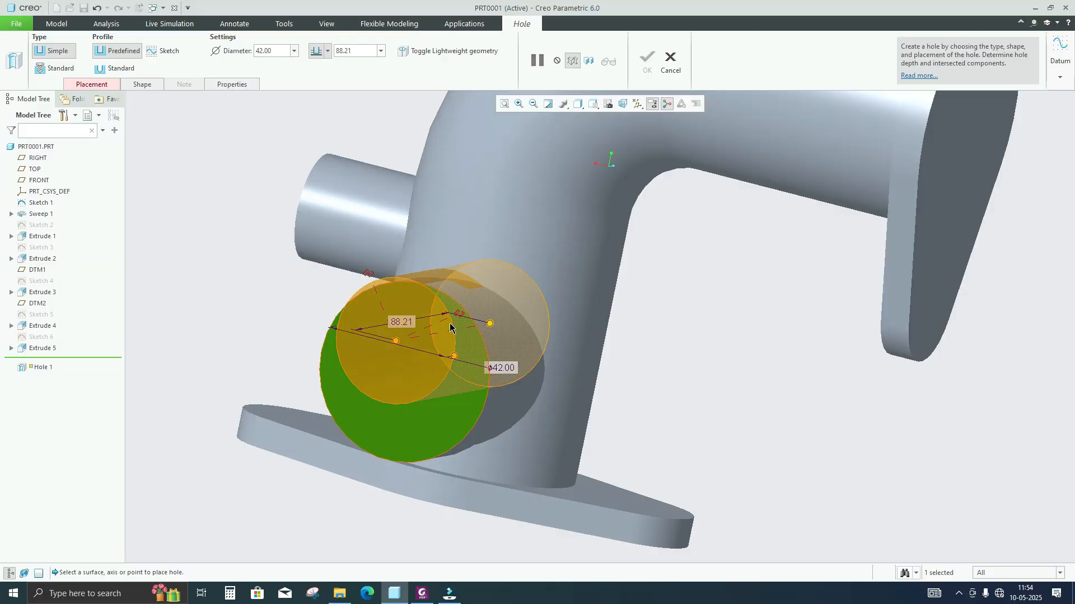
{"action": "middle_click_drag", "start_coordinate": [457, 316], "coordinate": [608, 147]}
- Show the axes, place the hole on the collar's axis and flip its direction towards the vertical pipe
{"action": "left_click", "coordinate": [636, 106]}
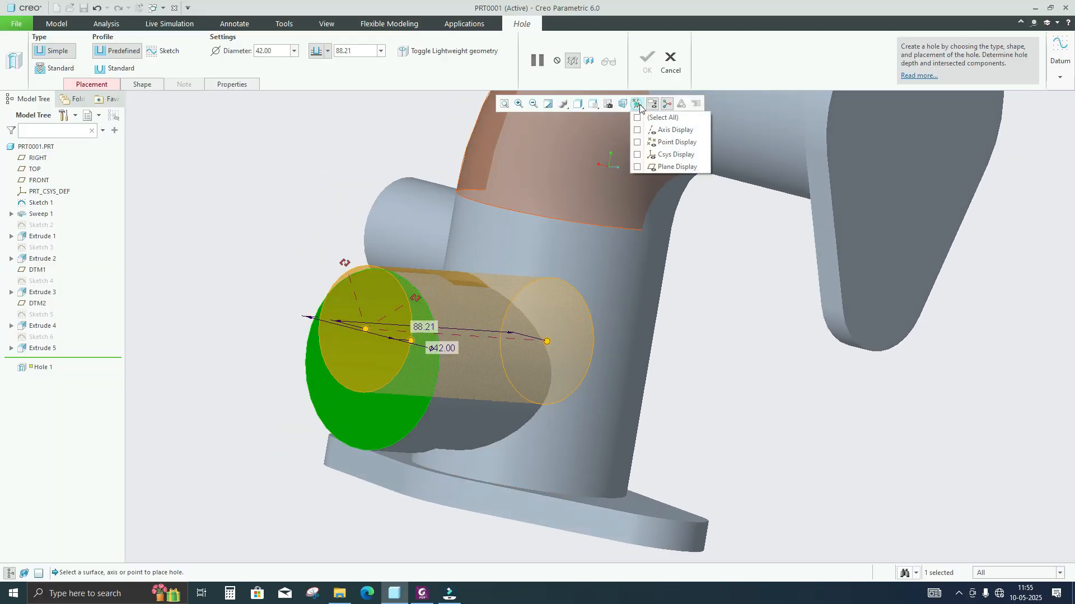
{"action": "left_click", "coordinate": [659, 129]}
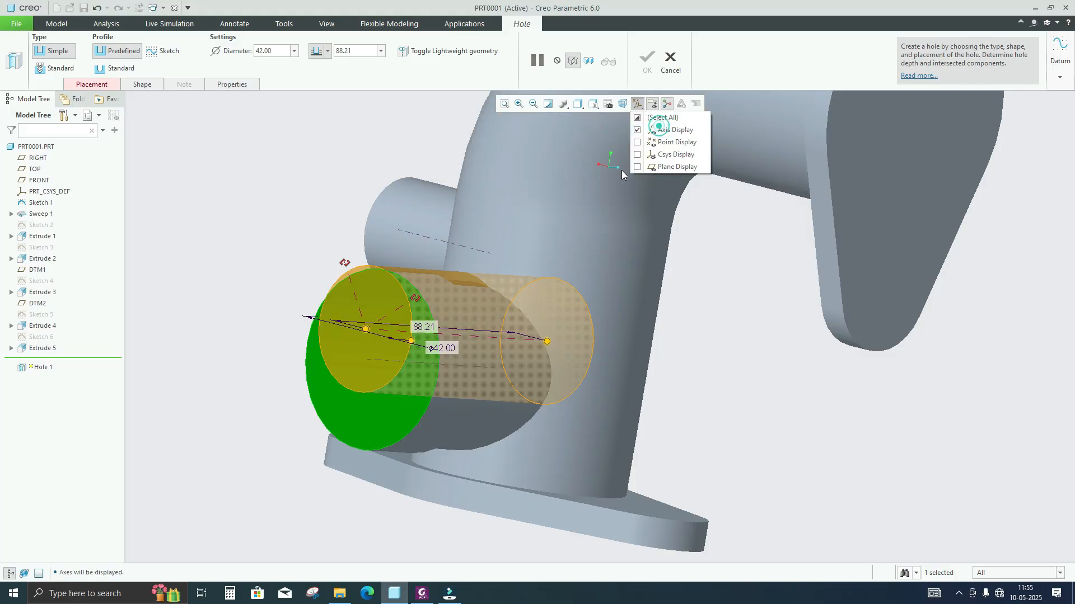
{"action": "left_click", "coordinate": [390, 365]}
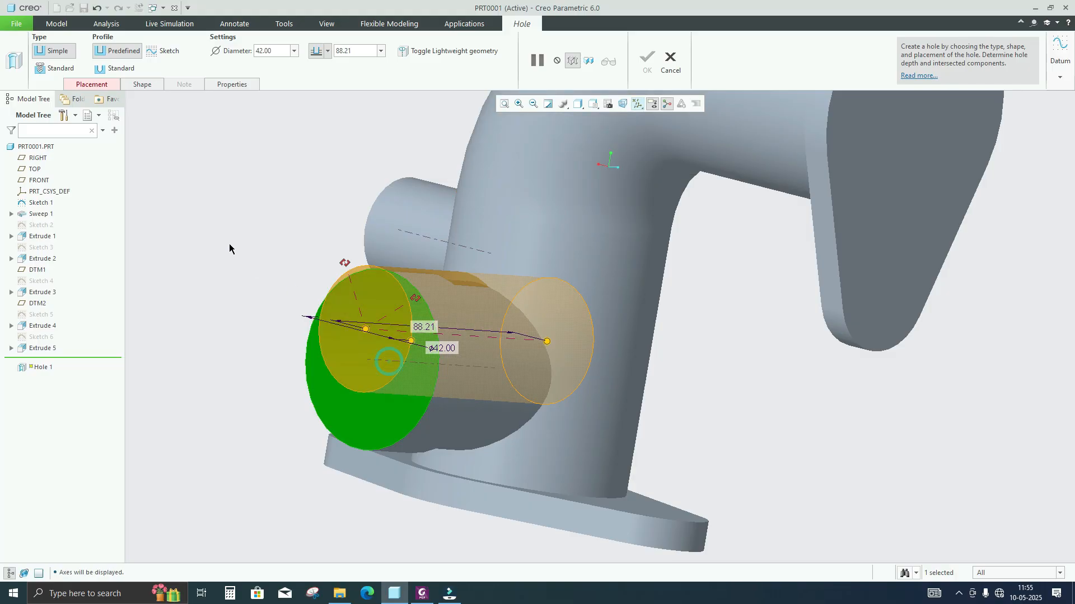
{"action": "left_click", "coordinate": [381, 364]}
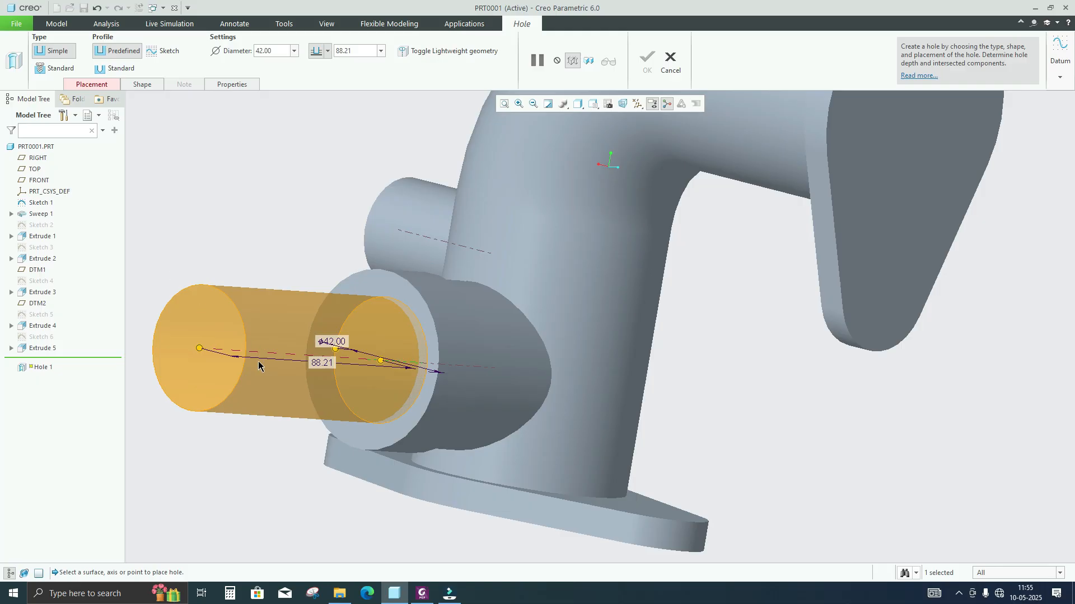
{"action": "left_click", "coordinate": [100, 85]}
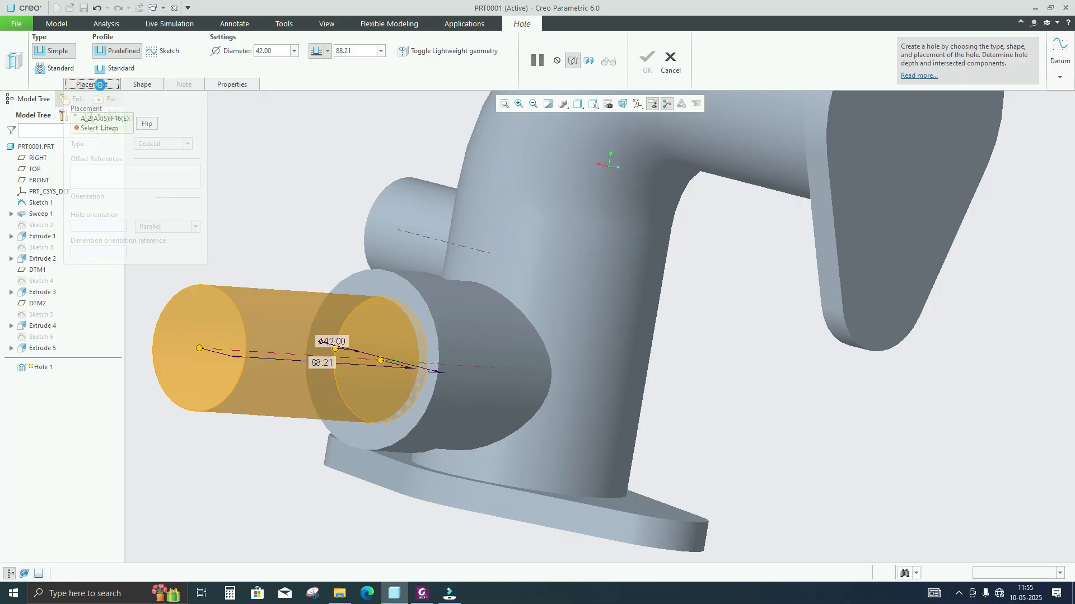
{"action": "left_click", "coordinate": [150, 124]}
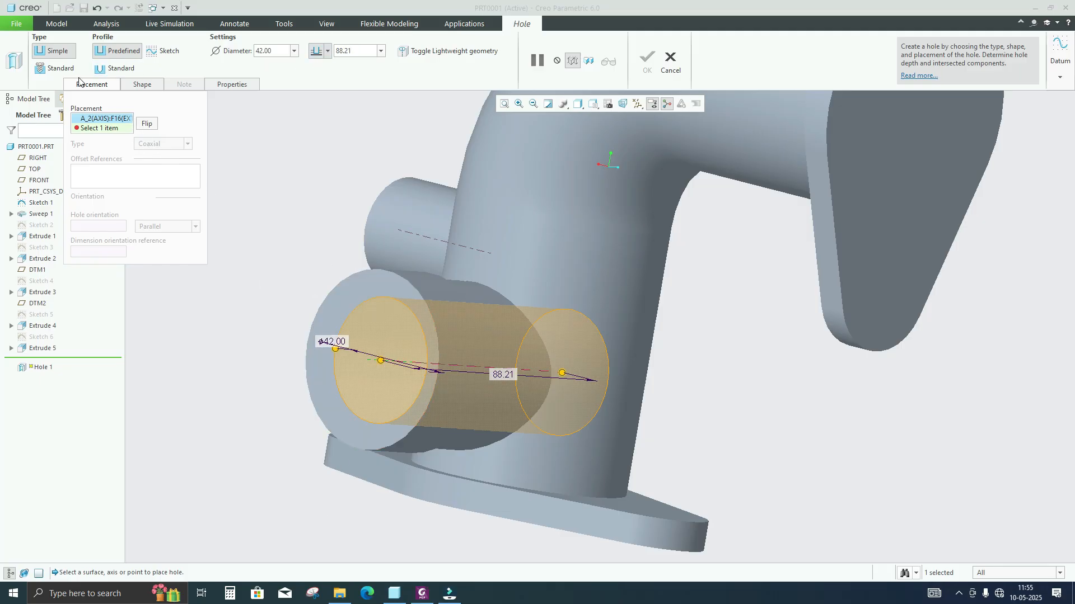
- Switch the hole to the Standard profile with a counterbore and check the counterbore's dimensions in the drawing
{"action": "left_click", "coordinate": [109, 72]}
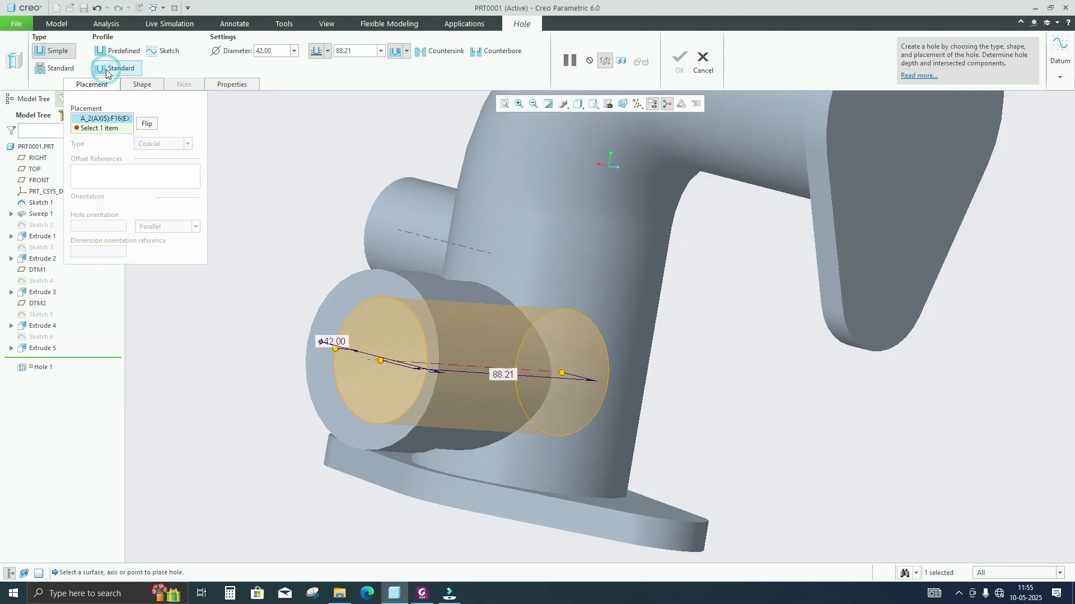
{"action": "left_click", "coordinate": [487, 52]}
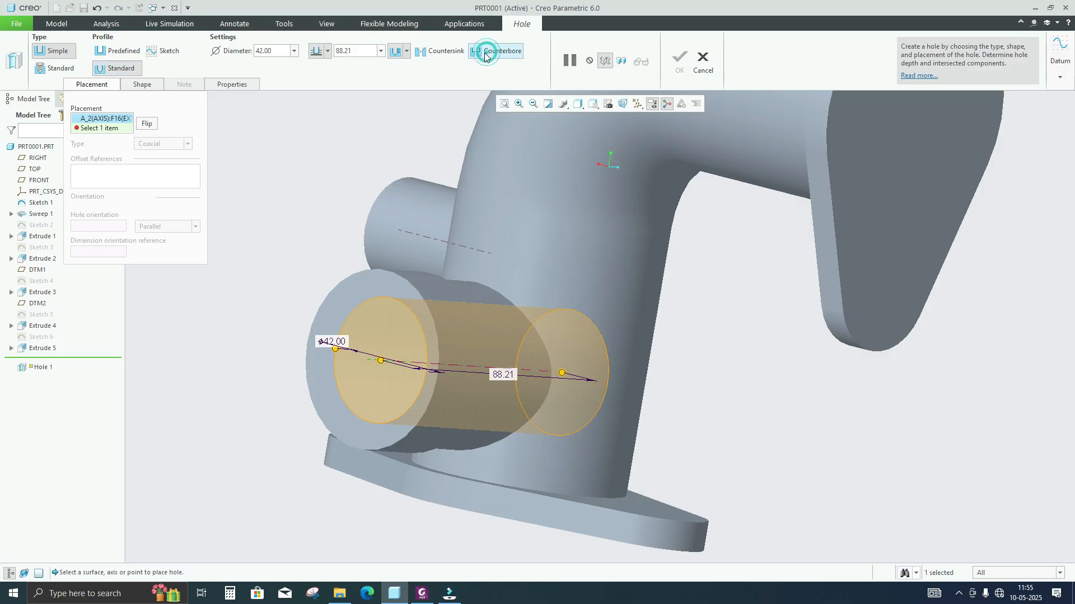
{"action": "left_click", "coordinate": [417, 592]}
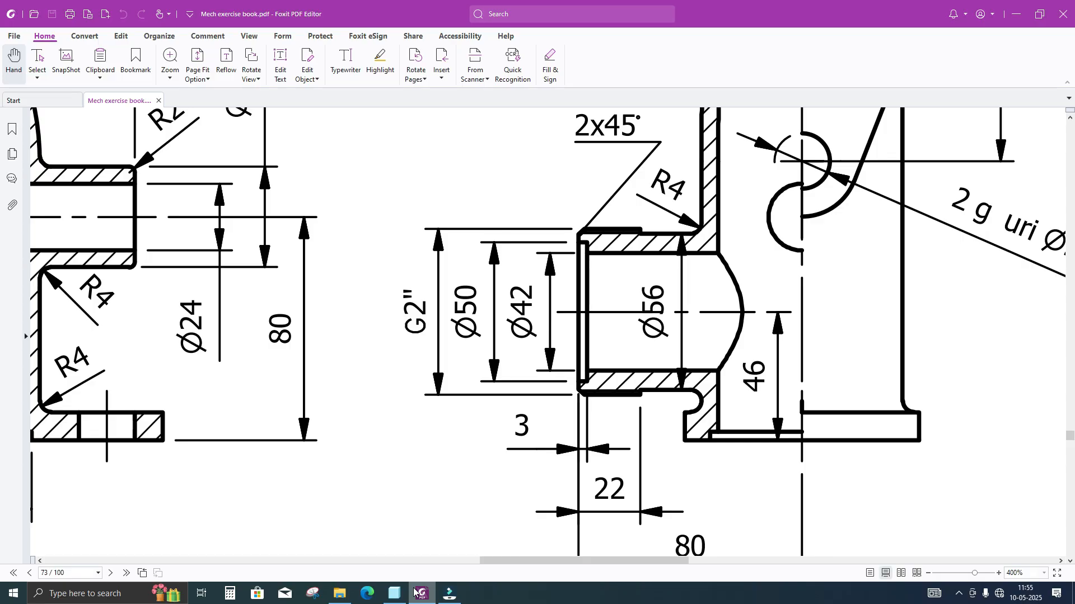
{"action": "left_click", "coordinate": [418, 593]}
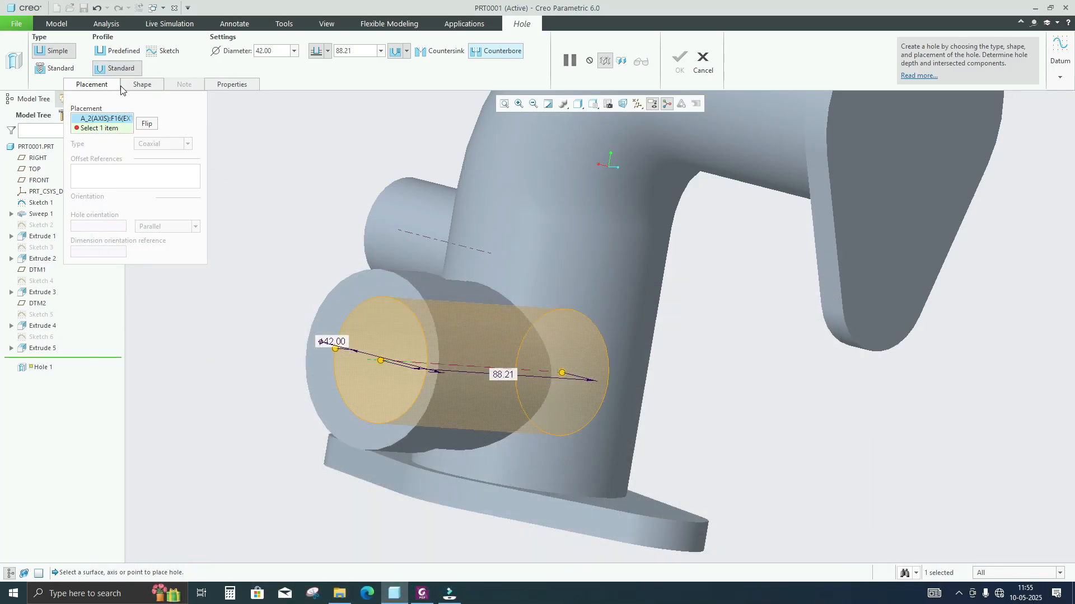
- Set the hole's counterbore diameter to 52 and its depth to 3, comparing the hole's dimensions with the drawing
{"action": "left_click", "coordinate": [136, 84]}
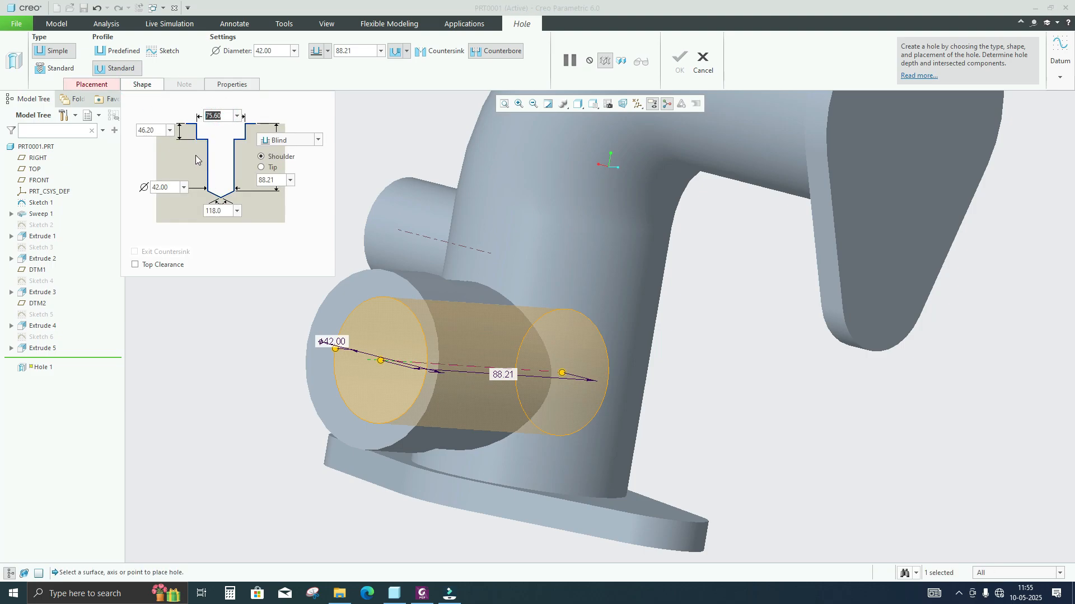
{"action": "type", "text": "52"}
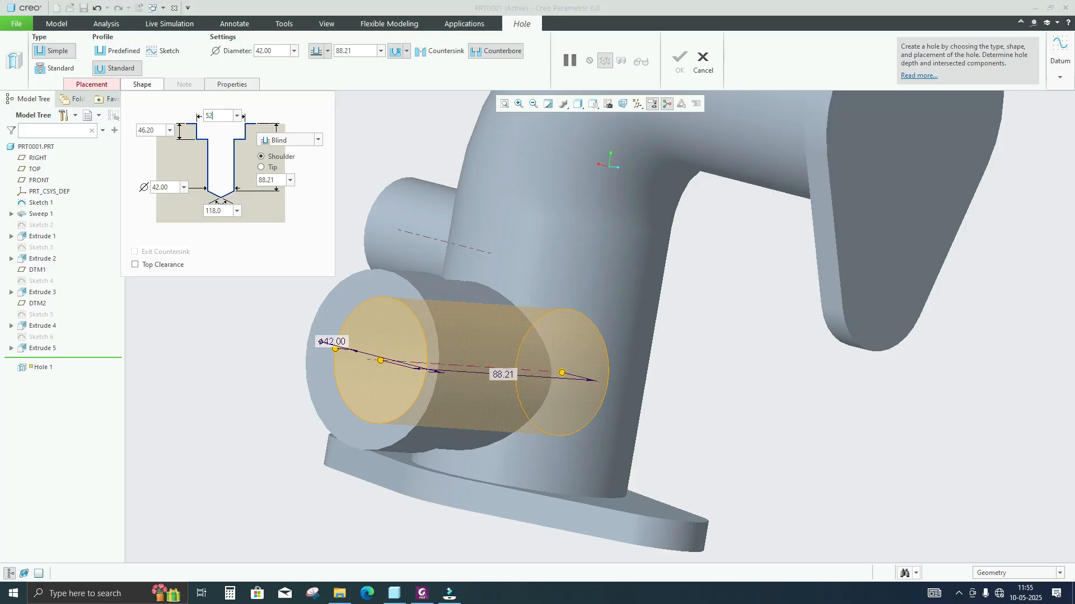
{"action": "left_click", "coordinate": [151, 130]}
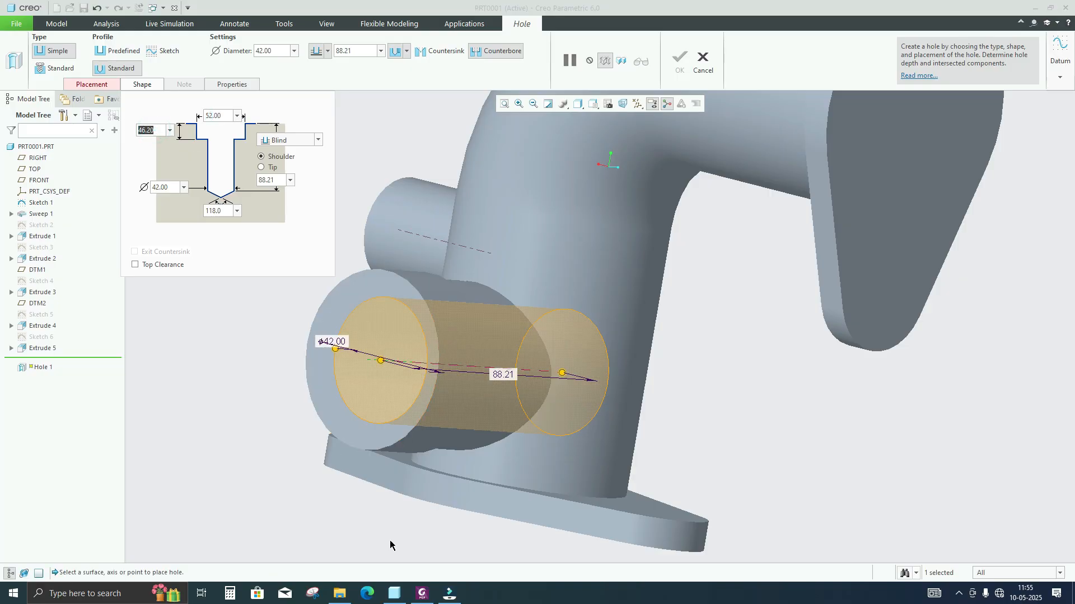
{"action": "left_click", "coordinate": [418, 597]}
{"action": "left_click", "coordinate": [418, 597]}
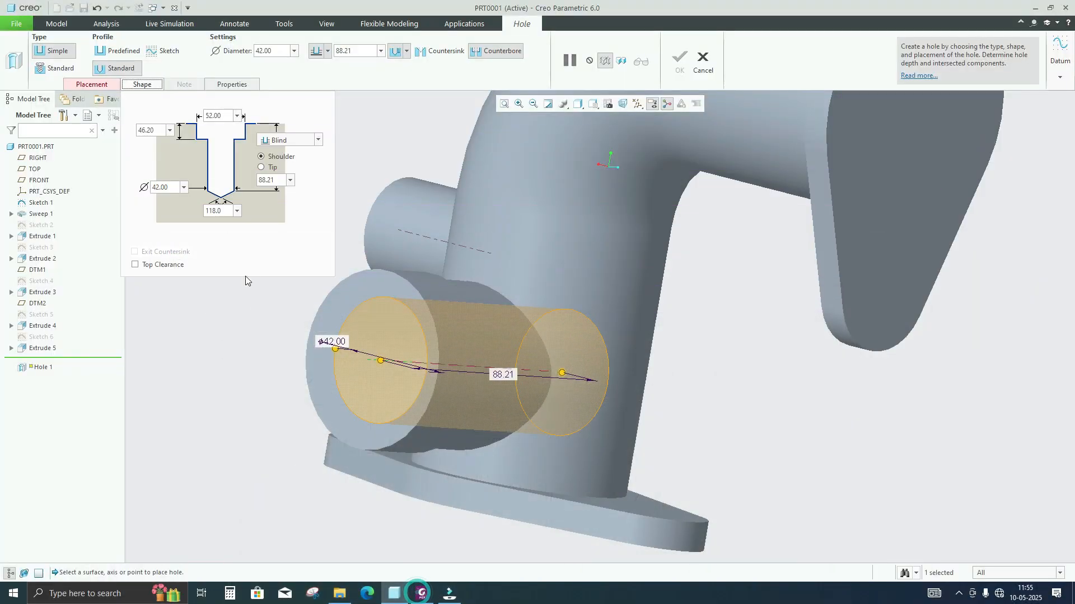
{"action": "left_click", "coordinate": [154, 130]}
{"action": "type", "text": "3"}
{"action": "key", "text": "Return"}
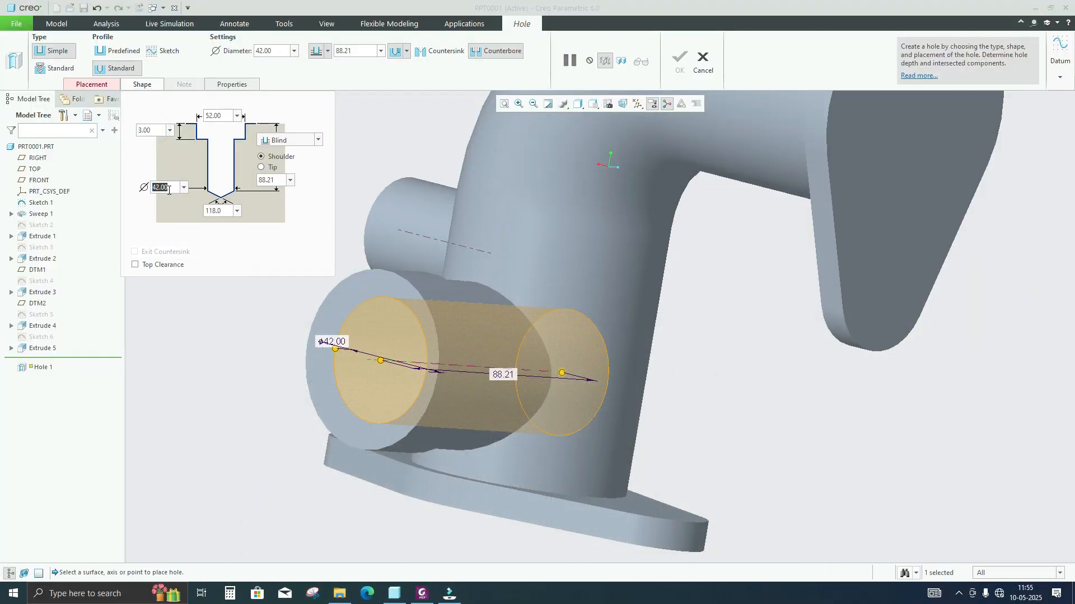
{"action": "left_click", "coordinate": [418, 594]}
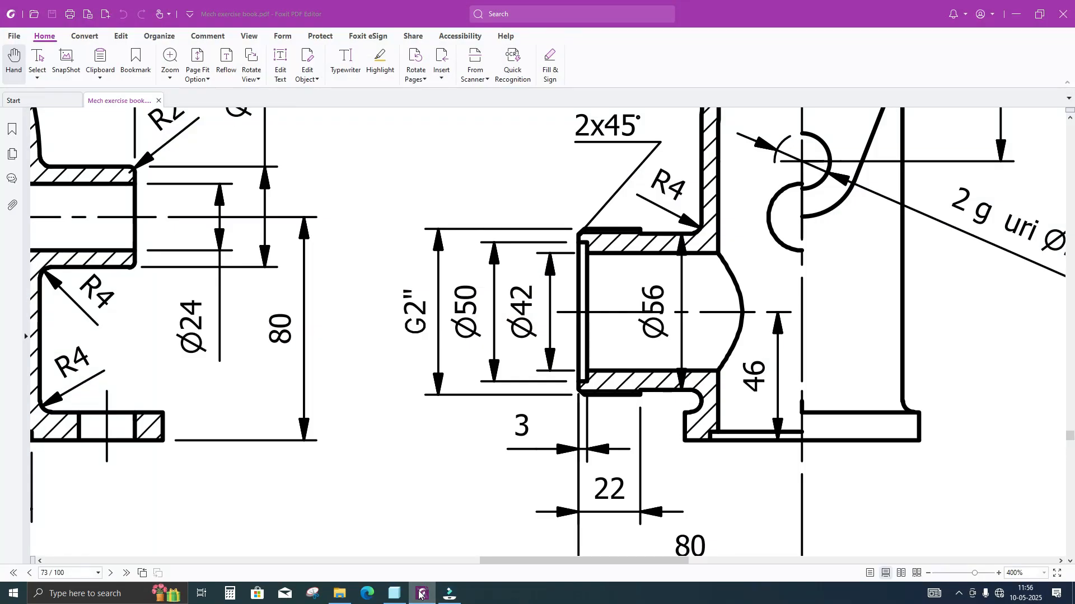
{"action": "left_click", "coordinate": [419, 594]}
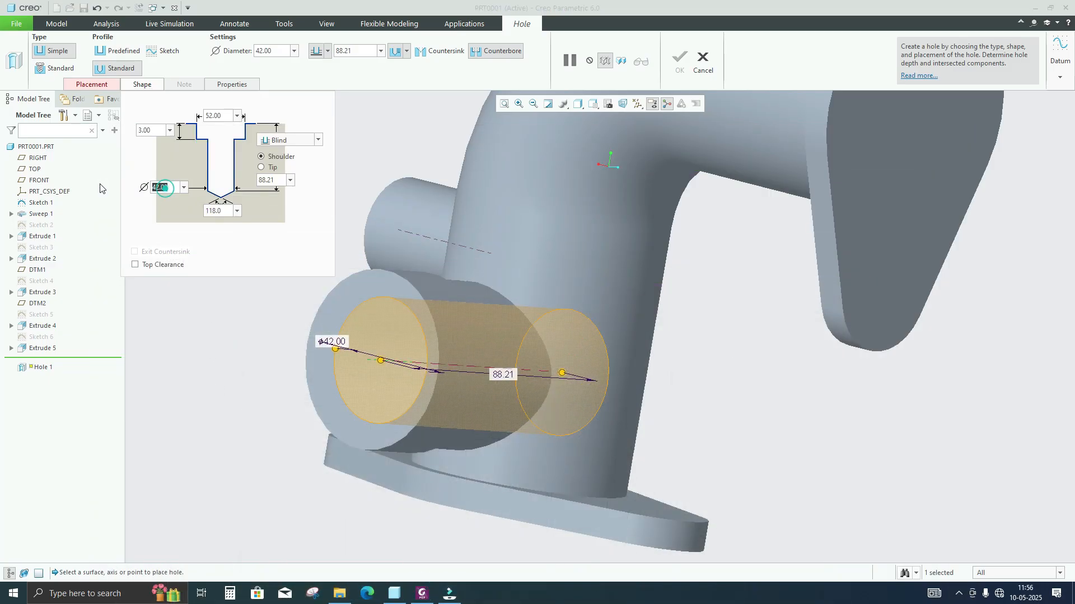
{"action": "left_click", "coordinate": [421, 594]}
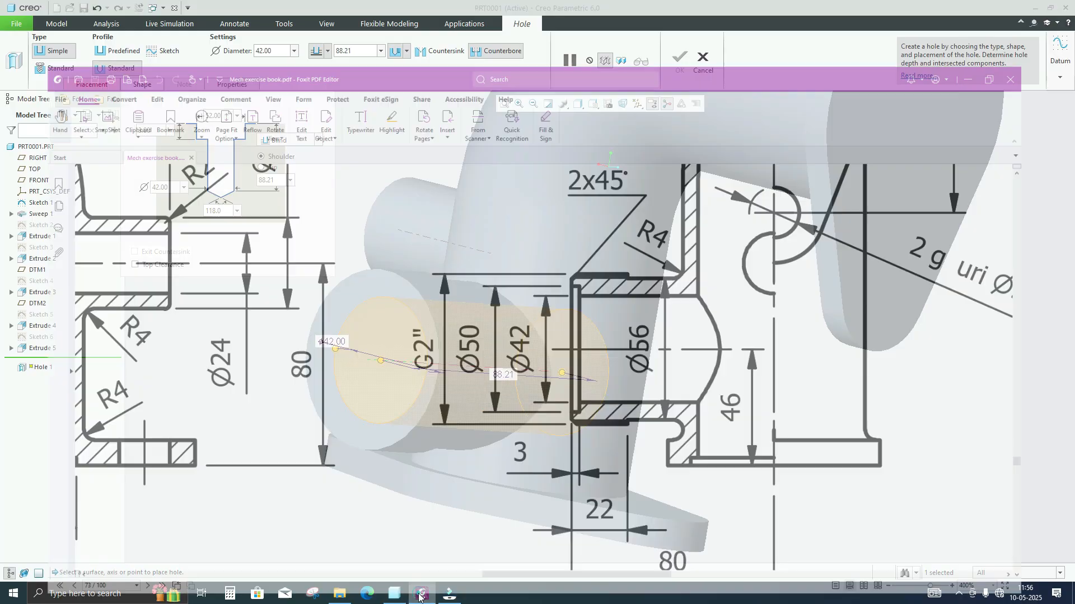
{"action": "left_click", "coordinate": [421, 594]}
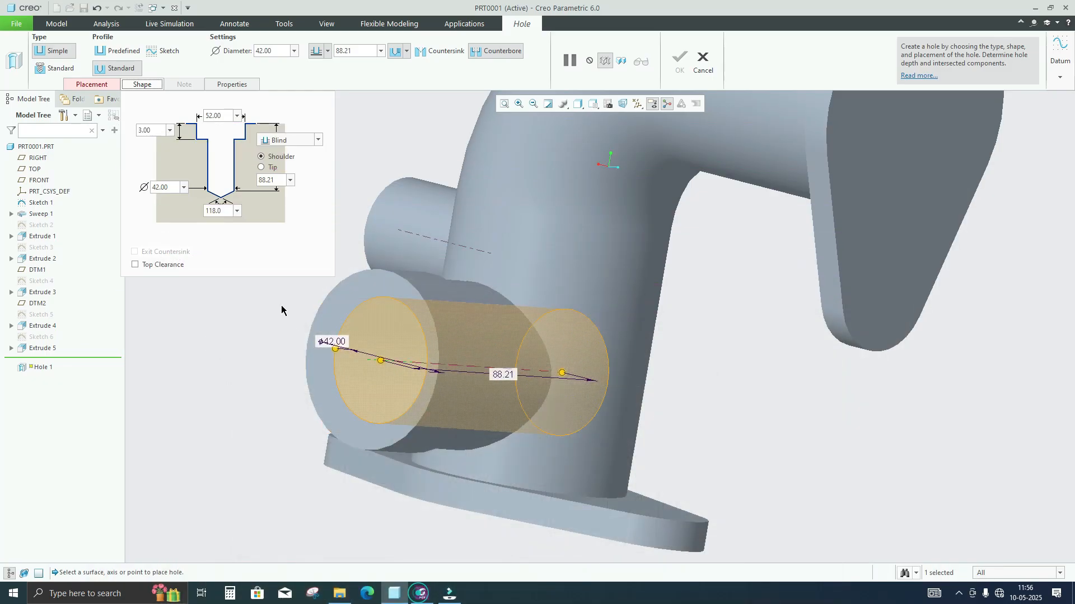
- Set the counterbore diameter of the hole in the larger branch to 50
{"action": "double_click", "coordinate": [213, 113]}
{"action": "type", "text": "50"}
{"action": "key", "text": "Return"}
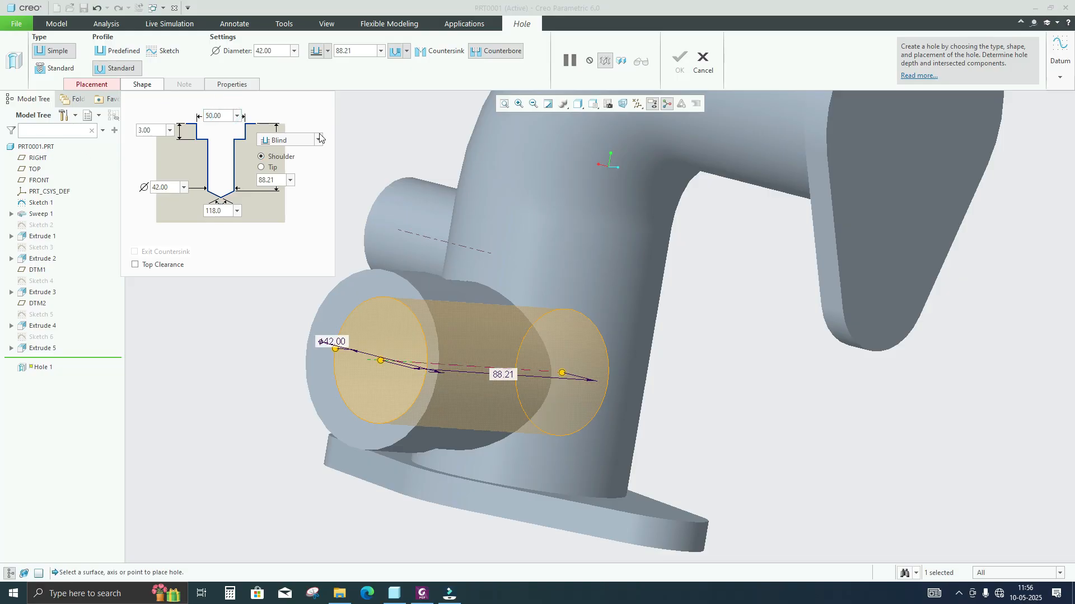
- Redefine the hole's placement with the collar's outer face and the collar's axis, and flip its direction into the branch
{"action": "scroll", "coordinate": [460, 210], "scroll_direction": "up", "scroll_amount": 3}
{"action": "middle_click_drag", "start_coordinate": [506, 246], "coordinate": [529, 266]}
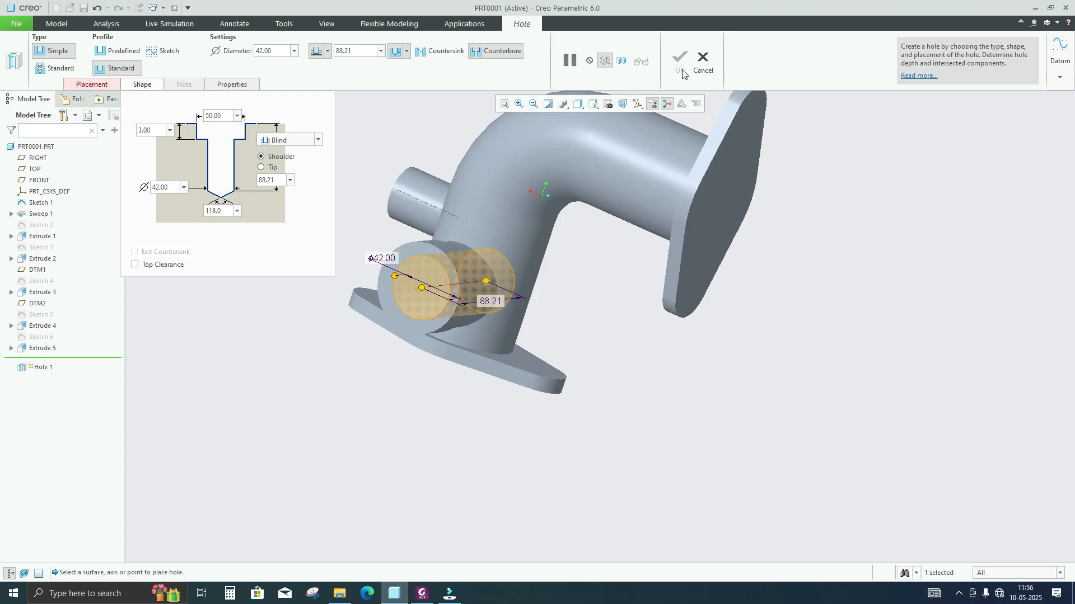
{"action": "left_click", "coordinate": [91, 84]}
{"action": "scroll", "coordinate": [423, 264], "scroll_direction": "down", "scroll_amount": 1}
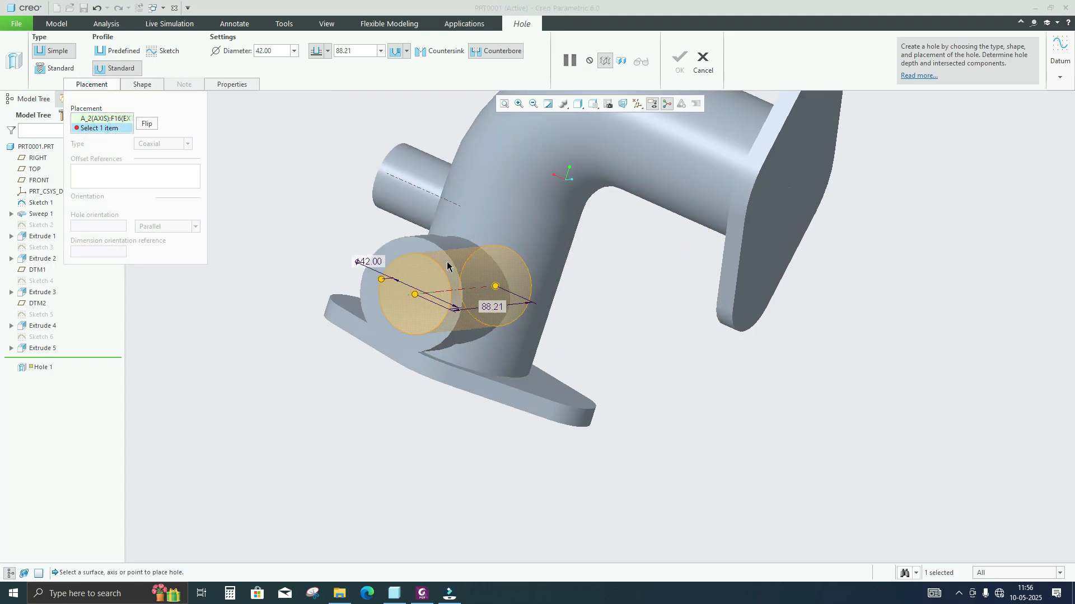
{"action": "left_click", "coordinate": [417, 250]}
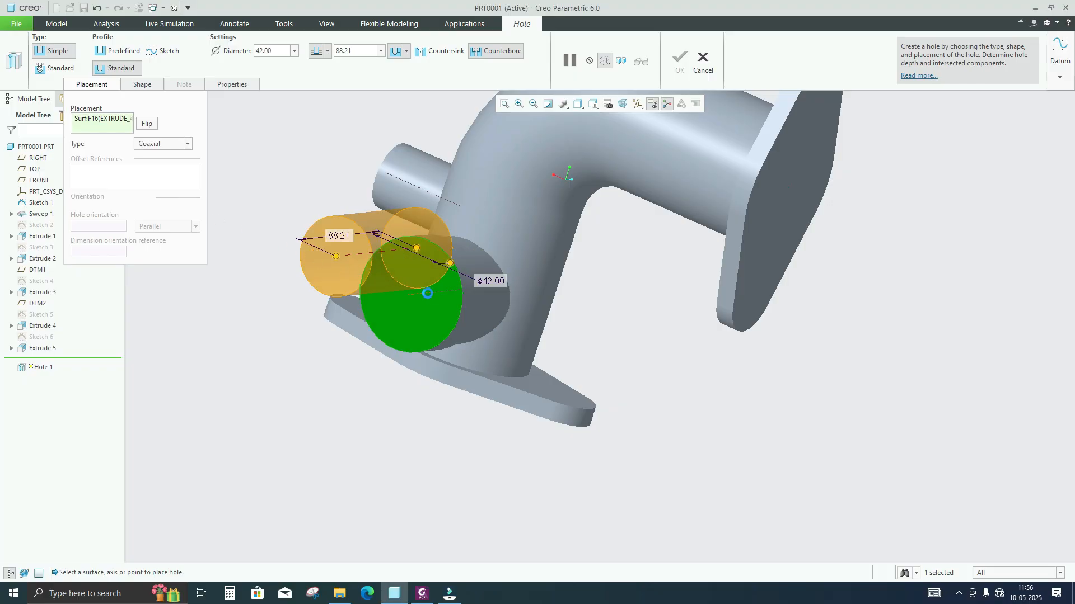
{"action": "left_click", "coordinate": [429, 297], "text": "ctrl"}
{"action": "middle_click_drag", "start_coordinate": [423, 316], "coordinate": [358, 292]}
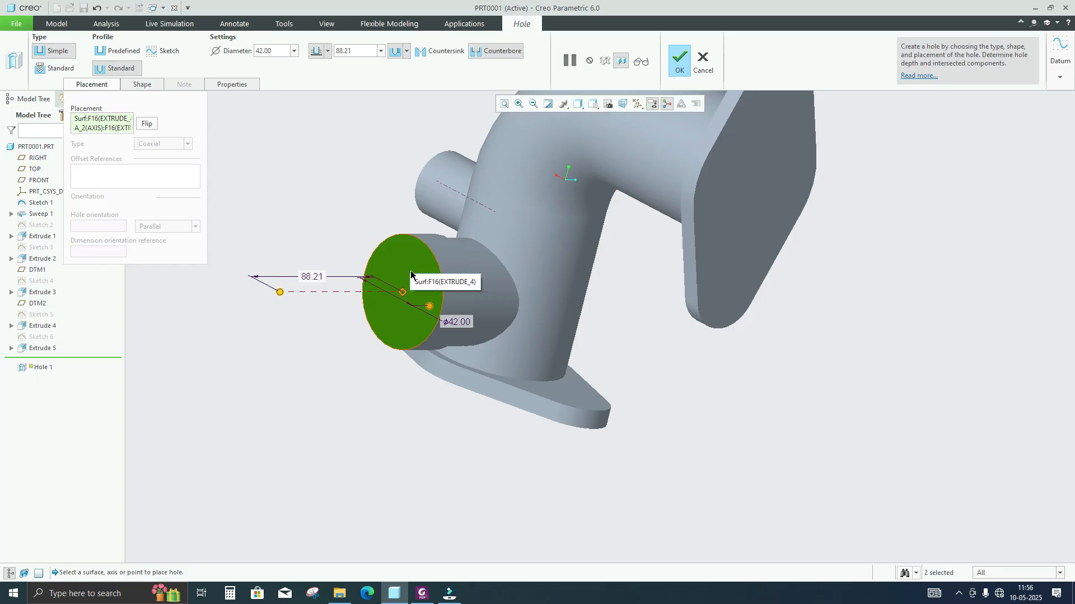
{"action": "left_click", "coordinate": [145, 123]}
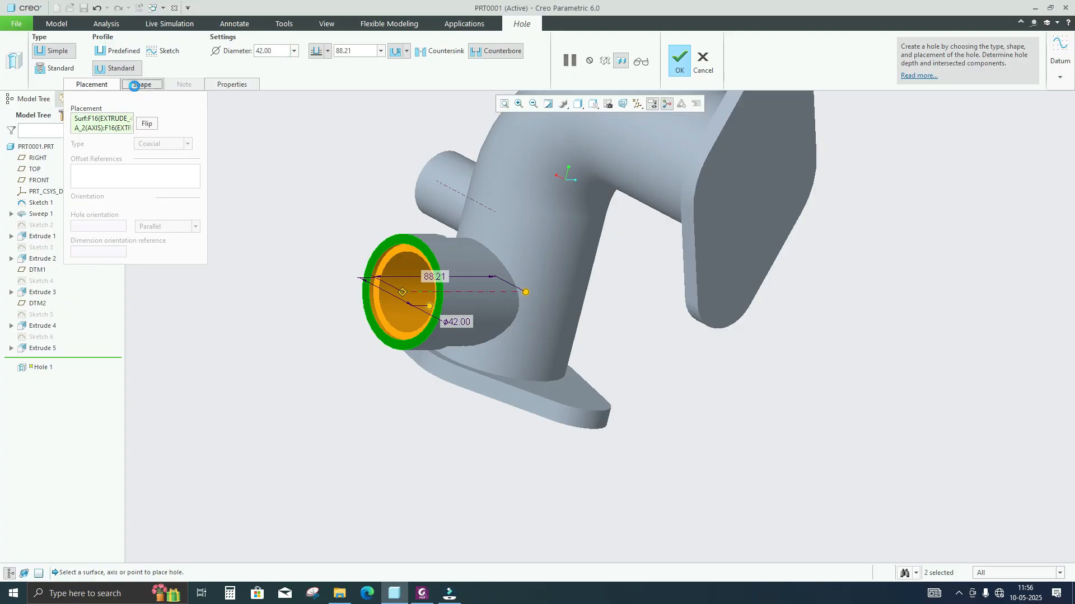
- Set the hole's blind depth to 80 and complete the counterbored hole
{"action": "left_click", "coordinate": [137, 85]}
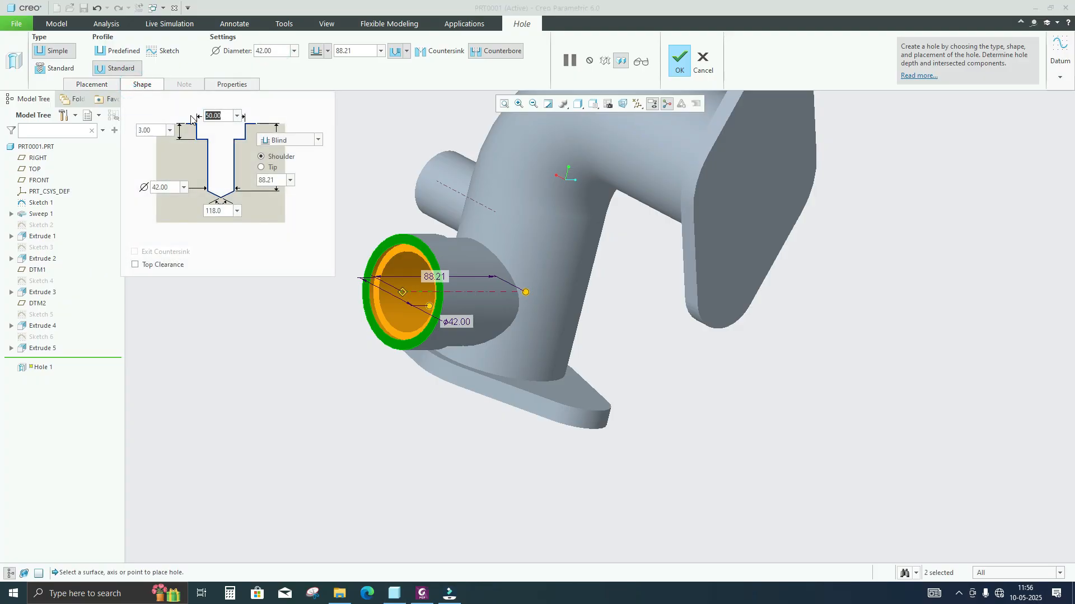
{"action": "left_click", "coordinate": [156, 132]}
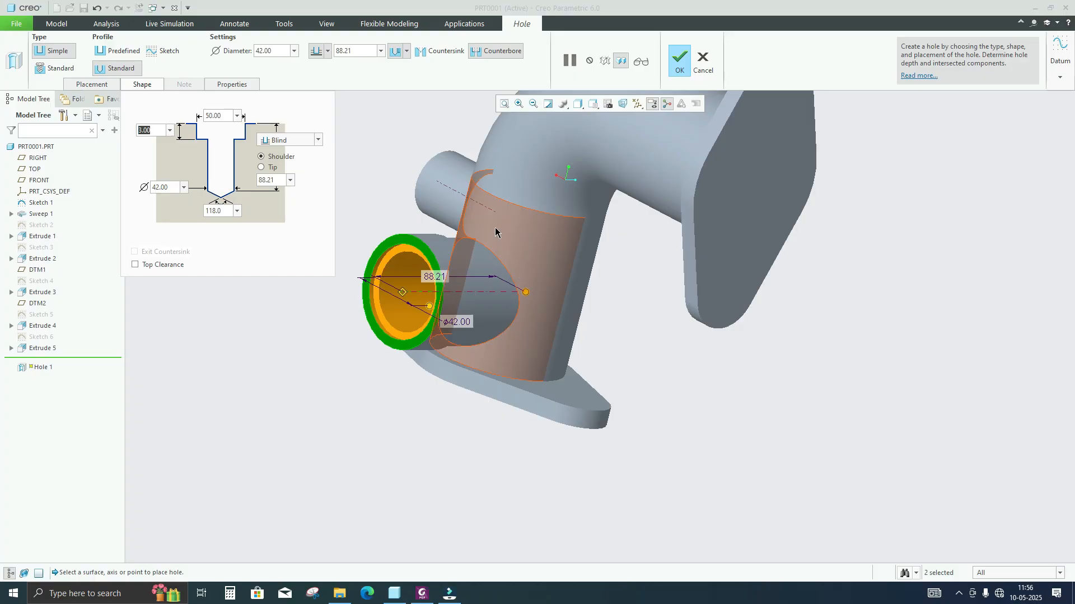
{"action": "middle_click_drag", "start_coordinate": [434, 202], "coordinate": [415, 217]}
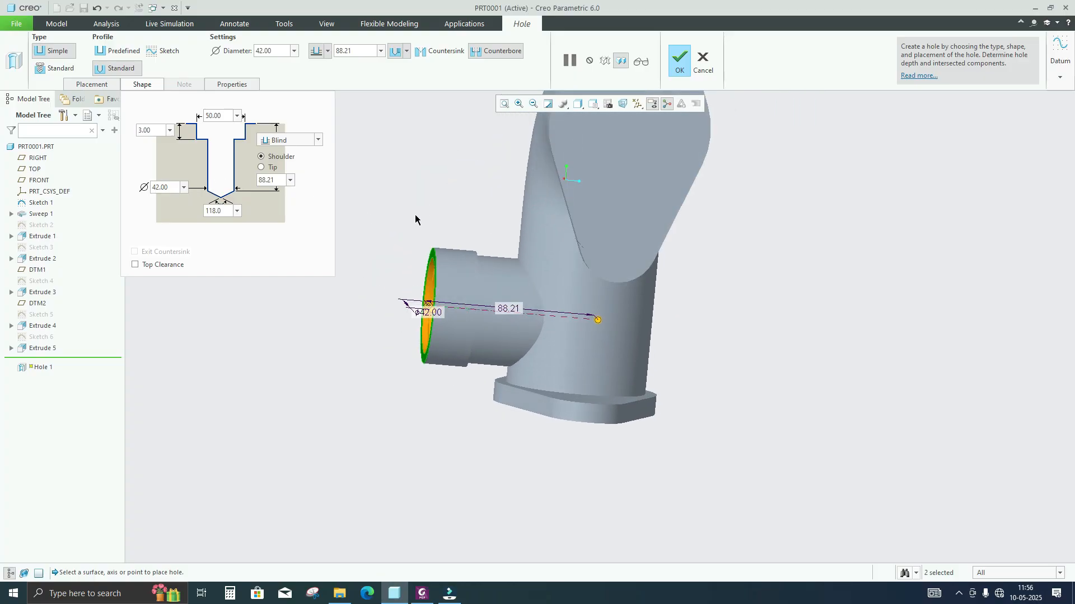
{"action": "left_click", "coordinate": [278, 180]}
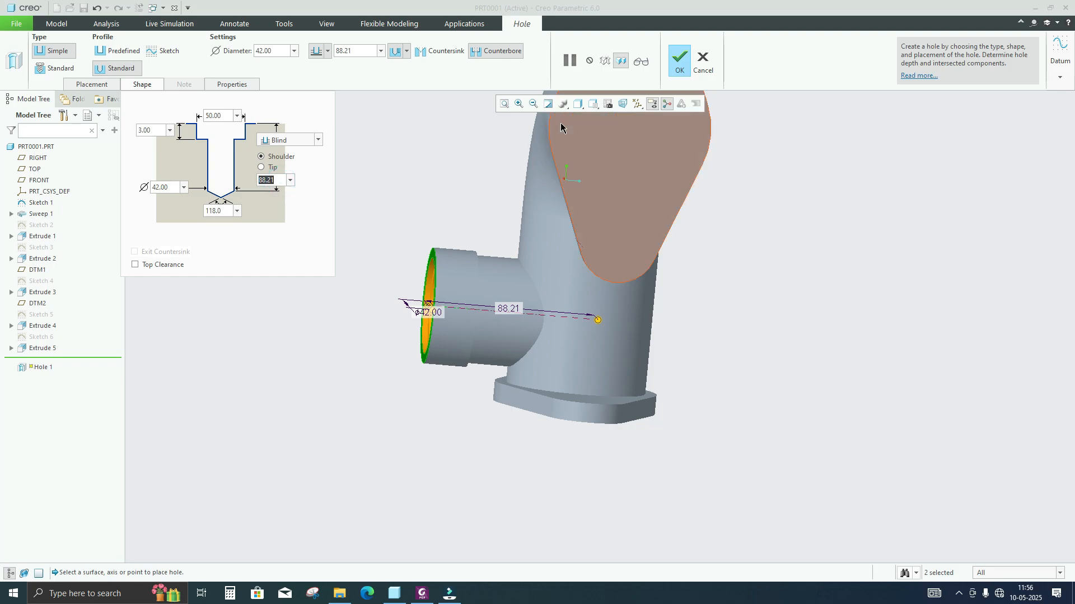
{"action": "middle_click_drag", "start_coordinate": [526, 369], "coordinate": [500, 448]}
{"action": "scroll", "coordinate": [526, 367], "scroll_direction": "up", "scroll_amount": 2}
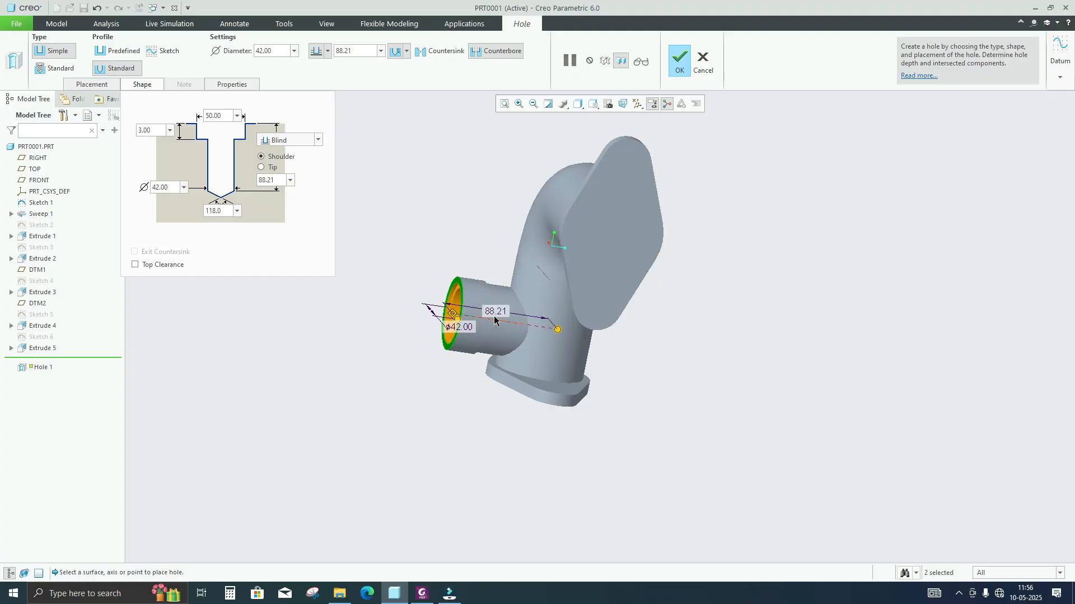
{"action": "double_click", "coordinate": [269, 180]}
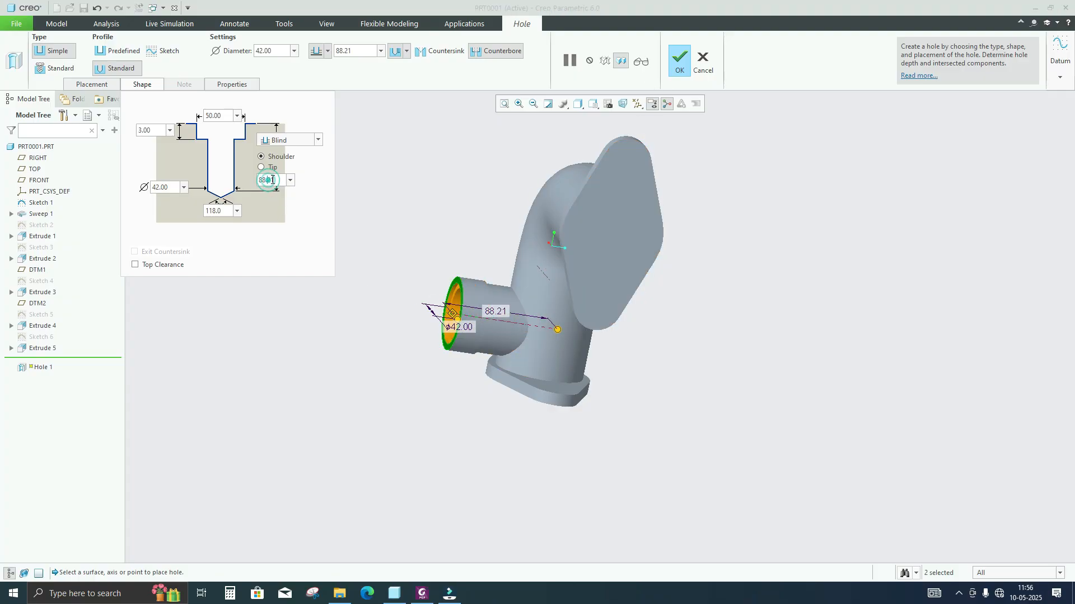
{"action": "type", "text": "8"}
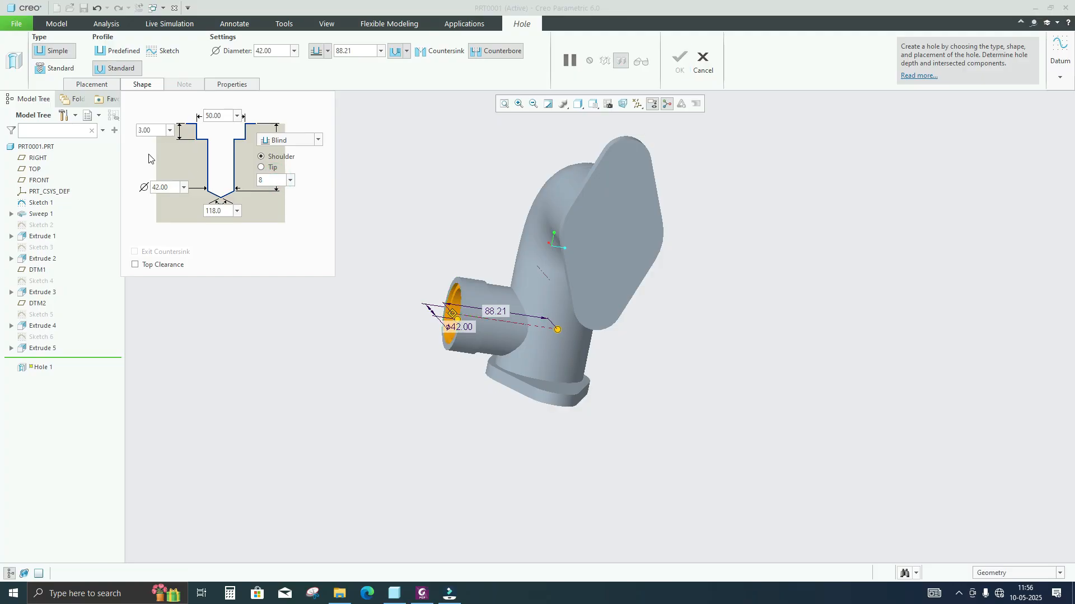
{"action": "type", "text": "0"}
{"action": "key", "text": "Return"}
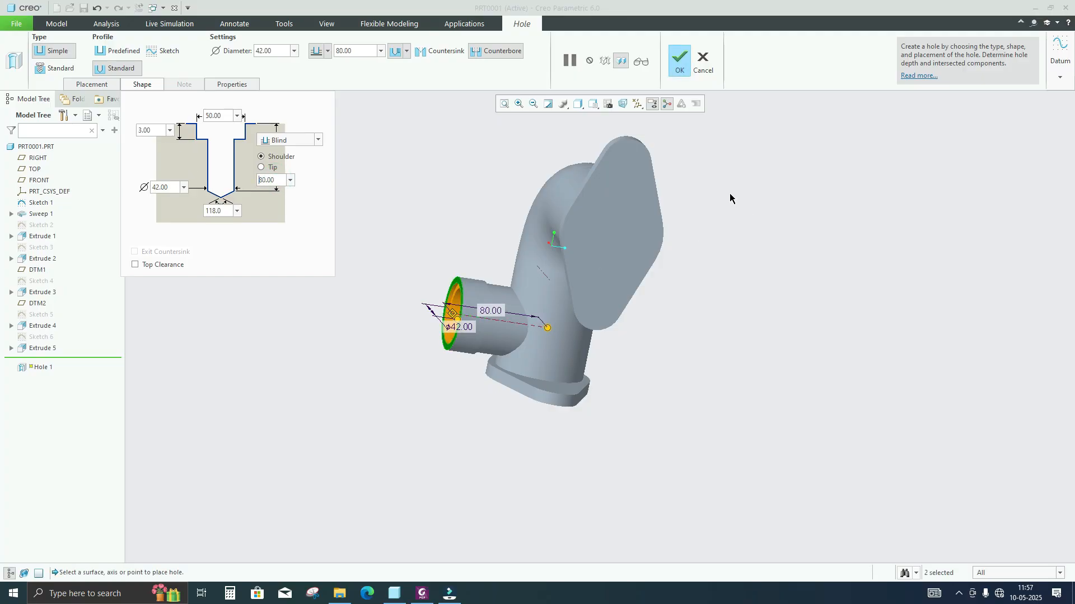
{"action": "left_click", "coordinate": [678, 62]}
- Start a temporary planar section on the FRONT plane to examine the inside of the pipe
{"action": "middle_click_drag", "start_coordinate": [654, 138], "coordinate": [475, 331]}
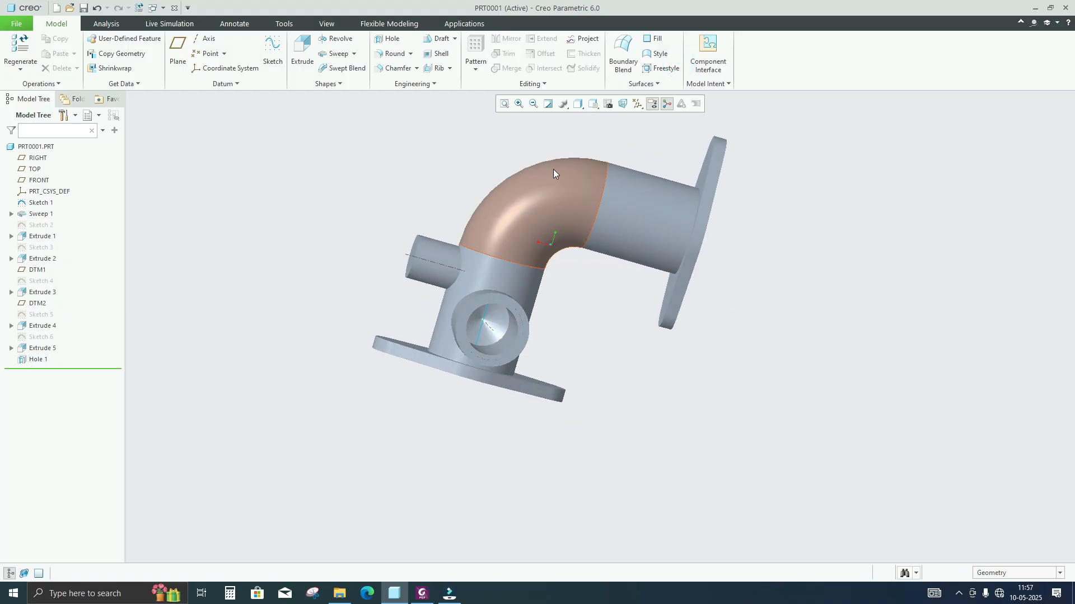
{"action": "left_click", "coordinate": [327, 23]}
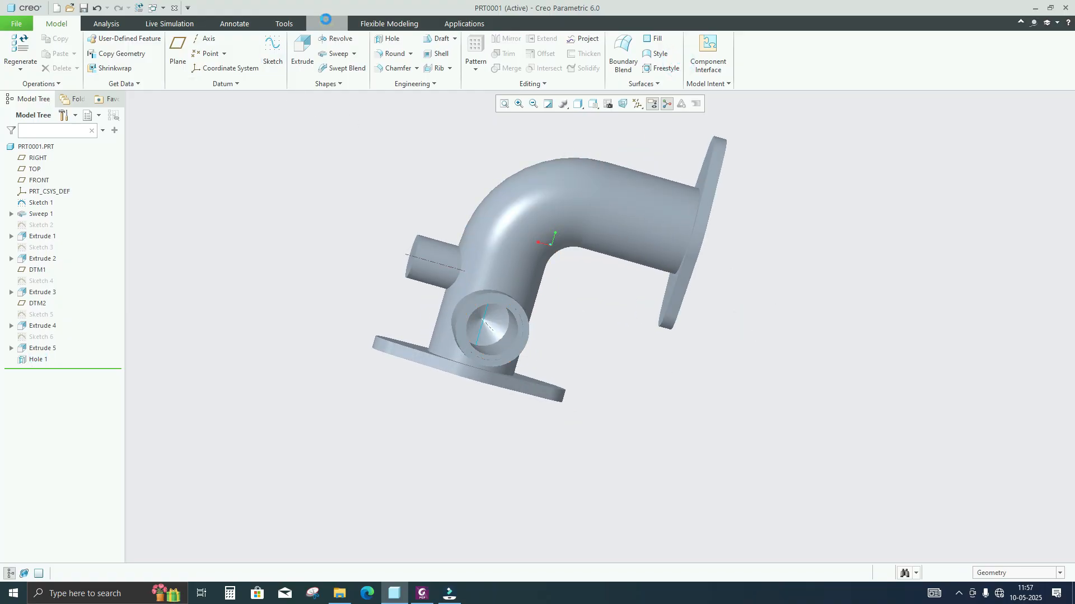
{"action": "left_click", "coordinate": [400, 67]}
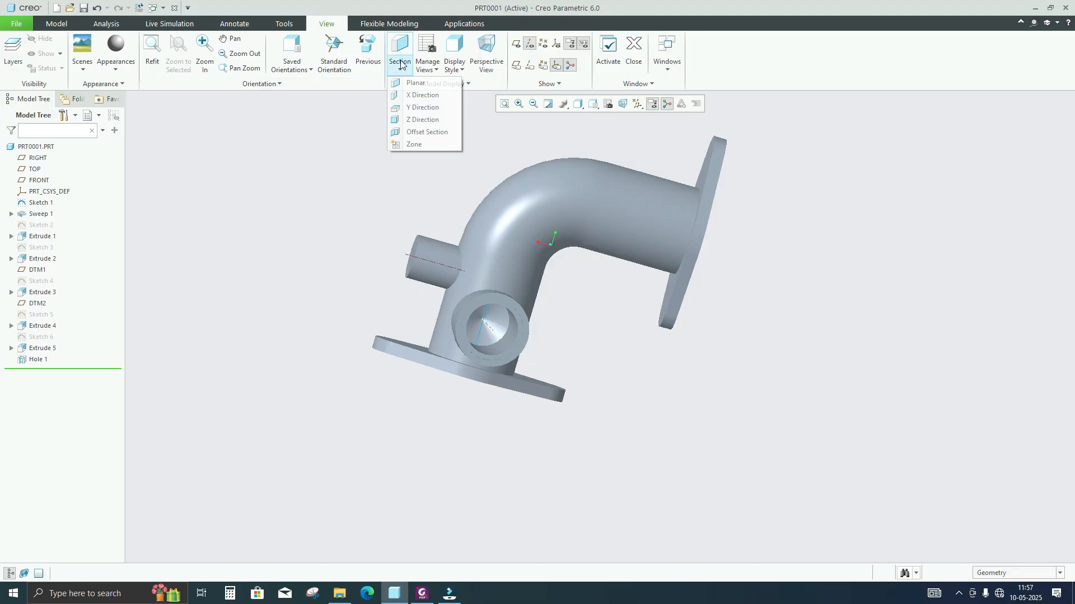
{"action": "left_click", "coordinate": [413, 87]}
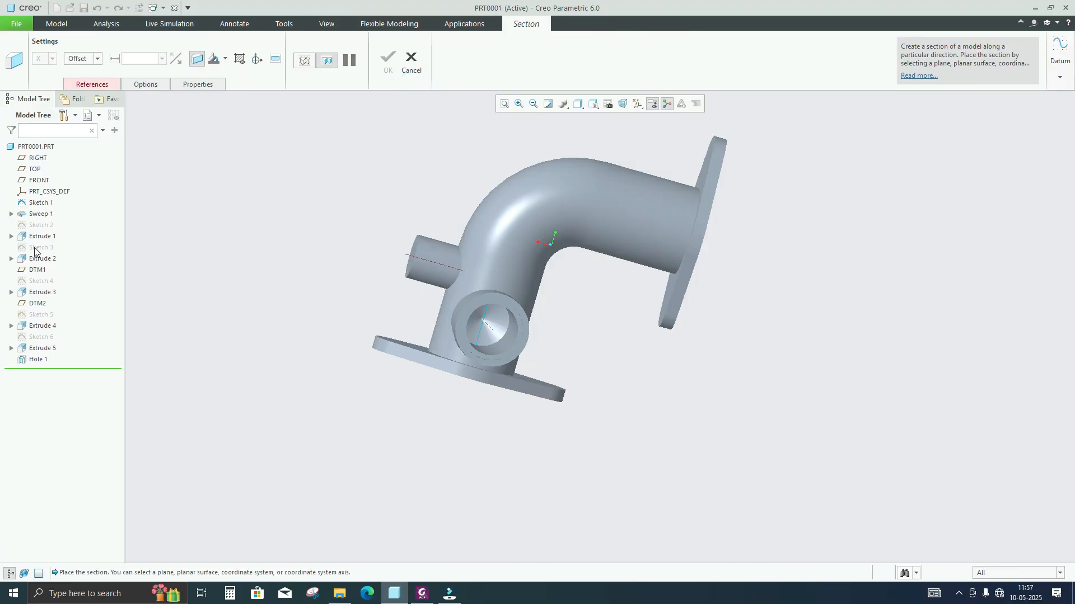
{"action": "left_click", "coordinate": [39, 180]}
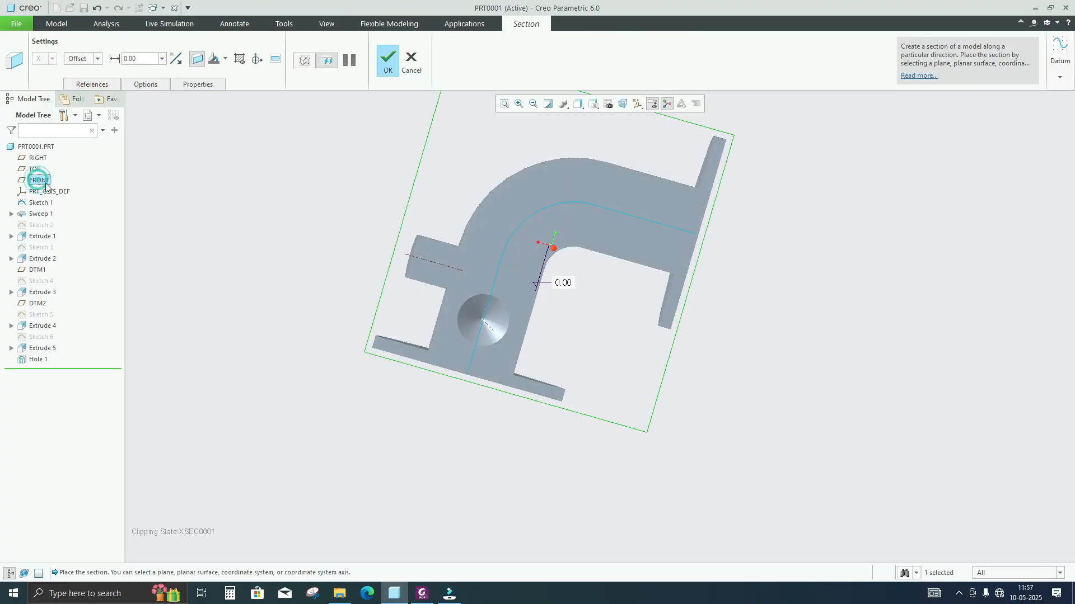
{"action": "middle_click_drag", "start_coordinate": [376, 299], "coordinate": [232, 248]}
- Move the section to the RIGHT plane with an offset of about 4.6, examine the counterbored hole and discard the section
{"action": "left_click", "coordinate": [37, 169]}
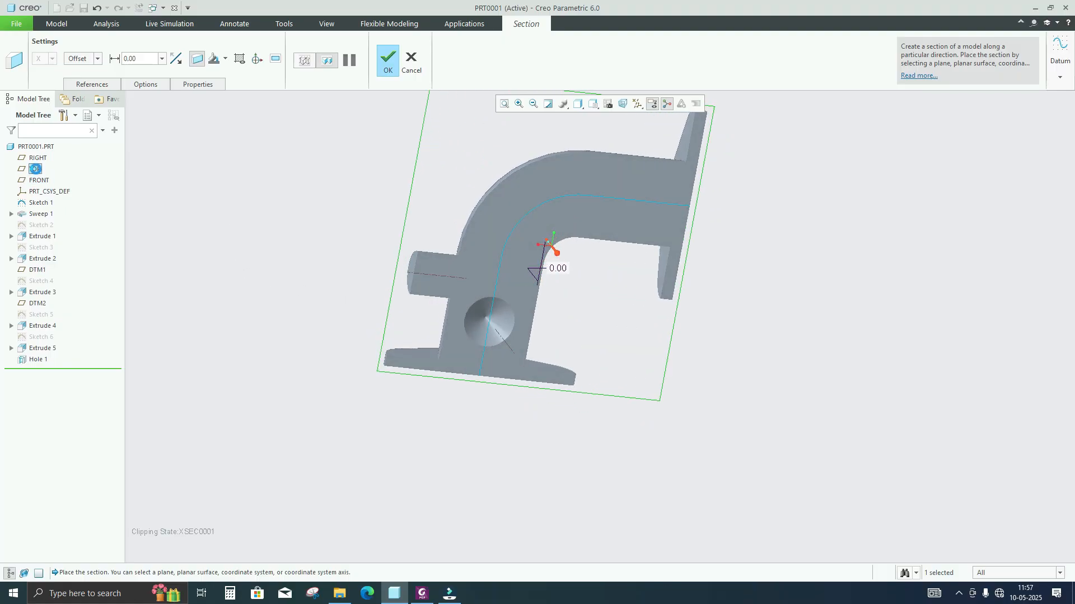
{"action": "left_click", "coordinate": [39, 158]}
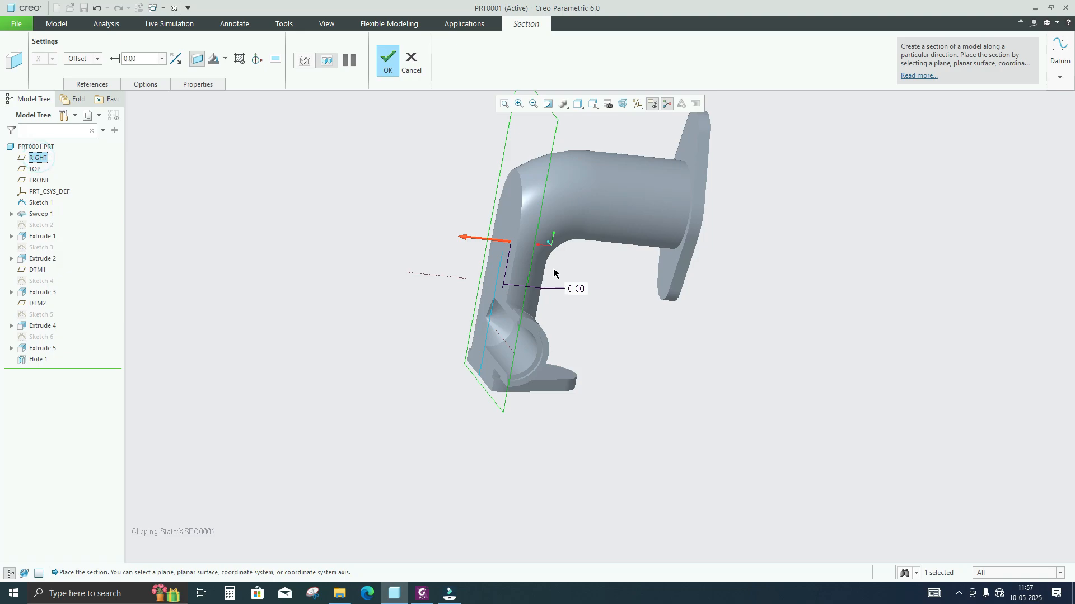
{"action": "mouse_move", "coordinate": [464, 244]}
{"action": "left_mouse_down"}
{"action": "mouse_move", "coordinate": [434, 238]}
{"action": "mouse_move", "coordinate": [459, 239]}
{"action": "left_mouse_up"}
{"action": "middle_click_drag", "start_coordinate": [406, 242], "coordinate": [548, 243]}
{"action": "scroll", "coordinate": [475, 312], "scroll_direction": "up", "scroll_amount": 3}
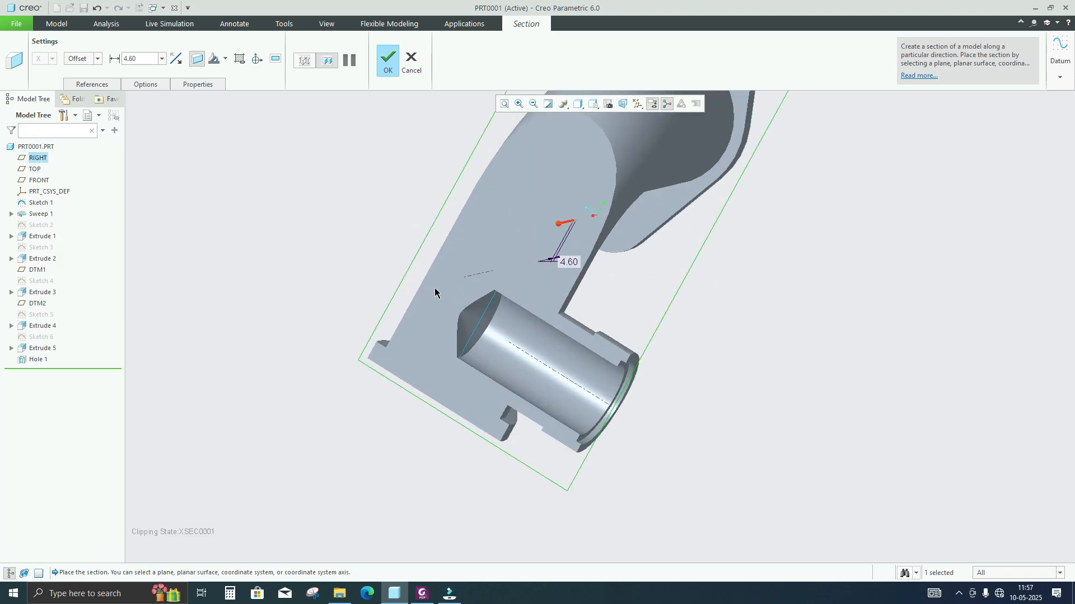
{"action": "left_click", "coordinate": [415, 72]}
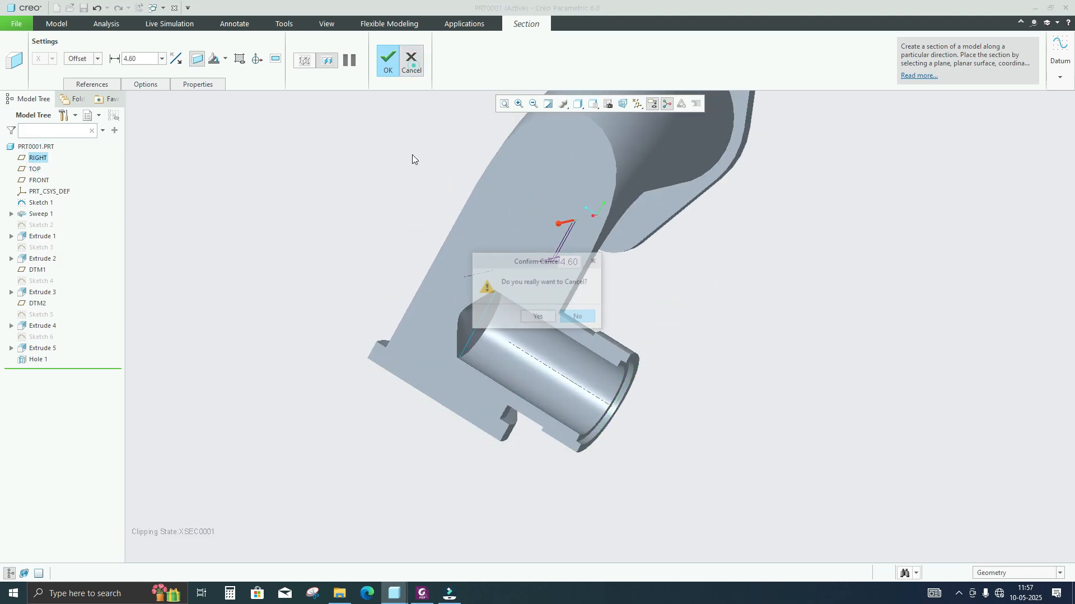
{"action": "left_click", "coordinate": [538, 317]}
- Restore the model's default orientation and review the main pipe's bore dimensions in the PDF drawing's section A-A
{"action": "middle_click_drag", "start_coordinate": [434, 317], "coordinate": [355, 314]}
{"action": "scroll", "coordinate": [355, 314], "scroll_direction": "down", "scroll_amount": 2}
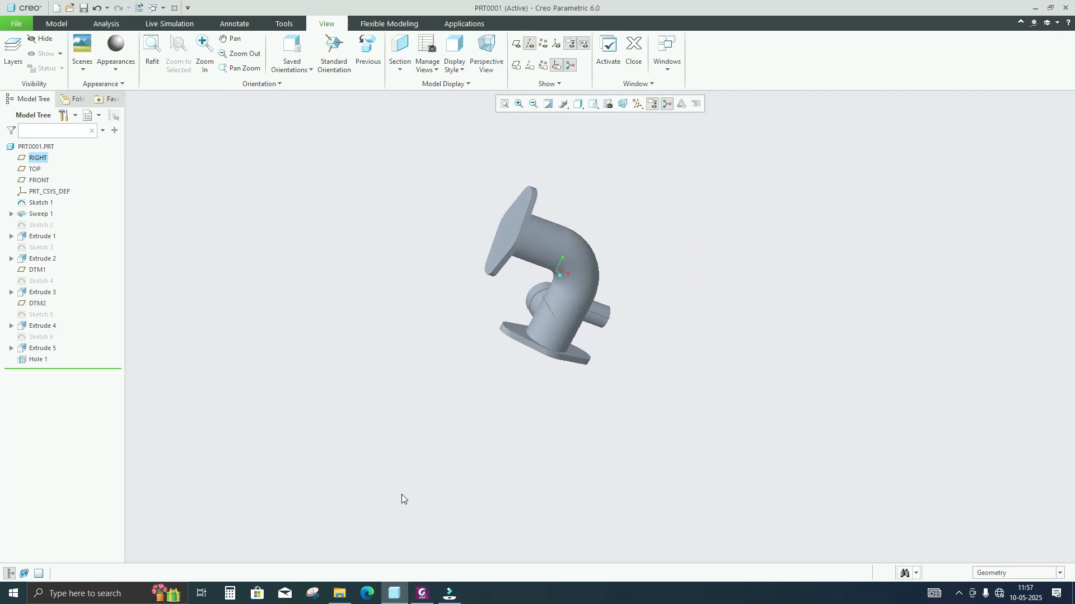
{"action": "key", "text": "ctrl+d"}
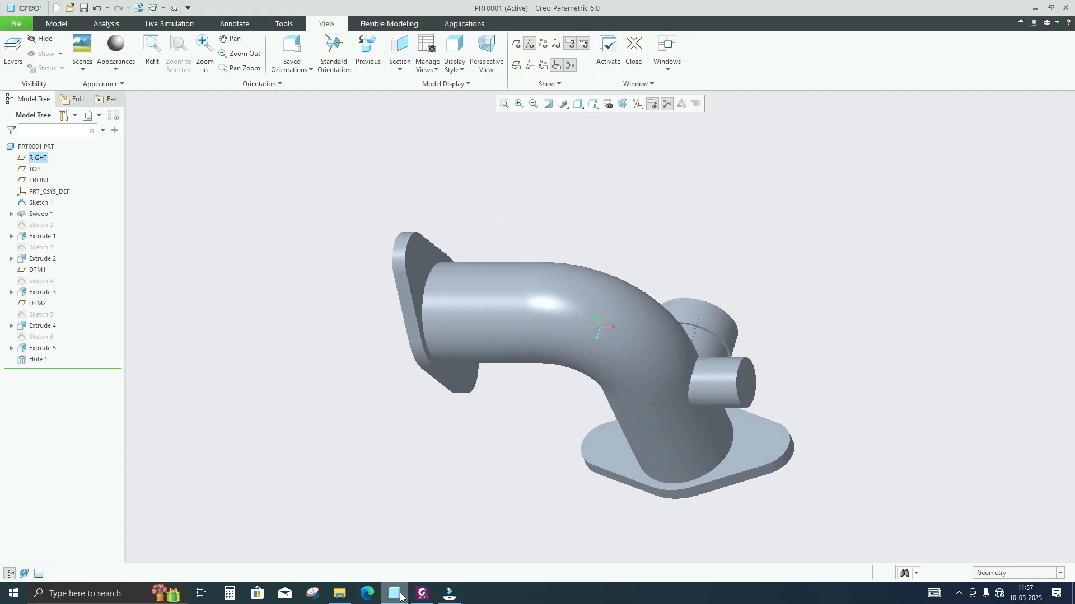
{"action": "left_click", "coordinate": [422, 595]}
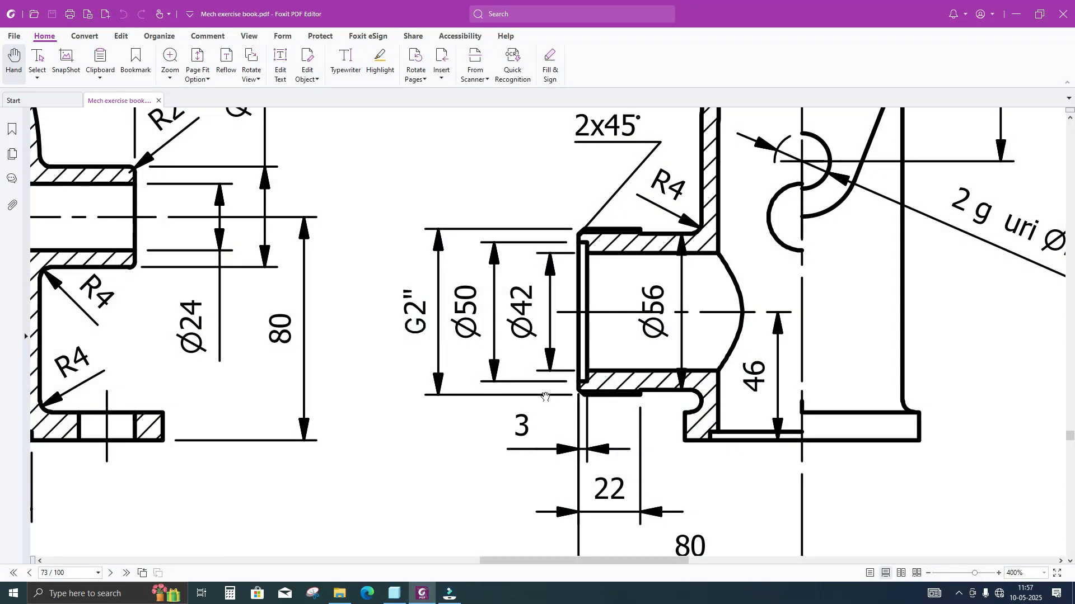
{"action": "scroll", "coordinate": [548, 394], "scroll_direction": "down", "scroll_amount": 2, "text": "ctrl"}
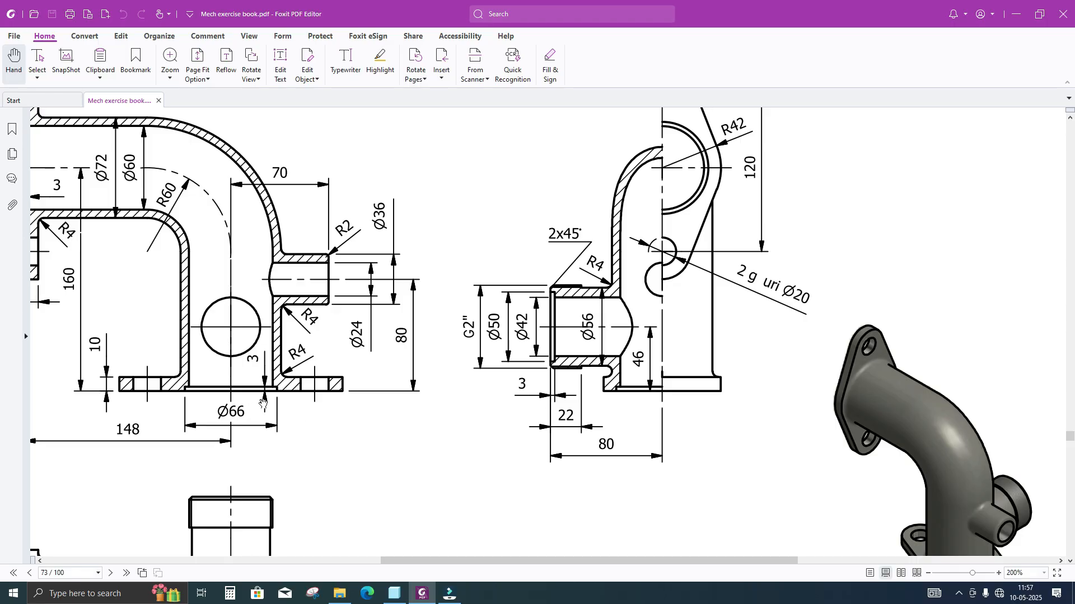
{"action": "scroll", "coordinate": [341, 404], "scroll_direction": "down", "scroll_amount": 1, "text": "ctrl"}
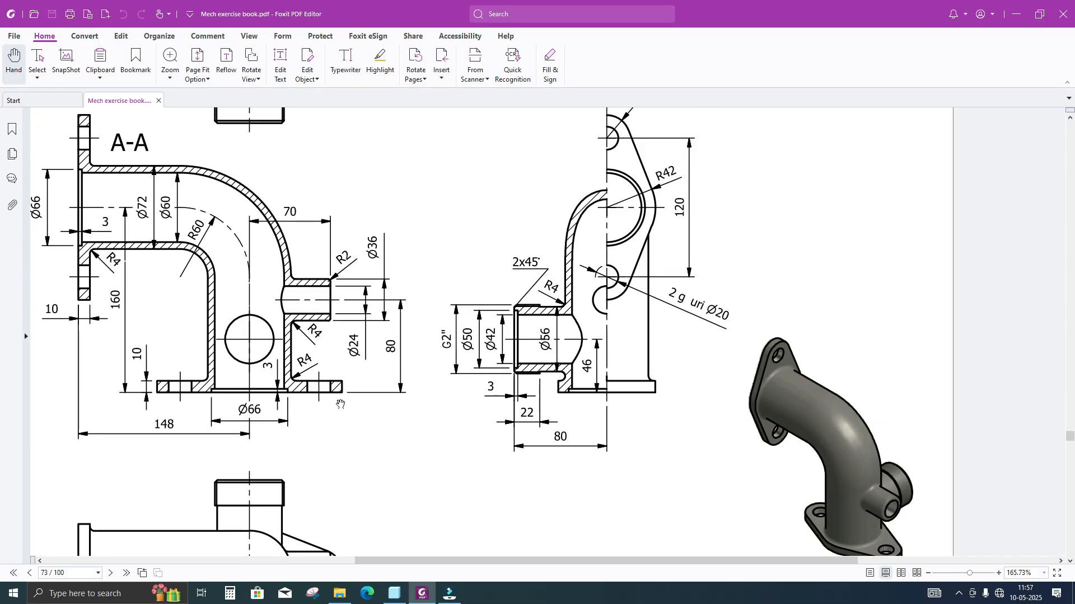
{"action": "scroll", "coordinate": [110, 260], "scroll_direction": "down", "scroll_amount": 1, "text": "ctrl"}
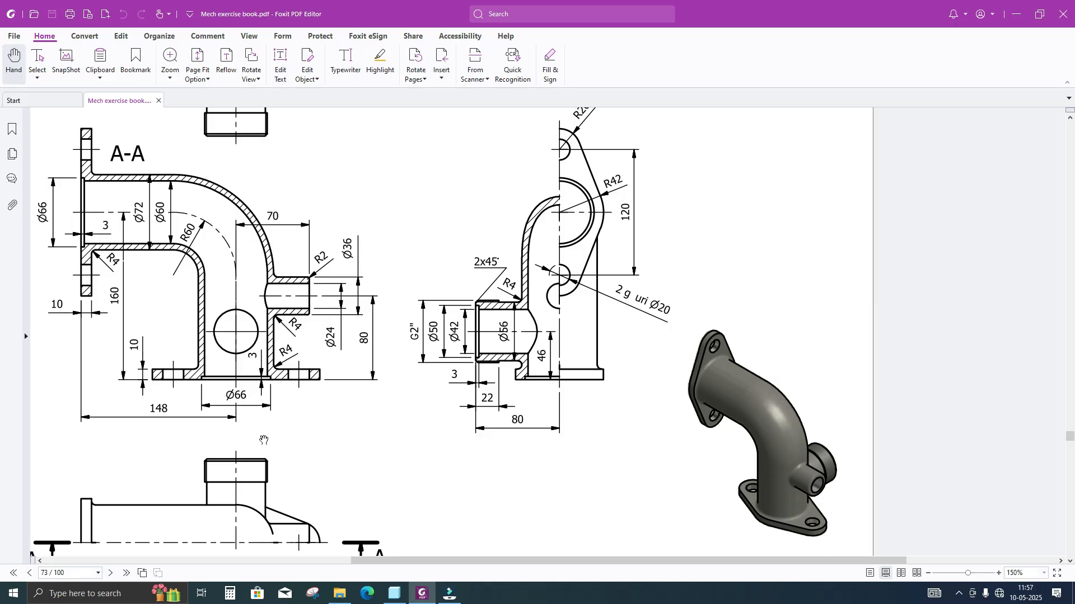
{"action": "left_click", "coordinate": [395, 594]}
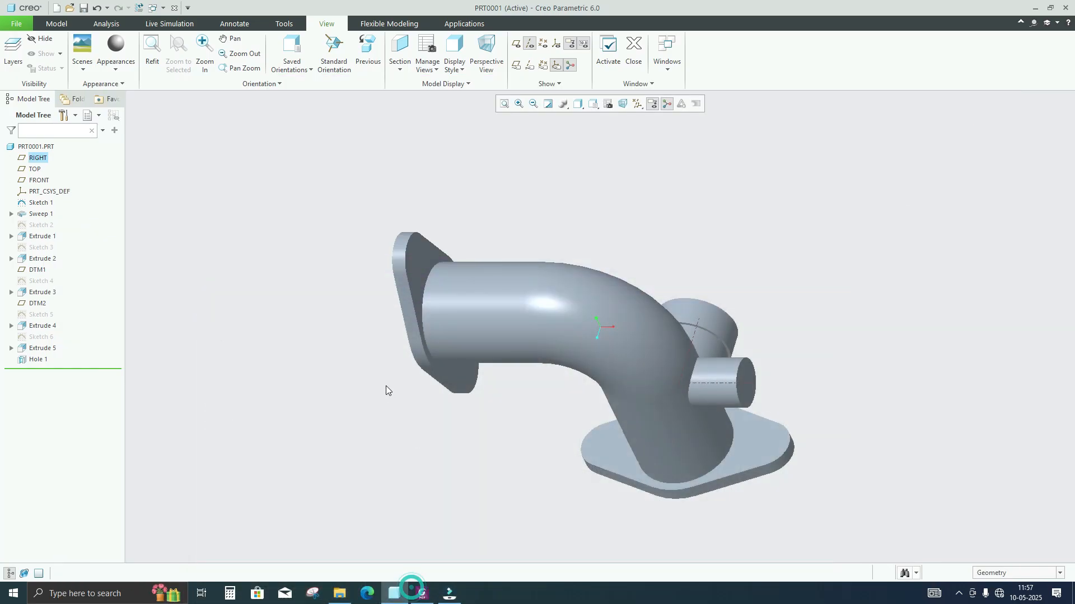
- Start a material-removing sweep along the pipe's centreline, Sketch 1, and open its section for sketching
{"action": "scroll", "coordinate": [391, 370], "scroll_direction": "up", "scroll_amount": 2}
{"action": "middle_click_drag", "start_coordinate": [391, 370], "coordinate": [397, 323]}
{"action": "left_click", "coordinate": [283, 241]}
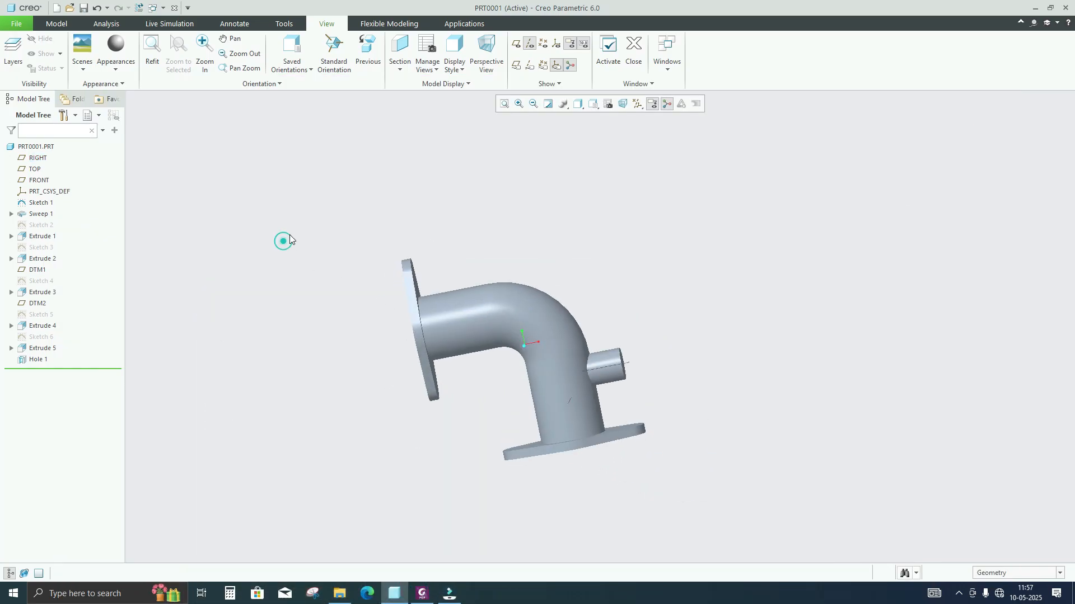
{"action": "left_click", "coordinate": [57, 25]}
{"action": "left_click", "coordinate": [11, 215]}
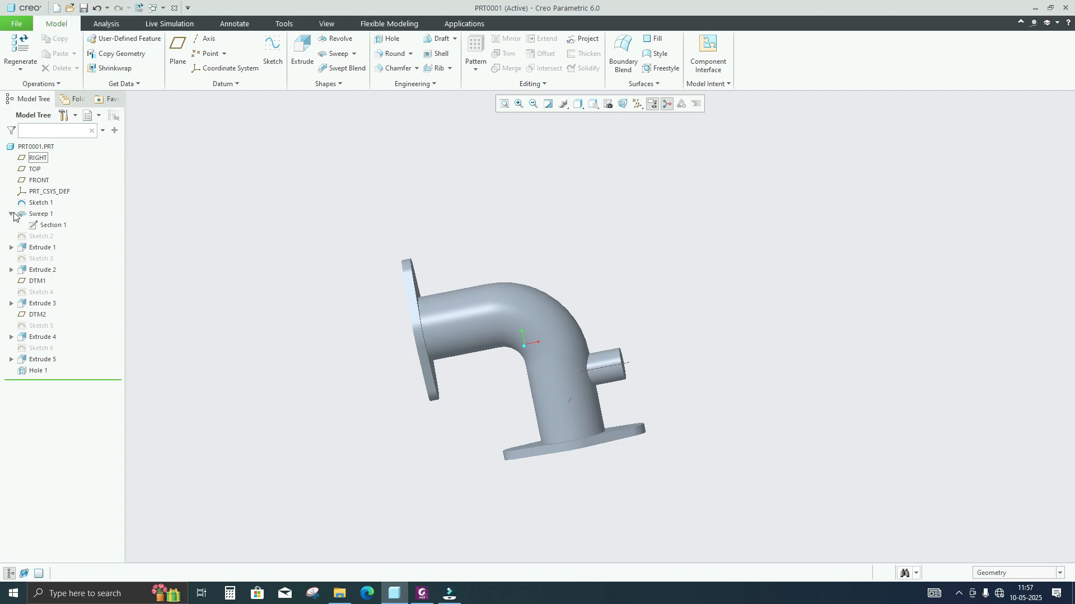
{"action": "left_click", "coordinate": [40, 202]}
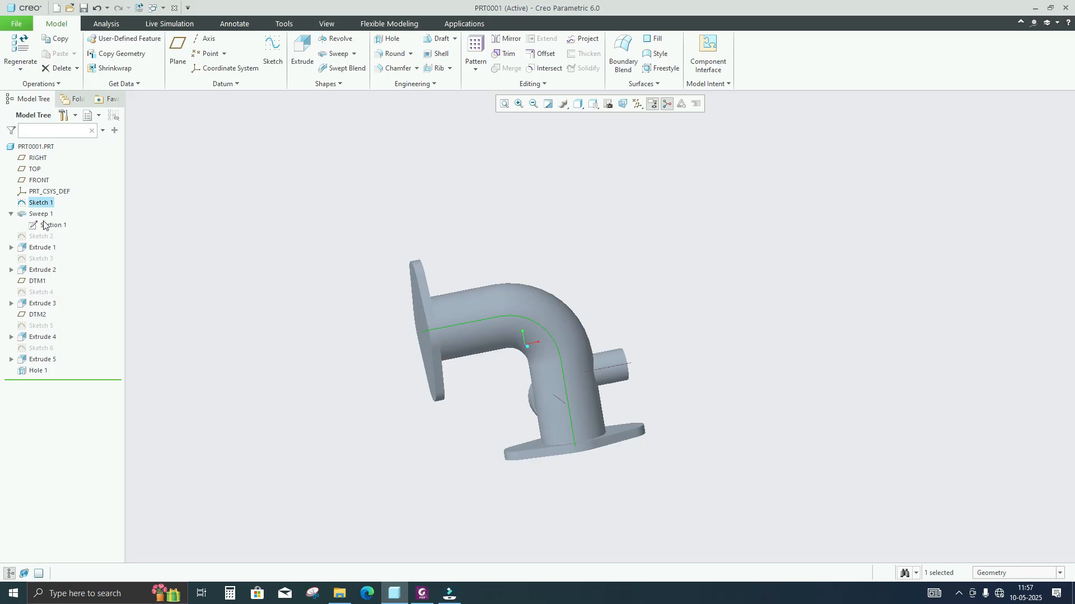
{"action": "mouse_move", "coordinate": [361, 272]}
{"action": "middle_mouse_down"}
{"action": "mouse_move", "coordinate": [362, 246]}
{"action": "mouse_move", "coordinate": [364, 264]}
{"action": "middle_mouse_up"}
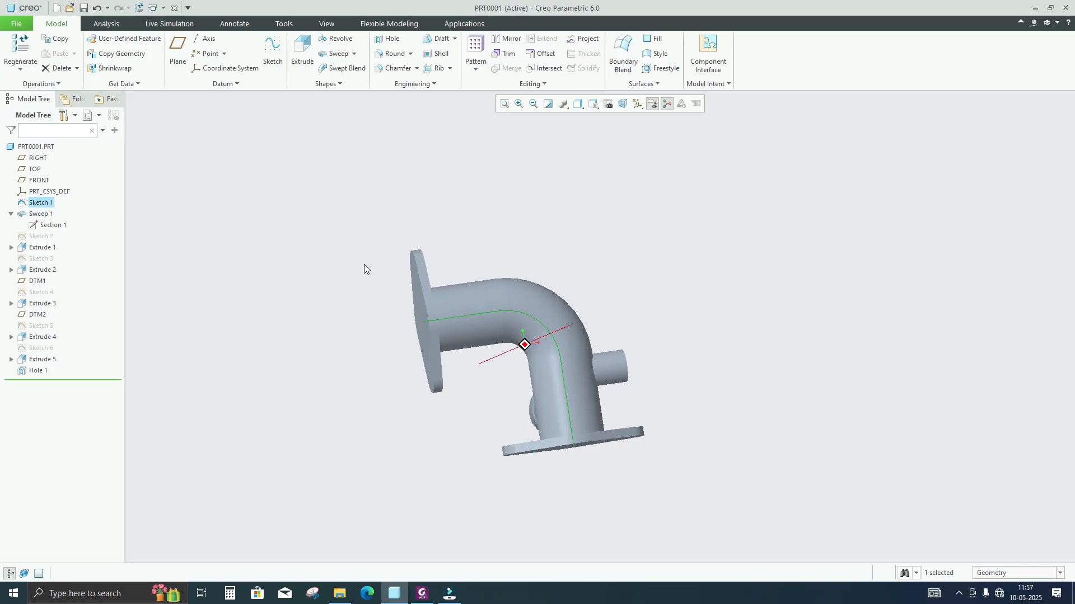
{"action": "left_click", "coordinate": [354, 53]}
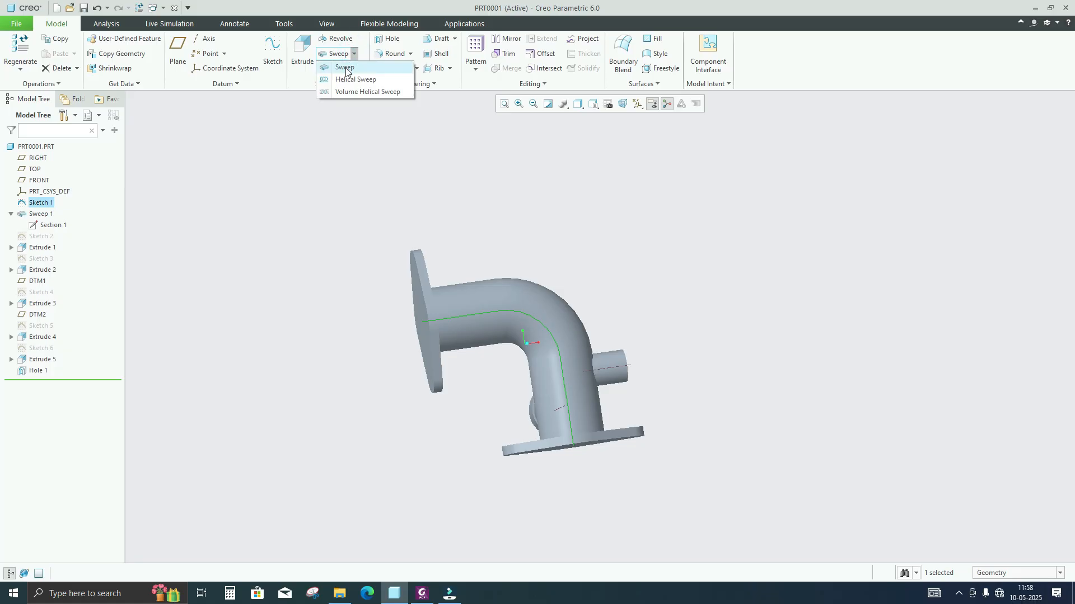
{"action": "left_click", "coordinate": [344, 67]}
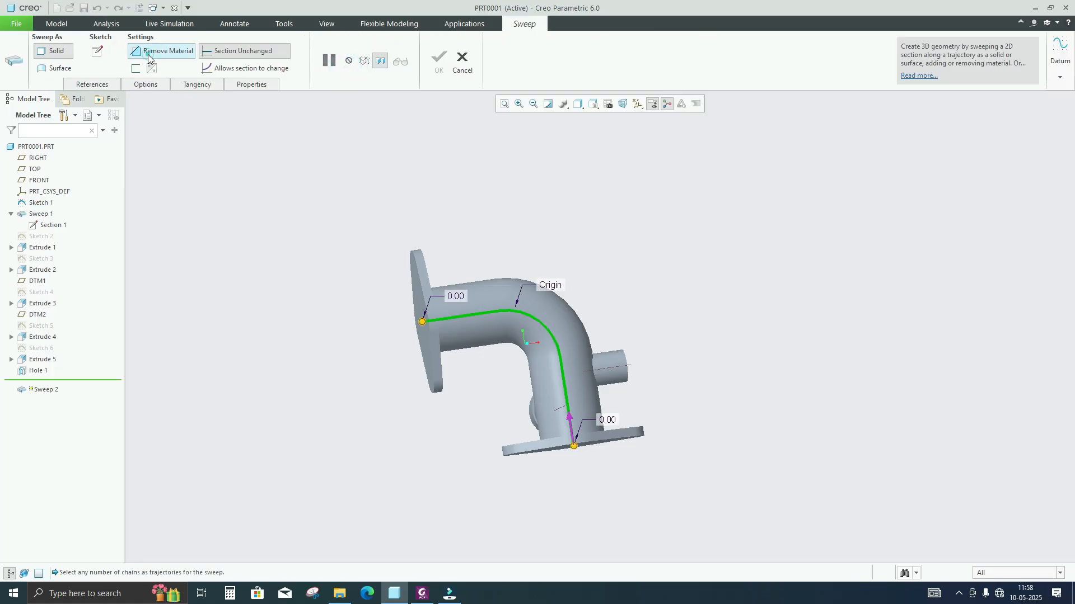
{"action": "left_click", "coordinate": [143, 56]}
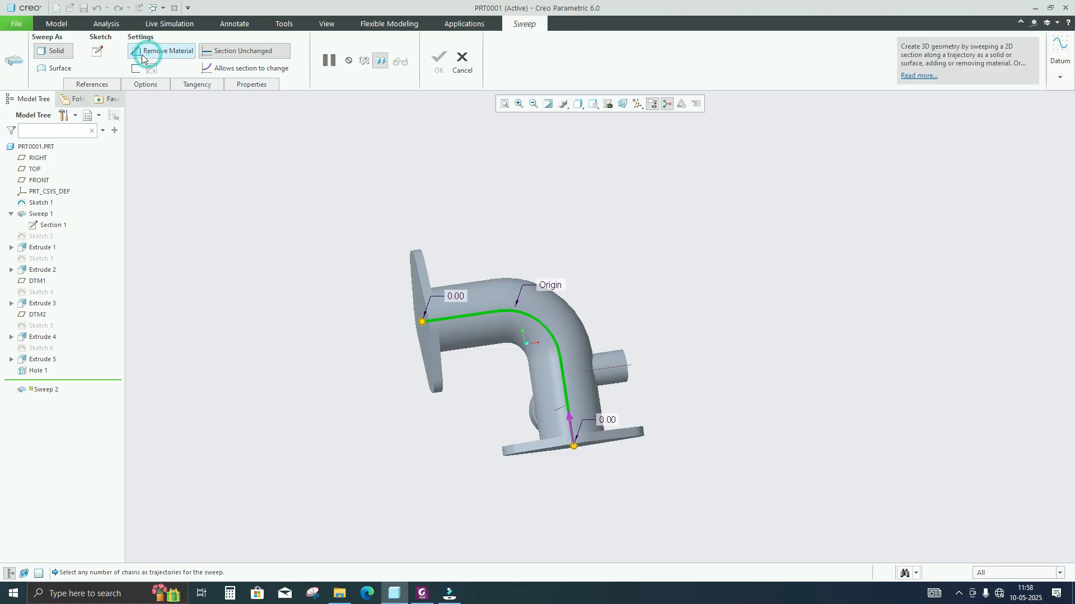
{"action": "left_click", "coordinate": [99, 53]}
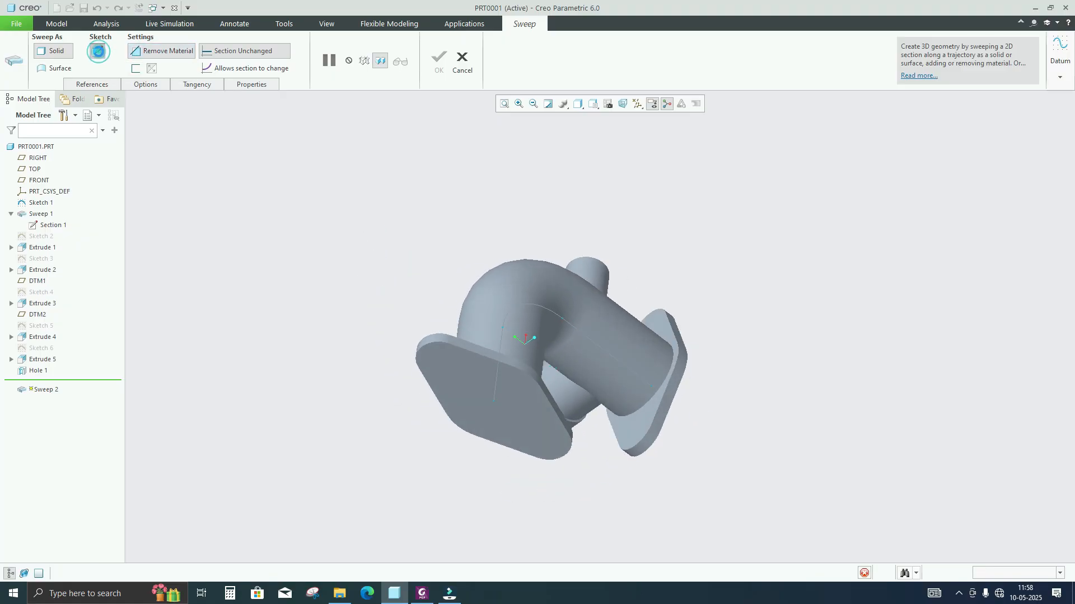
- Check the main pipe's bore in the PDF drawing and sketch a circle of diameter 60 centred on the trajectory
{"action": "left_click", "coordinate": [421, 593]}
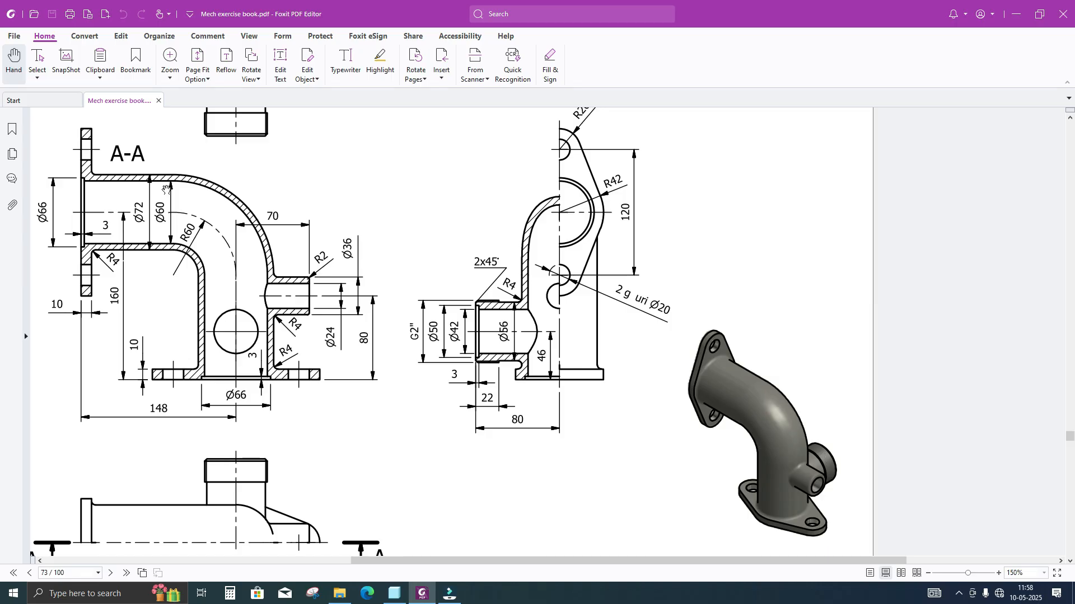
{"action": "left_click", "coordinate": [396, 593]}
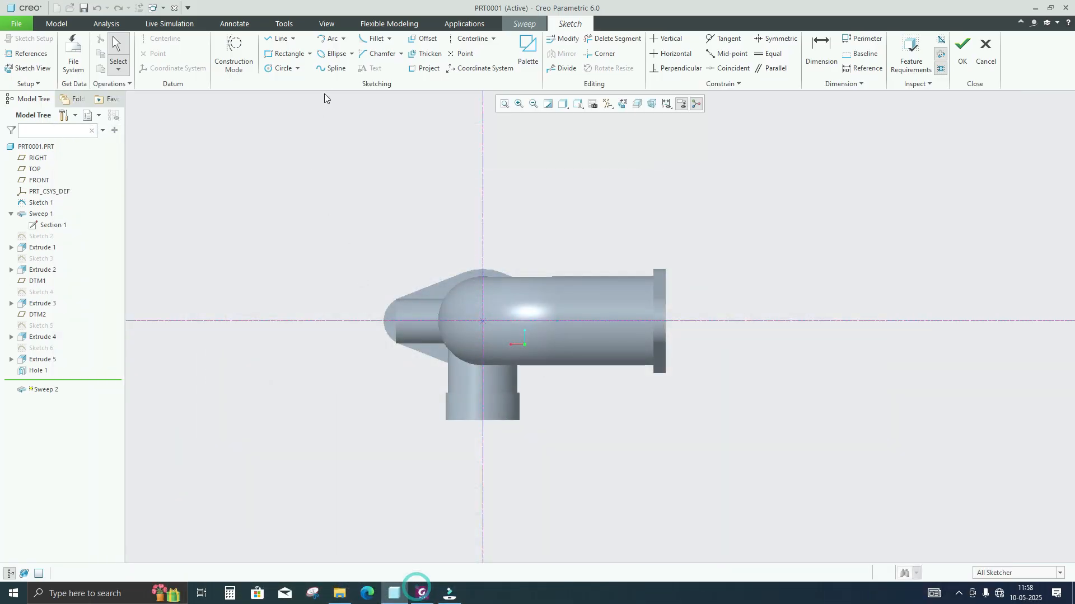
{"action": "left_click", "coordinate": [273, 66]}
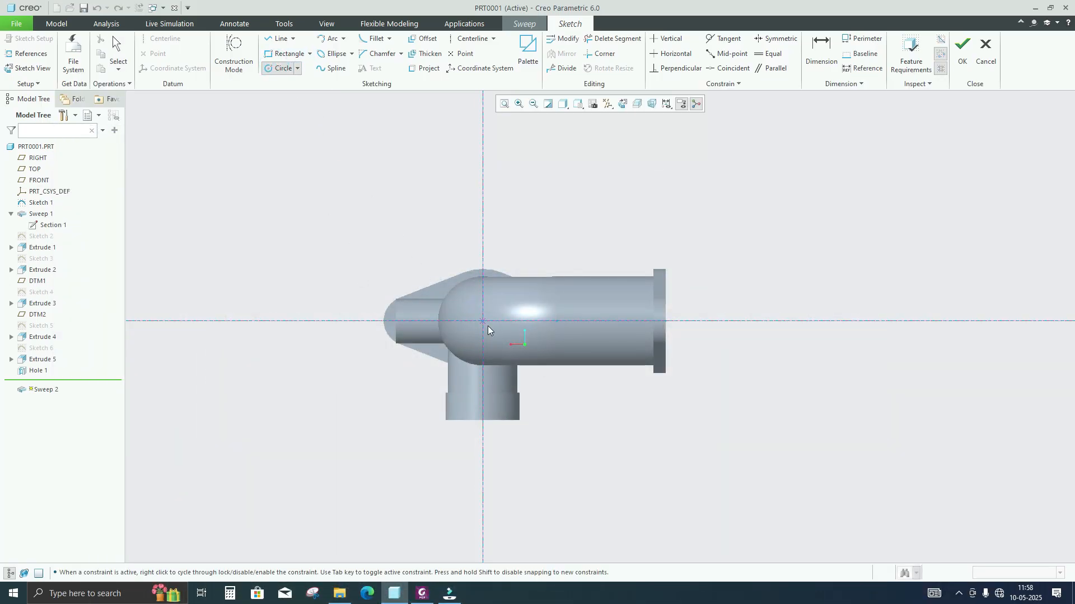
{"action": "left_click", "coordinate": [483, 321]}
{"action": "left_click", "coordinate": [494, 302]}
{"action": "middle_click", "coordinate": [516, 223]}
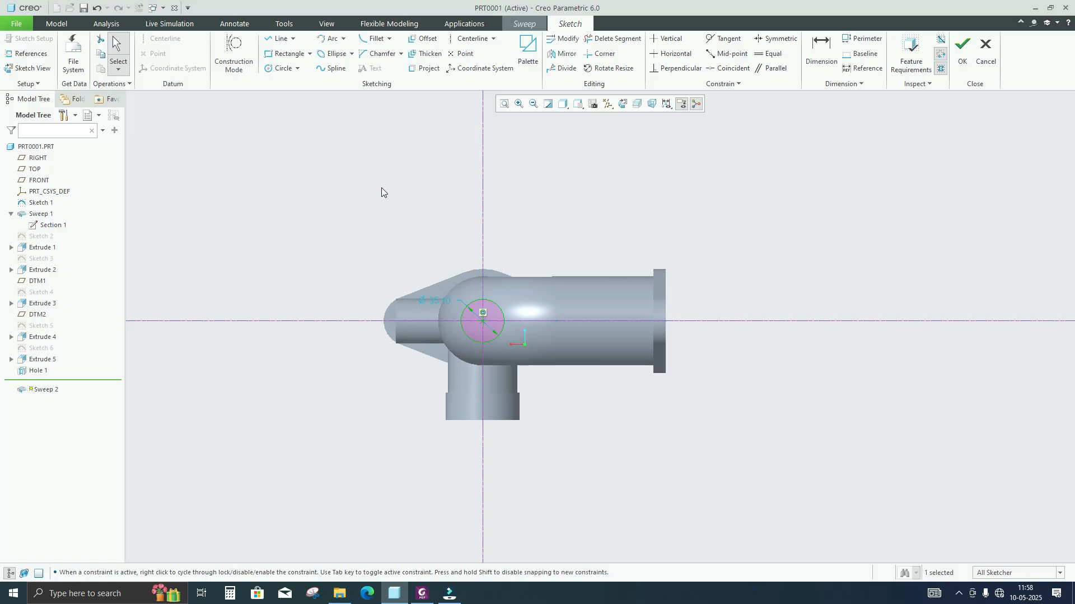
{"action": "double_click", "coordinate": [439, 300]}
{"action": "type", "text": "6"}
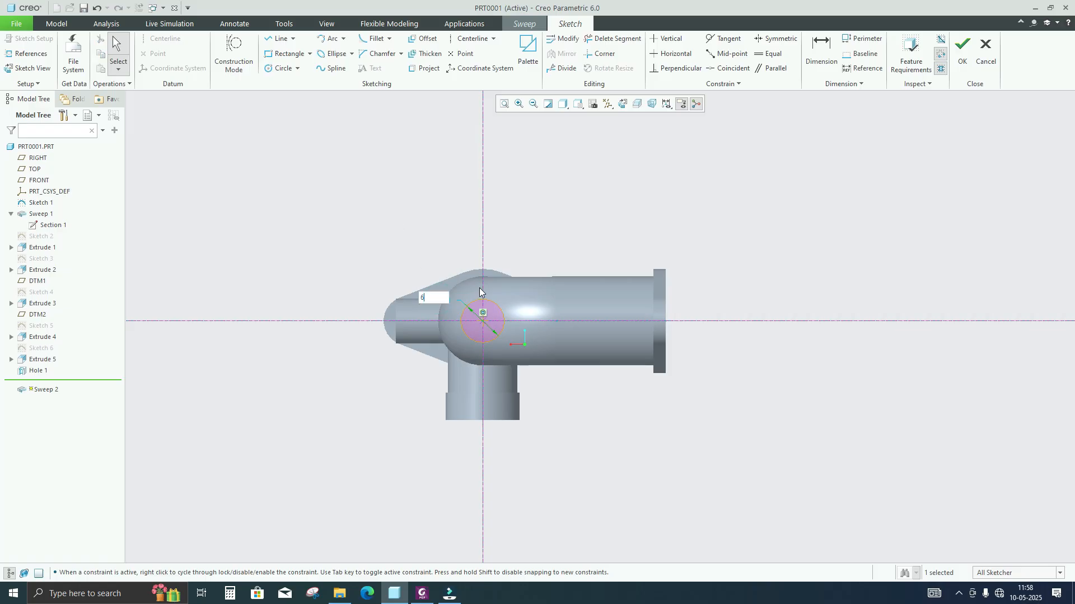
{"action": "type", "text": "0"}
{"action": "key", "text": "Return"}
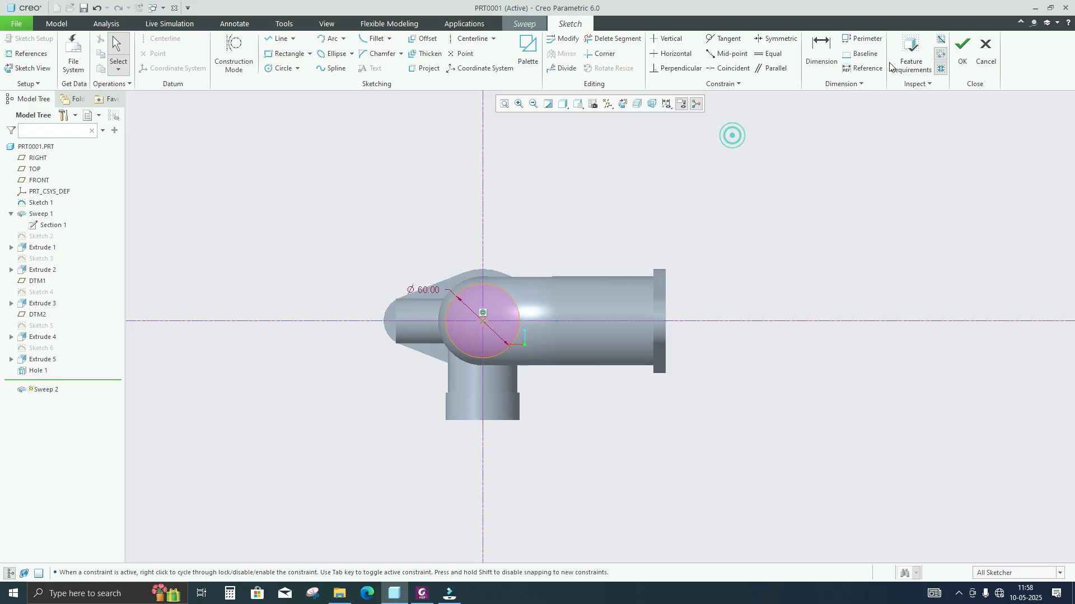
- Finish the section sketch and complete the sweep cut through the main pipe
{"action": "left_click", "coordinate": [960, 60]}
{"action": "mouse_move", "coordinate": [542, 290]}
{"action": "middle_mouse_down"}
{"action": "mouse_move", "coordinate": [341, 314]}
{"action": "mouse_move", "coordinate": [364, 335]}
{"action": "mouse_move", "coordinate": [370, 223]}
{"action": "mouse_move", "coordinate": [250, 250]}
{"action": "mouse_move", "coordinate": [240, 230]}
{"action": "mouse_move", "coordinate": [263, 350]}
{"action": "mouse_move", "coordinate": [279, 349]}
{"action": "middle_mouse_up"}
{"action": "left_click", "coordinate": [440, 60]}
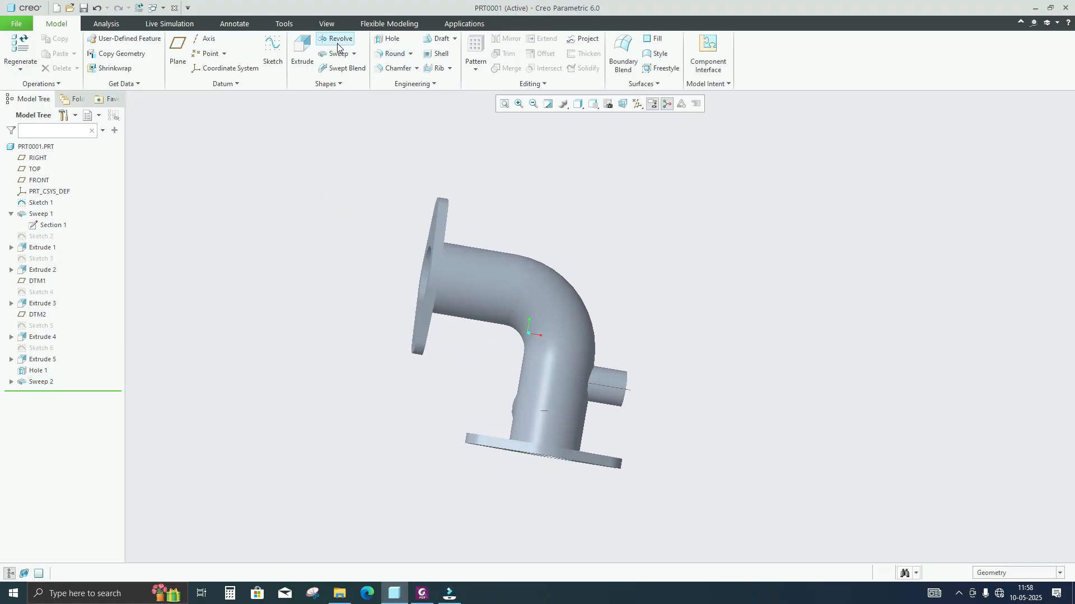
- Examine the hollowed pipe with a temporary planar section on the FRONT plane, then discard the section
{"action": "left_click", "coordinate": [326, 24]}
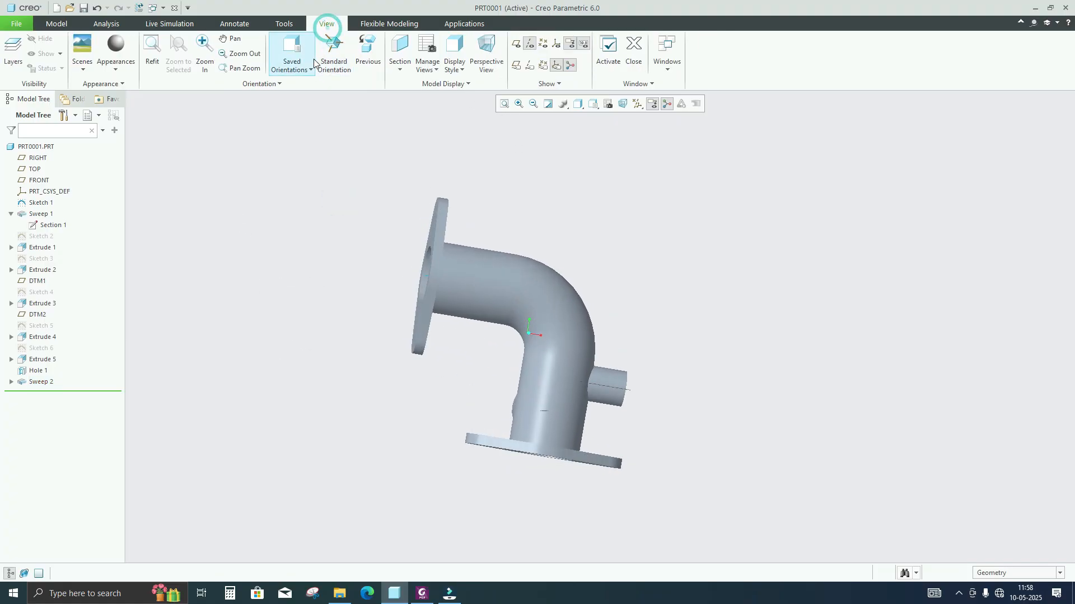
{"action": "left_click", "coordinate": [400, 69]}
{"action": "left_click", "coordinate": [406, 82]}
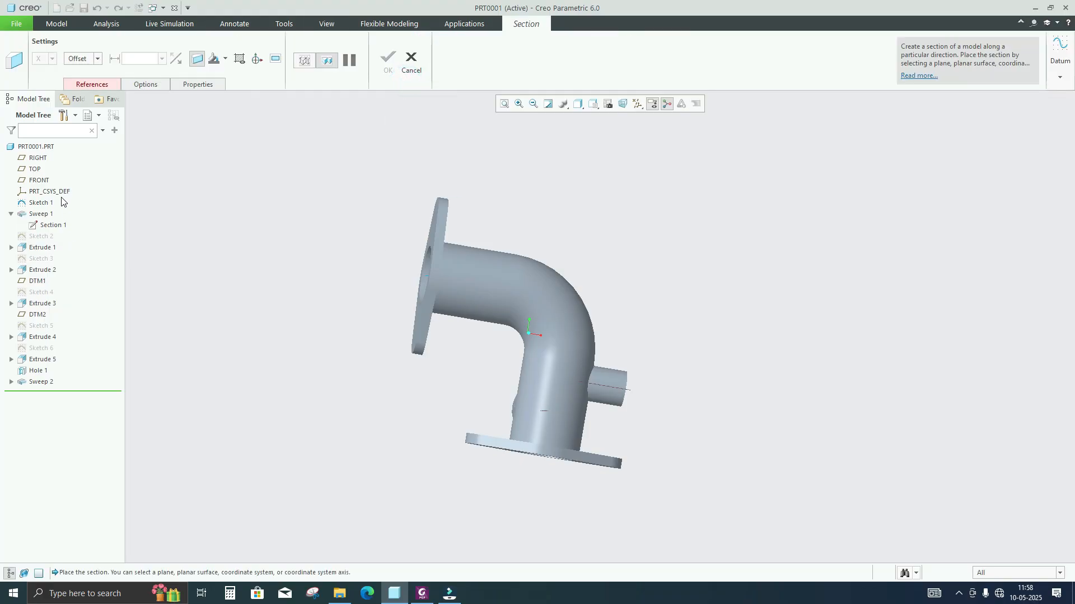
{"action": "left_click", "coordinate": [38, 182]}
{"action": "mouse_move", "coordinate": [331, 281]}
{"action": "middle_mouse_down"}
{"action": "mouse_move", "coordinate": [286, 280]}
{"action": "mouse_move", "coordinate": [339, 273]}
{"action": "middle_mouse_up"}
{"action": "left_click", "coordinate": [411, 61]}
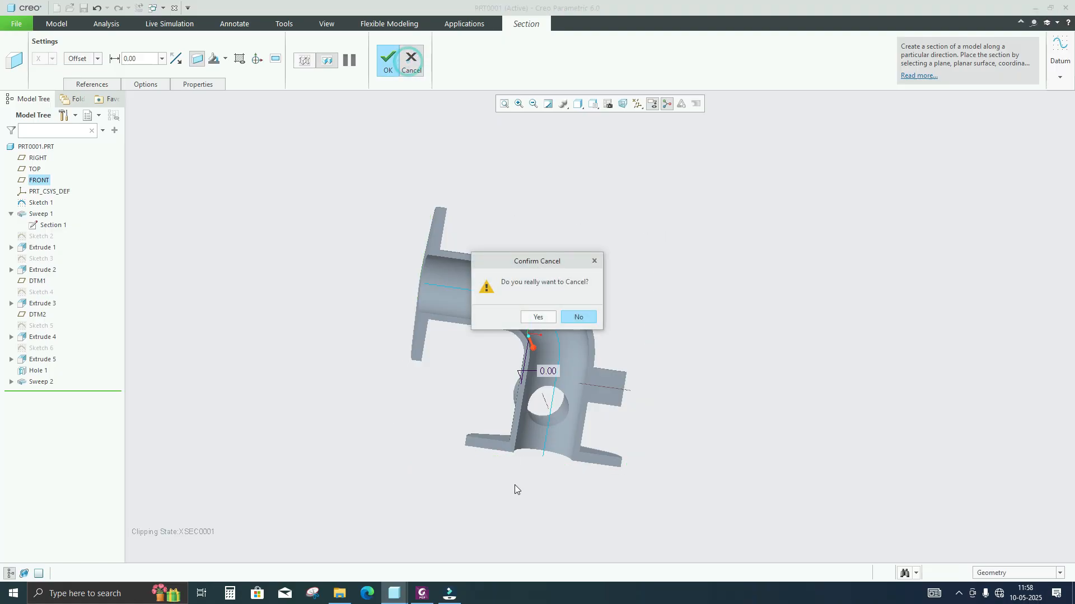
{"action": "left_click", "coordinate": [538, 317]}
- Start a sketch on the lower flange's outer face and draw a circle about 72 in diameter centred on the bore
{"action": "middle_click_drag", "start_coordinate": [540, 321], "coordinate": [531, 366]}
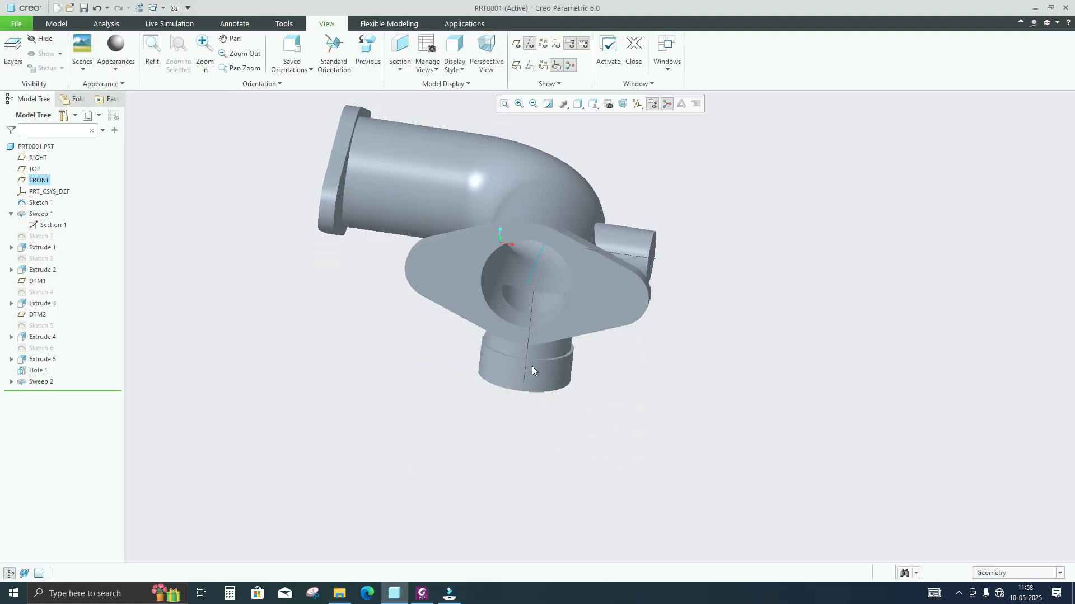
{"action": "left_click", "coordinate": [581, 301]}
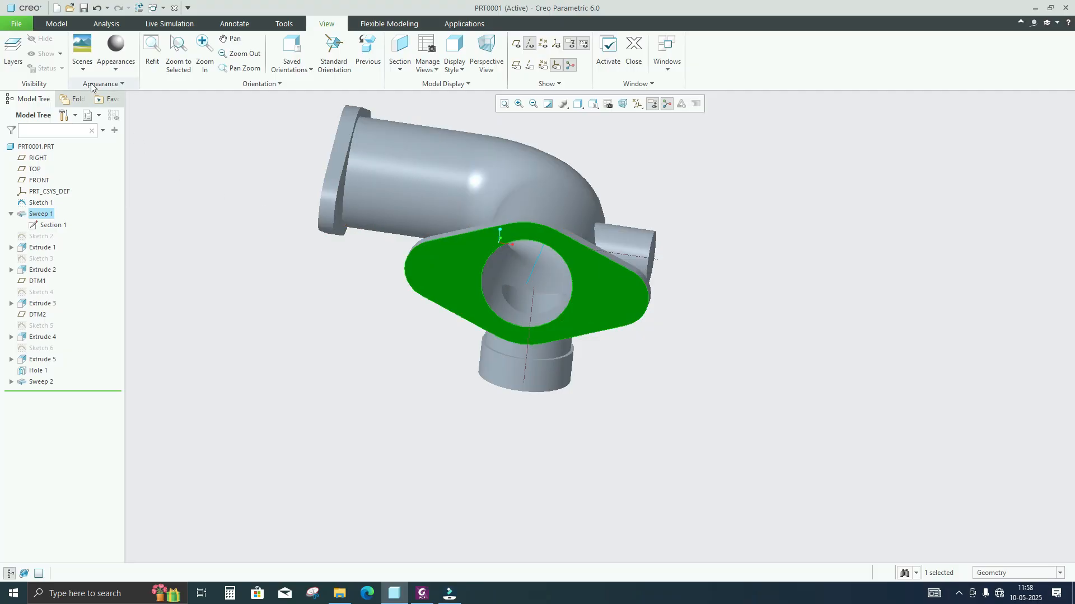
{"action": "key", "text": "s"}
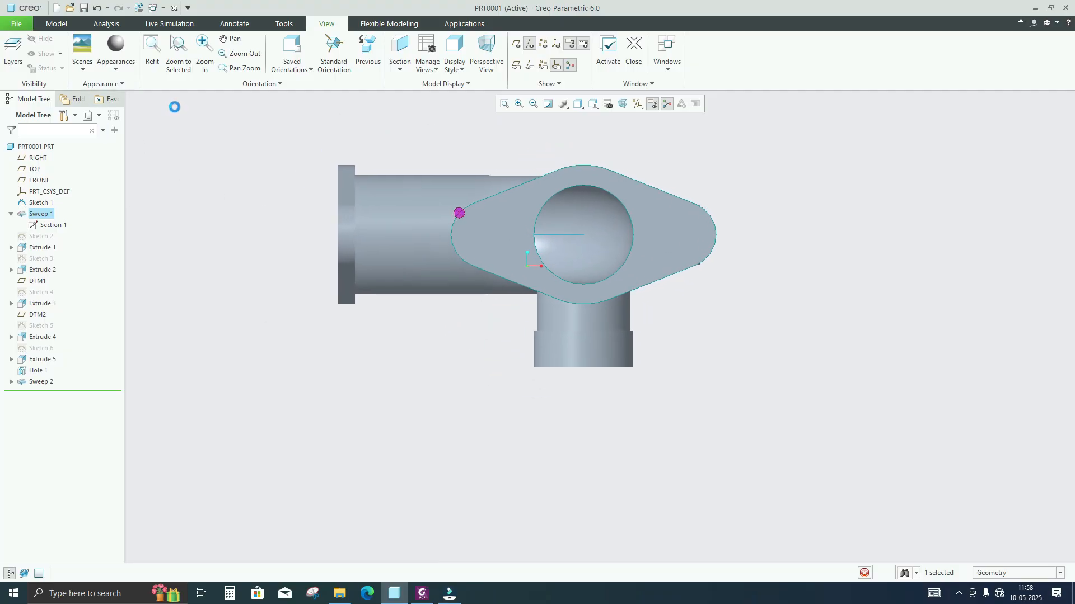
{"action": "left_click", "coordinate": [273, 68]}
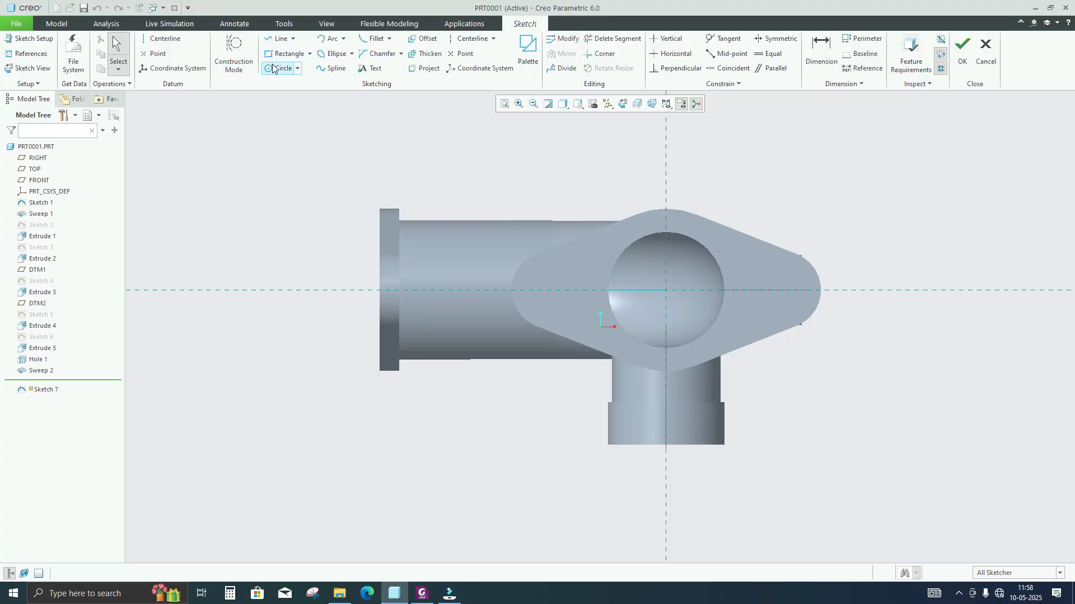
{"action": "left_click", "coordinate": [665, 290]}
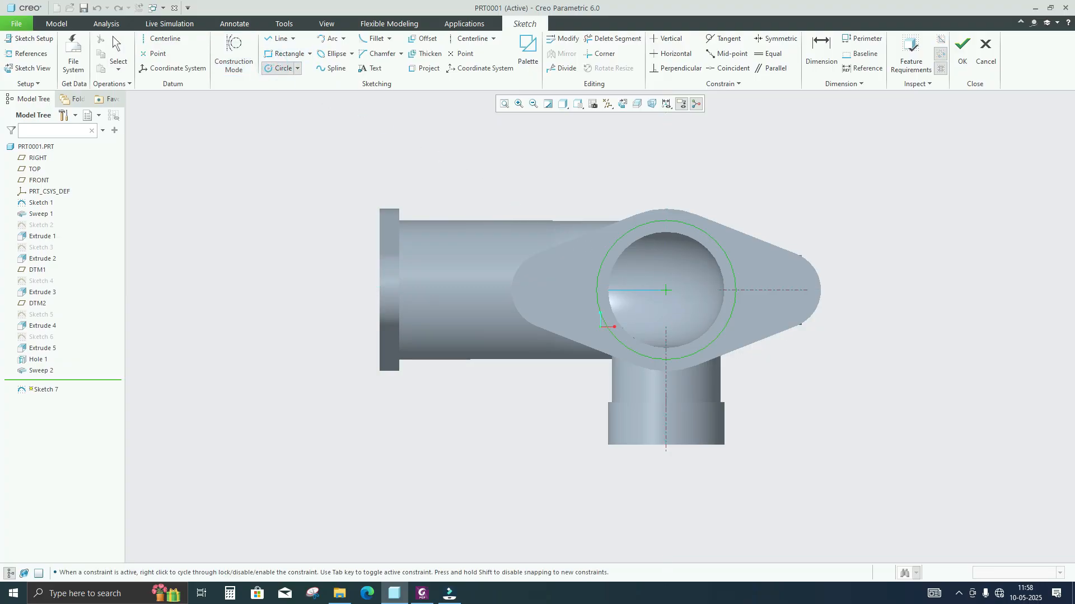
{"action": "left_click", "coordinate": [719, 180]}
{"action": "middle_click", "coordinate": [706, 186]}
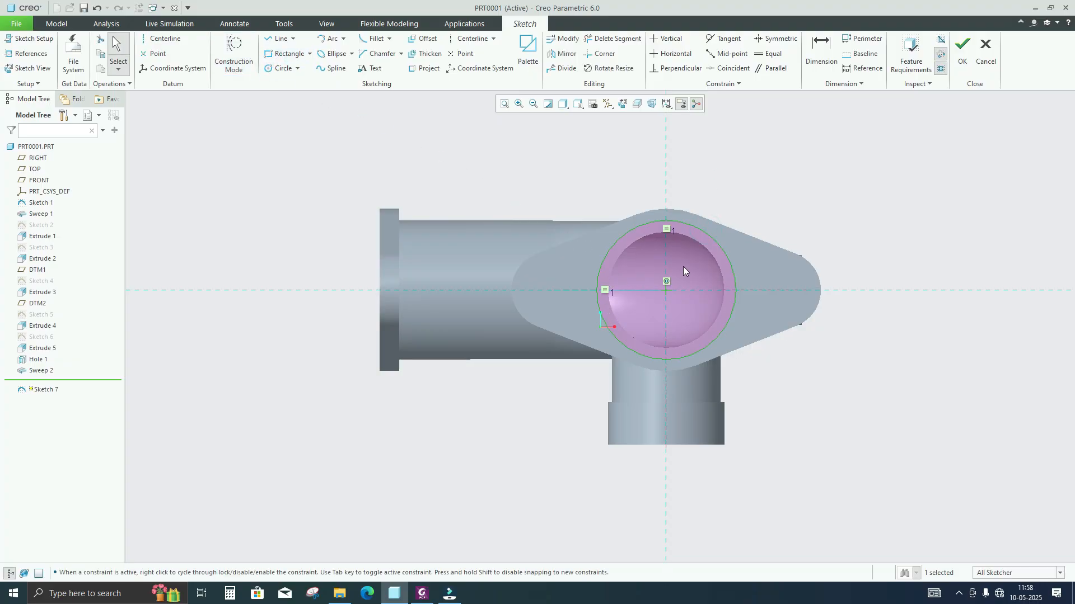
- Set the circle's diameter to 66 and finish the sketch on the lower flange
{"action": "scroll", "coordinate": [683, 267], "scroll_direction": "down", "scroll_amount": 2}
{"action": "left_click", "coordinate": [555, 304]}
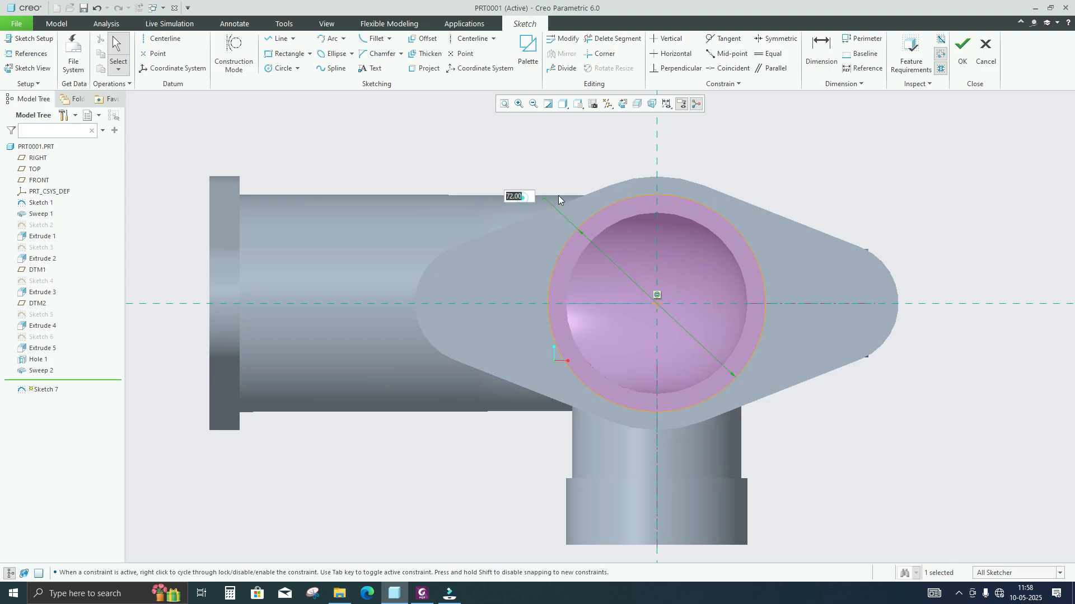
{"action": "type", "text": "66"}
{"action": "key", "text": "Return"}
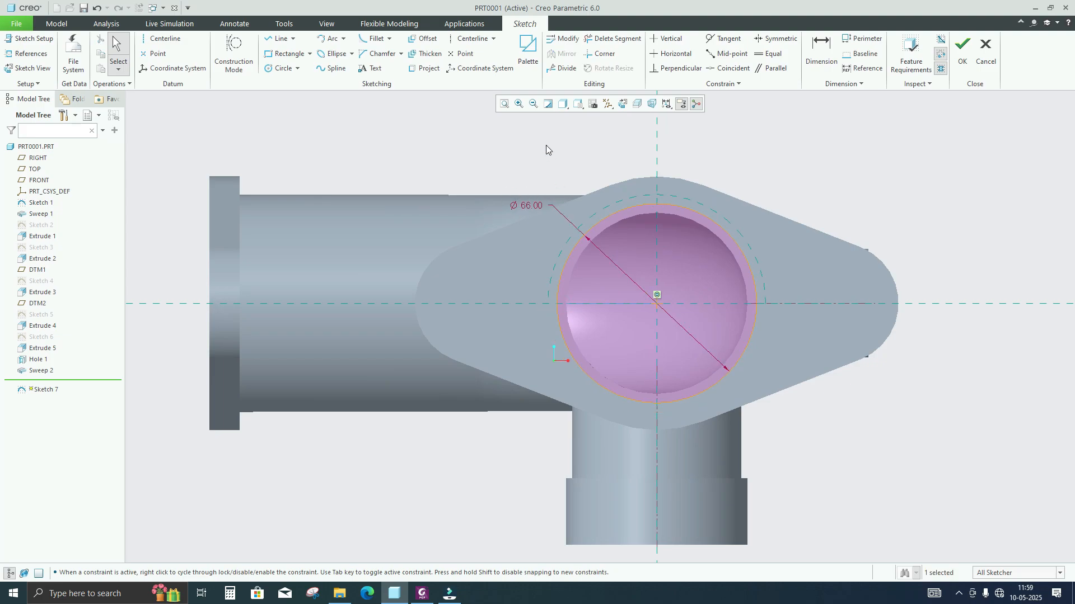
{"action": "left_click", "coordinate": [962, 51]}
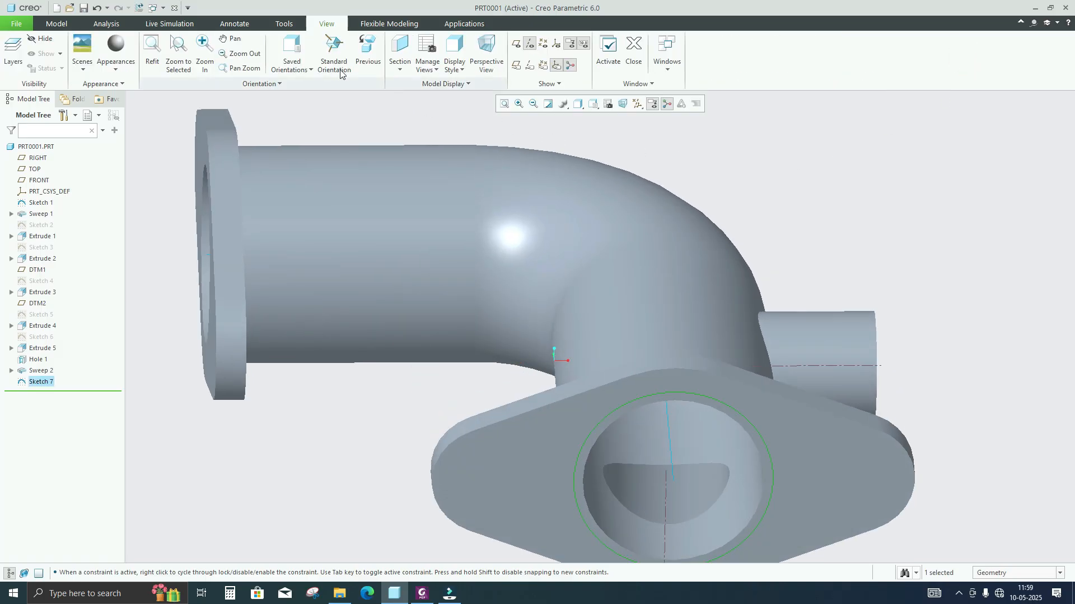
- Extrude the lower flange's circle as a material-removing recess 3 deep, with its direction flipped into the flange
{"action": "left_click", "coordinate": [57, 23]}
{"action": "left_click", "coordinate": [293, 53]}
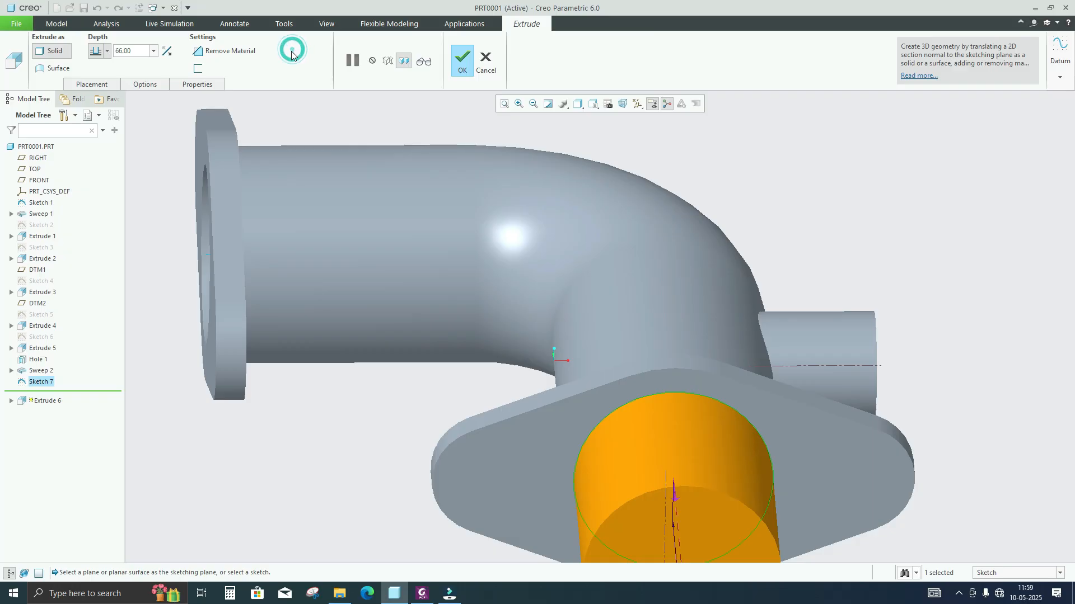
{"action": "left_click", "coordinate": [211, 50]}
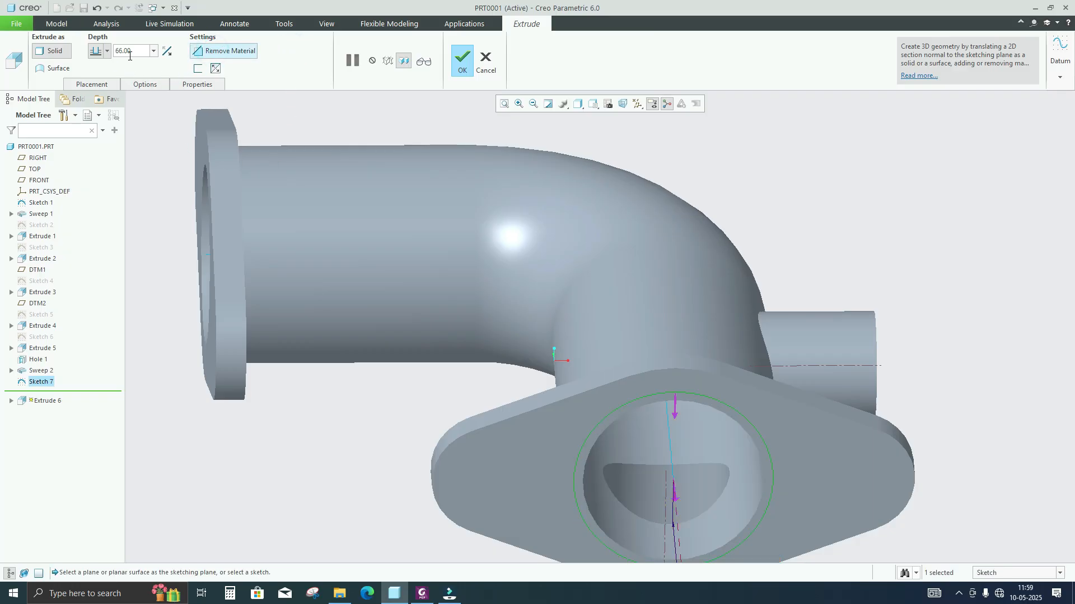
{"action": "left_click", "coordinate": [166, 53]}
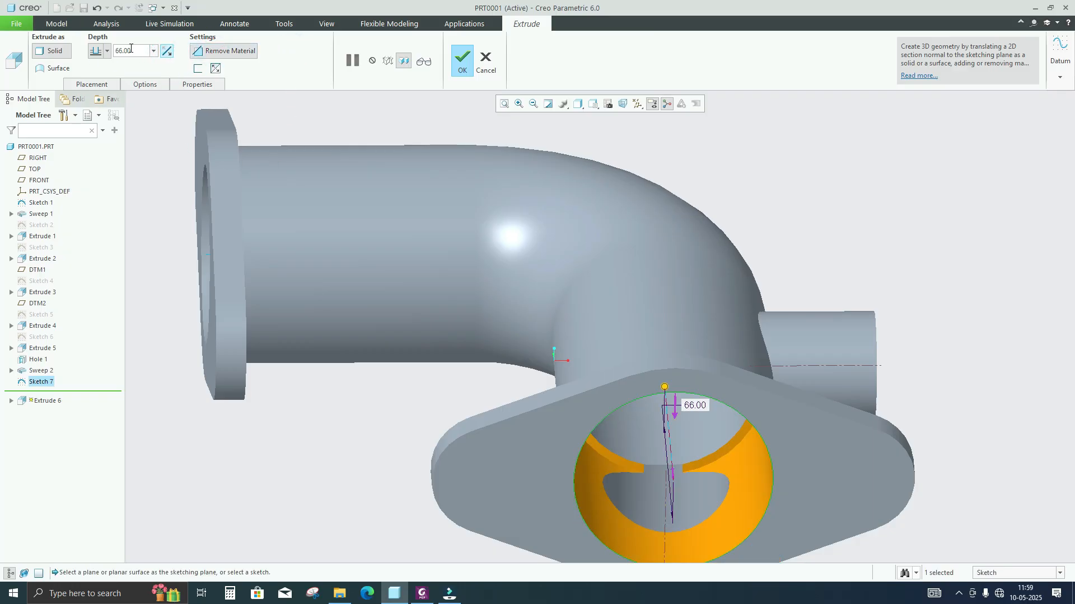
{"action": "type", "text": "3"}
{"action": "key", "text": "Return"}
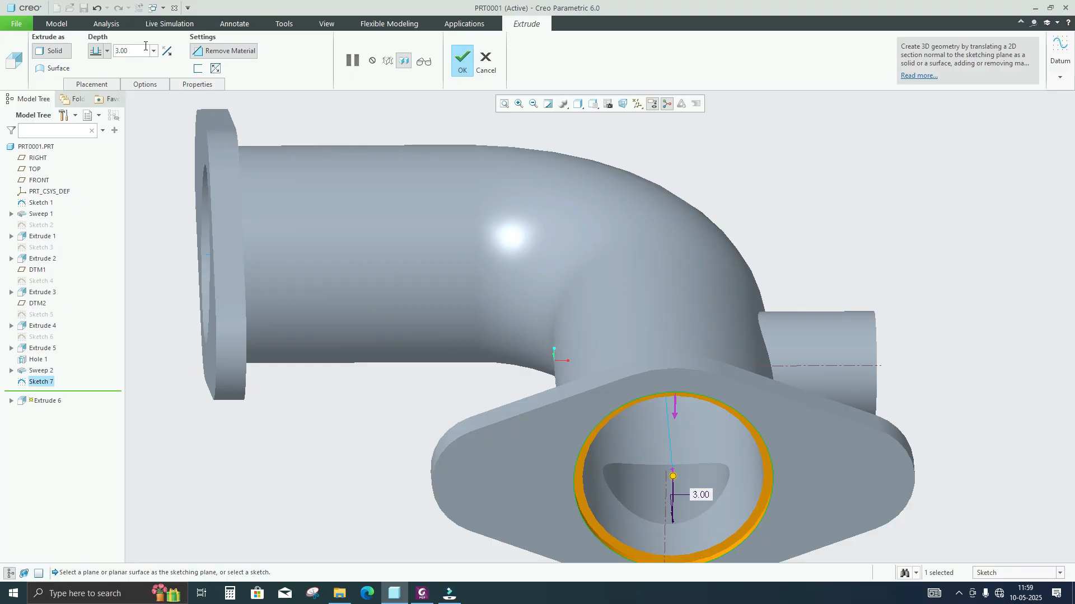
{"action": "left_click", "coordinate": [461, 60]}
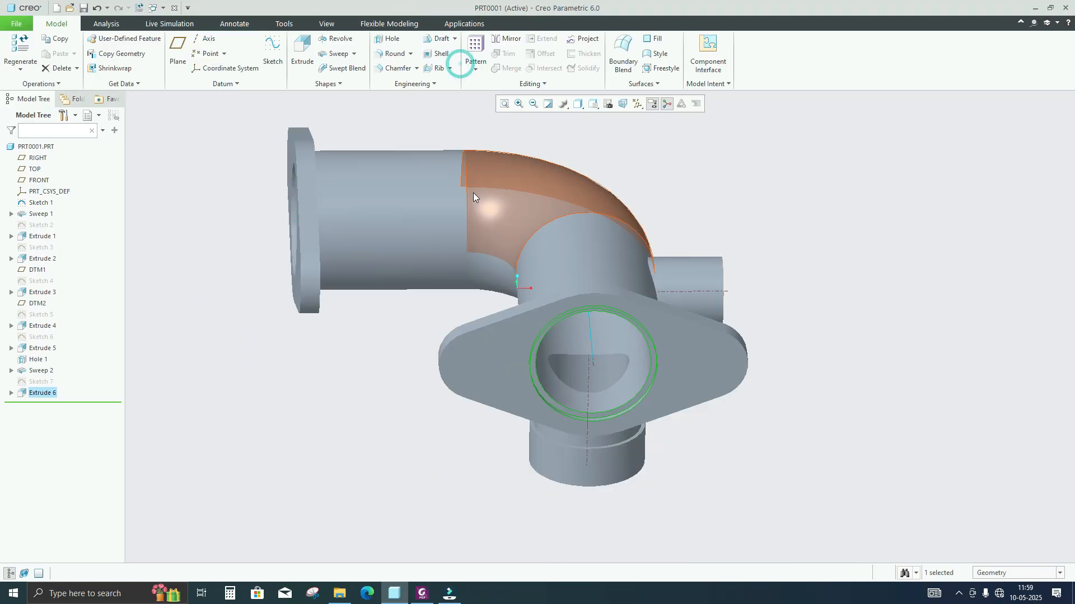
- Start a sketch on the upper flange's outer face and draw a circle about 86 in diameter centred on the bore
{"action": "middle_click_drag", "start_coordinate": [472, 192], "coordinate": [523, 221]}
{"action": "left_click", "coordinate": [372, 200]}
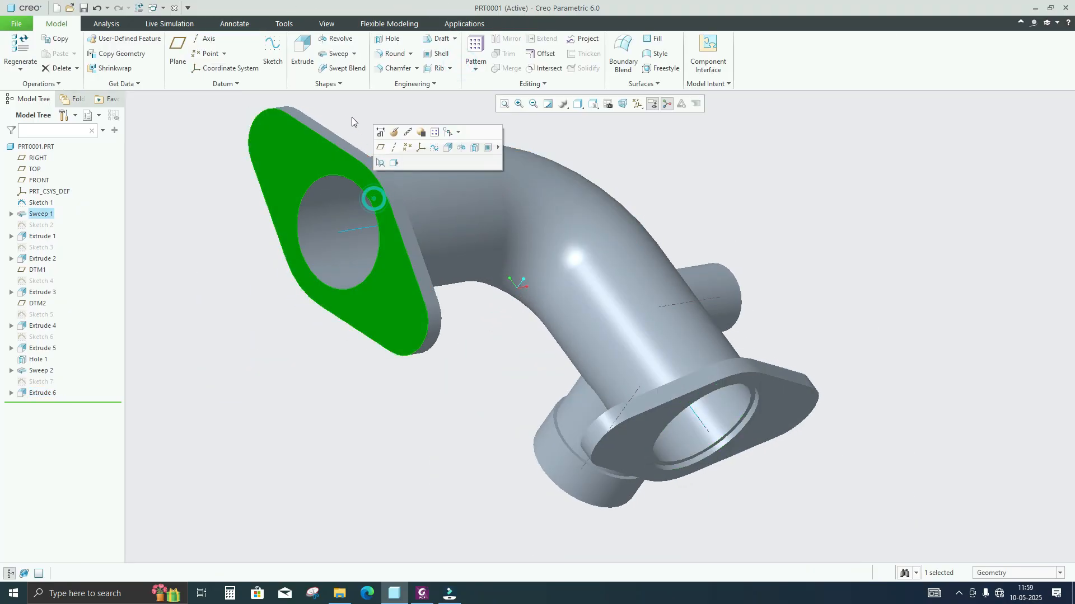
{"action": "left_click", "coordinate": [273, 53]}
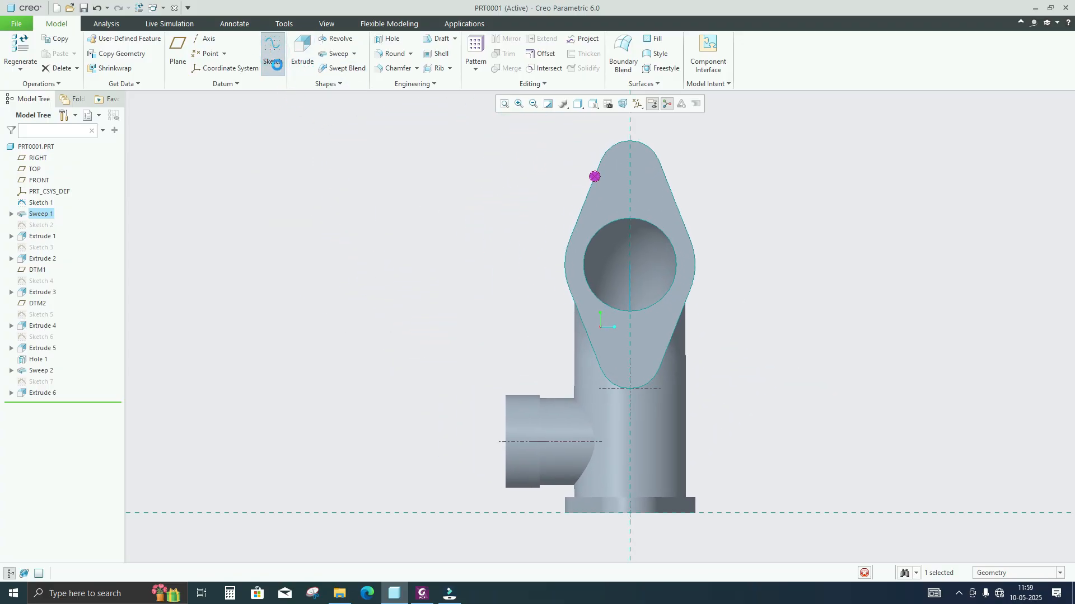
{"action": "left_click", "coordinate": [278, 68]}
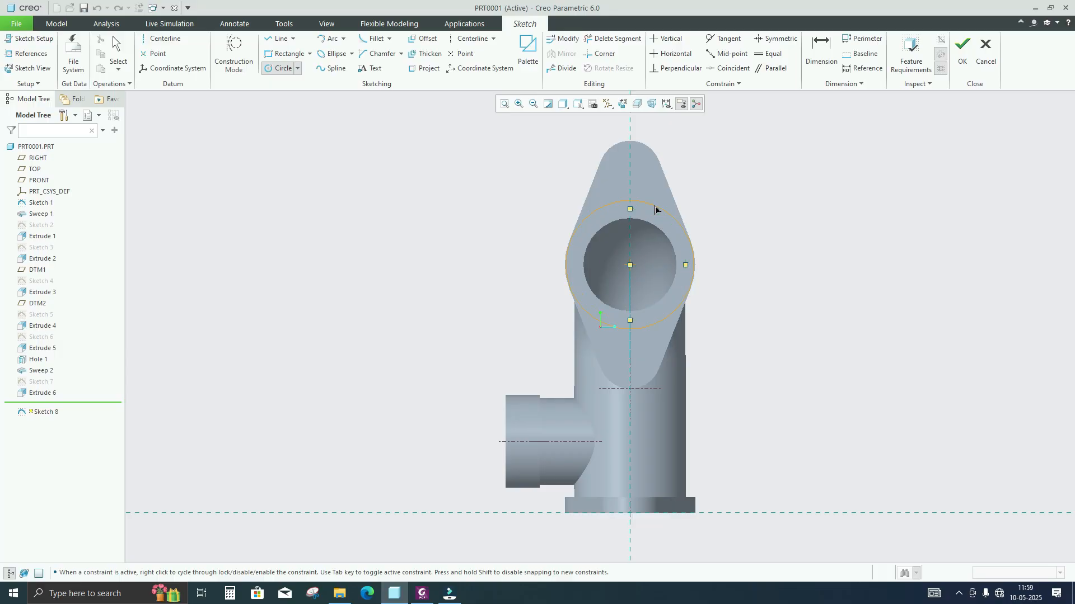
{"action": "left_click", "coordinate": [655, 205]}
{"action": "middle_click", "coordinate": [691, 178]}
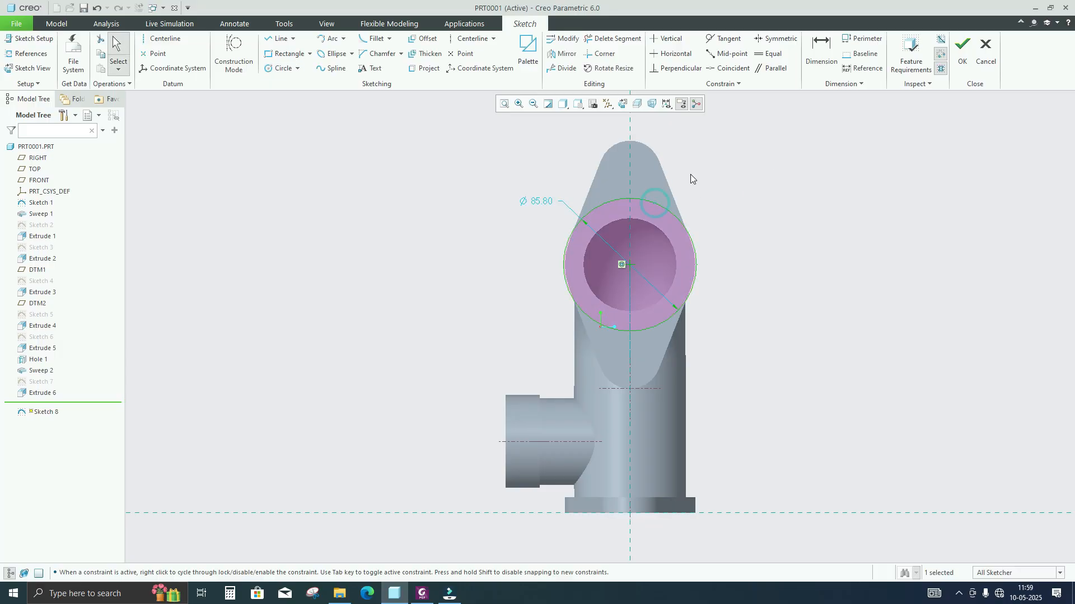
- Set the circle's diameter to 66 and finish the sketch on the upper flange
{"action": "double_click", "coordinate": [540, 202]}
{"action": "type", "text": "66"}
{"action": "key", "text": "Return"}
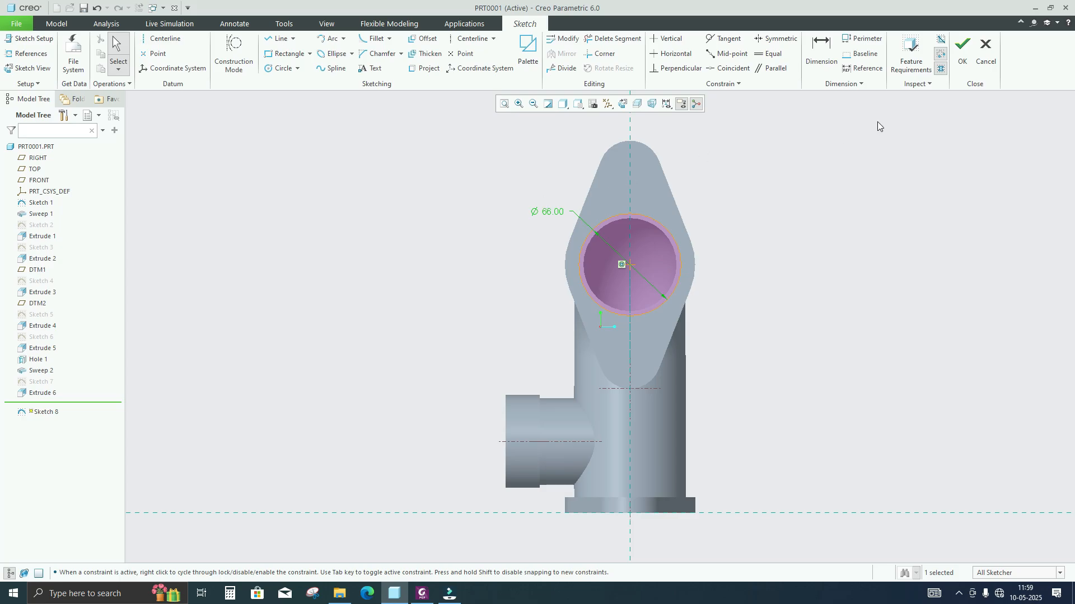
{"action": "left_click", "coordinate": [961, 54]}
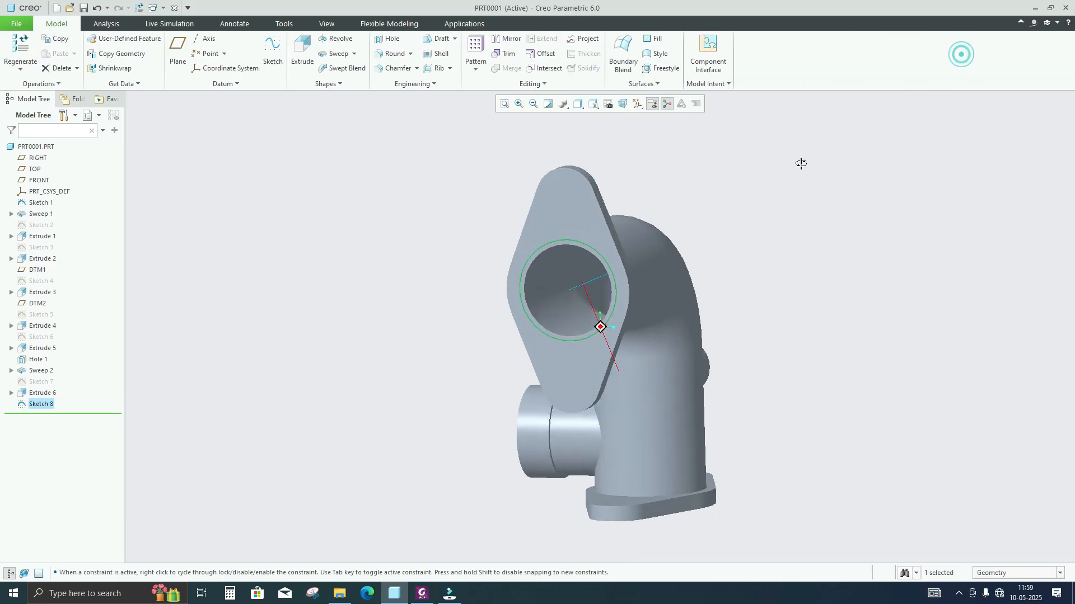
- Extrude the upper flange's circle as a material-removing recess 3 deep, with its direction flipped into the flange
{"action": "left_click", "coordinate": [298, 59]}
{"action": "left_click", "coordinate": [223, 50]}
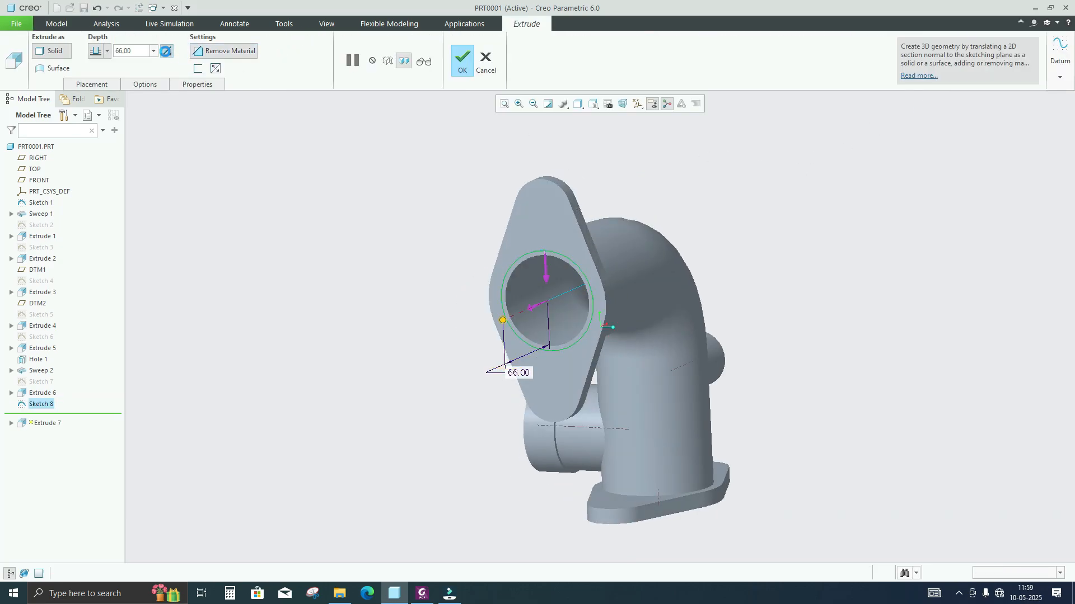
{"action": "left_click", "coordinate": [166, 51]}
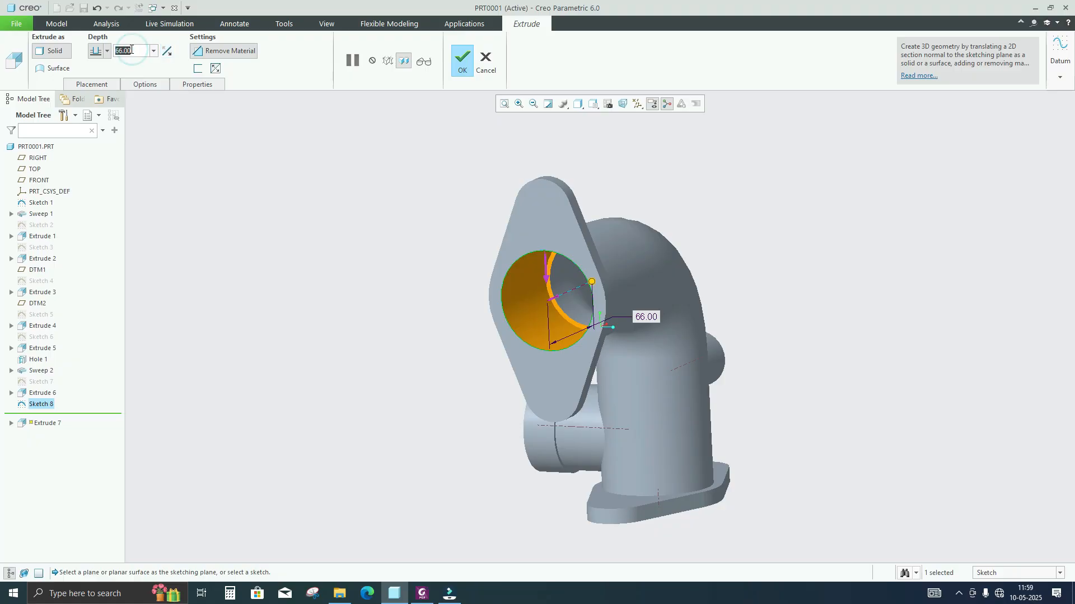
{"action": "type", "text": "3"}
{"action": "key", "text": "Return"}
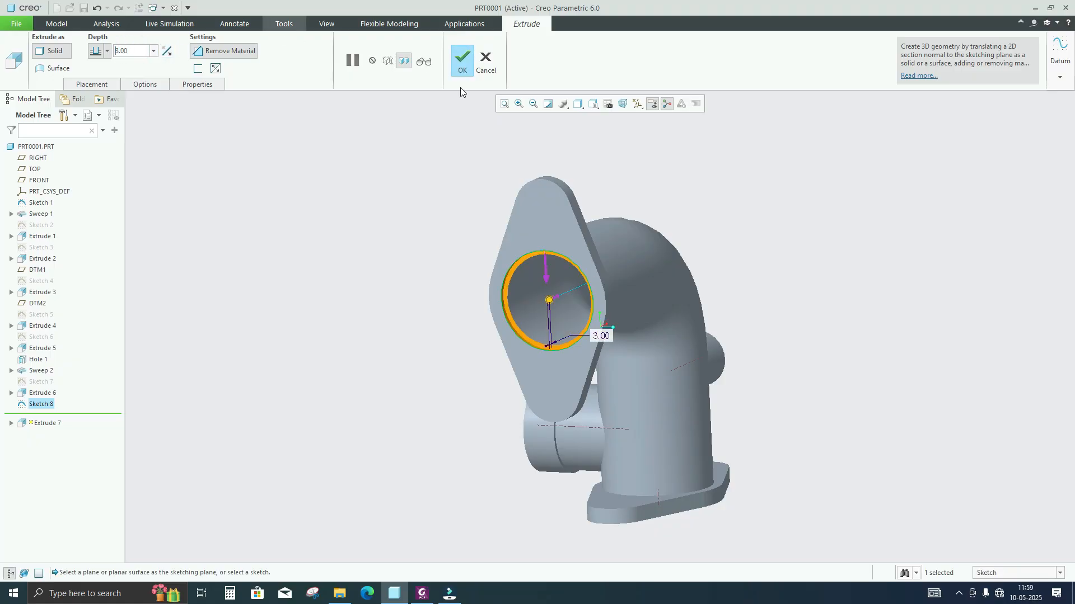
{"action": "left_click", "coordinate": [469, 64]}
- Check the flange hole dimensions on the PDF drawing in Foxit, then start a sketch on the upper flange's outer face in Creo
{"action": "middle_click_drag", "start_coordinate": [445, 175], "coordinate": [391, 297]}
{"action": "left_click", "coordinate": [415, 596]}
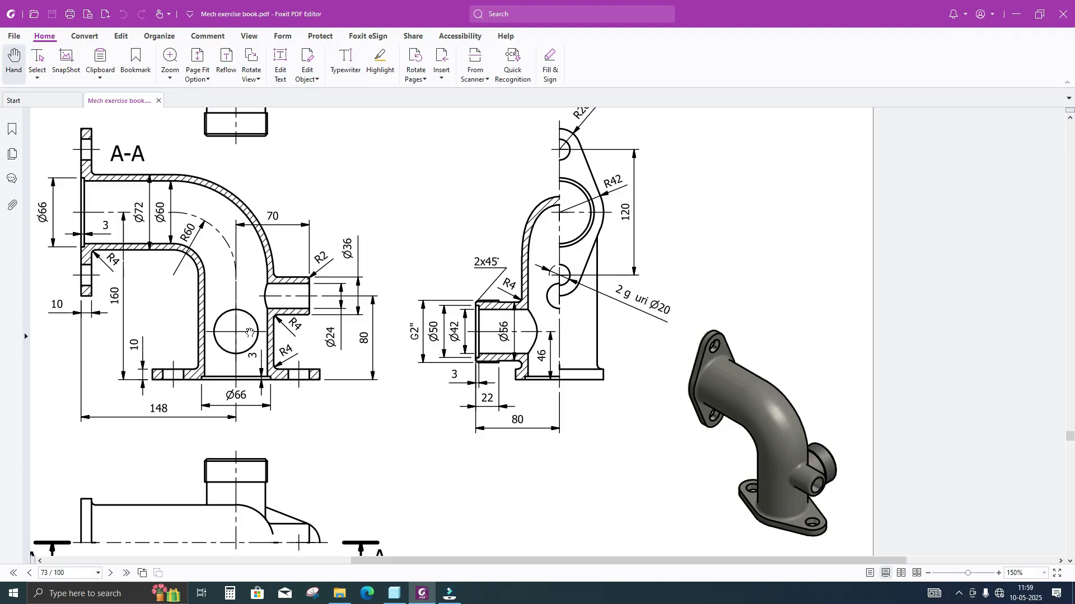
{"action": "scroll", "coordinate": [250, 333], "scroll_direction": "down", "scroll_amount": 2, "text": "ctrl"}
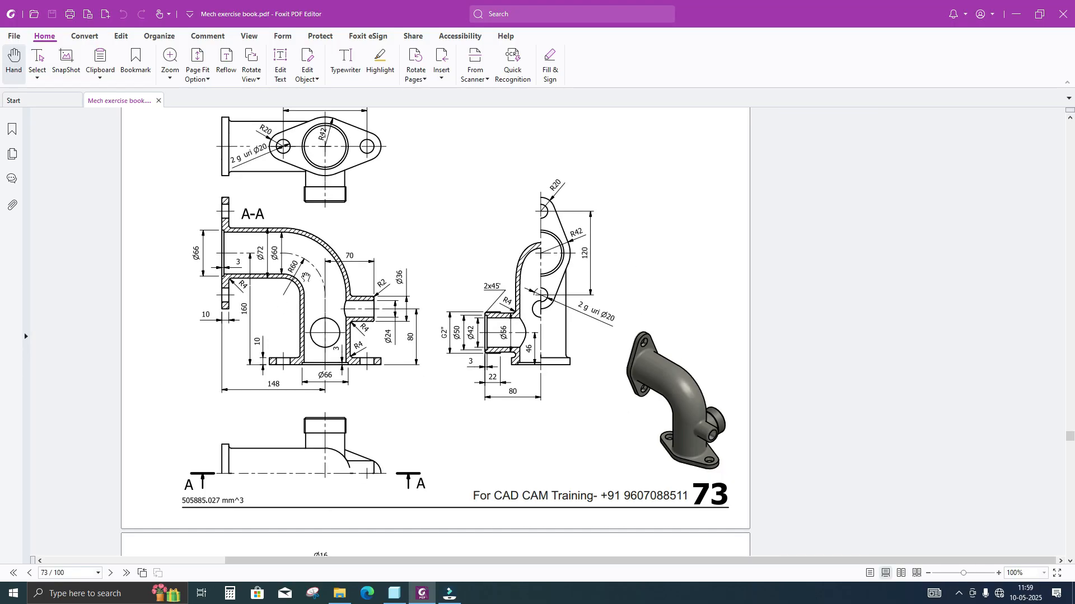
{"action": "scroll", "coordinate": [277, 151], "scroll_direction": "up", "scroll_amount": 2}
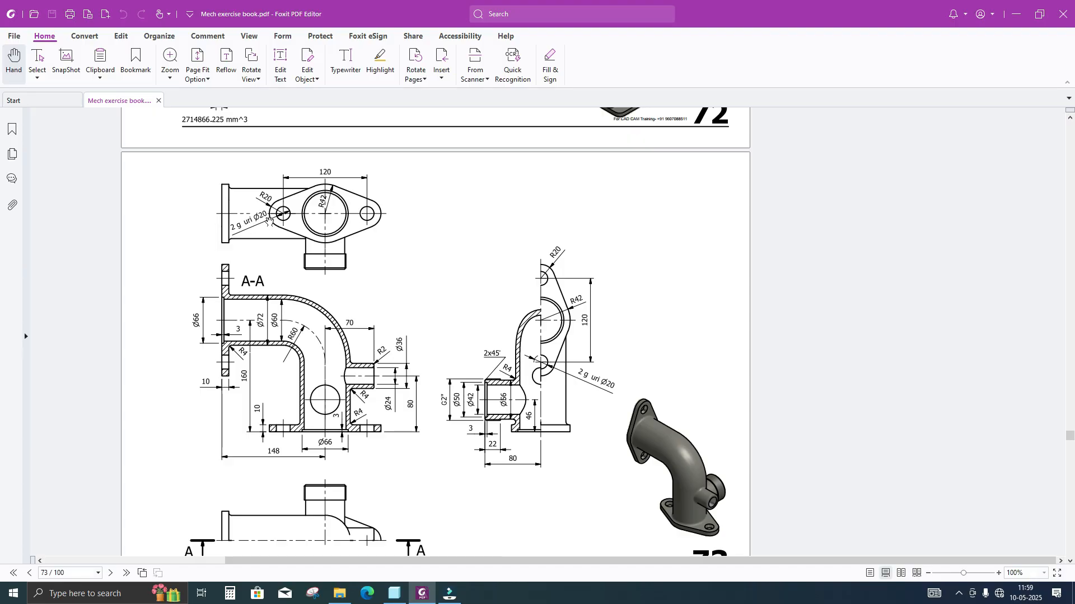
{"action": "left_click", "coordinate": [394, 593]}
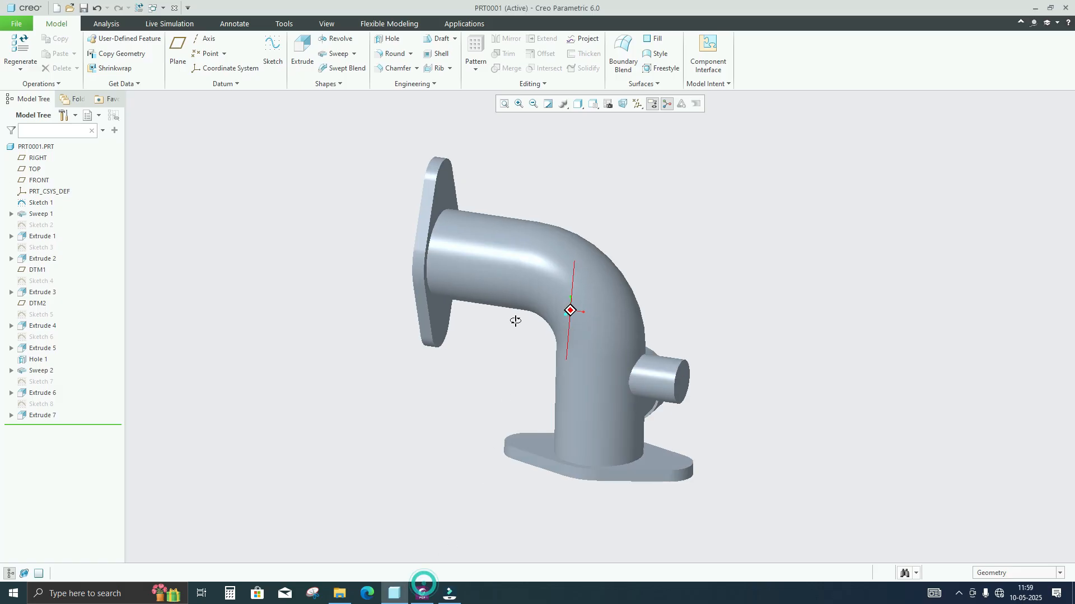
{"action": "middle_click_drag", "start_coordinate": [511, 319], "coordinate": [472, 211]}
{"action": "scroll", "coordinate": [517, 208], "scroll_direction": "down", "scroll_amount": 5}
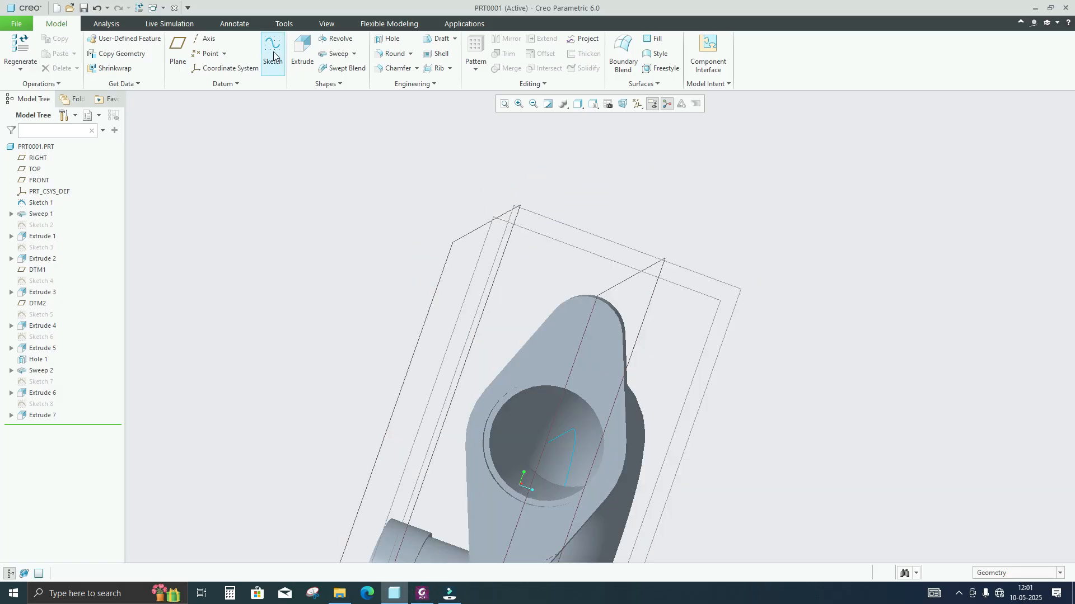
{"action": "left_click", "coordinate": [274, 58]}
{"action": "left_click", "coordinate": [600, 334]}
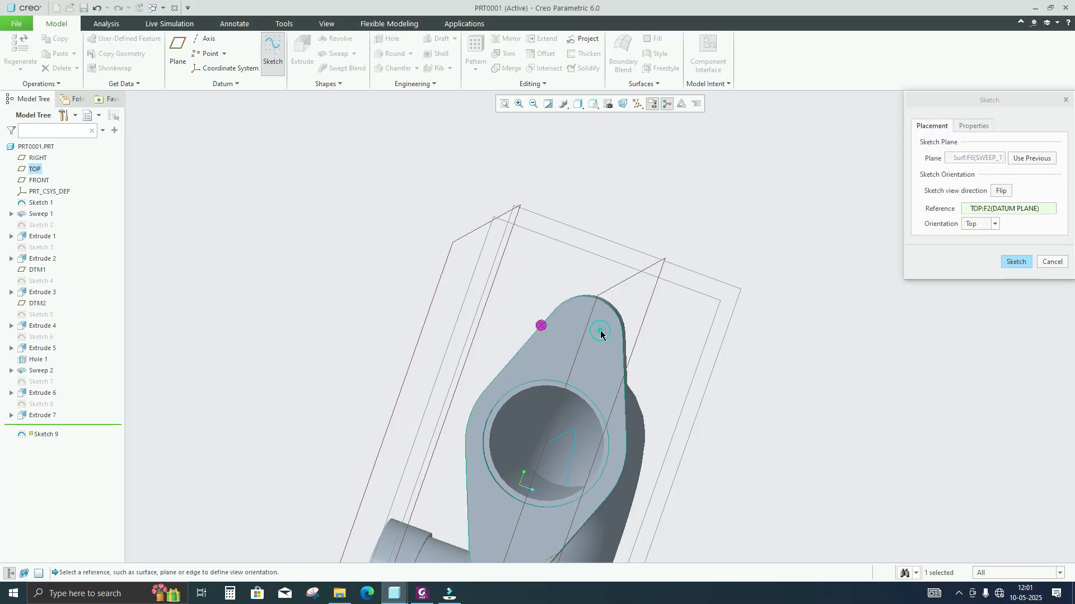
{"action": "left_click", "coordinate": [1014, 263]}
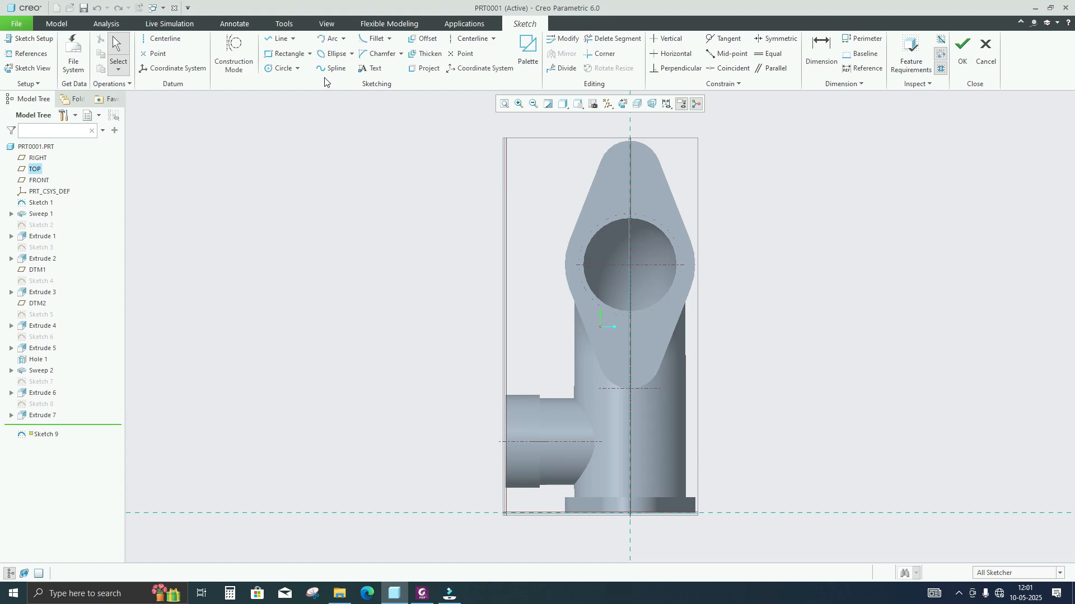
- Add the flange's upper rounded end as a sketch reference and draw a circle of diameter 20 at its centre
{"action": "left_click", "coordinate": [283, 67]}
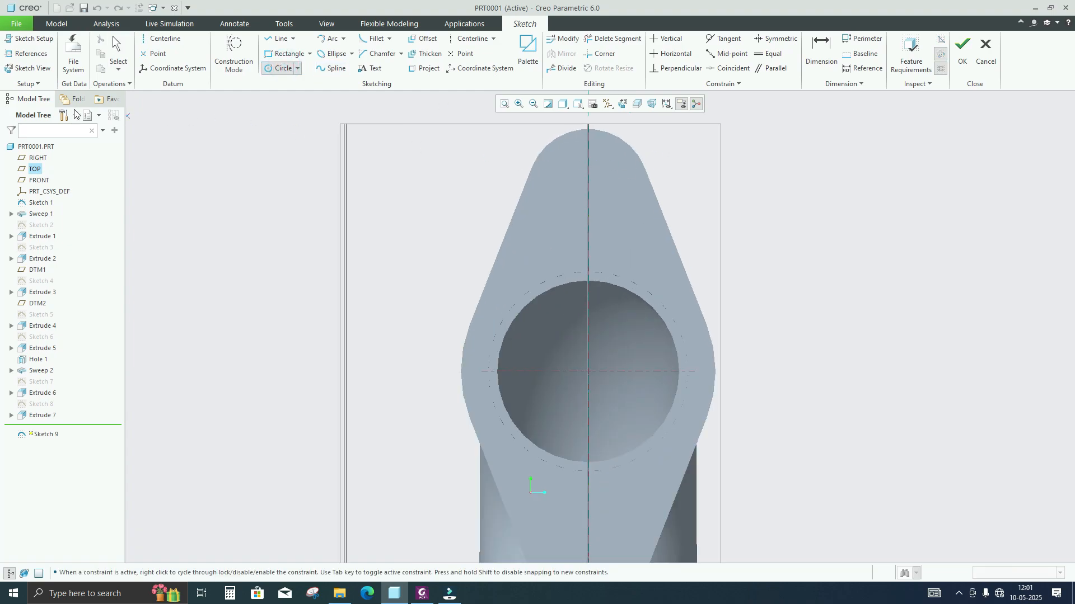
{"action": "left_click", "coordinate": [31, 53]}
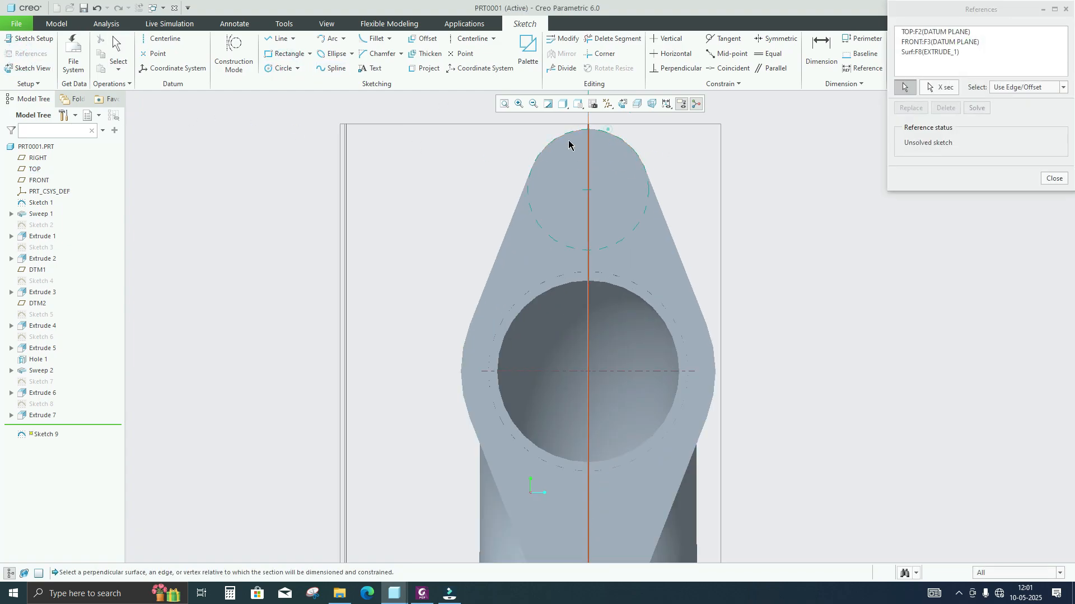
{"action": "left_click", "coordinate": [283, 68]}
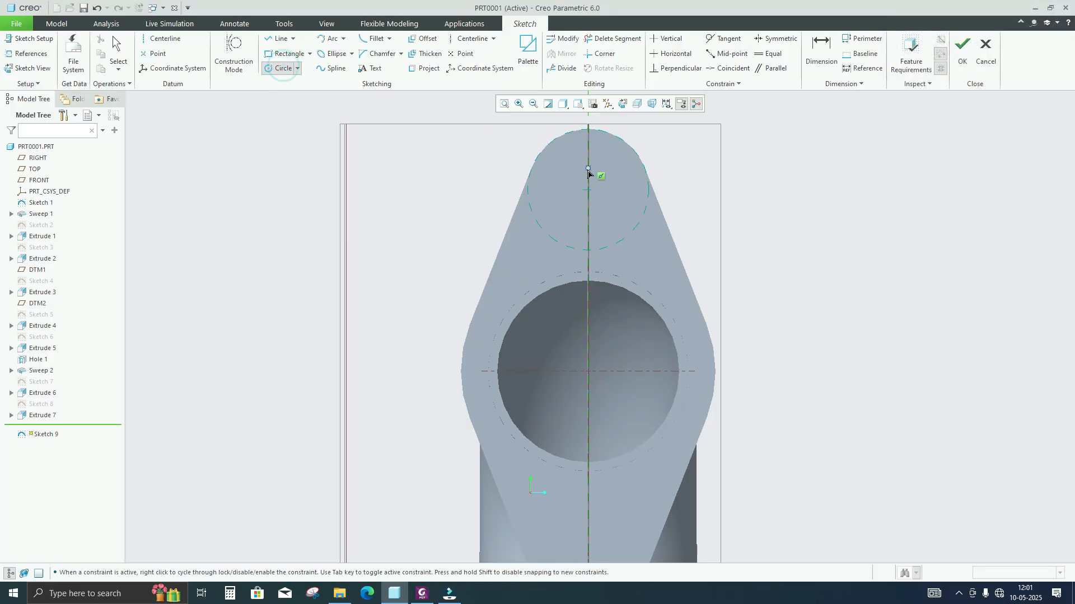
{"action": "left_click", "coordinate": [599, 163]}
{"action": "middle_click", "coordinate": [521, 149]}
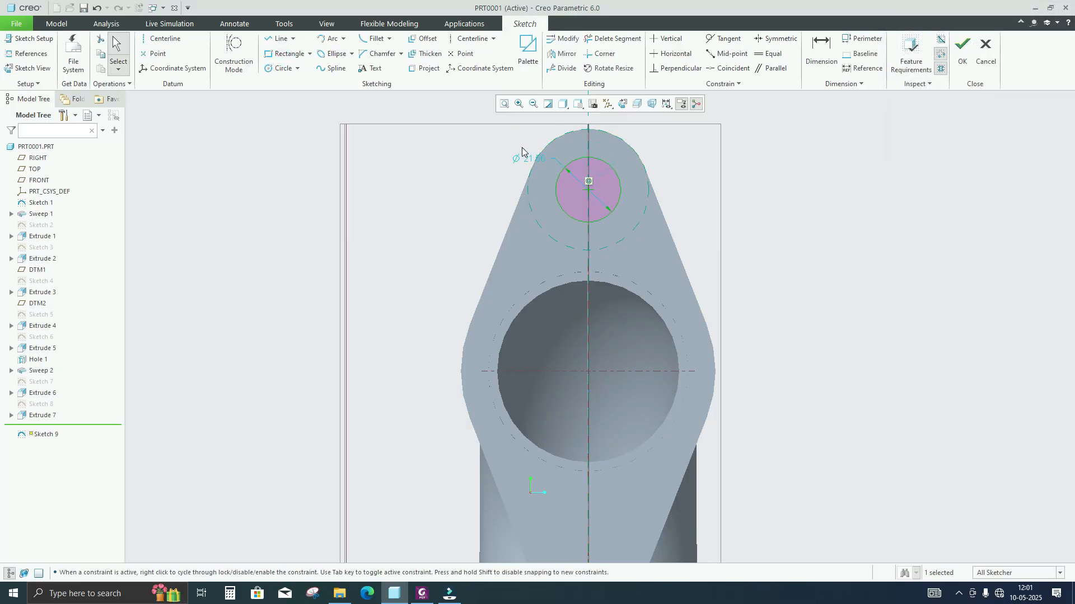
{"action": "double_click", "coordinate": [523, 157]}
{"action": "type", "text": "0"}
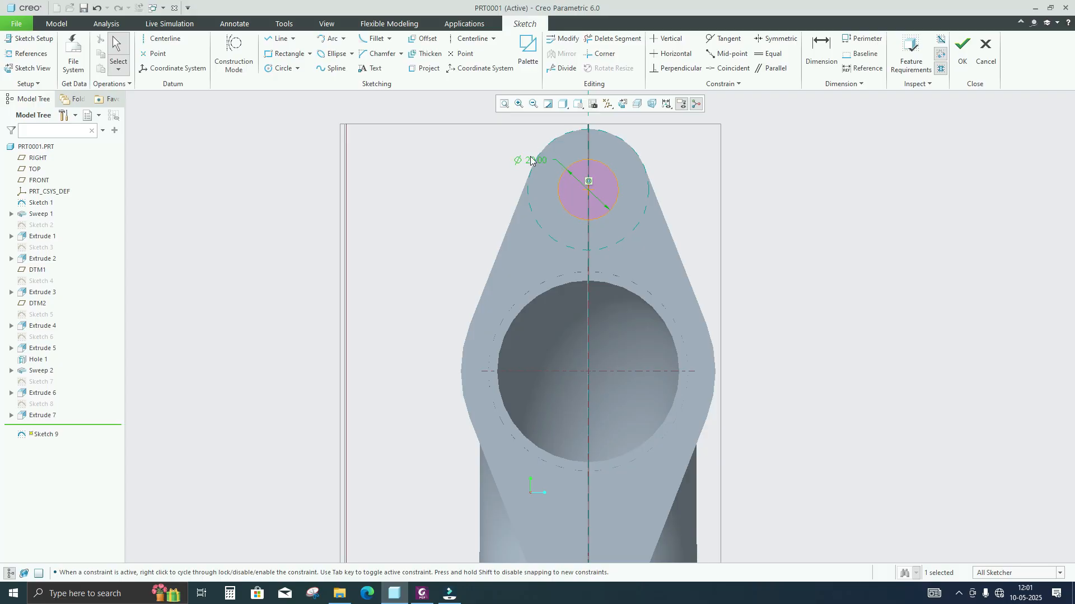
- Draw a second circle, equal to the first, on the vertical centreline near the flange's lower end
{"action": "scroll", "coordinate": [593, 235], "scroll_direction": "down", "scroll_amount": 3}
{"action": "scroll", "coordinate": [723, 343], "scroll_direction": "up", "scroll_amount": 3}
{"action": "scroll", "coordinate": [593, 269], "scroll_direction": "down", "scroll_amount": 3}
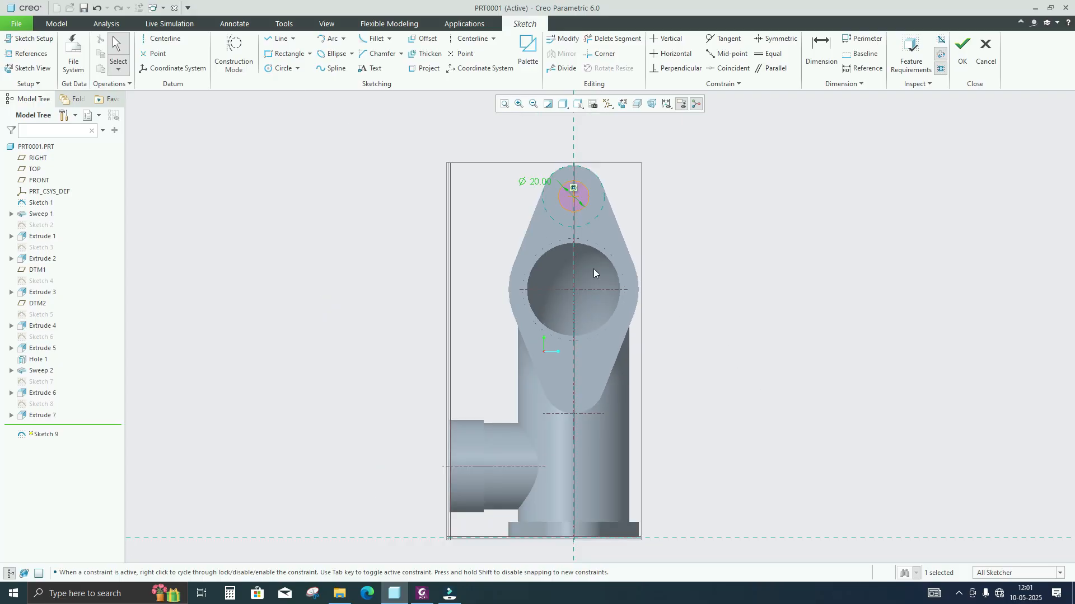
{"action": "left_click", "coordinate": [281, 68]}
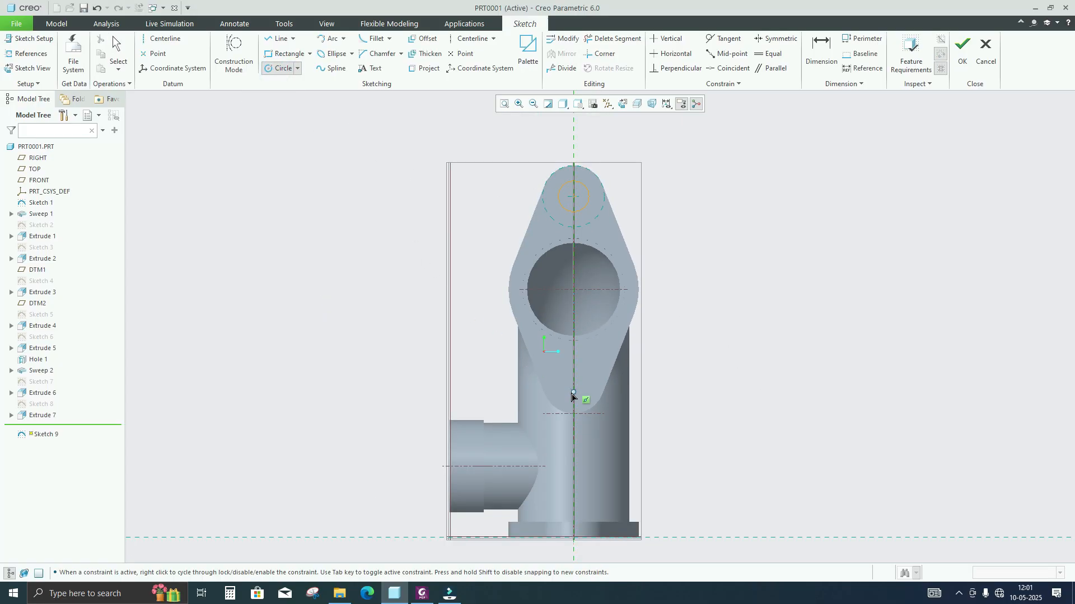
{"action": "left_click", "coordinate": [579, 386]}
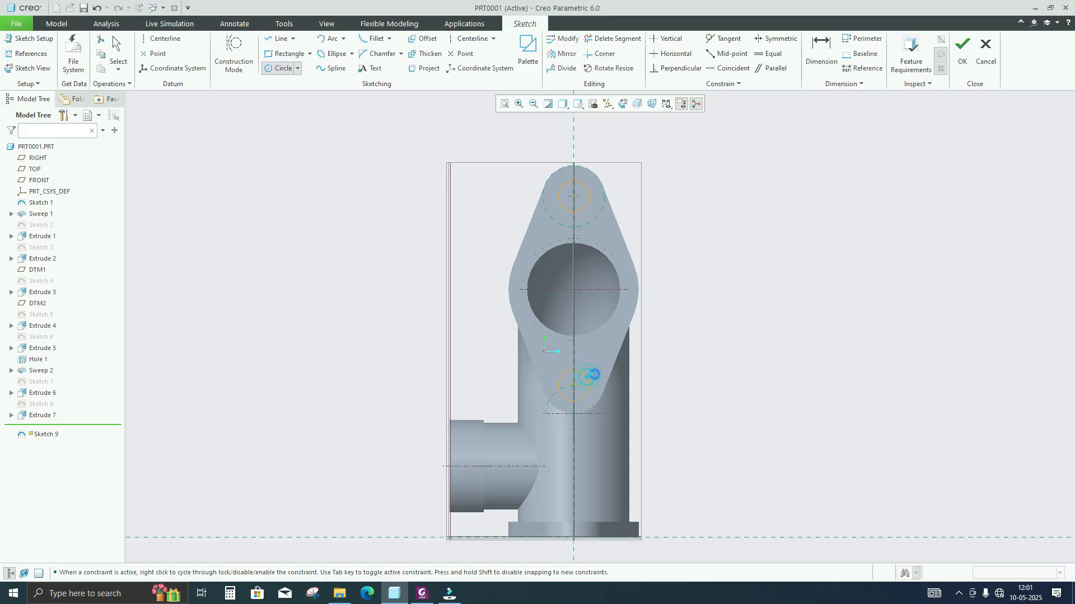
{"action": "left_click", "coordinate": [585, 372]}
{"action": "middle_click", "coordinate": [609, 390]}
{"action": "scroll", "coordinate": [610, 389], "scroll_direction": "up", "scroll_amount": 2}
{"action": "scroll", "coordinate": [567, 380], "scroll_direction": "down", "scroll_amount": 3}
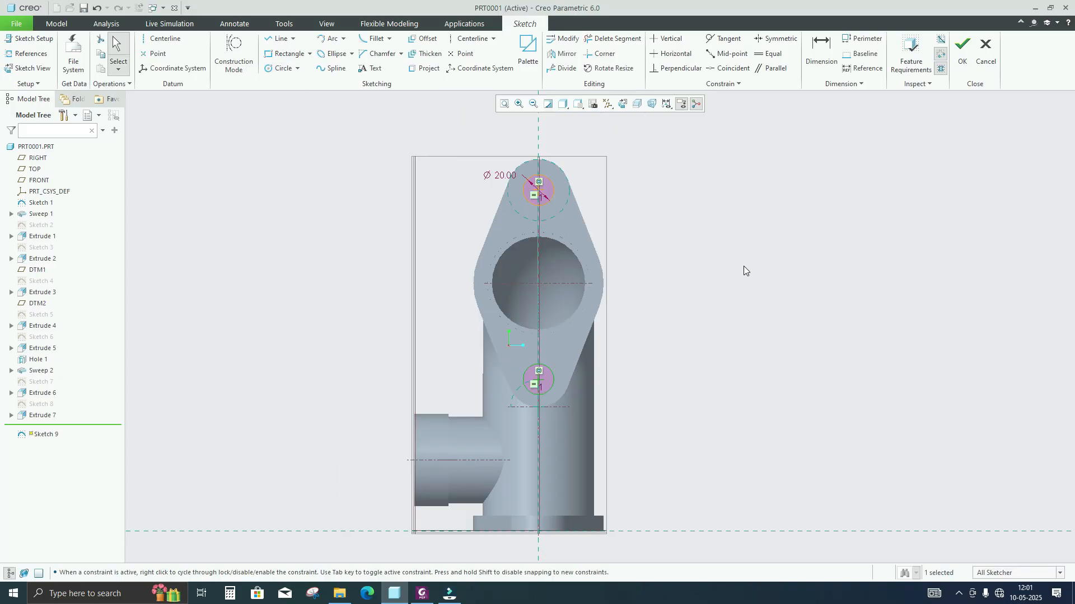
{"action": "scroll", "coordinate": [537, 383], "scroll_direction": "up", "scroll_amount": 2}
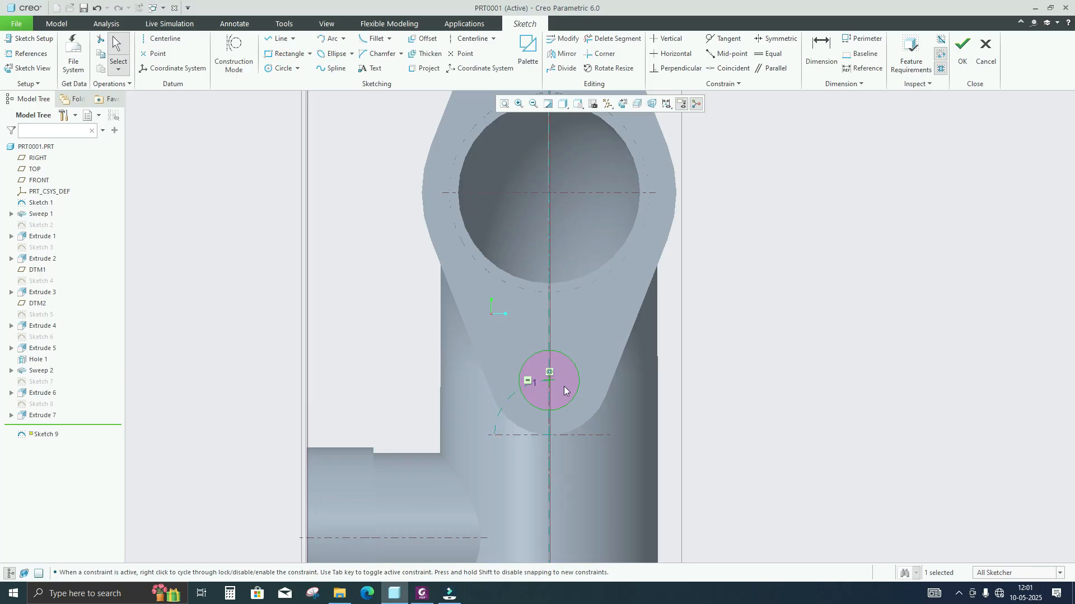
- Remove the lower circle's centre constraint and add the flange's lower rounded end as a sketch reference
{"action": "left_click", "coordinate": [542, 410]}
{"action": "left_click", "coordinate": [219, 190]}
{"action": "left_click", "coordinate": [25, 57]}
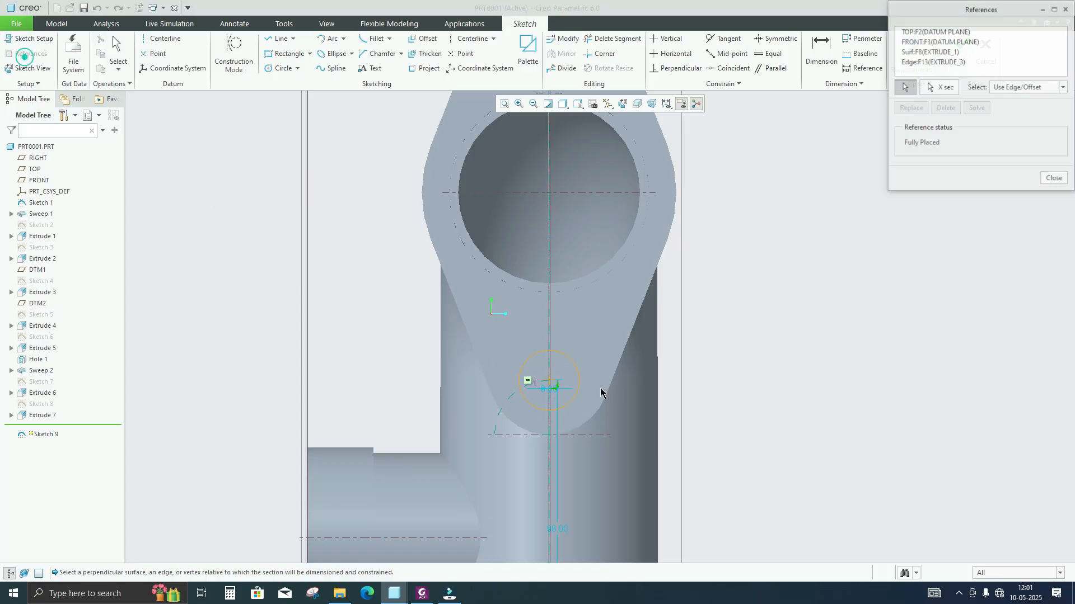
{"action": "left_click", "coordinate": [586, 421]}
{"action": "scroll", "coordinate": [654, 382], "scroll_direction": "up", "scroll_amount": 3}
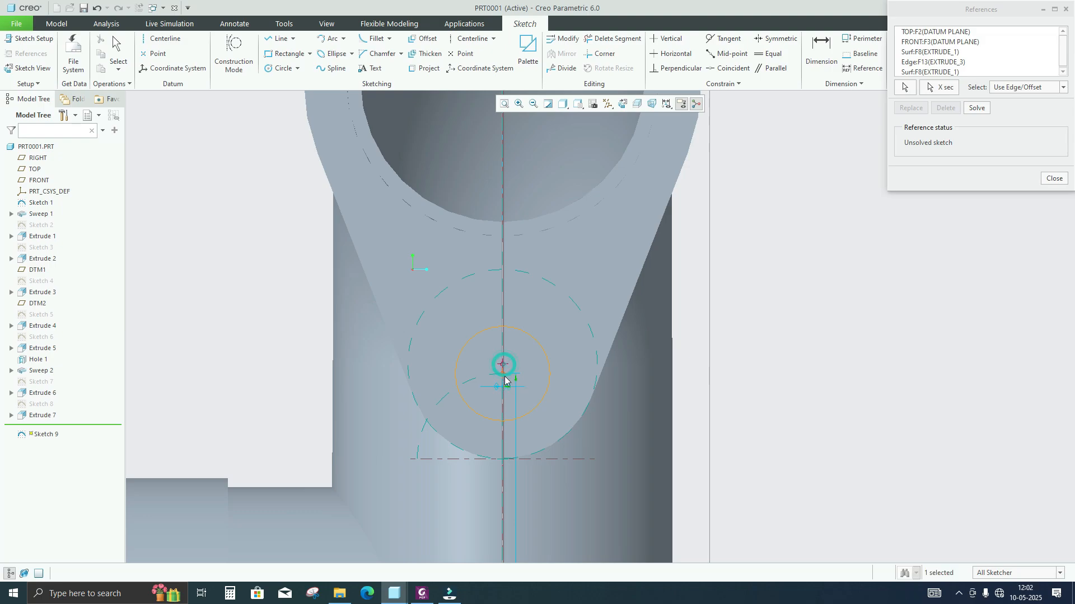
{"action": "left_click", "coordinate": [1054, 178]}
- Make the lower circle's centre coincident with the centre of the flange's lower rounded end and finish the sketch
{"action": "left_click", "coordinate": [727, 68]}
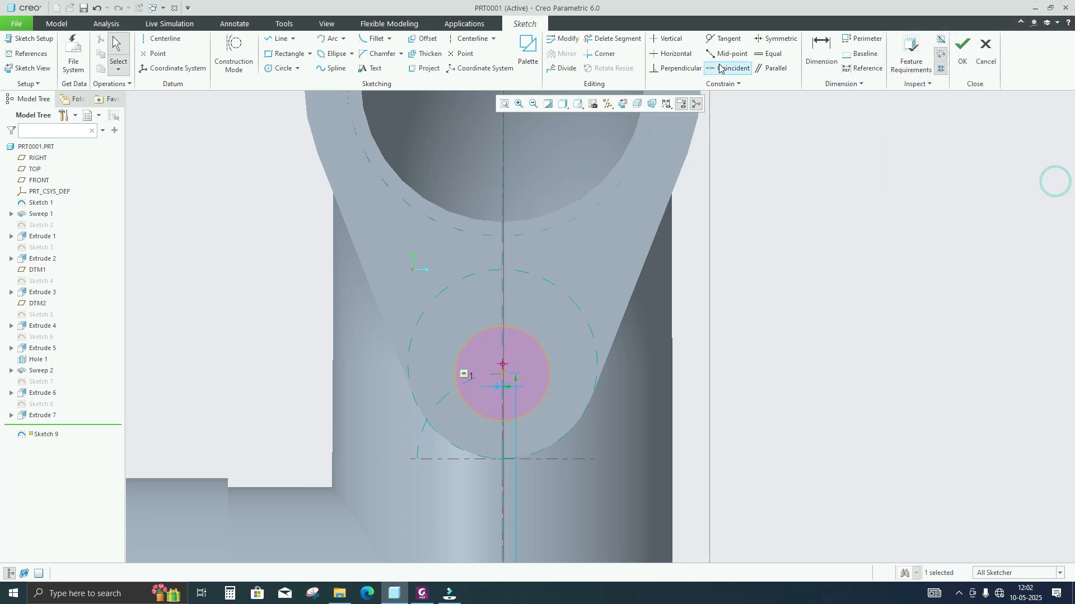
{"action": "left_click", "coordinate": [499, 374]}
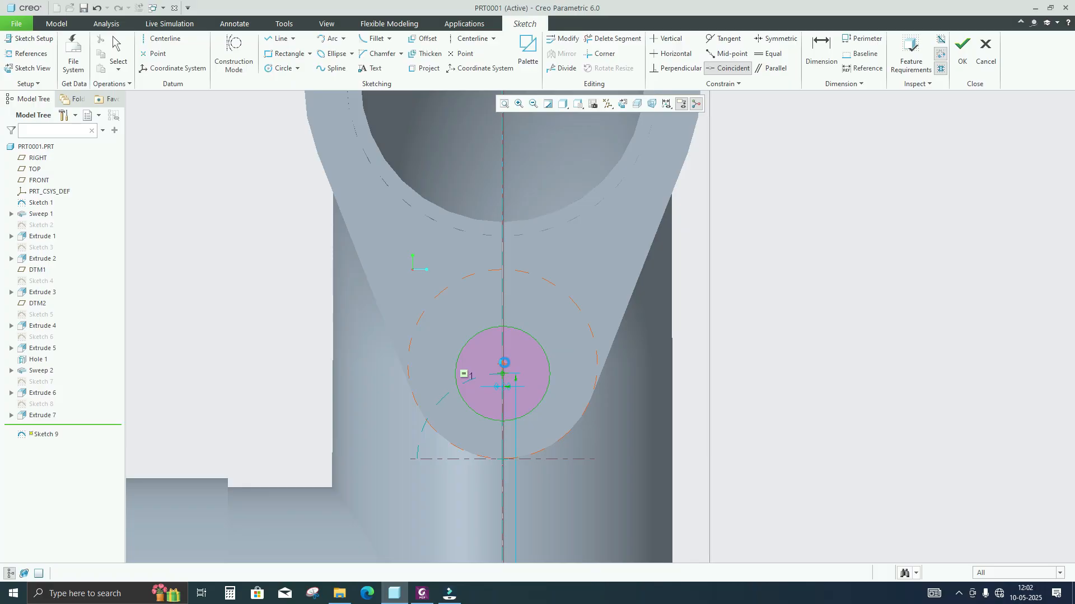
{"action": "left_click", "coordinate": [503, 364]}
{"action": "scroll", "coordinate": [815, 305], "scroll_direction": "down", "scroll_amount": 3}
{"action": "middle_click", "coordinate": [820, 303]}
{"action": "scroll", "coordinate": [812, 305], "scroll_direction": "down", "scroll_amount": 1}
{"action": "scroll", "coordinate": [806, 290], "scroll_direction": "down", "scroll_amount": 5}
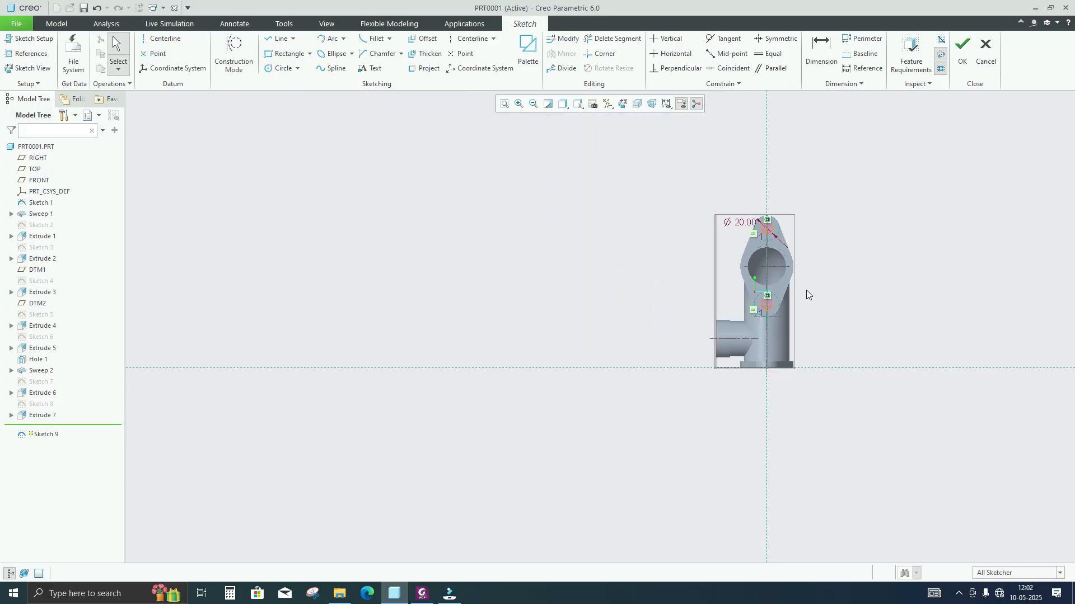
{"action": "scroll", "coordinate": [798, 228], "scroll_direction": "up", "scroll_amount": 4}
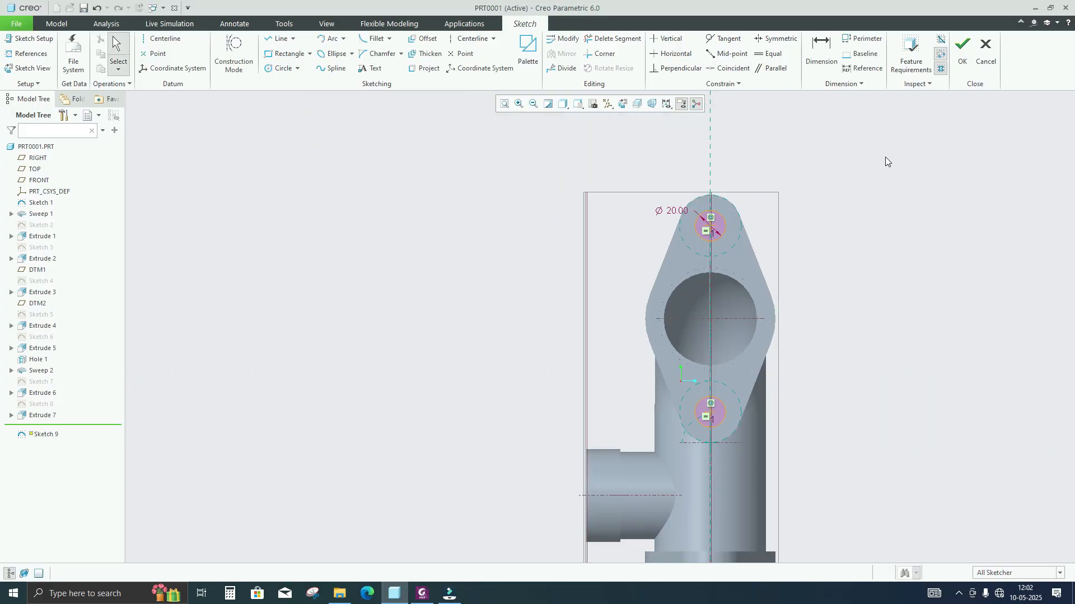
{"action": "left_click", "coordinate": [962, 47]}
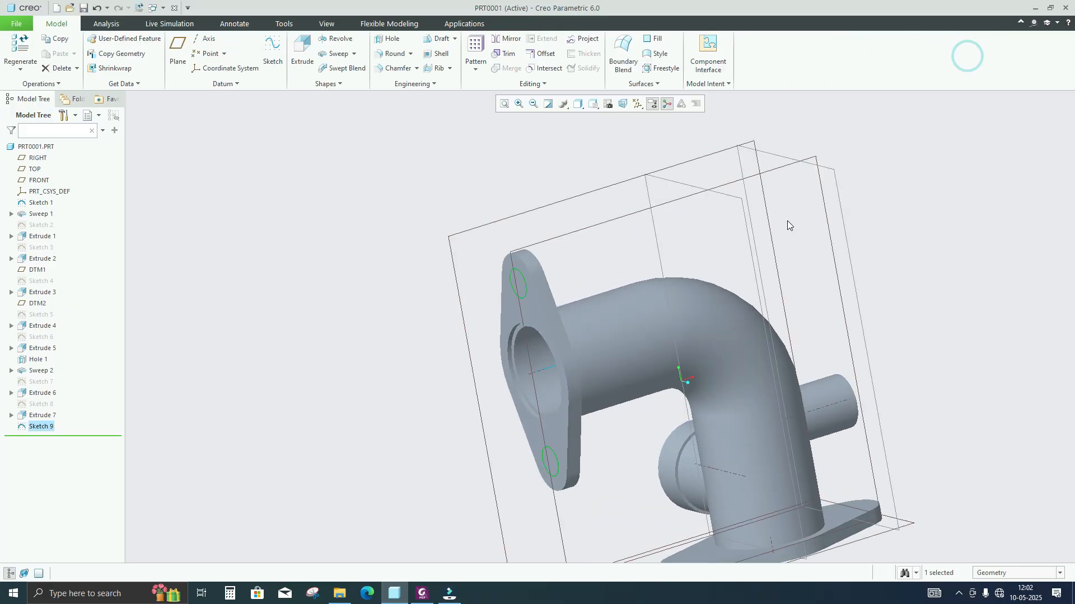
- Cut the two circles through the vertical flange with a reversed, material-removing Extrude that ends at the next surface
{"action": "left_click", "coordinate": [302, 51]}
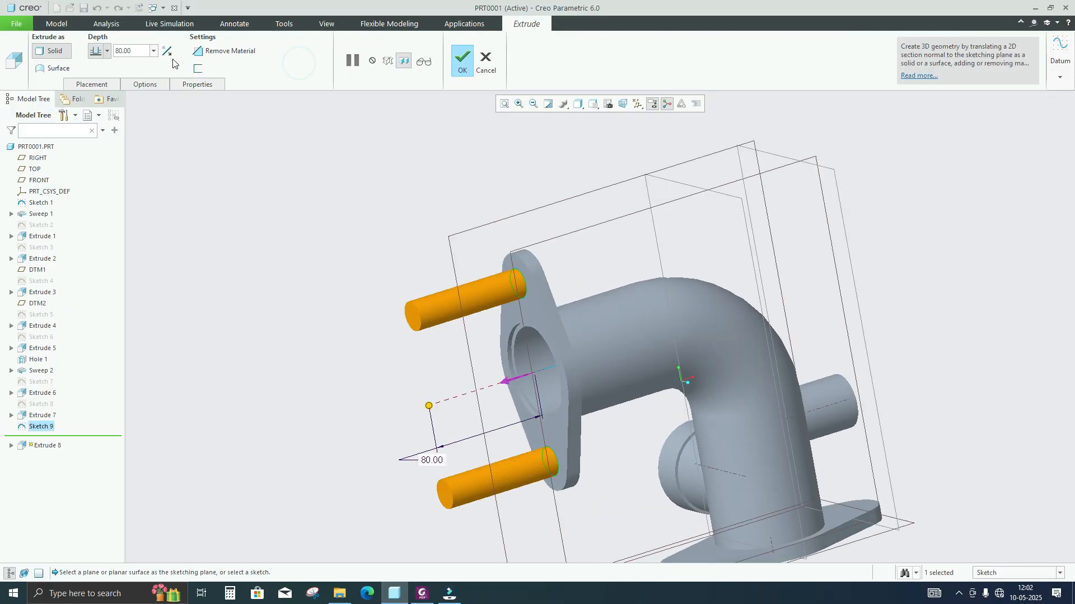
{"action": "left_click", "coordinate": [193, 51]}
{"action": "left_click", "coordinate": [167, 51]}
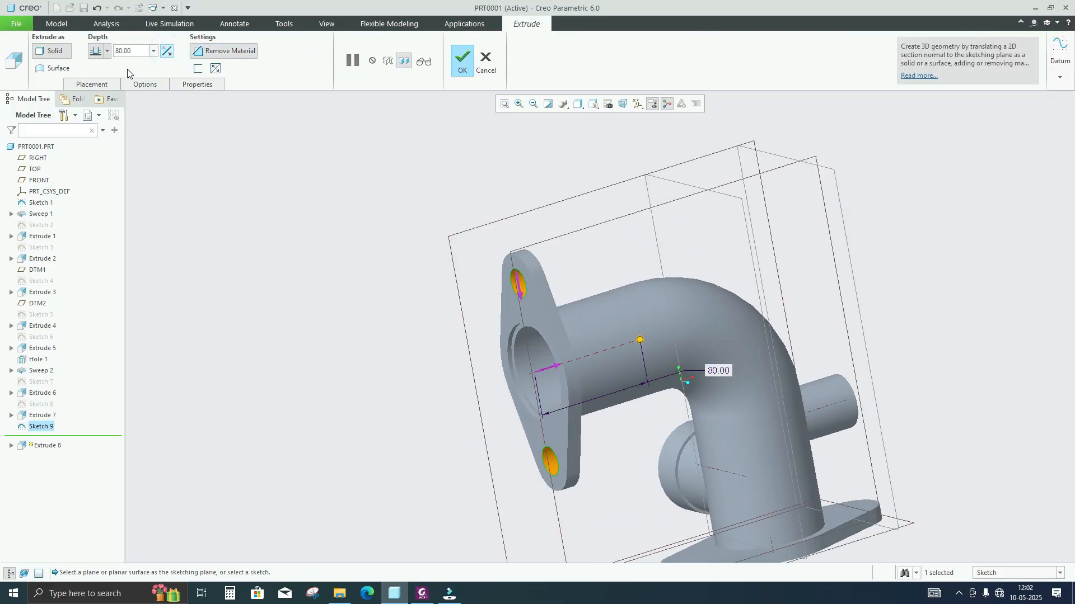
{"action": "left_click", "coordinate": [107, 51]}
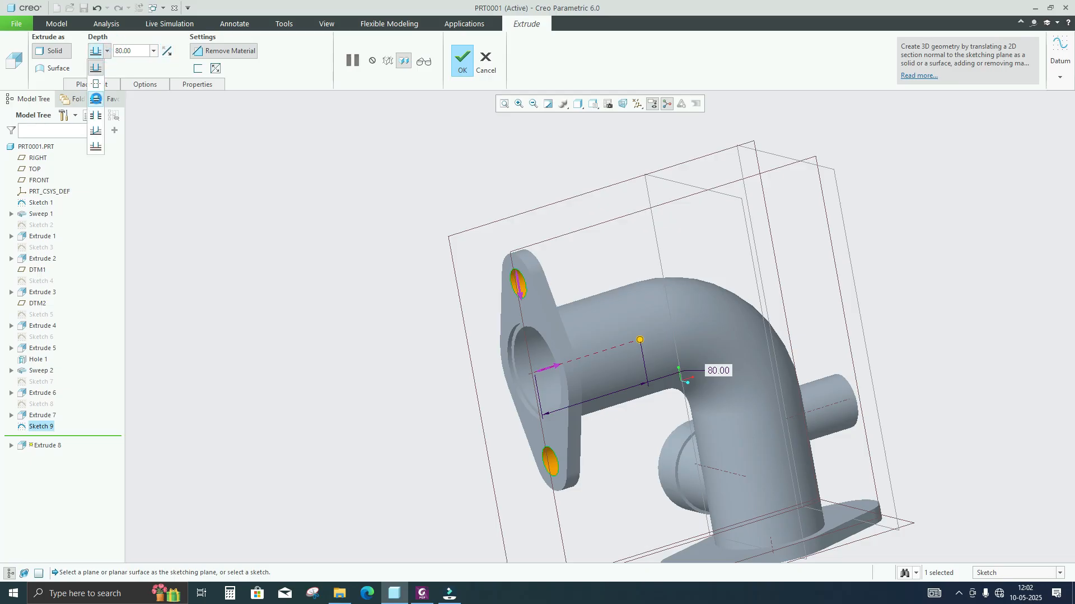
{"action": "left_click", "coordinate": [98, 99]}
{"action": "scroll", "coordinate": [560, 304], "scroll_direction": "up", "scroll_amount": 5}
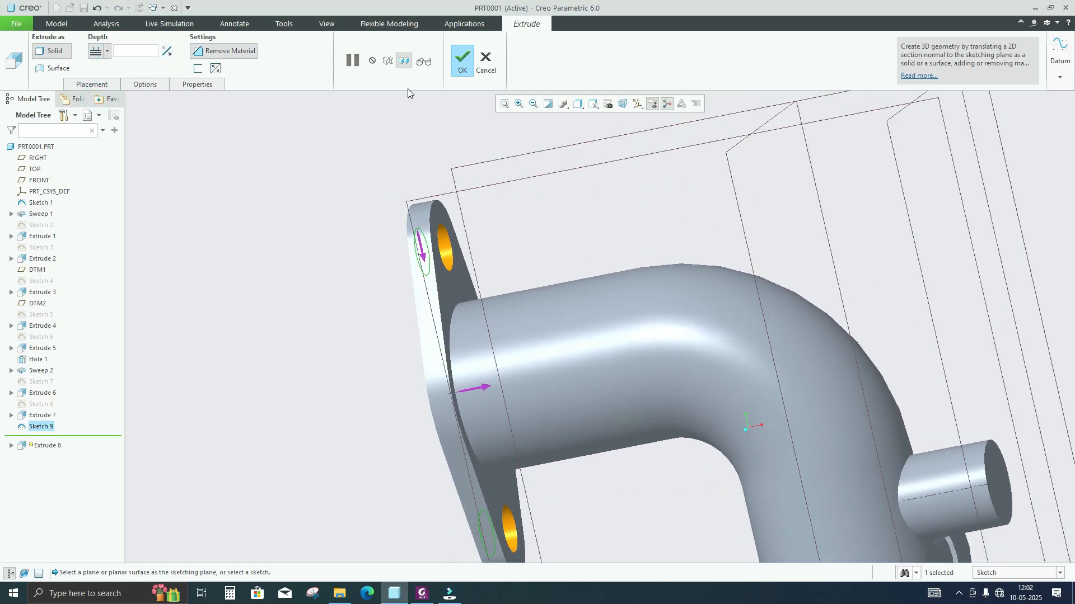
{"action": "left_click", "coordinate": [465, 63]}
- Start a sketch on the base flange's upper face and add both rounded ends as sketch references
{"action": "scroll", "coordinate": [364, 190], "scroll_direction": "down", "scroll_amount": 8}
{"action": "middle_click_drag", "start_coordinate": [437, 245], "coordinate": [649, 384]}
{"action": "scroll", "coordinate": [649, 384], "scroll_direction": "up", "scroll_amount": 5}
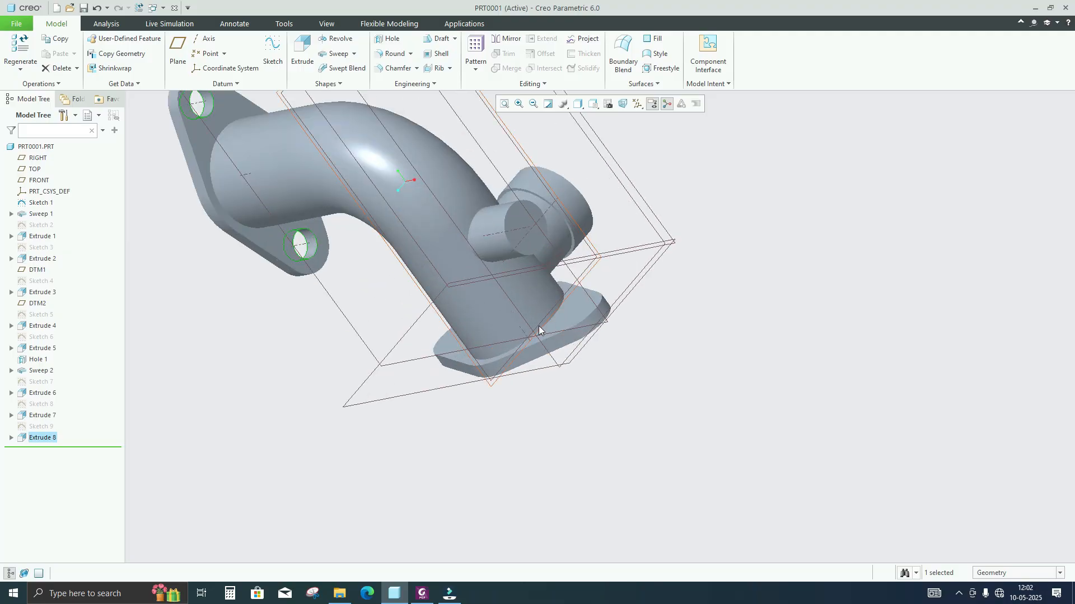
{"action": "left_click", "coordinate": [576, 321]}
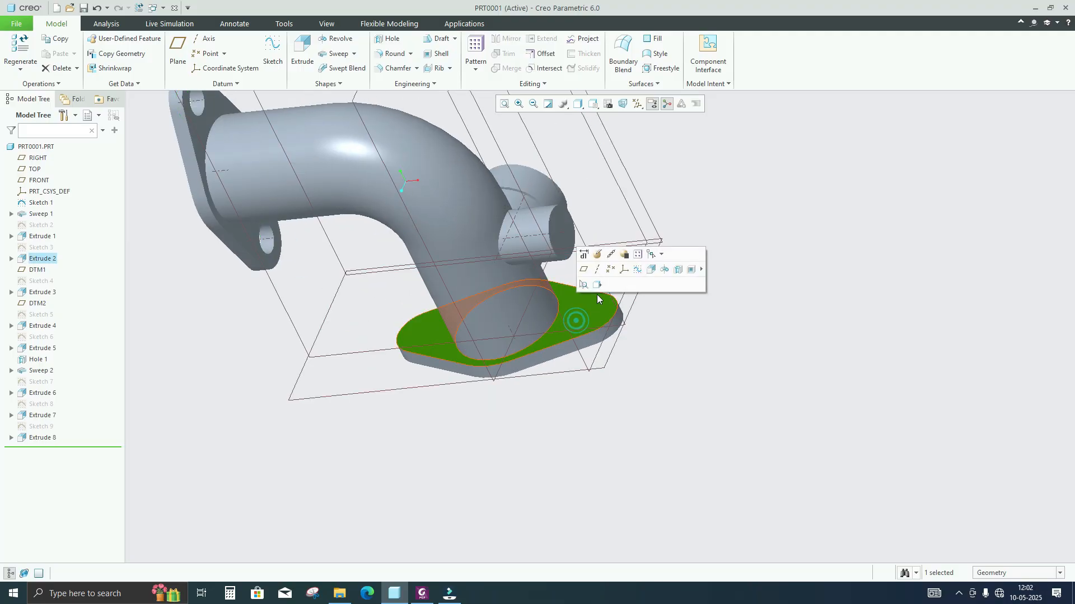
{"action": "left_click", "coordinate": [596, 256]}
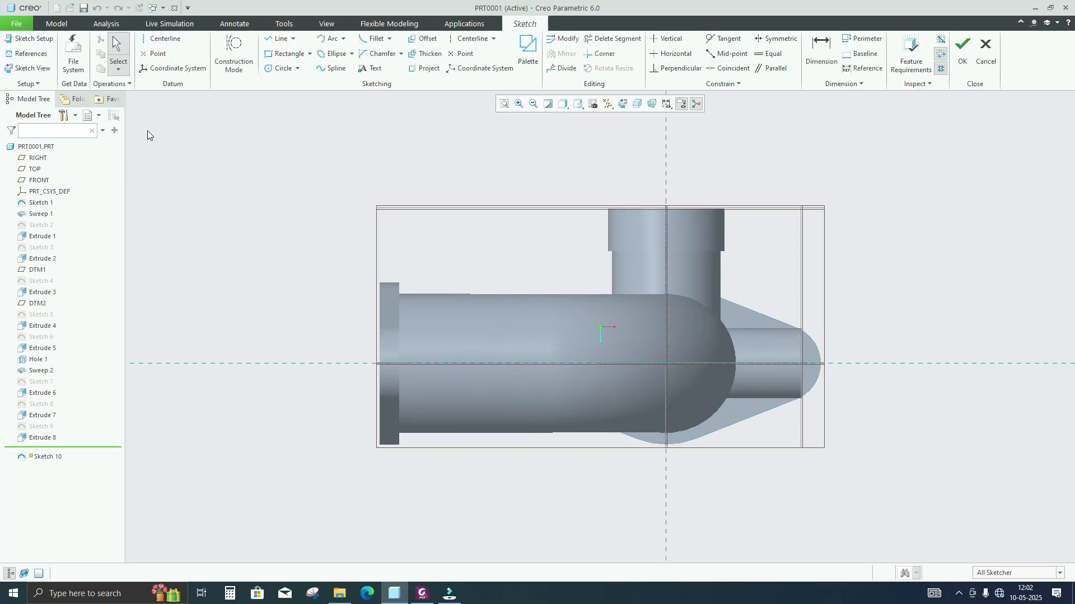
{"action": "left_click", "coordinate": [28, 53]}
{"action": "left_click", "coordinate": [822, 363]}
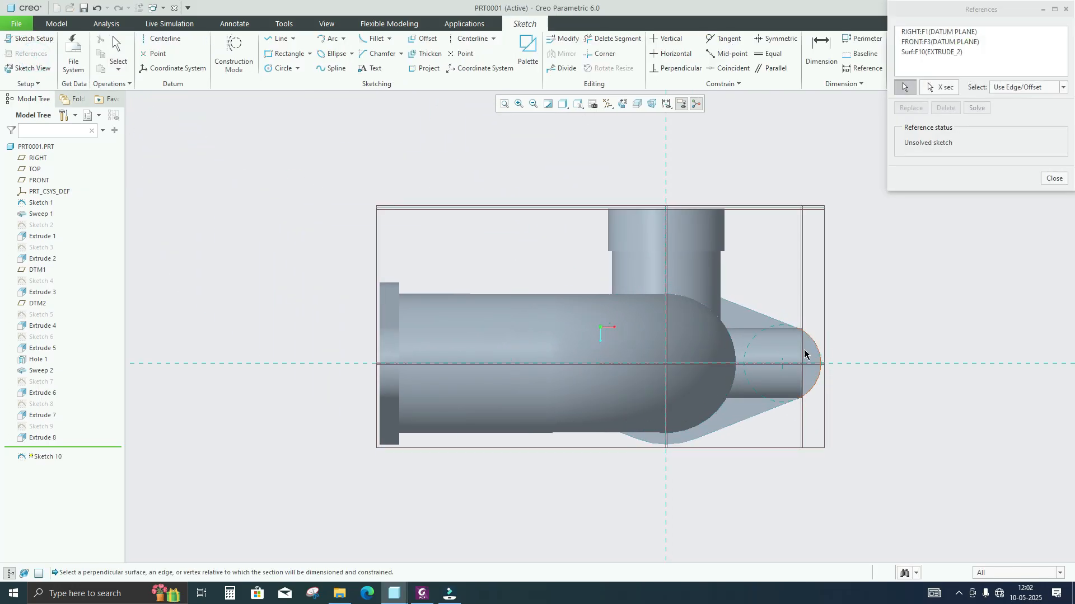
{"action": "middle_click_drag", "start_coordinate": [817, 355], "coordinate": [683, 367]}
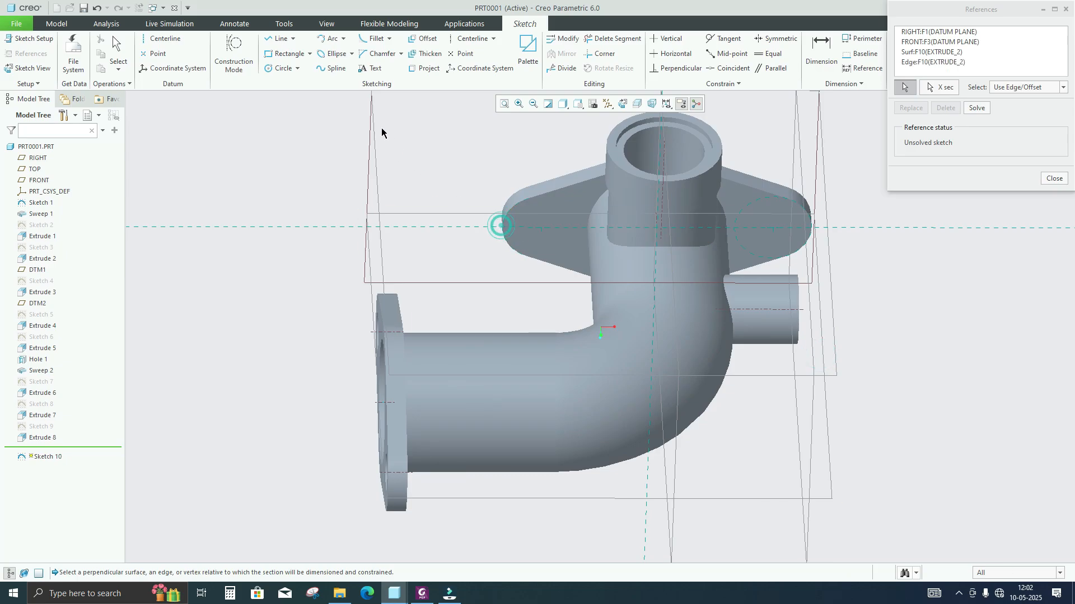
- Draw a circle at the centre of each rounded end of the base flange and constrain the two circles equal
{"action": "left_click", "coordinate": [270, 68]}
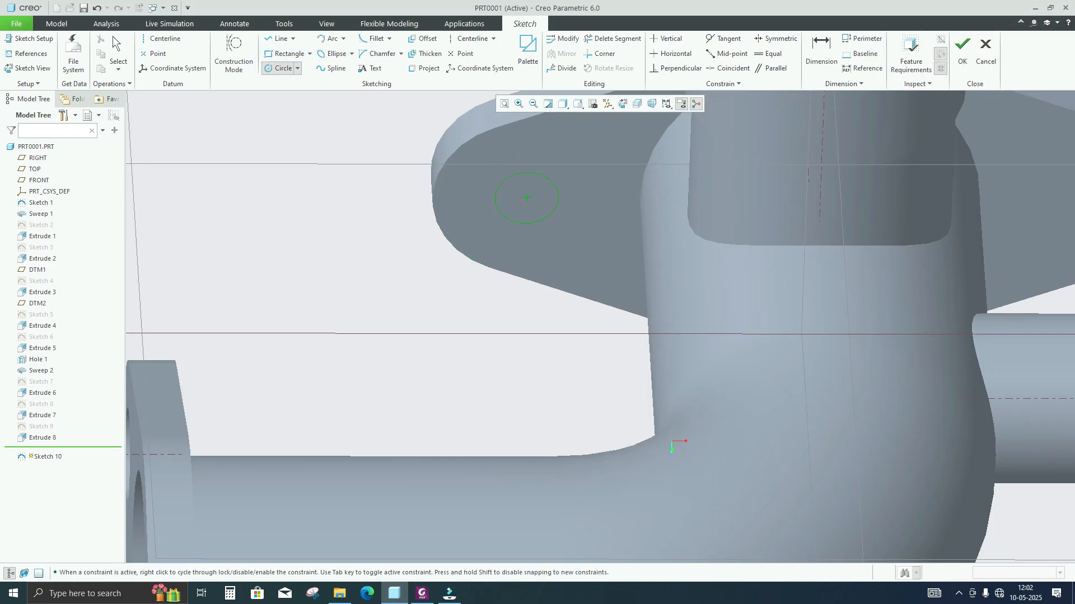
{"action": "left_click", "coordinate": [506, 181]}
{"action": "scroll", "coordinate": [512, 186], "scroll_direction": "up", "scroll_amount": 3}
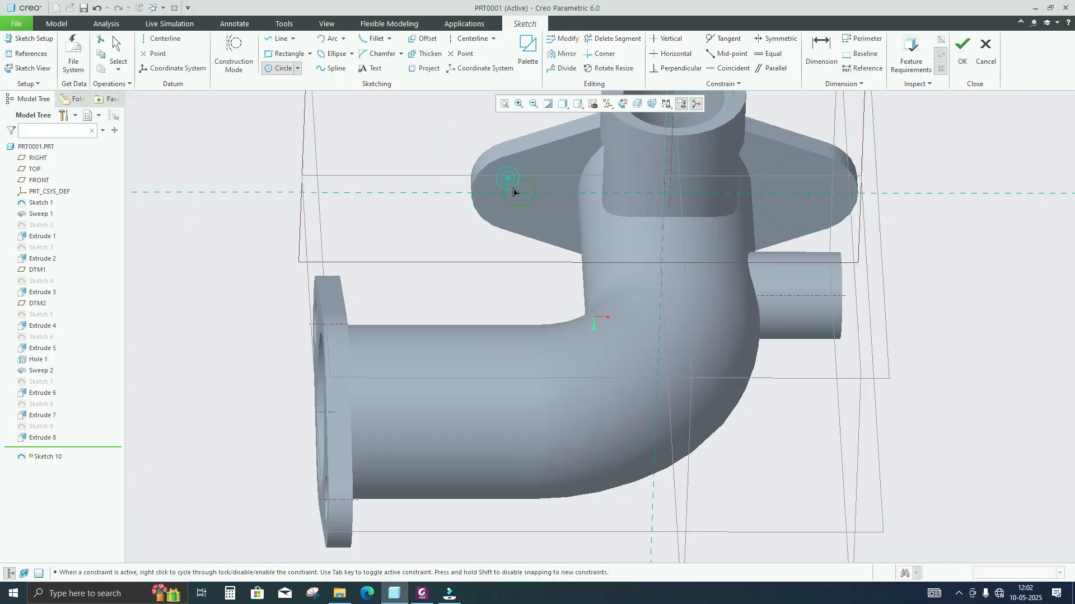
{"action": "left_click", "coordinate": [808, 191]}
{"action": "left_click", "coordinate": [769, 54]}
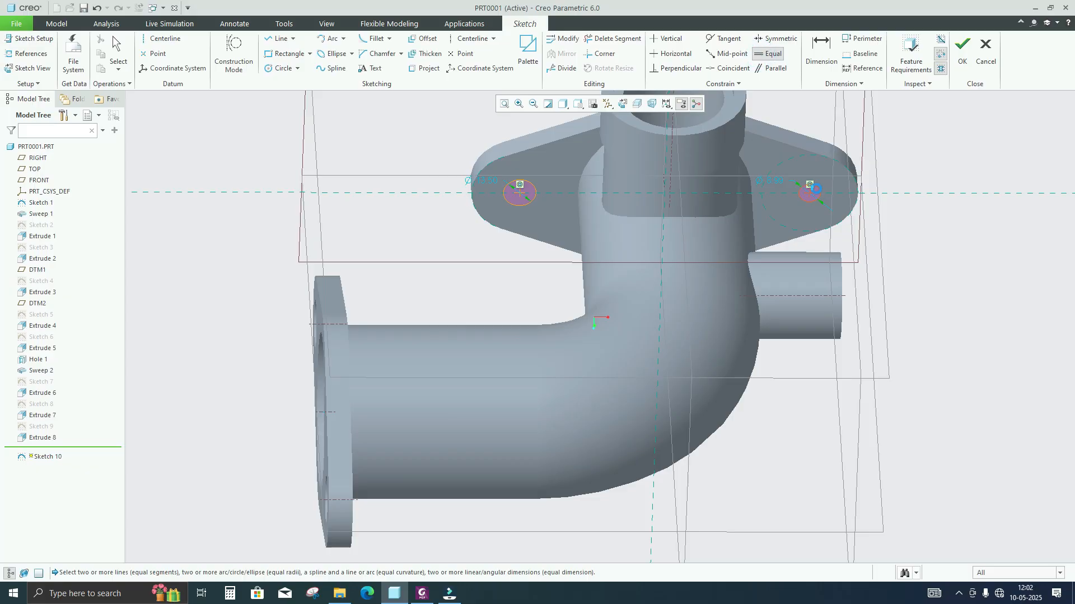
{"action": "left_click", "coordinate": [531, 188]}
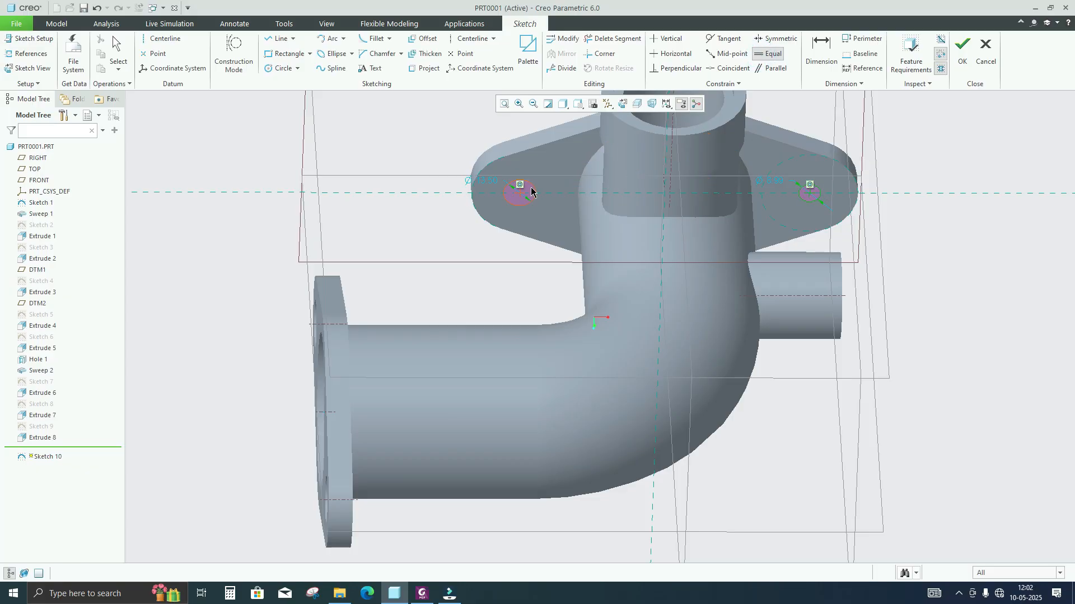
{"action": "middle_click", "coordinate": [491, 185]}
{"action": "scroll", "coordinate": [480, 181], "scroll_direction": "up", "scroll_amount": 1}
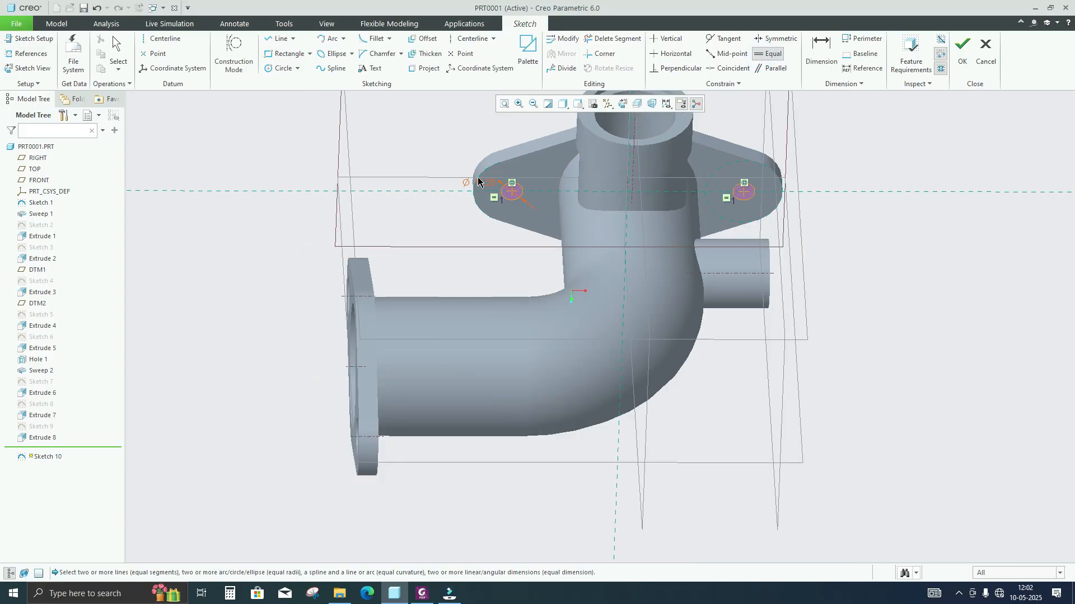
{"action": "middle_click", "coordinate": [456, 153]}
- Set the circles' diameter to 20 and finish the sketch
{"action": "double_click", "coordinate": [489, 183]}
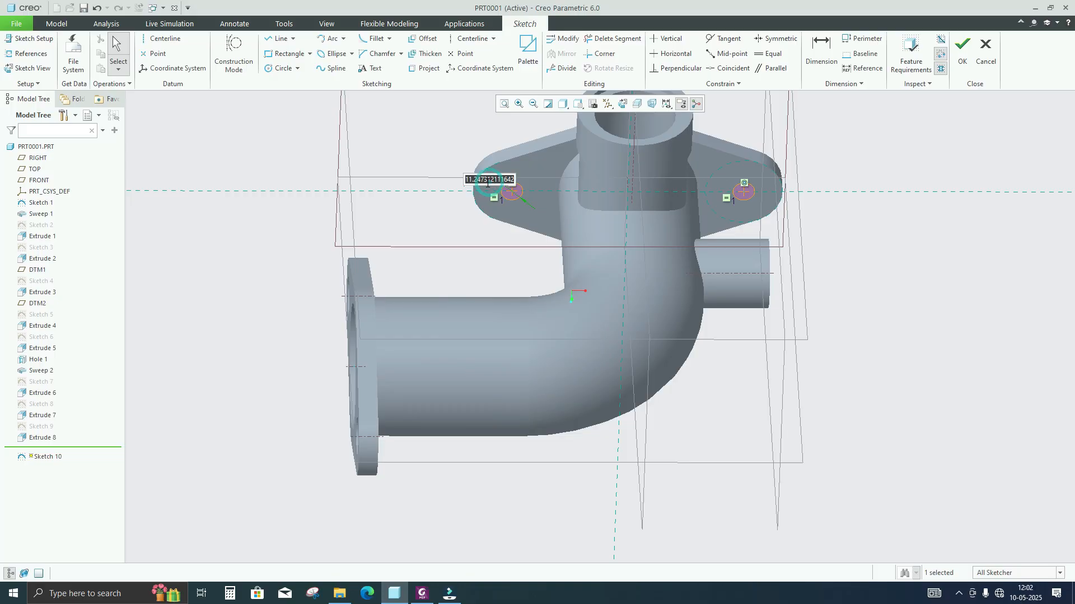
{"action": "type", "text": "20"}
{"action": "key", "text": "Return"}
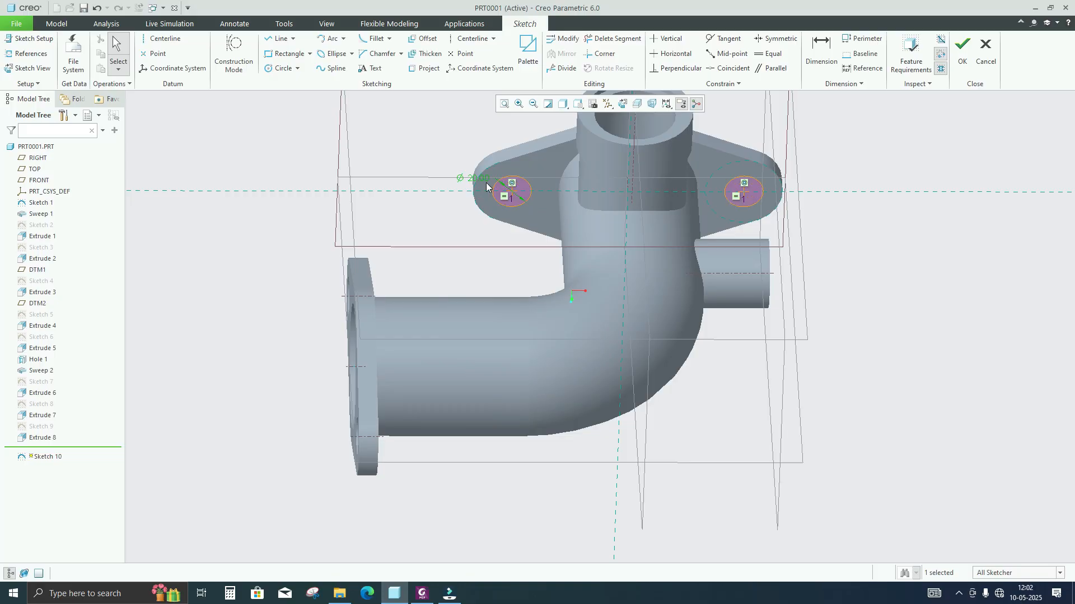
{"action": "left_click", "coordinate": [958, 58]}
- Cut the two circles through the base flange with a reversed, material-removing Extrude 80 deep
{"action": "left_click", "coordinate": [303, 46]}
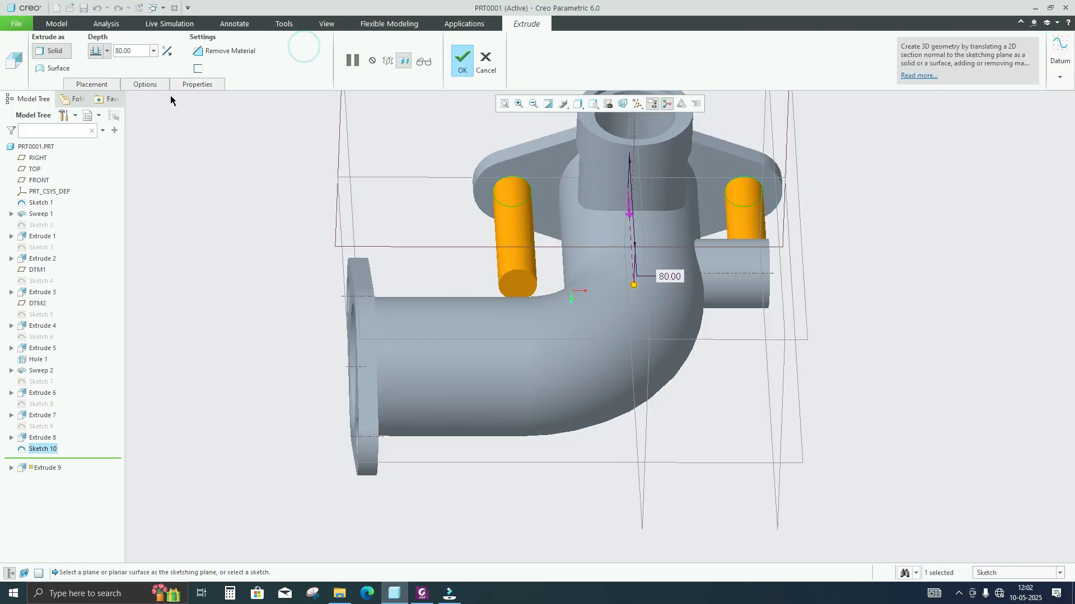
{"action": "left_click", "coordinate": [224, 51]}
{"action": "left_click", "coordinate": [166, 51]}
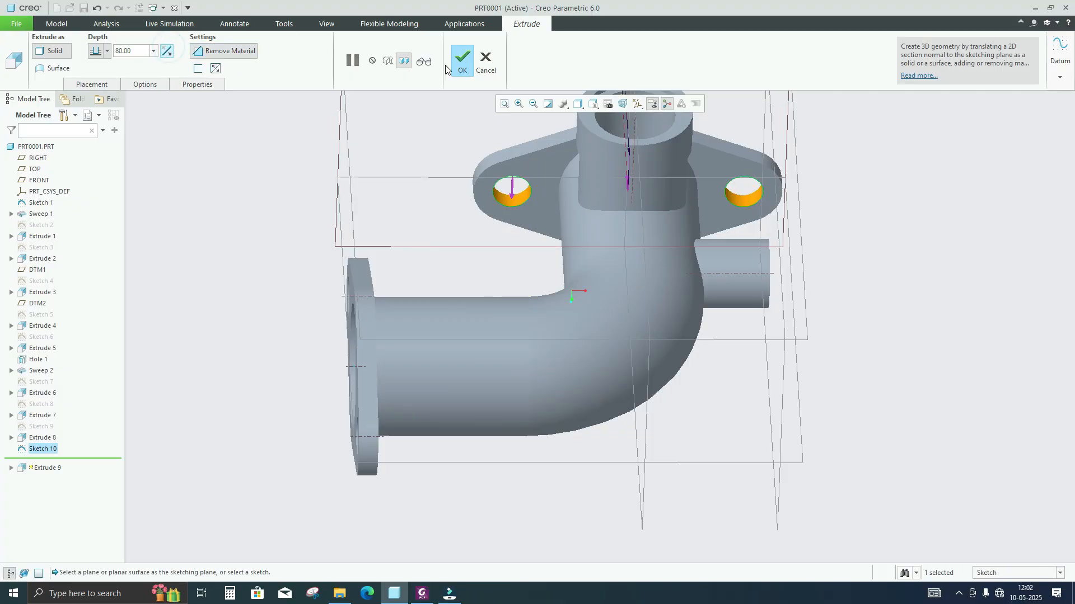
{"action": "left_click", "coordinate": [461, 59]}
- Consult the exercise 73 drawing in Foxit PDF Editor, return to Creo, and start a sketch on the small side branch's end face
{"action": "middle_click_drag", "start_coordinate": [405, 193], "coordinate": [377, 258]}
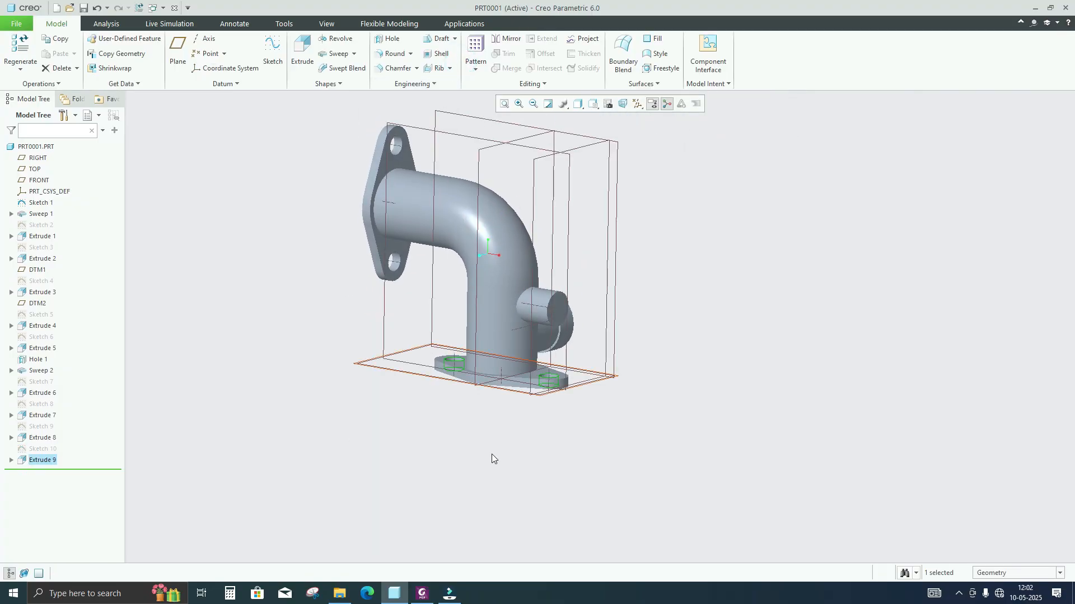
{"action": "left_click", "coordinate": [395, 595]}
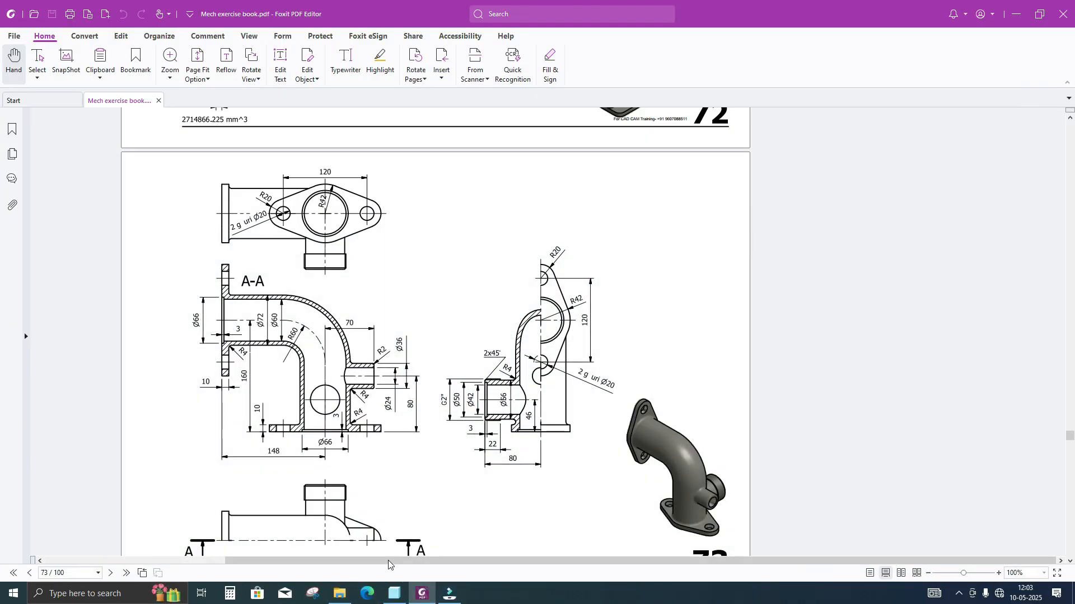
{"action": "left_click", "coordinate": [394, 595]}
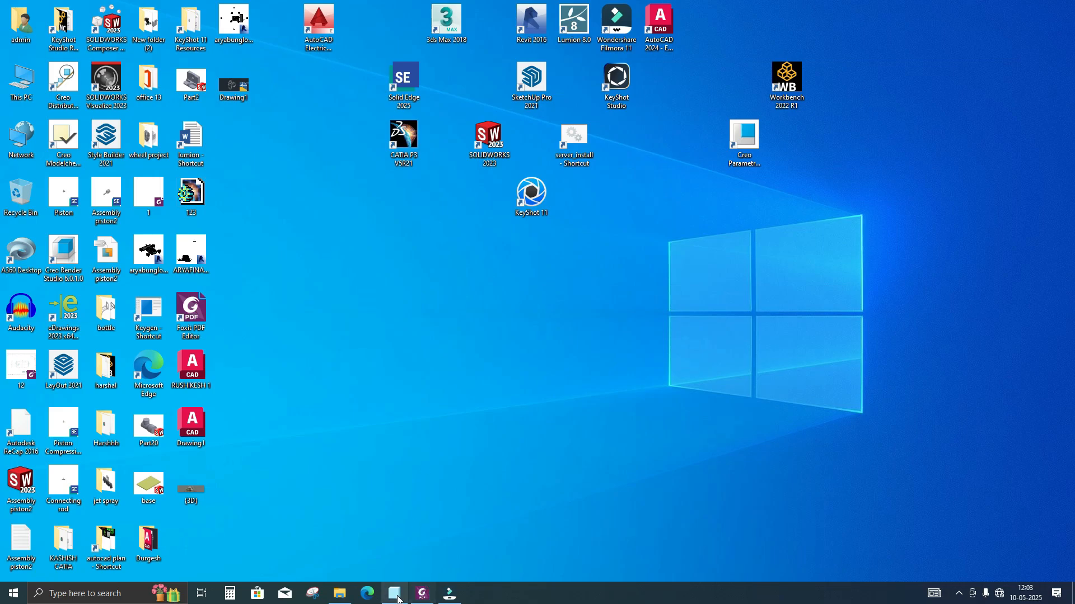
{"action": "left_click", "coordinate": [395, 595]}
{"action": "scroll", "coordinate": [546, 331], "scroll_direction": "down", "scroll_amount": 3}
{"action": "left_click", "coordinate": [542, 330]}
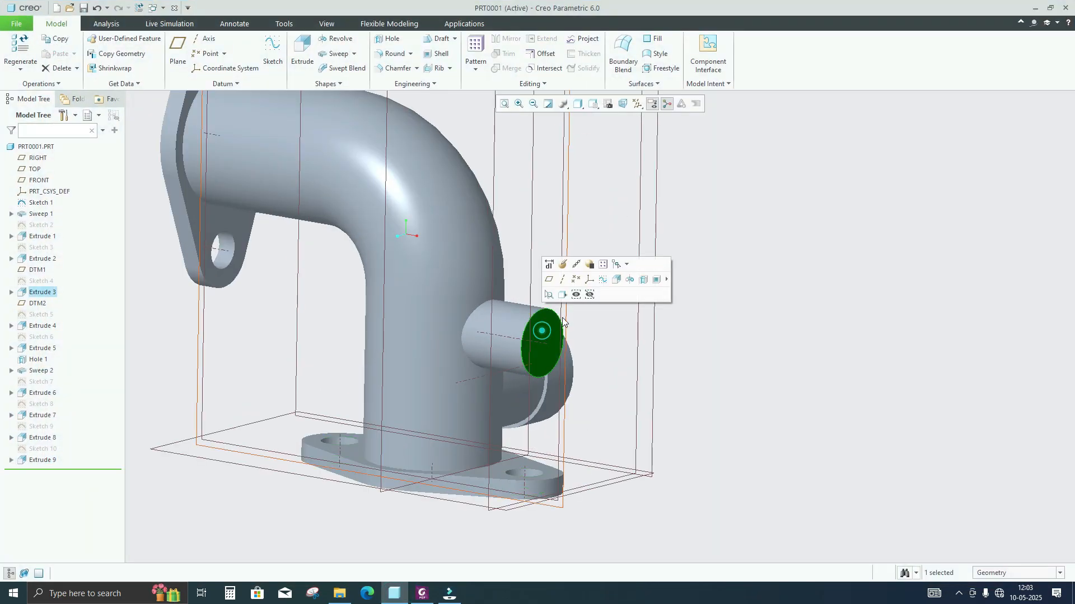
{"action": "left_click", "coordinate": [603, 280]}
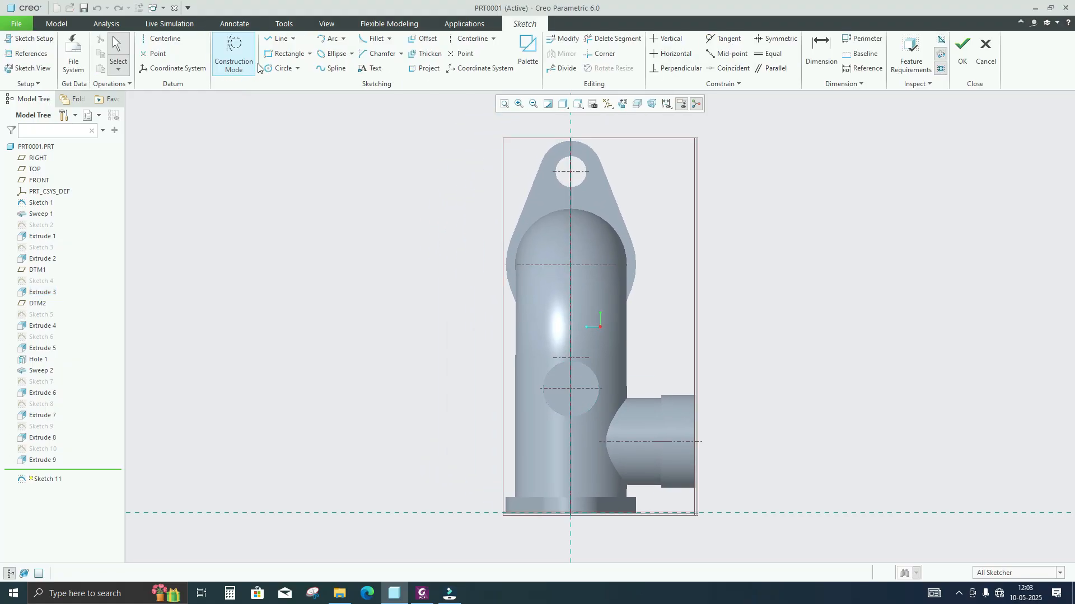
- Draw a circle of diameter 24 at the centre of the small branch's end face and finish the sketch
{"action": "left_click", "coordinate": [282, 67]}
{"action": "left_click", "coordinate": [571, 357]}
{"action": "scroll", "coordinate": [545, 317], "scroll_direction": "down", "scroll_amount": 3}
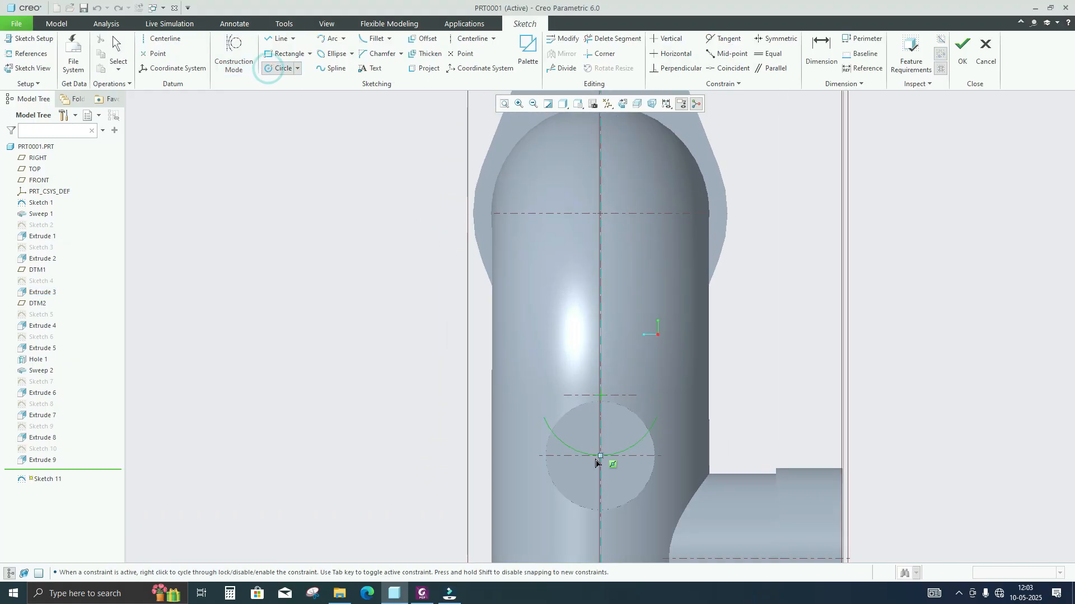
{"action": "left_click", "coordinate": [617, 431]}
{"action": "middle_click", "coordinate": [617, 424]}
{"action": "double_click", "coordinate": [560, 426]}
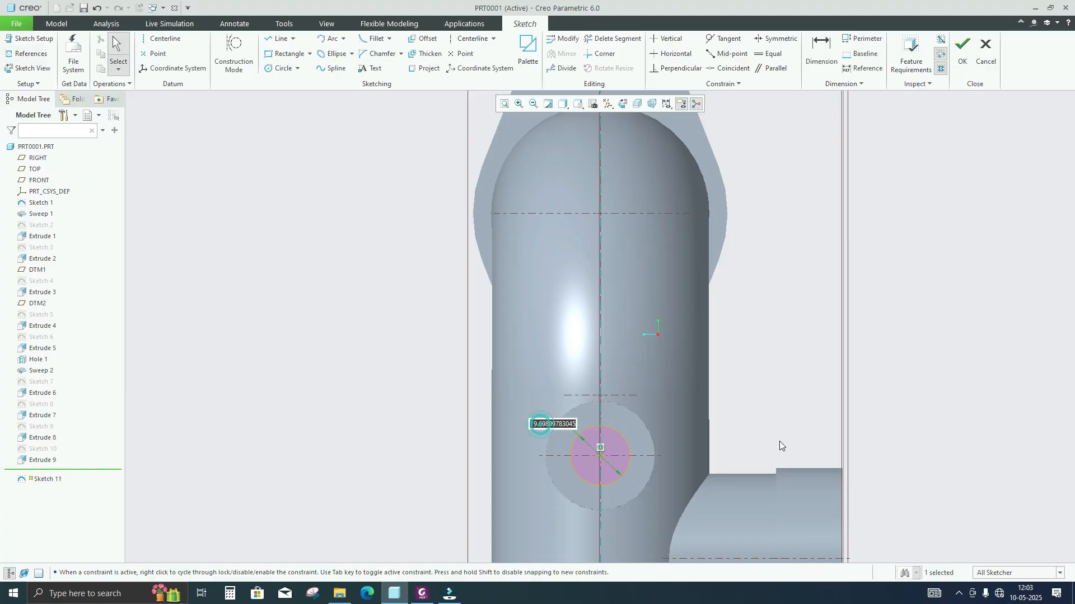
{"action": "type", "text": "24"}
{"action": "key", "text": "Return"}
{"action": "left_click", "coordinate": [961, 44]}
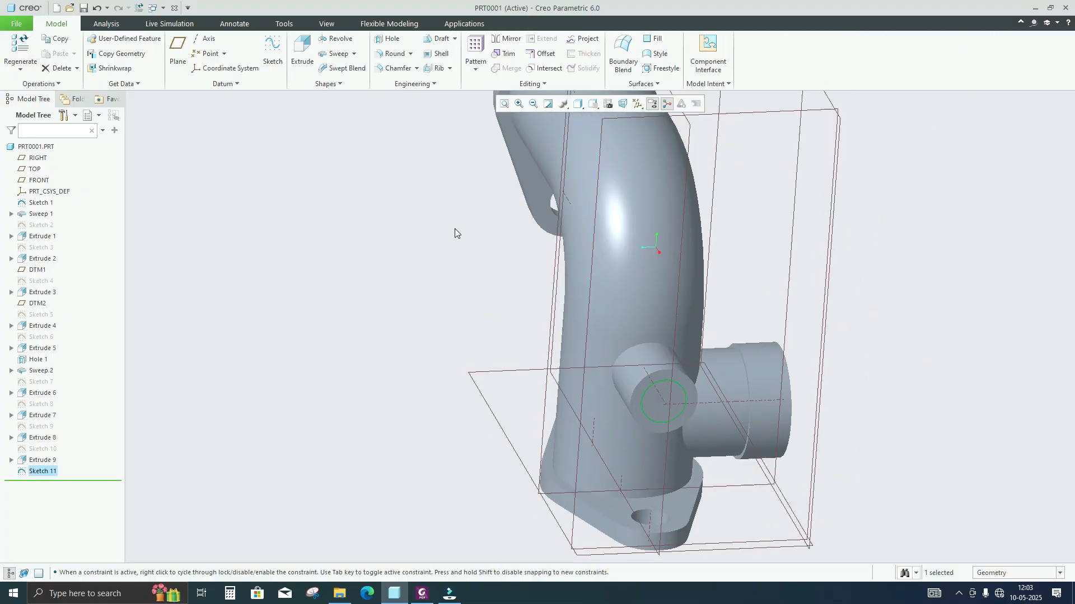
- Extrude the diameter 24 circle as a material-removing cut into the small branch, with reversed direction and depth to the next surface
{"action": "left_click", "coordinate": [302, 56]}
{"action": "left_click", "coordinate": [224, 50]}
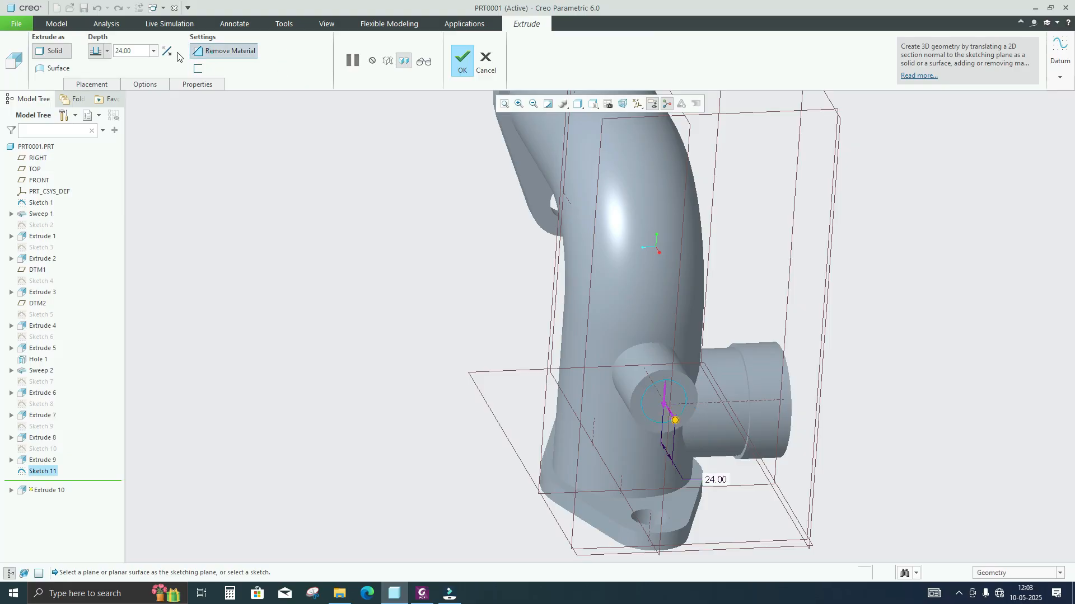
{"action": "left_click", "coordinate": [167, 51]}
{"action": "middle_click_drag", "start_coordinate": [375, 235], "coordinate": [398, 226]}
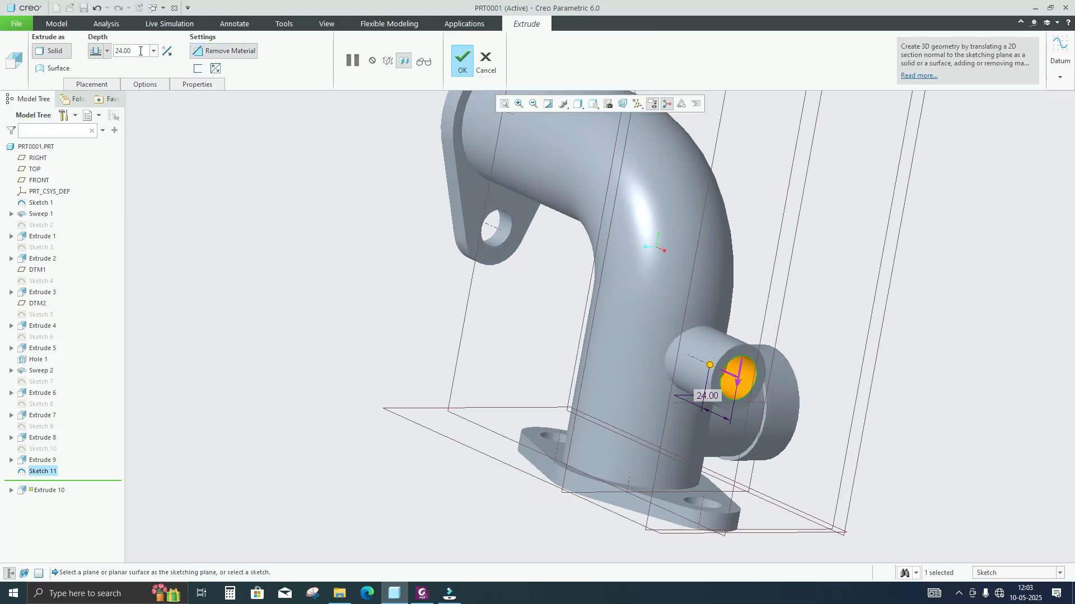
{"action": "middle_click_drag", "start_coordinate": [432, 260], "coordinate": [475, 155]}
{"action": "left_click", "coordinate": [106, 51]}
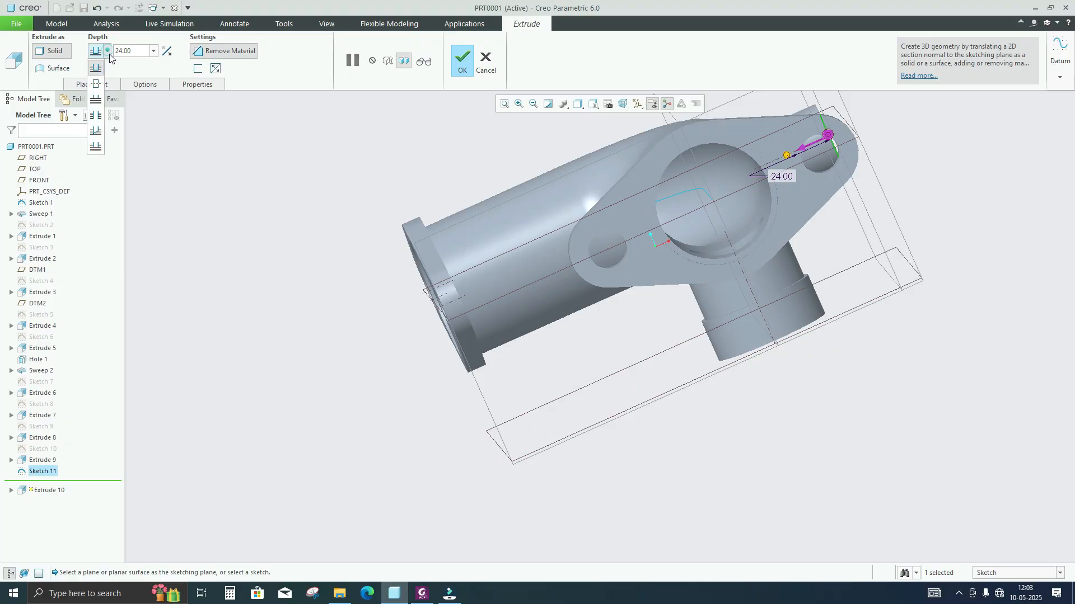
{"action": "left_click", "coordinate": [97, 99]}
- Try extending the small branch's bore cut through all surfaces
{"action": "middle_click_drag", "start_coordinate": [504, 215], "coordinate": [627, 240]}
{"action": "left_click", "coordinate": [106, 54]}
{"action": "left_click", "coordinate": [99, 116]}
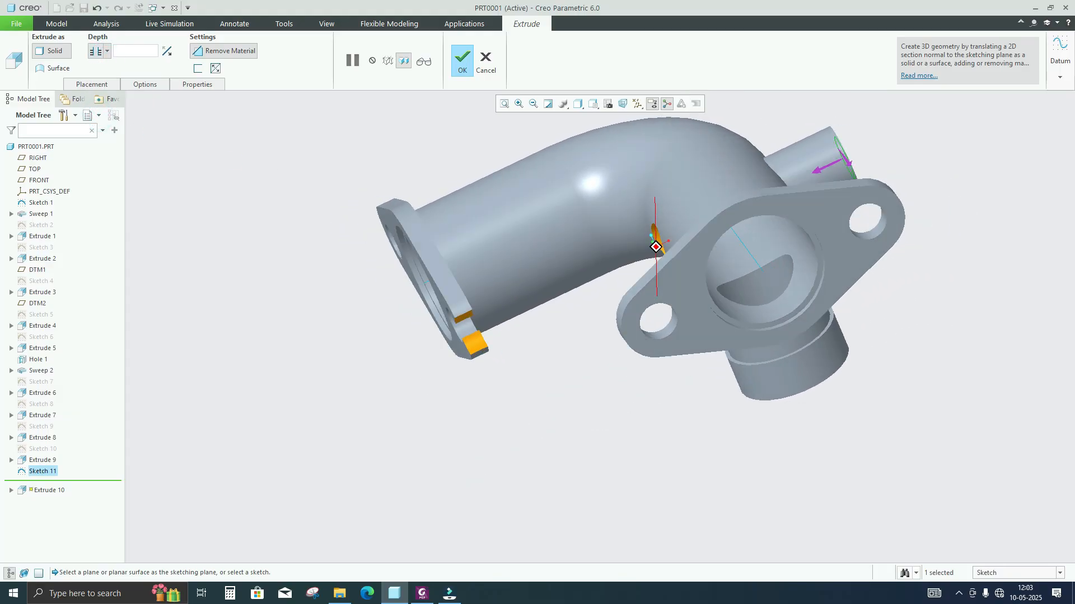
- Set the bore cut's depth to end at the next surface and complete the extrusion
{"action": "left_click", "coordinate": [106, 51]}
{"action": "left_click", "coordinate": [95, 100]}
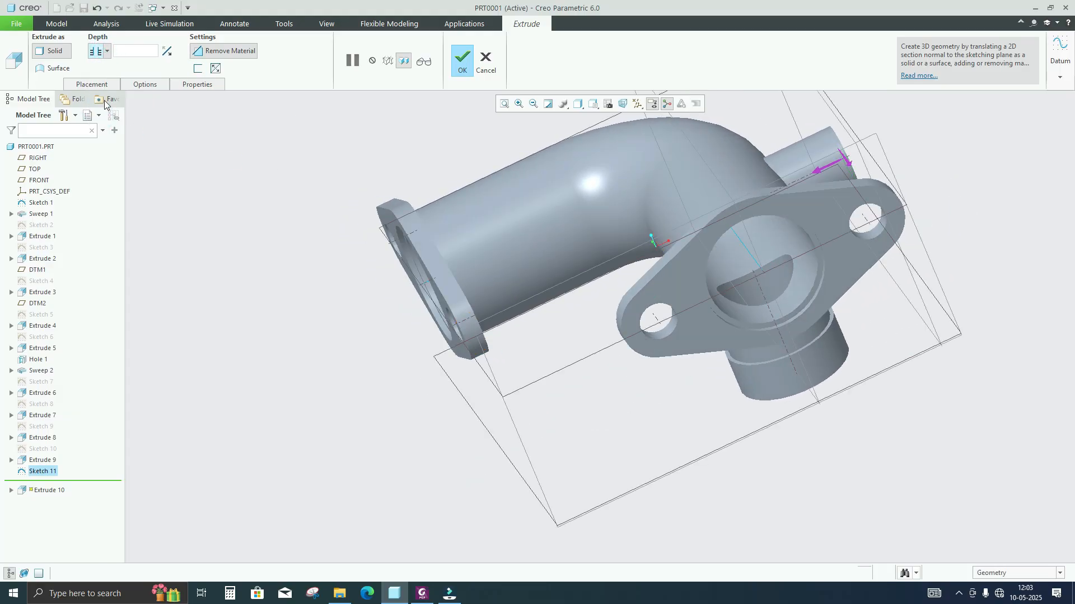
{"action": "middle_click_drag", "start_coordinate": [313, 168], "coordinate": [319, 240]}
{"action": "left_click", "coordinate": [455, 58]}
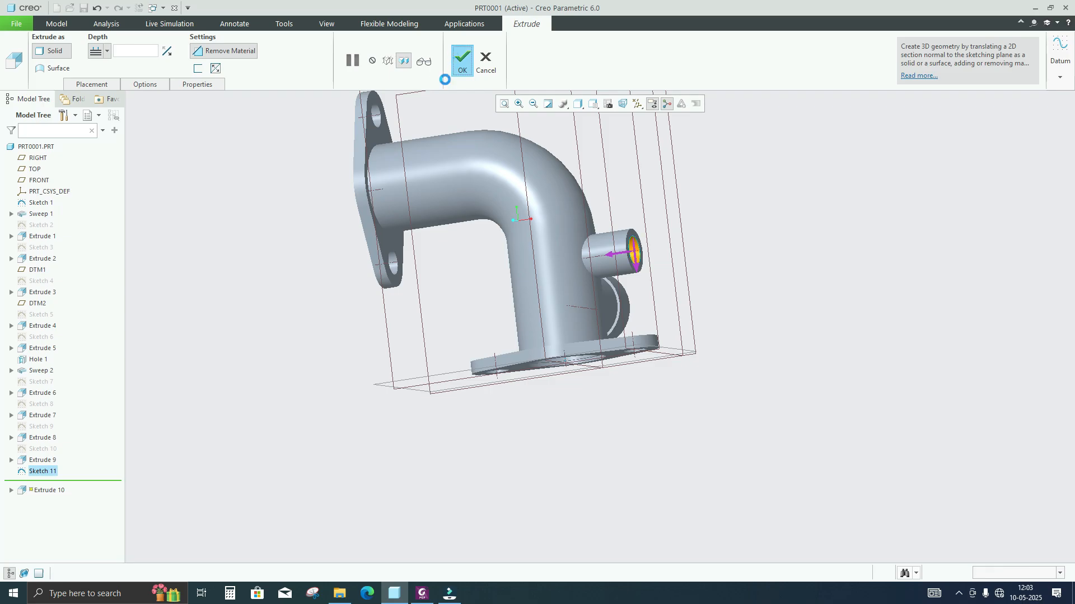
{"action": "mouse_move", "coordinate": [392, 173]}
{"action": "middle_mouse_down"}
{"action": "mouse_move", "coordinate": [448, 182]}
{"action": "mouse_move", "coordinate": [504, 229]}
{"action": "mouse_move", "coordinate": [442, 207]}
{"action": "middle_mouse_up"}
{"action": "scroll", "coordinate": [329, 237], "scroll_direction": "up", "scroll_amount": 3}
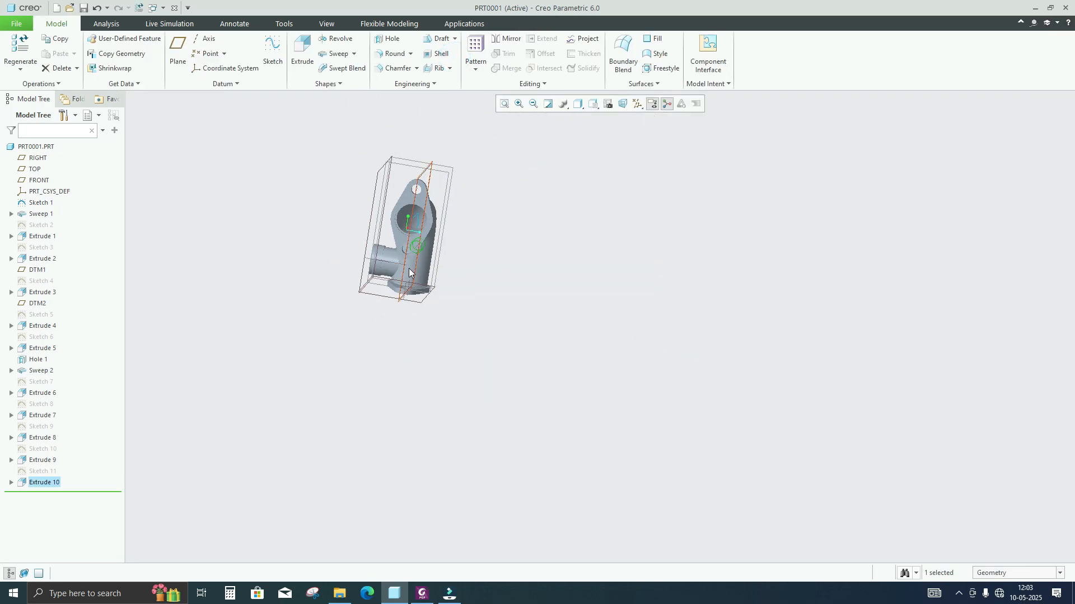
{"action": "middle_click_drag", "start_coordinate": [410, 269], "coordinate": [530, 281]}
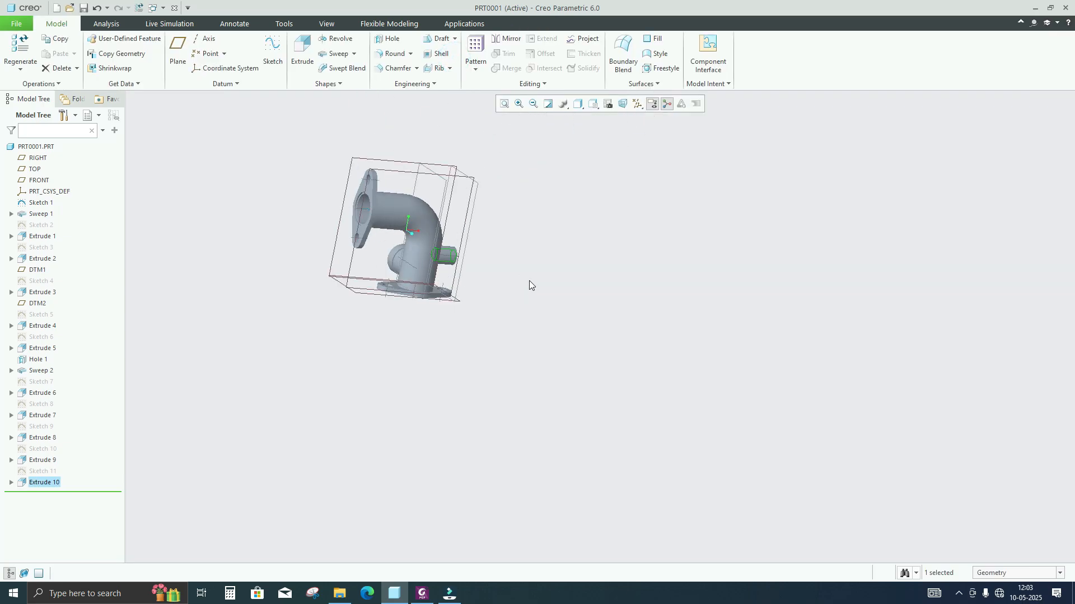